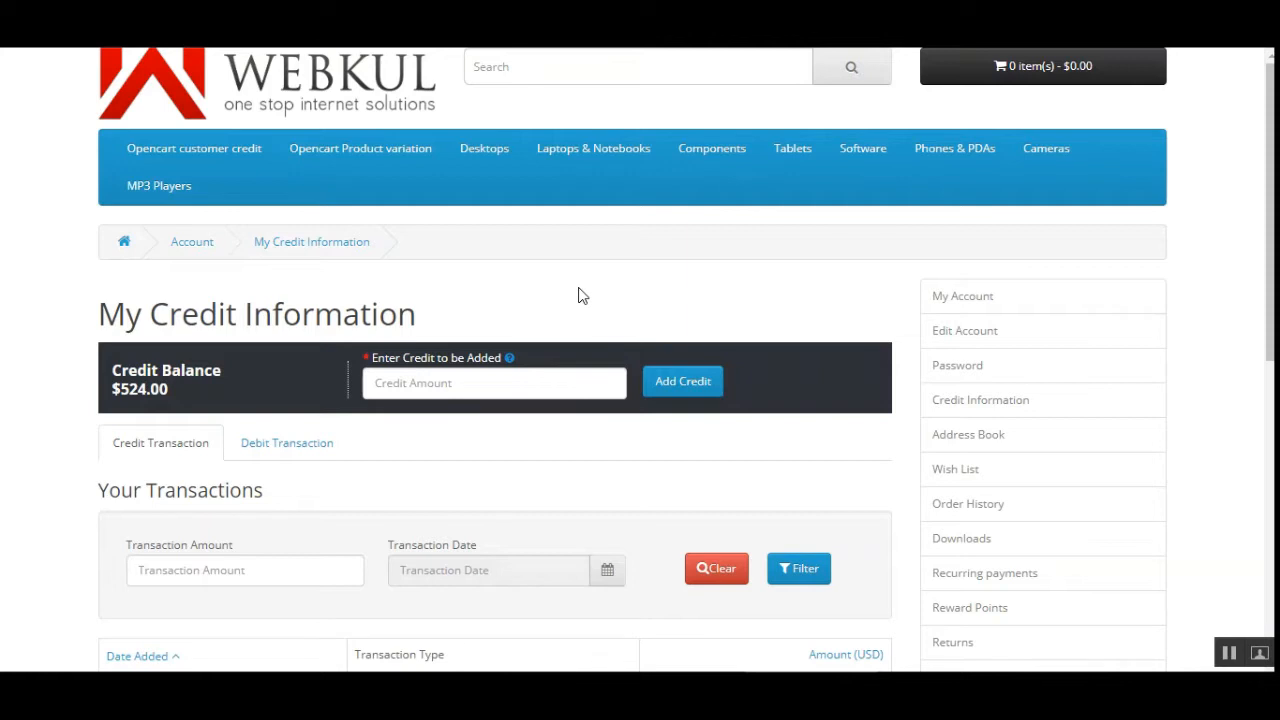
pyautogui.scroll(-2, 622, 302)
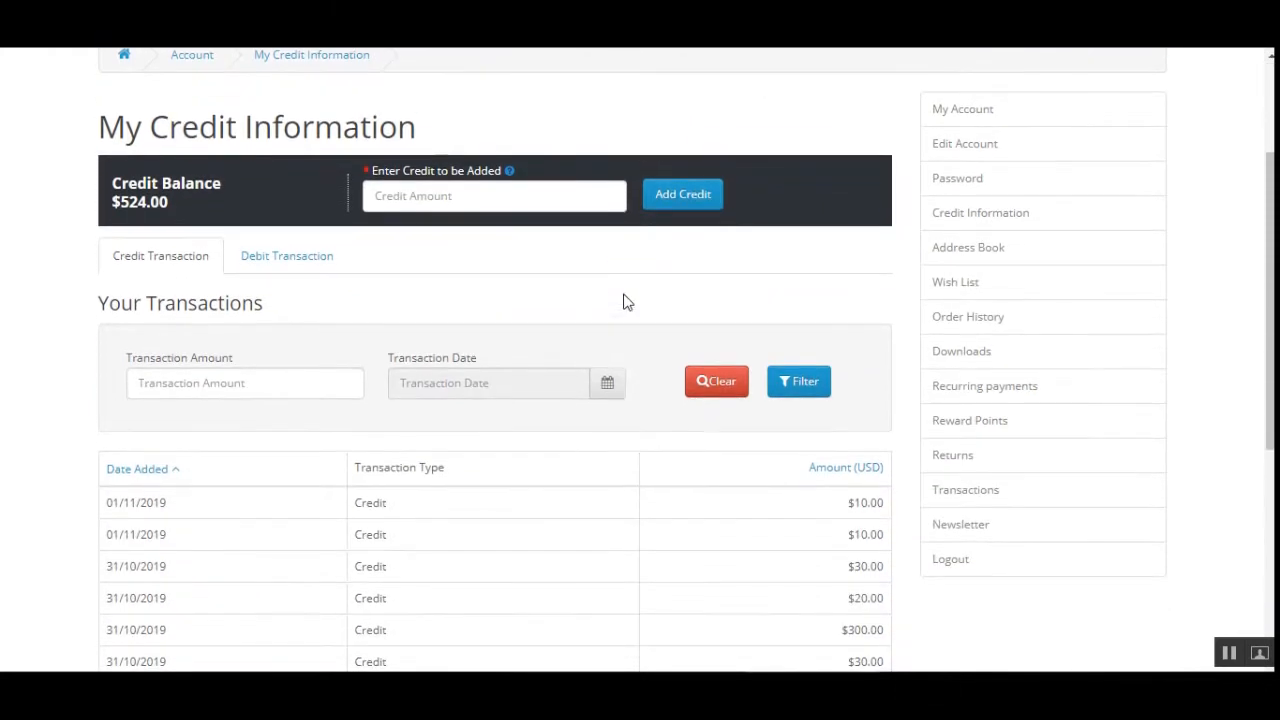
pyautogui.scroll(2, 622, 302)
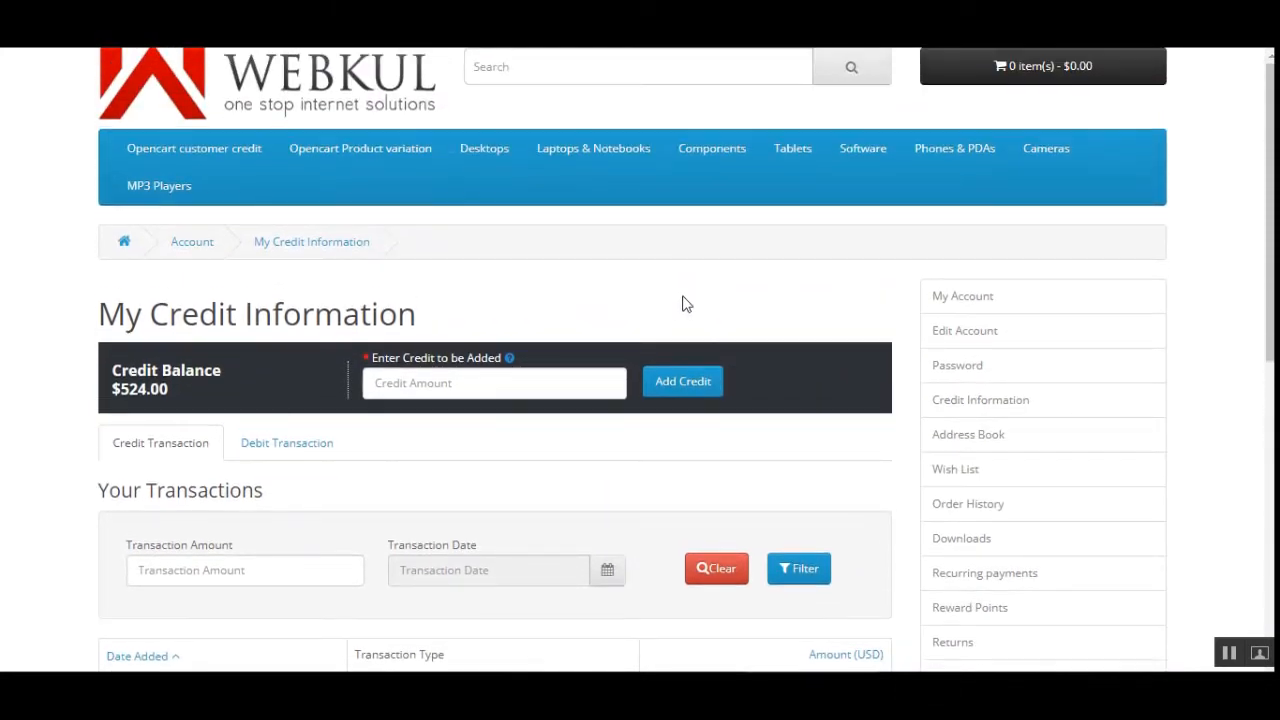
pyautogui.scroll(-1, 681, 296)
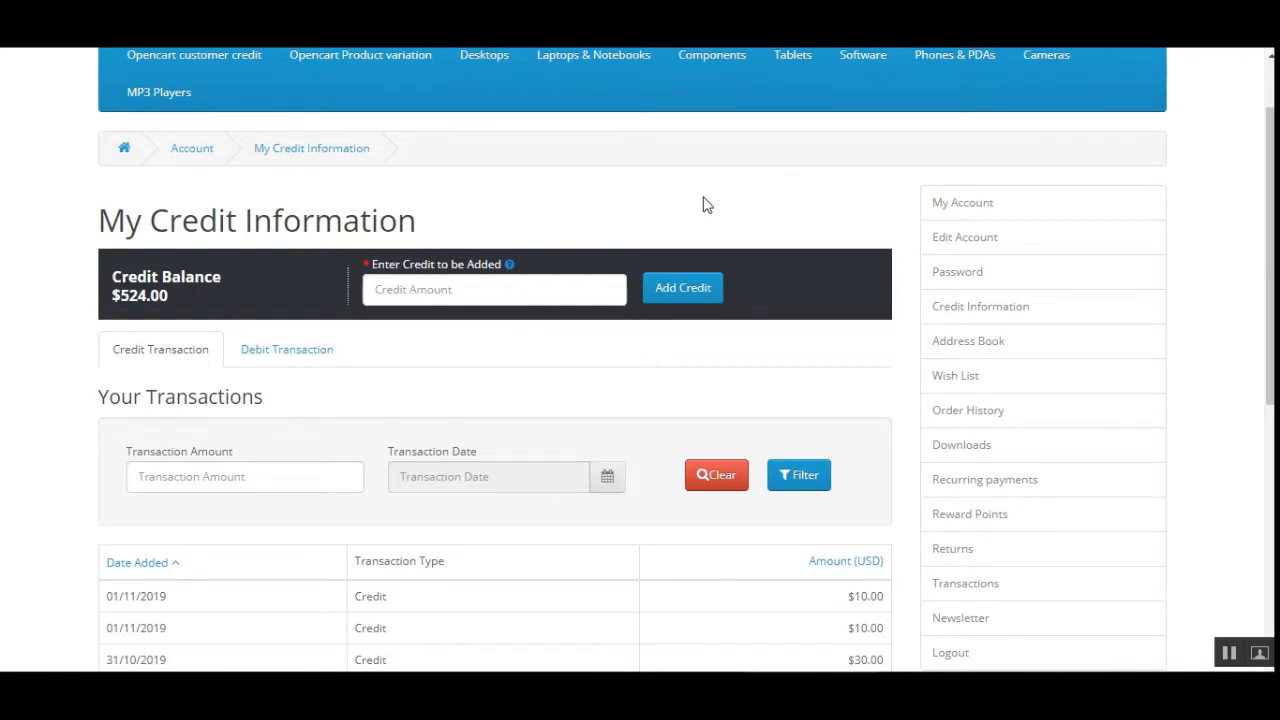
pyautogui.scroll(1, 703, 204)
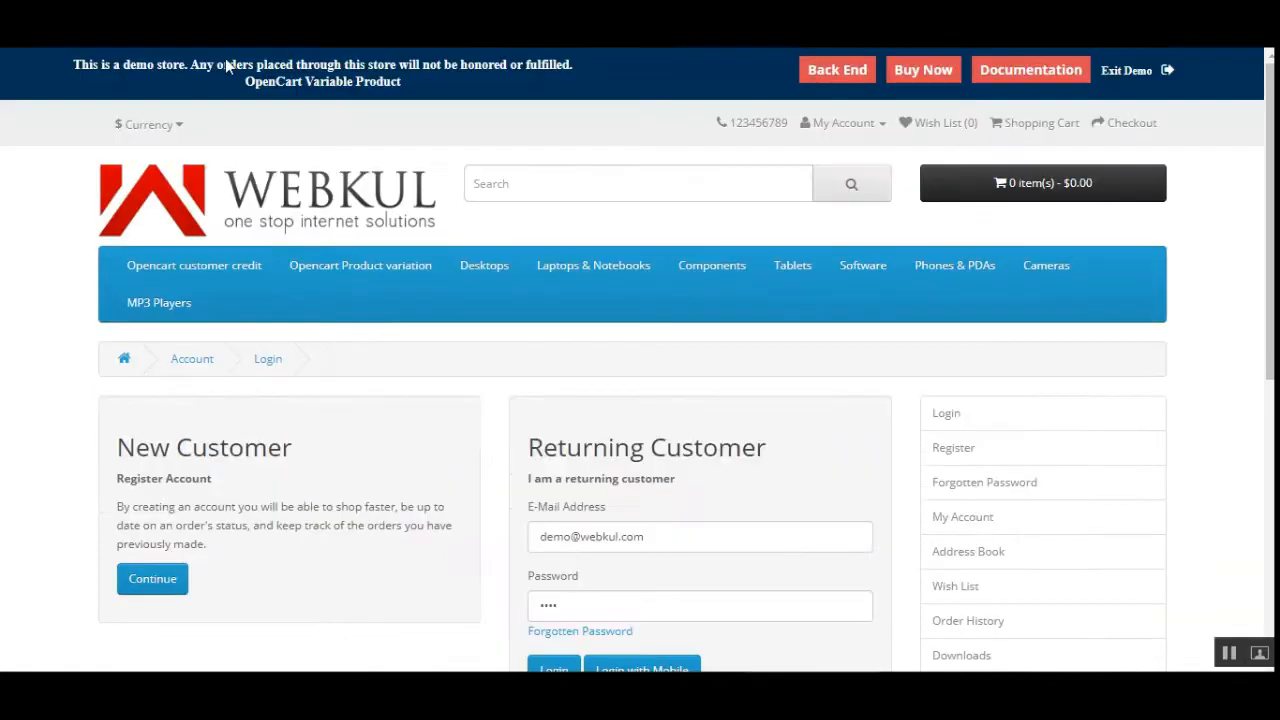
# Log in to the store as a returning customer with the prefilled credentials.
pyautogui.scroll(-2, 640, 400)
pyautogui.scroll(-3, 871, 373)
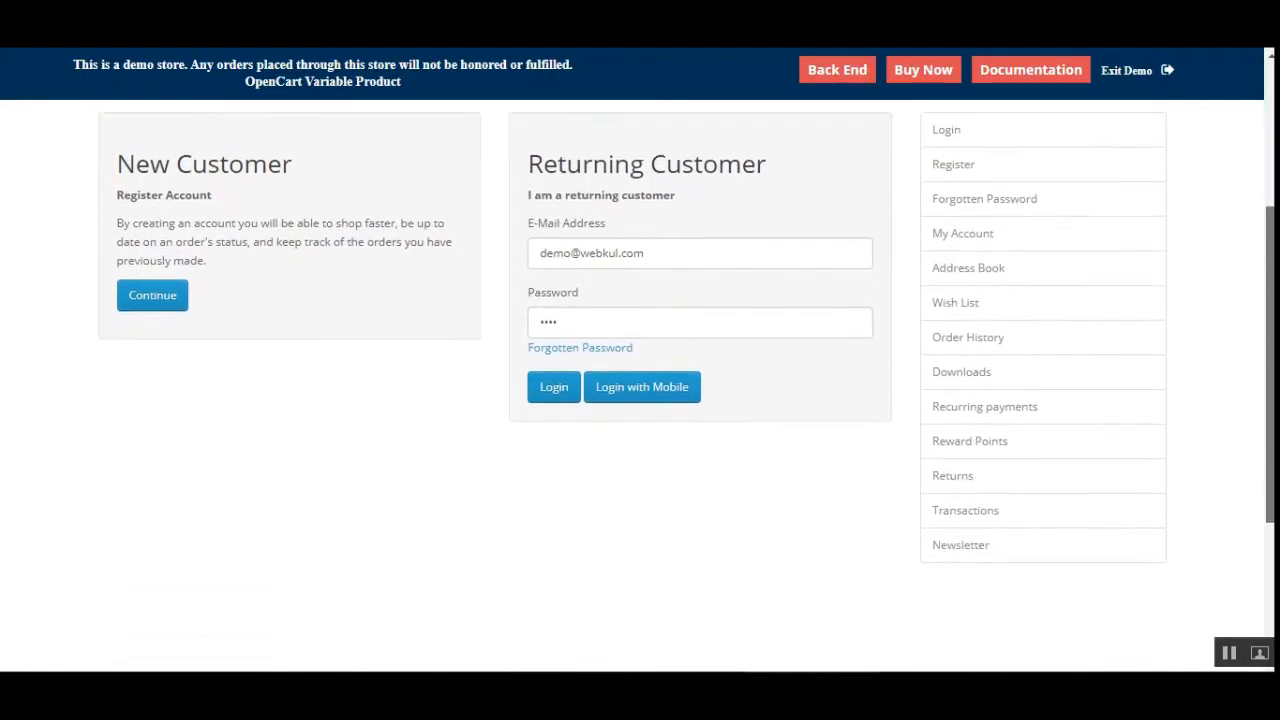
pyautogui.scroll(3, 871, 373)
pyautogui.scroll(-2, 671, 366)
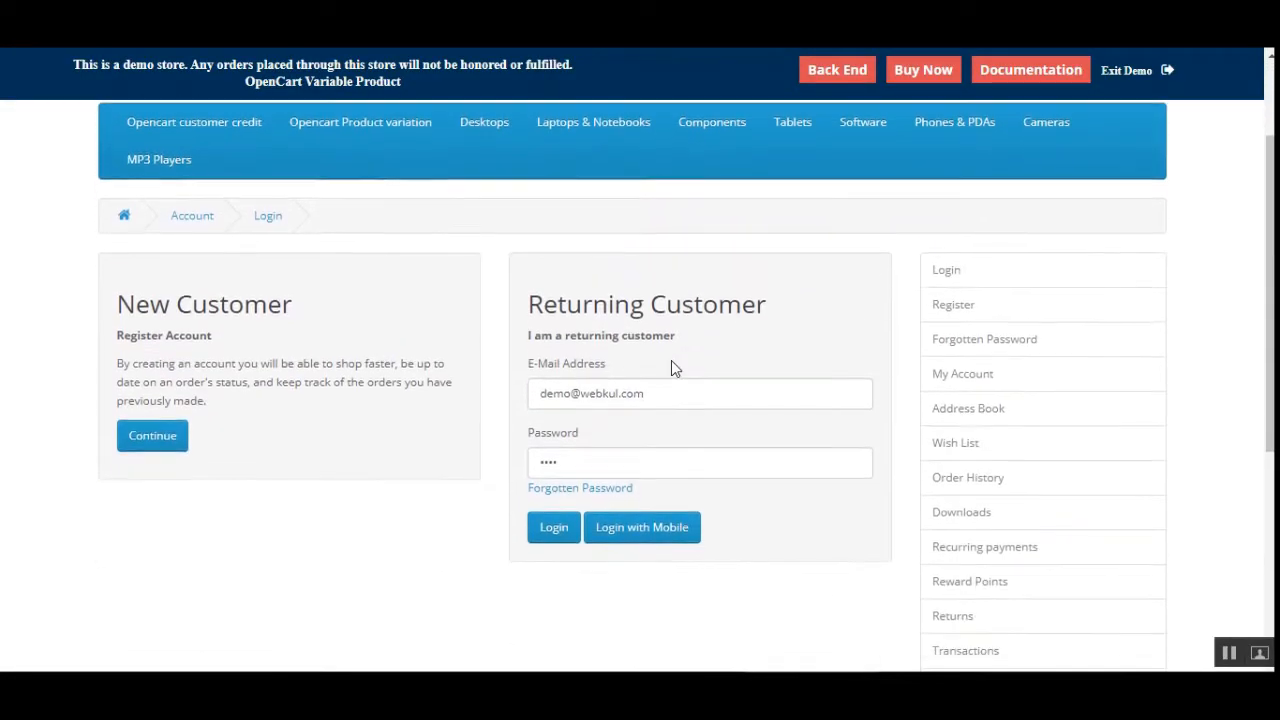
pyautogui.moveTo(553, 300); pyautogui.dragTo(780, 309)
pyautogui.click(780, 309)
pyautogui.scroll(-1, 689, 382)
pyautogui.scroll(-3, 689, 382)
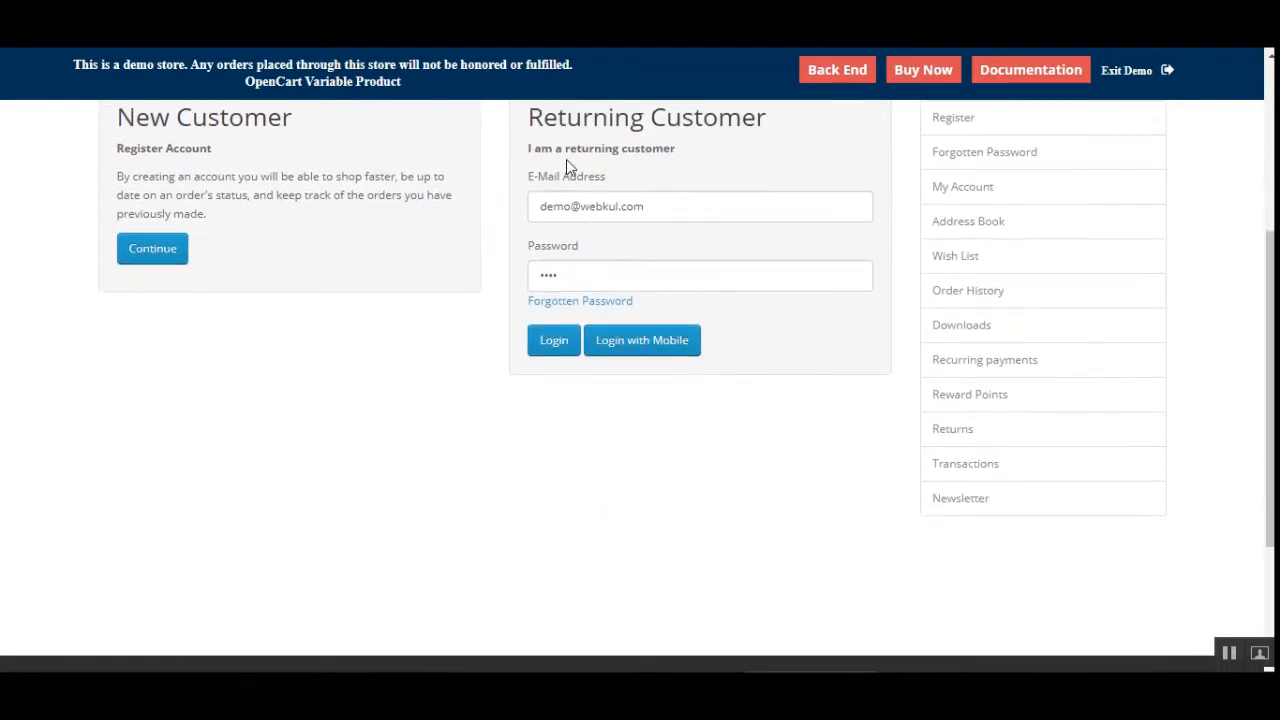
pyautogui.click(565, 357)
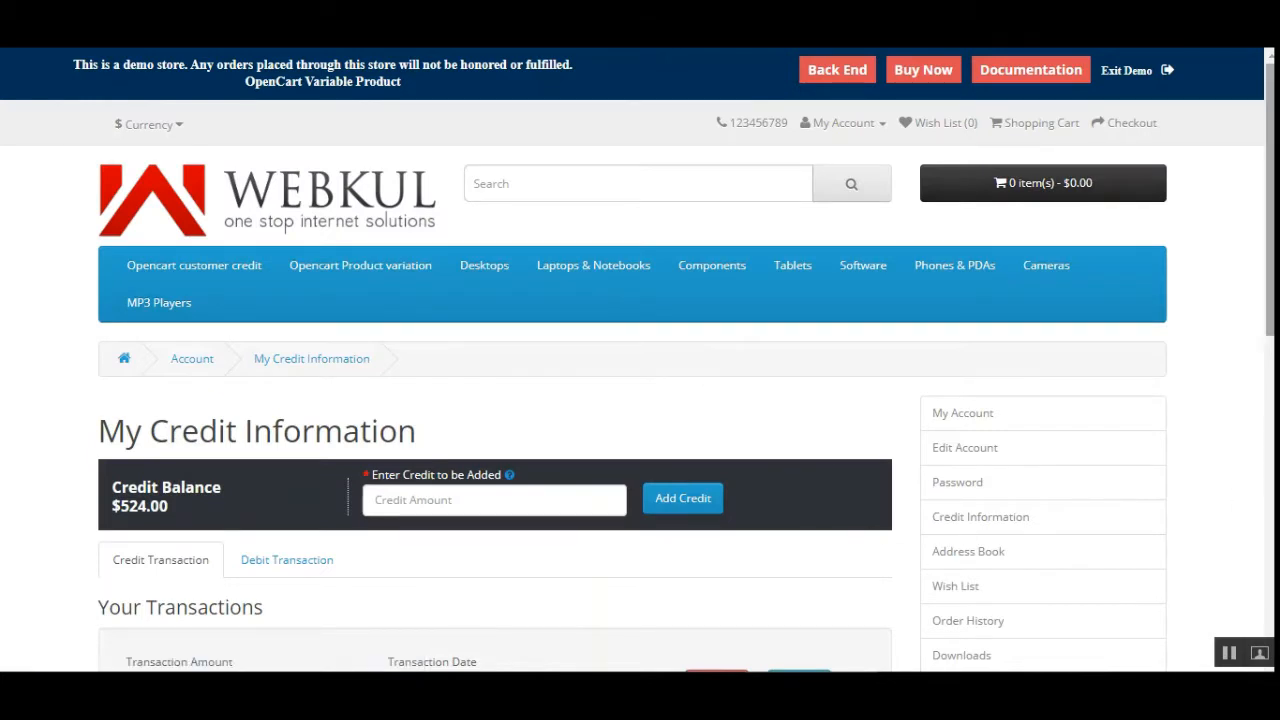
# Open the account's Credit Information page, examine the credit balance and dismiss the browser's password warning.
pyautogui.moveTo(1273, 192); pyautogui.dragTo(1272, 317)
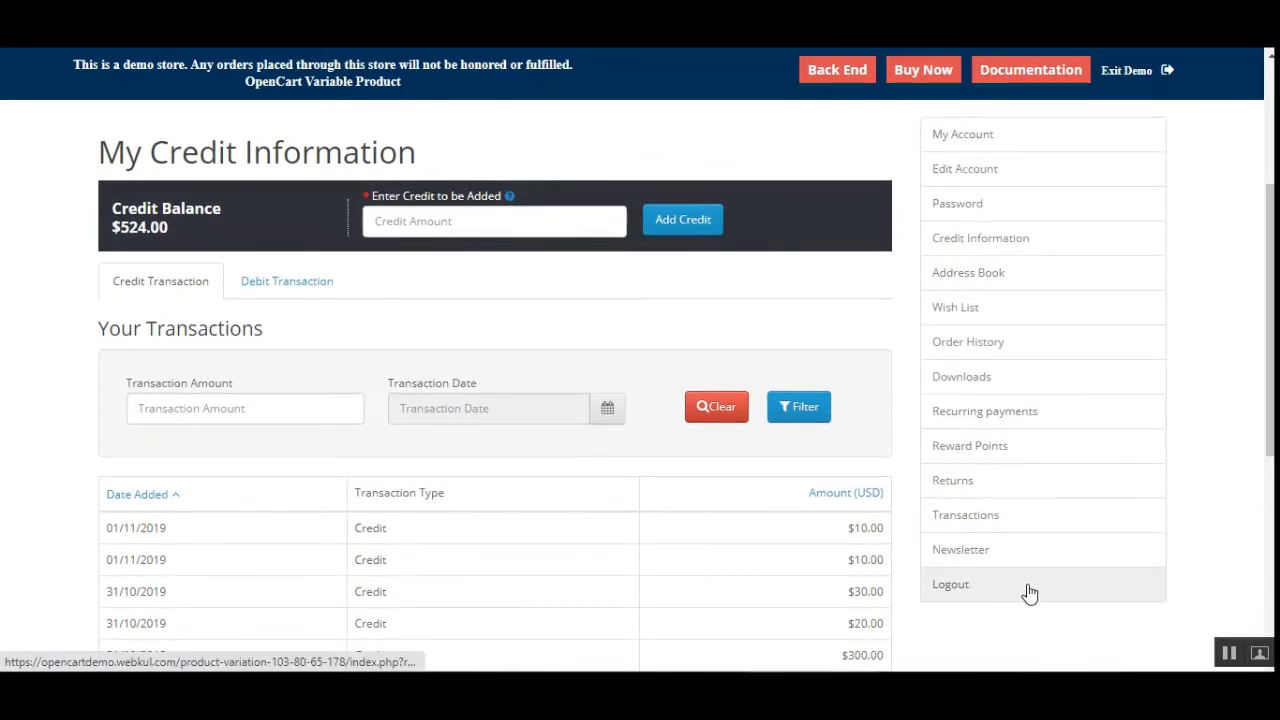
pyautogui.click(998, 248)
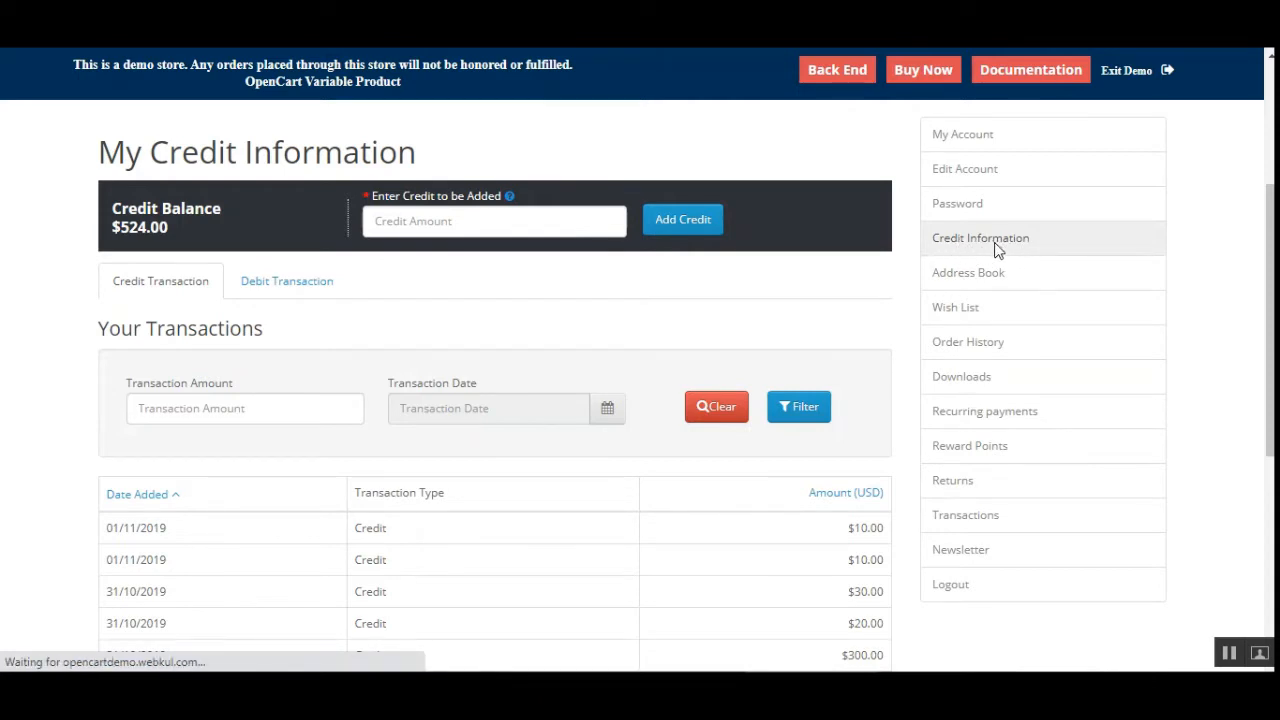
pyautogui.scroll(-3, 1014, 531)
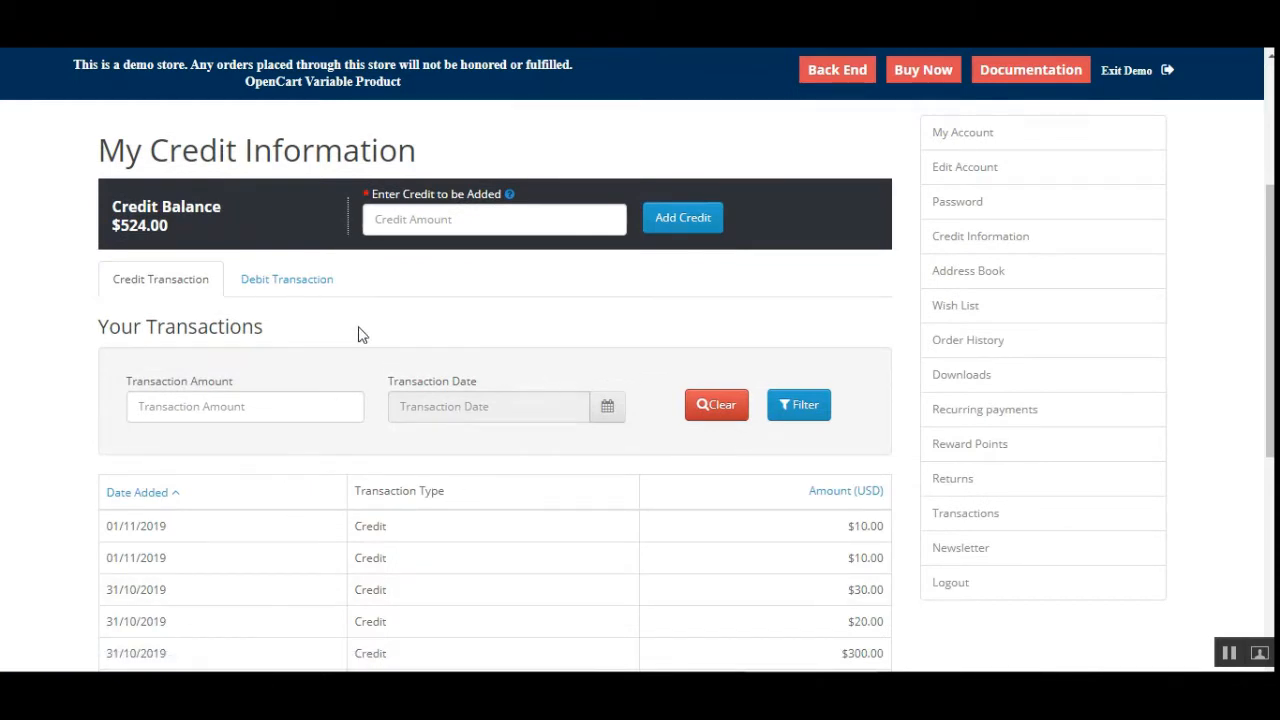
pyautogui.moveTo(112, 206); pyautogui.dragTo(224, 207)
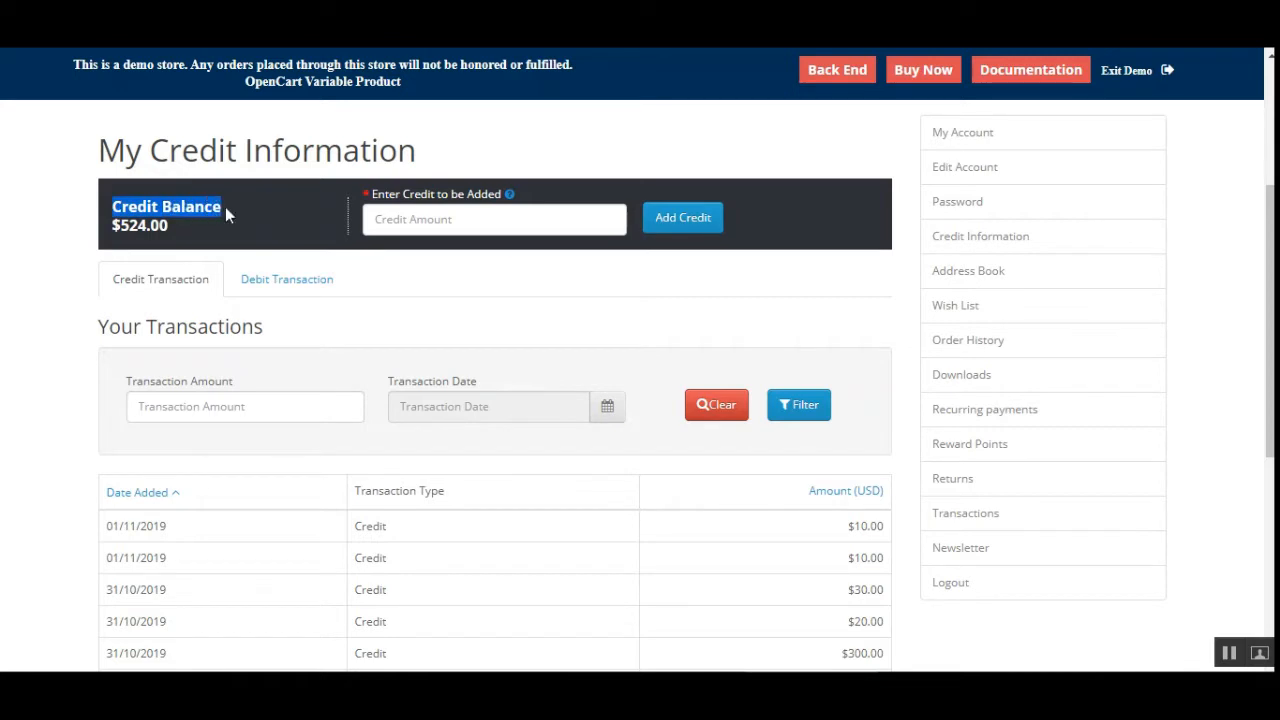
pyautogui.click(113, 229)
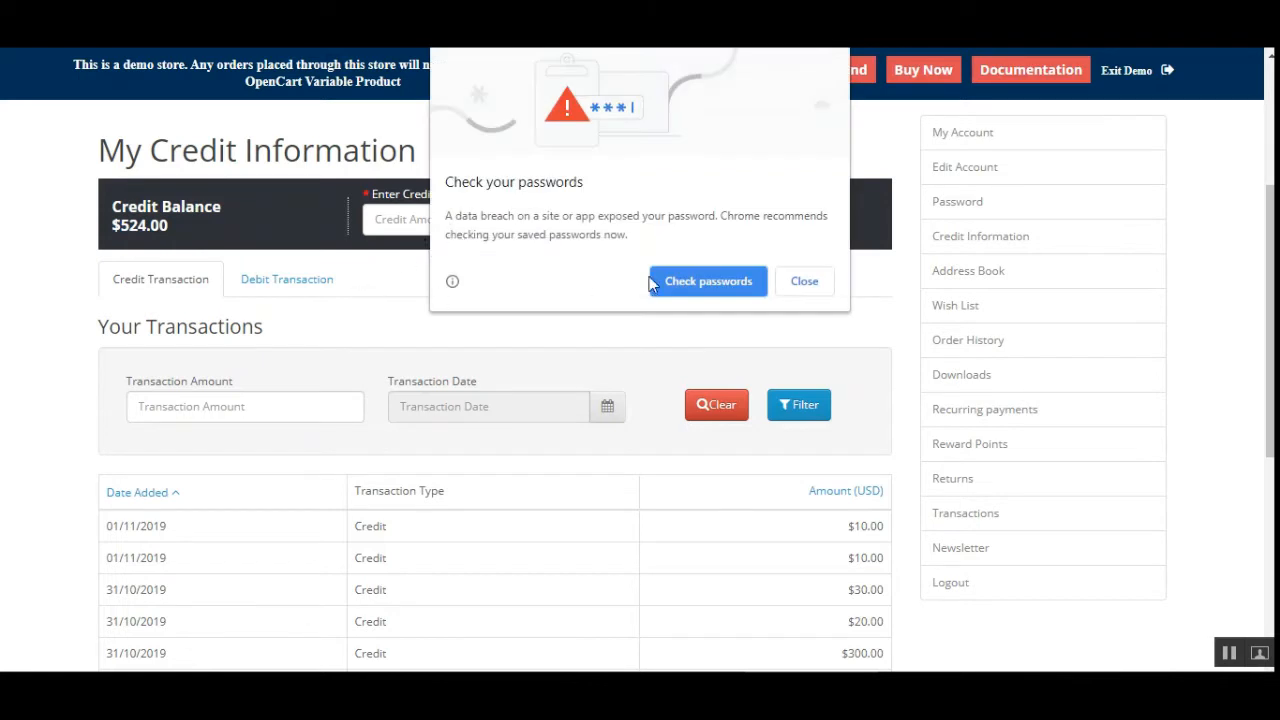
pyautogui.click(805, 280)
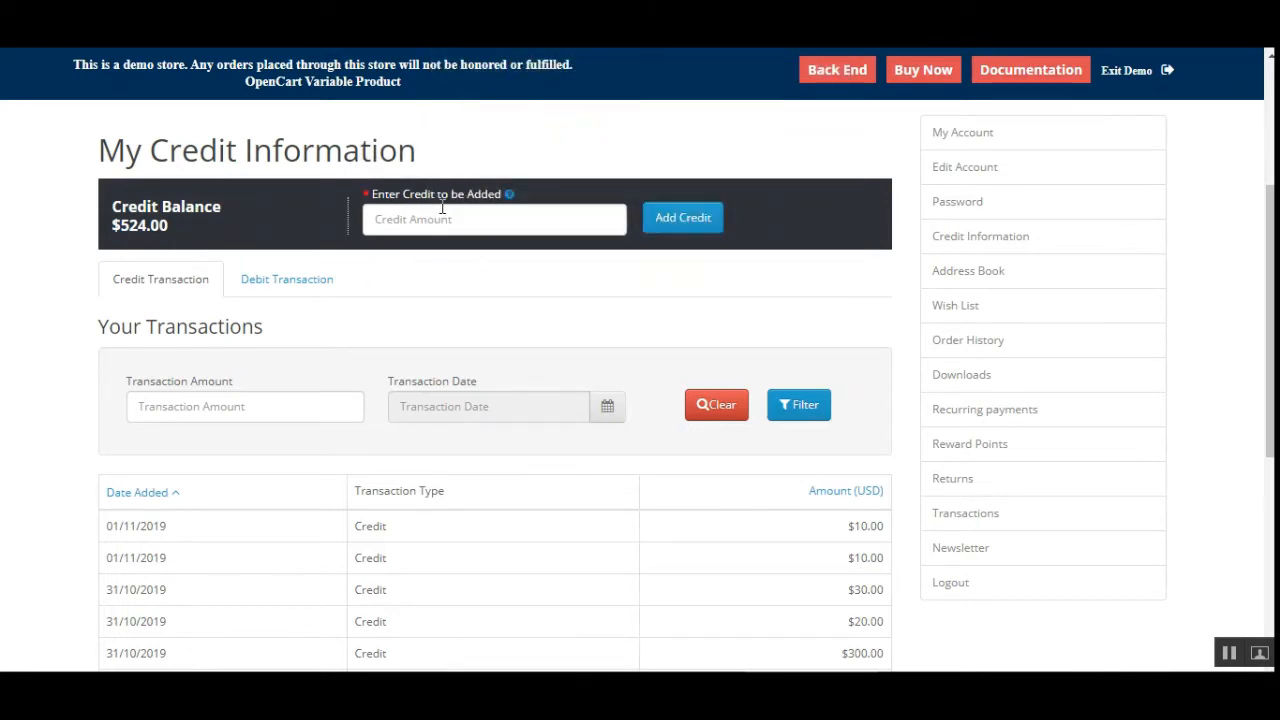
# Examine the credit entry field and credit transactions list, and display the debit transactions.
pyautogui.click(469, 224)
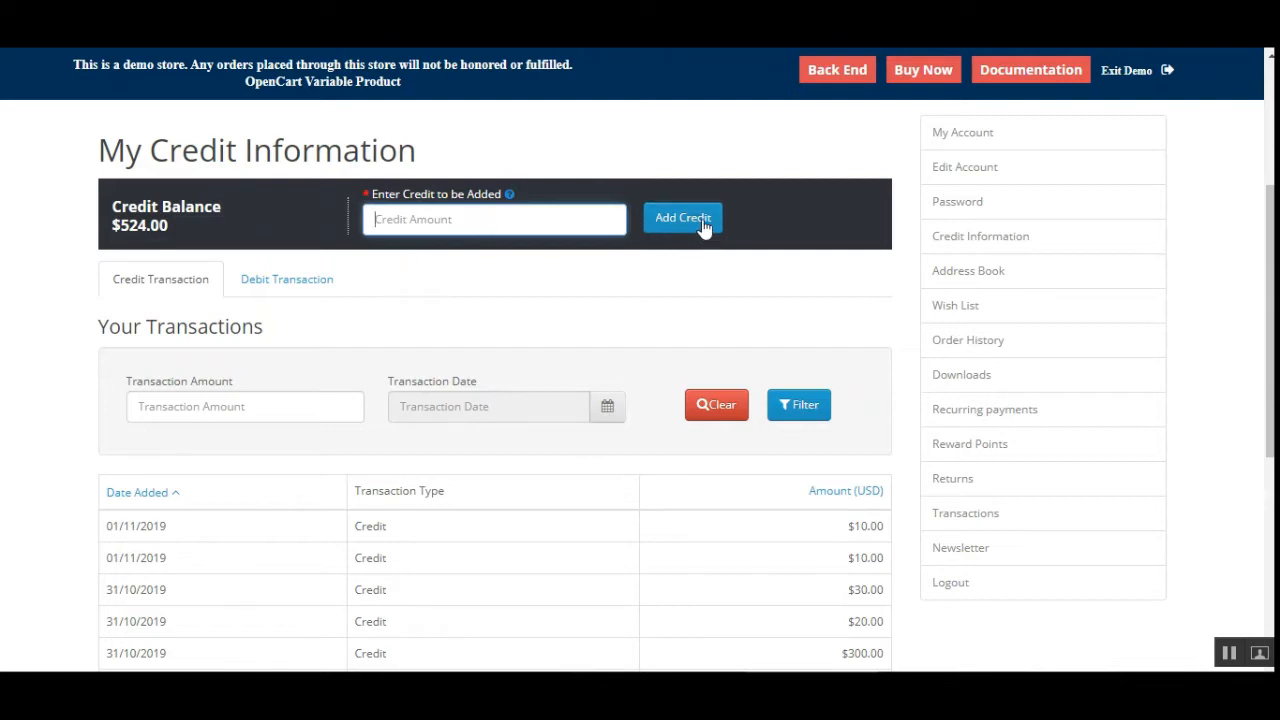
pyautogui.scroll(-1, 233, 325)
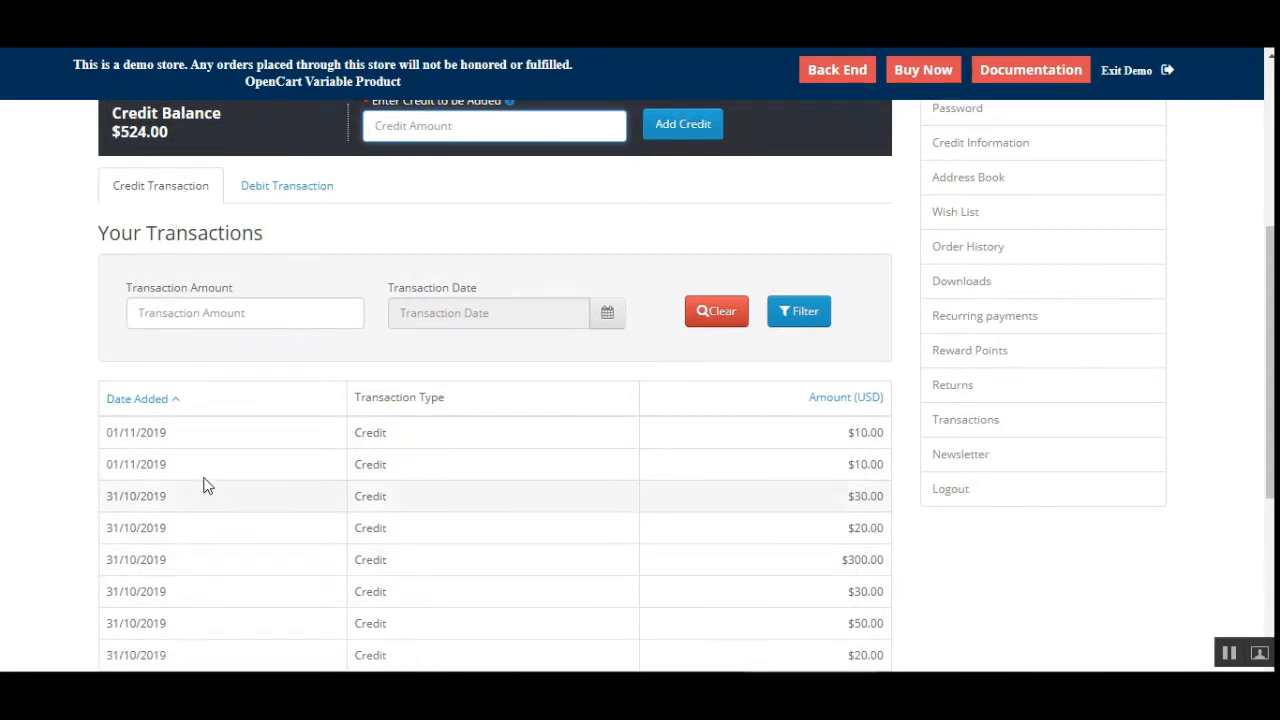
pyautogui.click(286, 190)
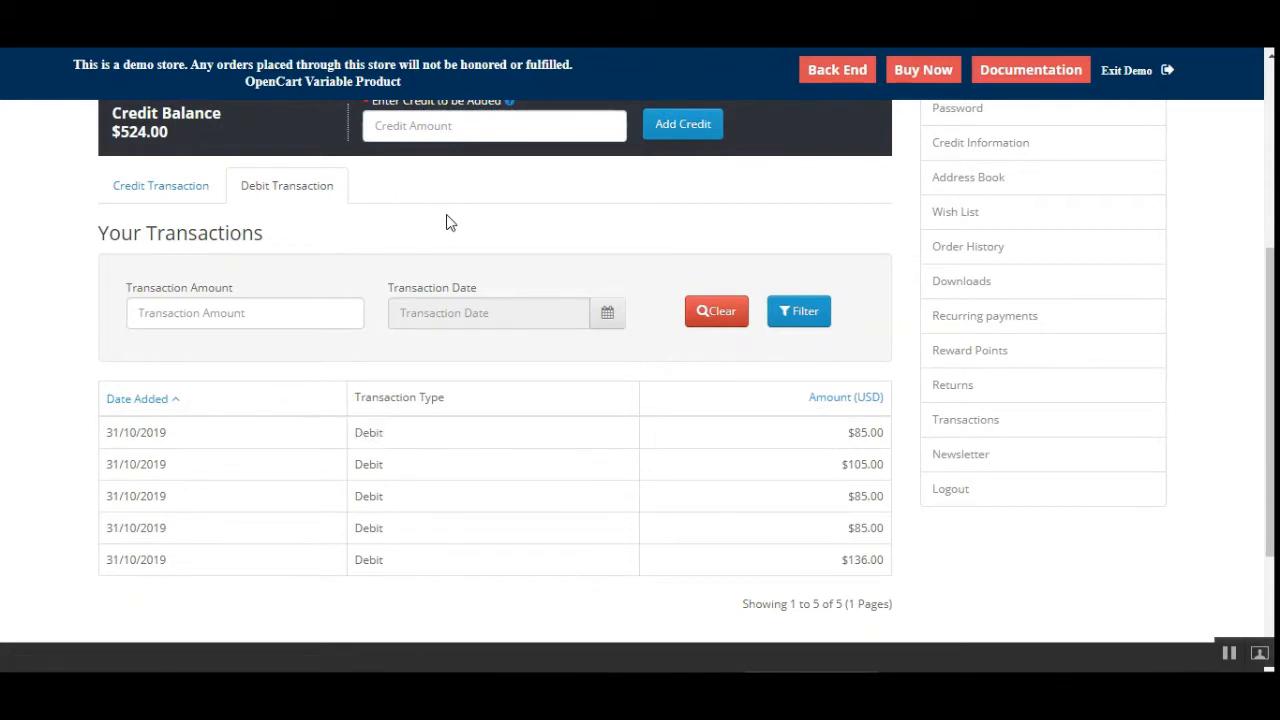
# Filter the debit transactions with empty criteria and examine the list and the credit balance.
pyautogui.scroll(2, 566, 409)
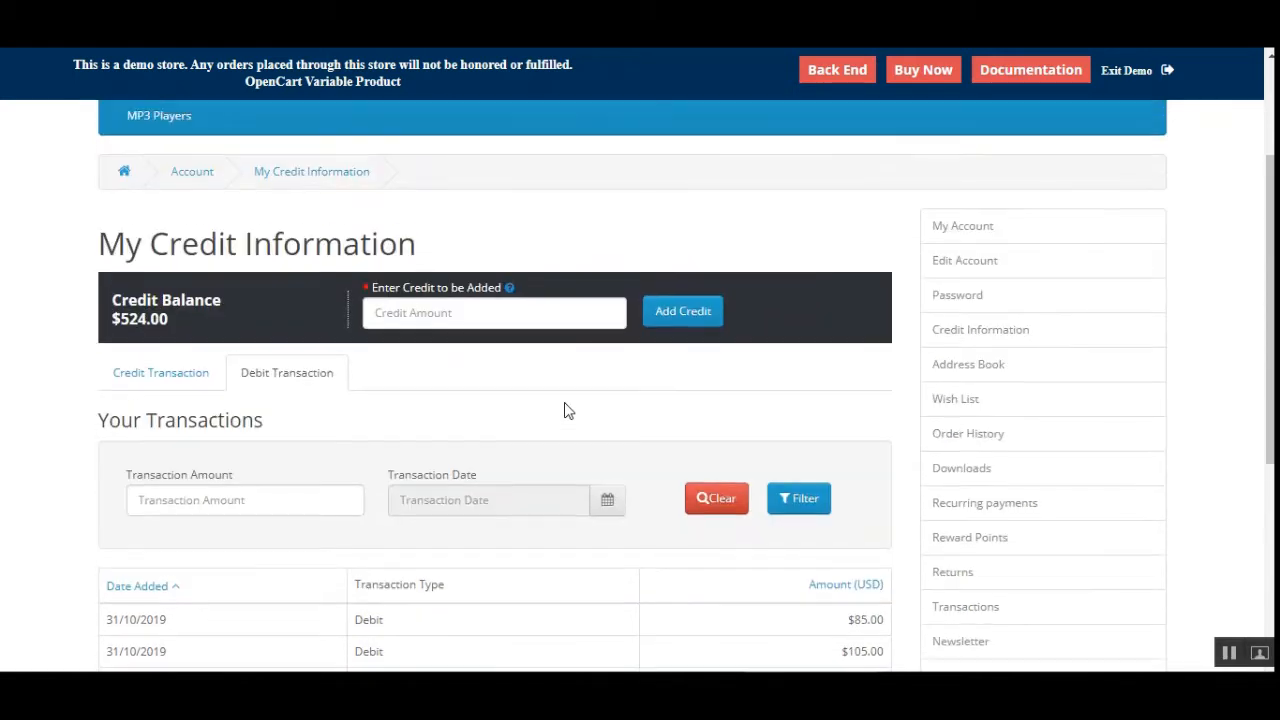
pyautogui.scroll(-2, 543, 391)
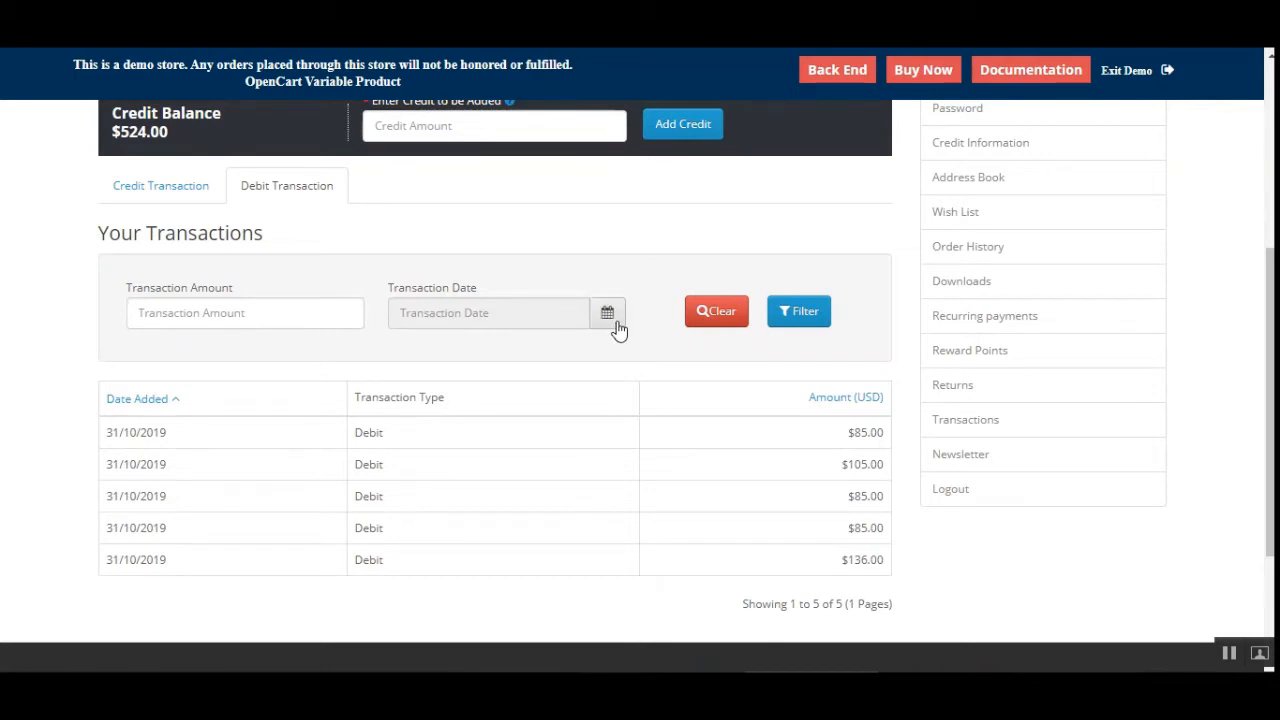
pyautogui.click(820, 318)
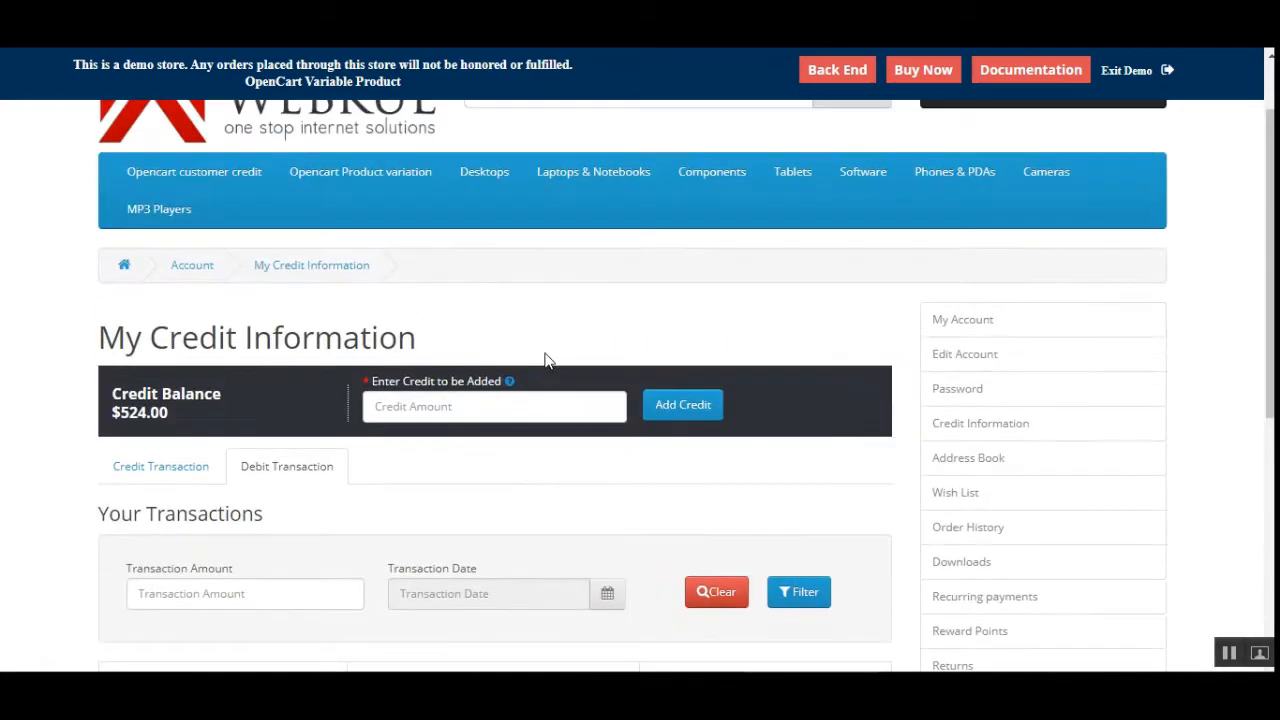
pyautogui.moveTo(1270, 190); pyautogui.dragTo(1270, 225)
pyautogui.scroll(-2, 736, 336)
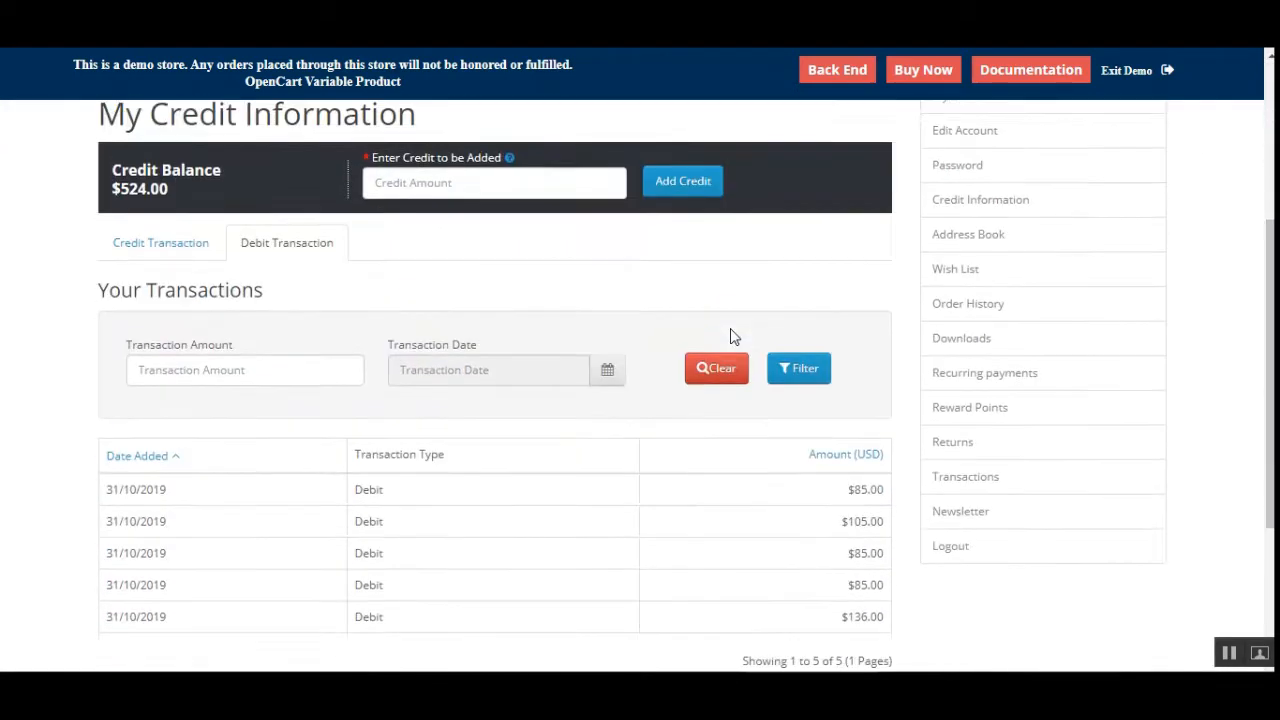
pyautogui.scroll(1, 420, 375)
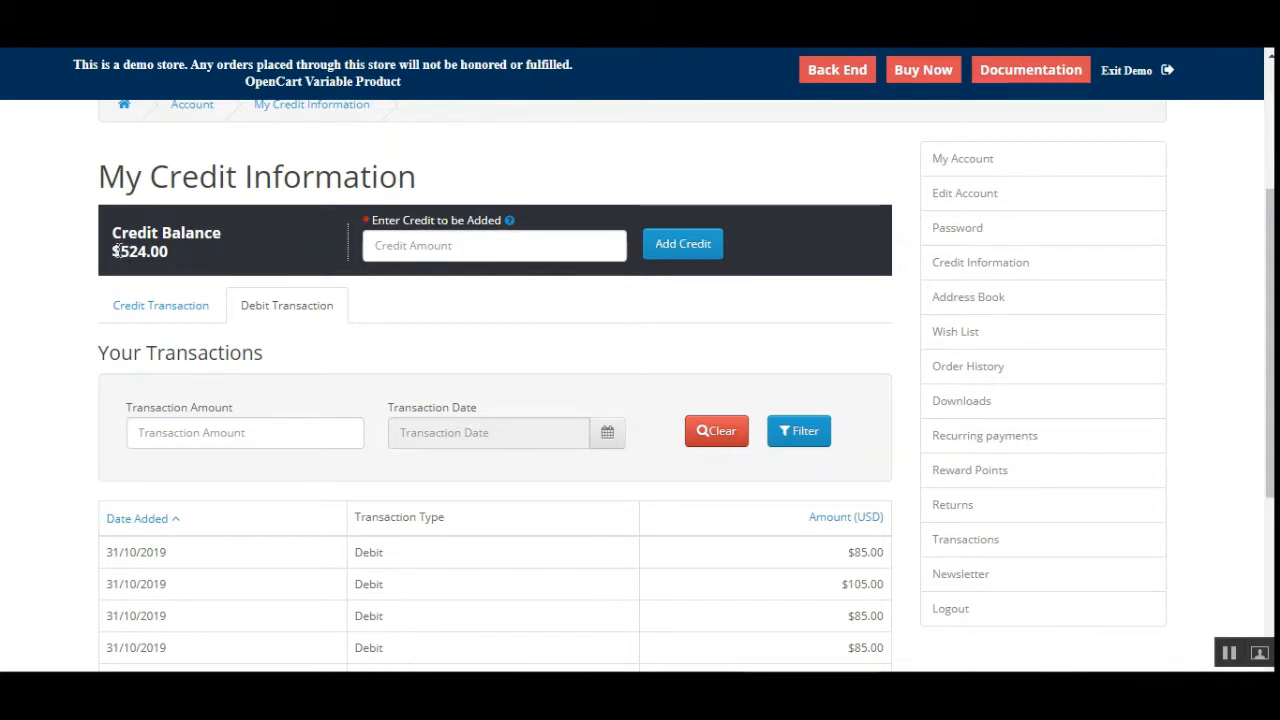
pyautogui.moveTo(115, 251); pyautogui.dragTo(237, 254)
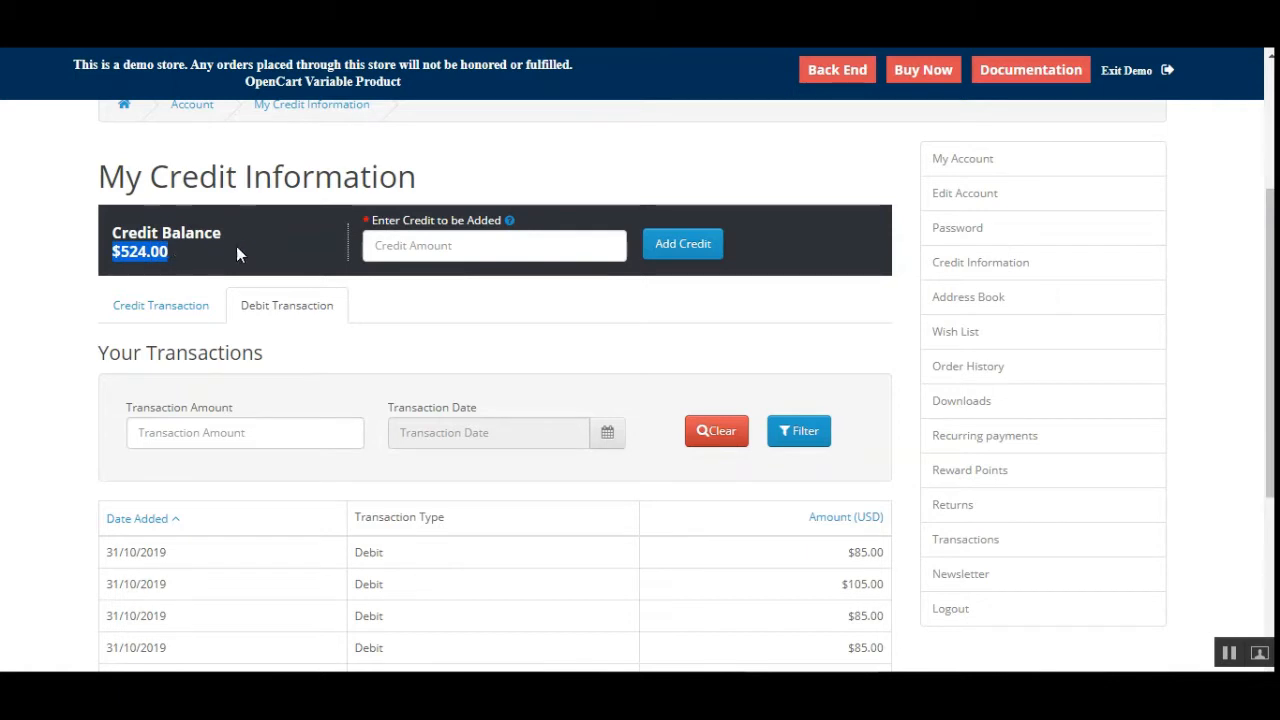
# Enter 100 as the credit to be added, check the credit limit hint and add the credit to the cart.
pyautogui.click(489, 250)
pyautogui.write('1')
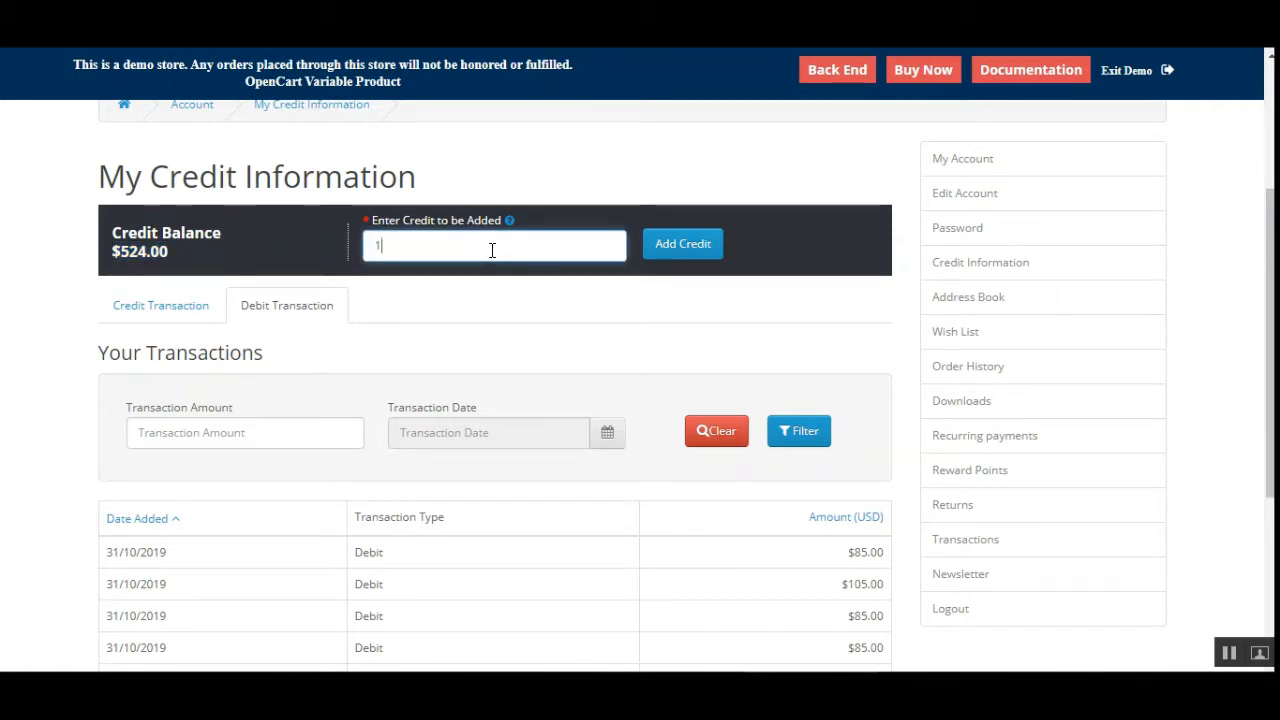
pyautogui.write('00')
pyautogui.moveTo(511, 228)
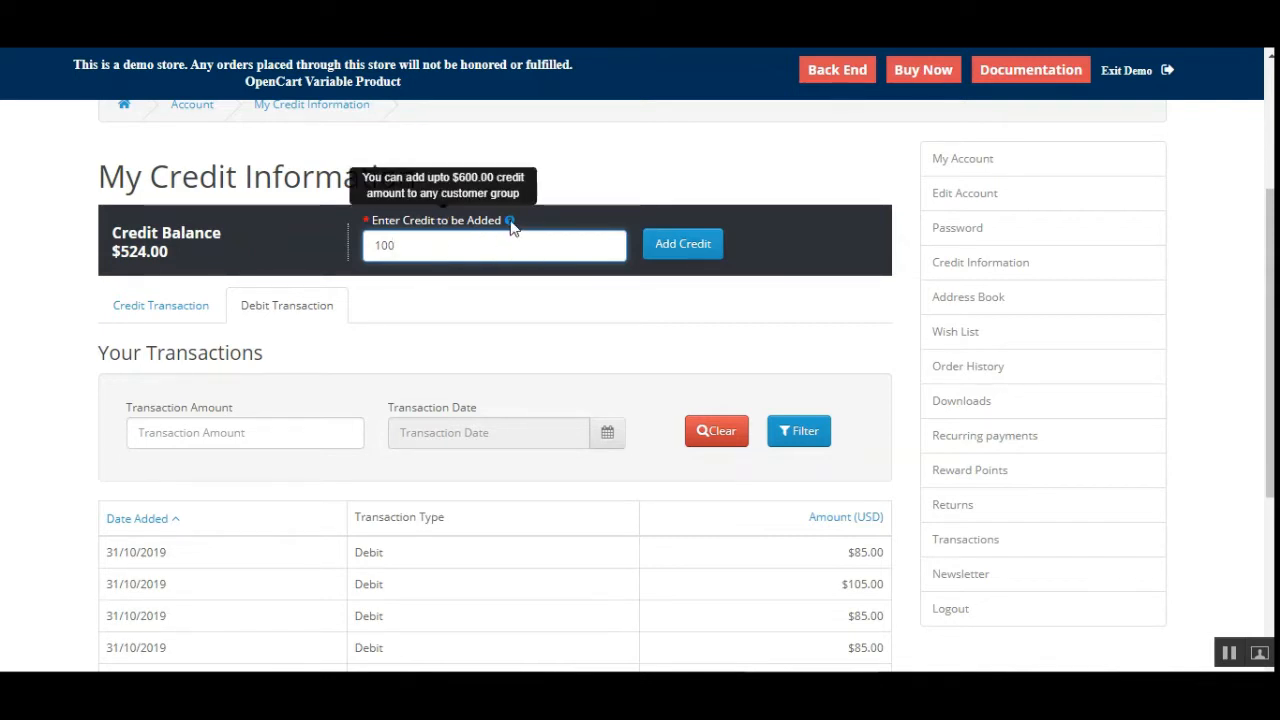
pyautogui.click(683, 252)
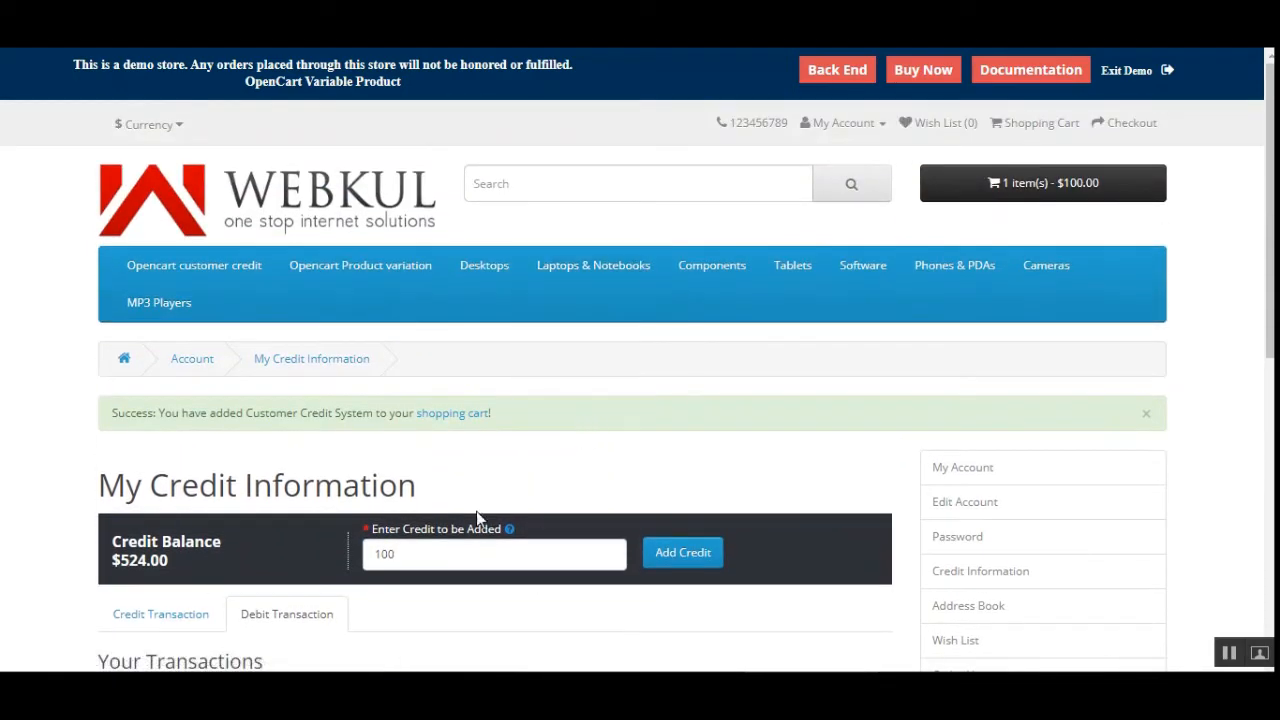
# Proceed from the cart to checkout and continue with the existing billing address.
pyautogui.click(1040, 190)
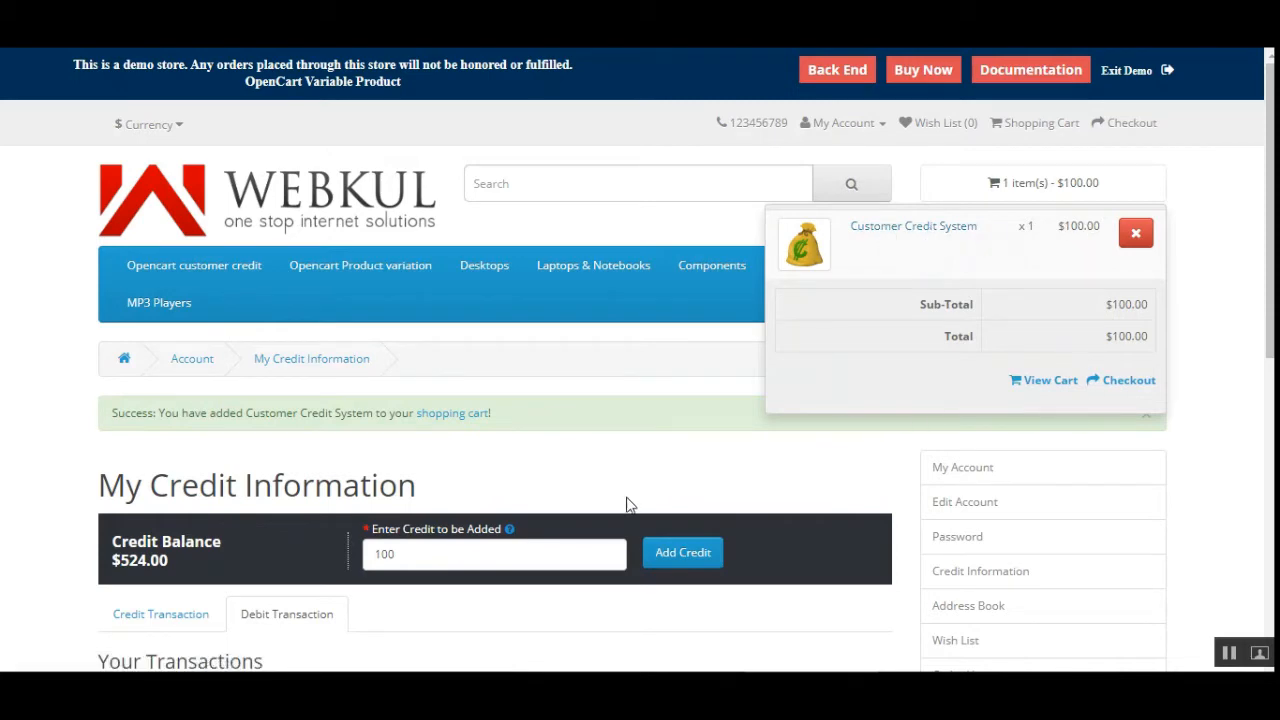
pyautogui.click(1130, 385)
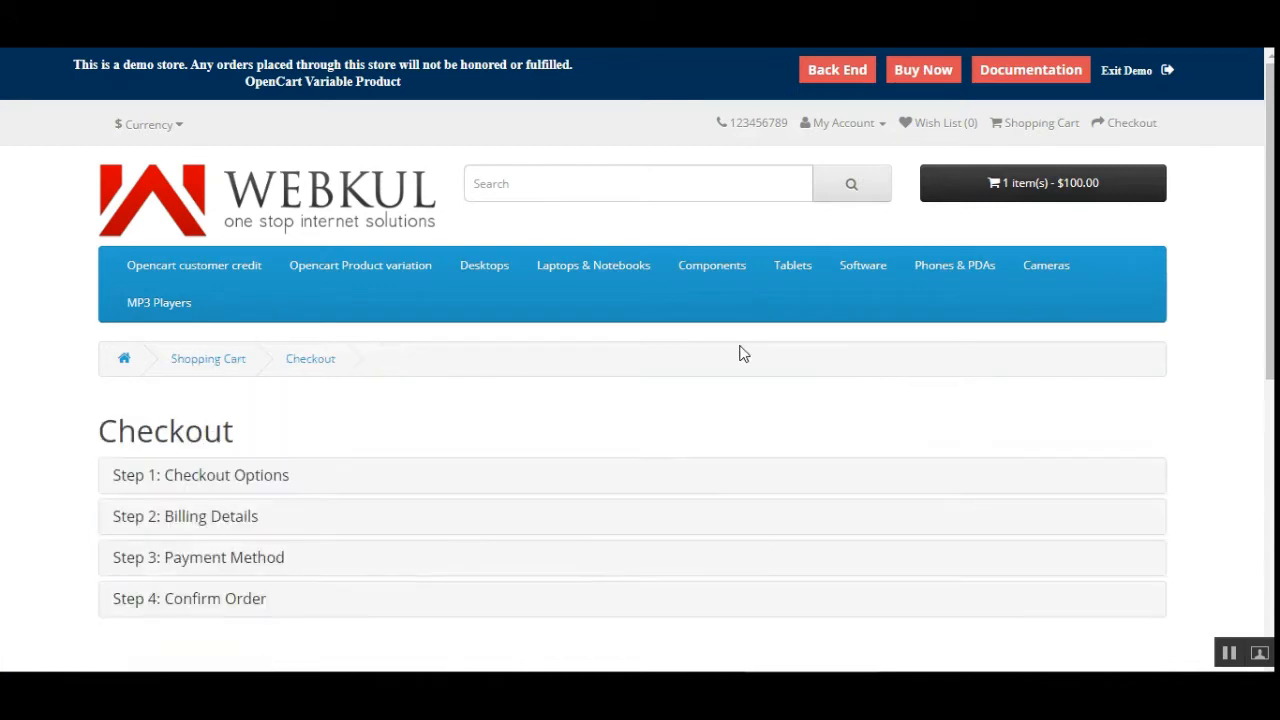
pyautogui.scroll(-2, 407, 401)
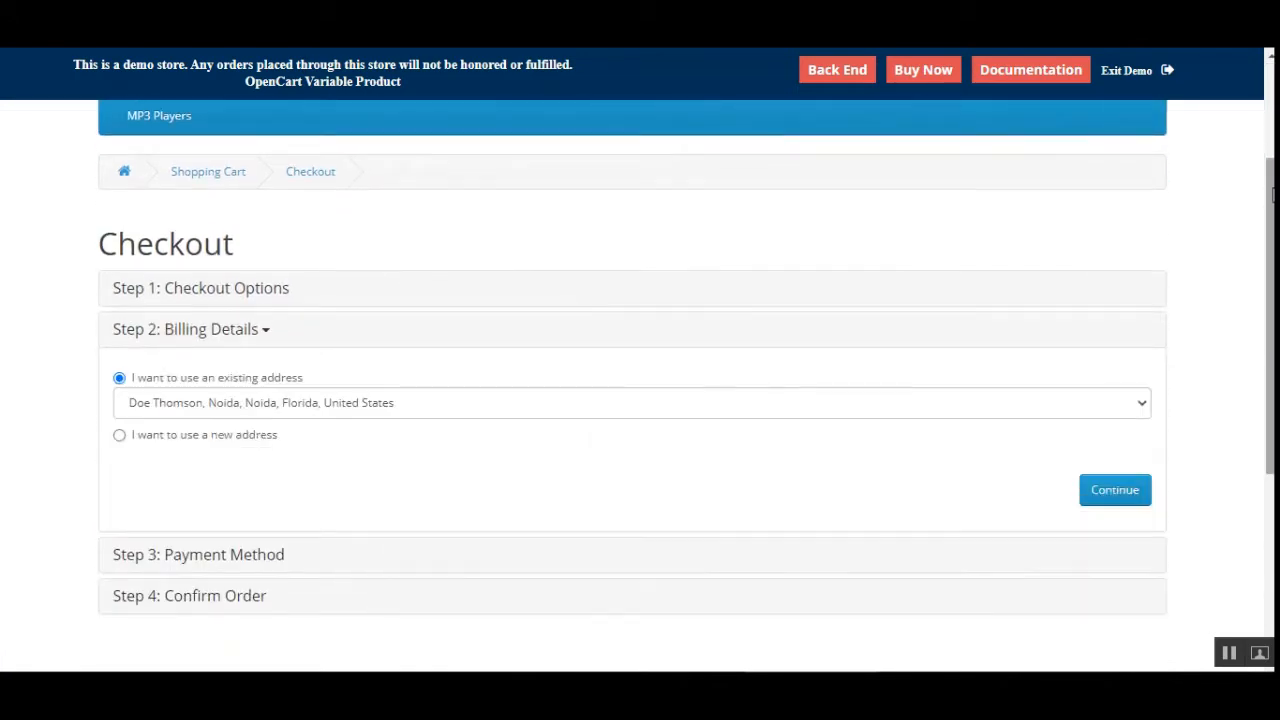
pyautogui.click(1128, 498)
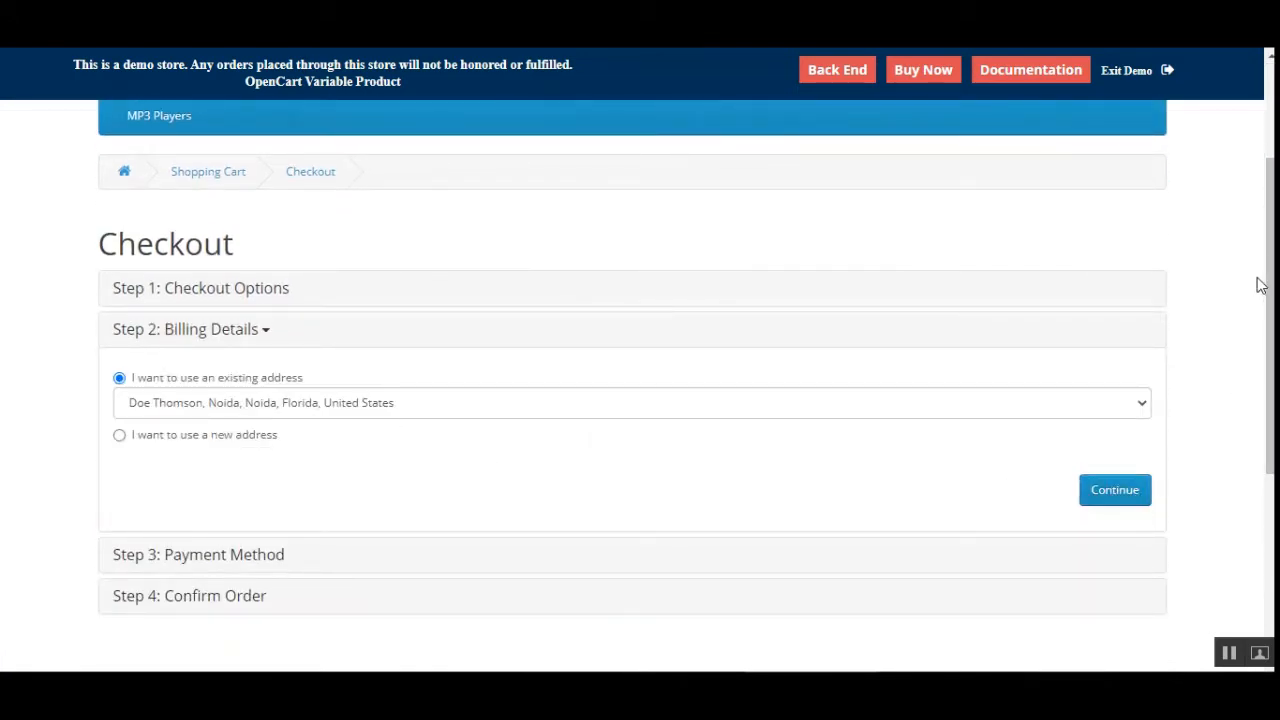
# Agree to the Terms & Conditions and continue with Free Checkout as the payment method.
pyautogui.scroll(-1, 958, 606)
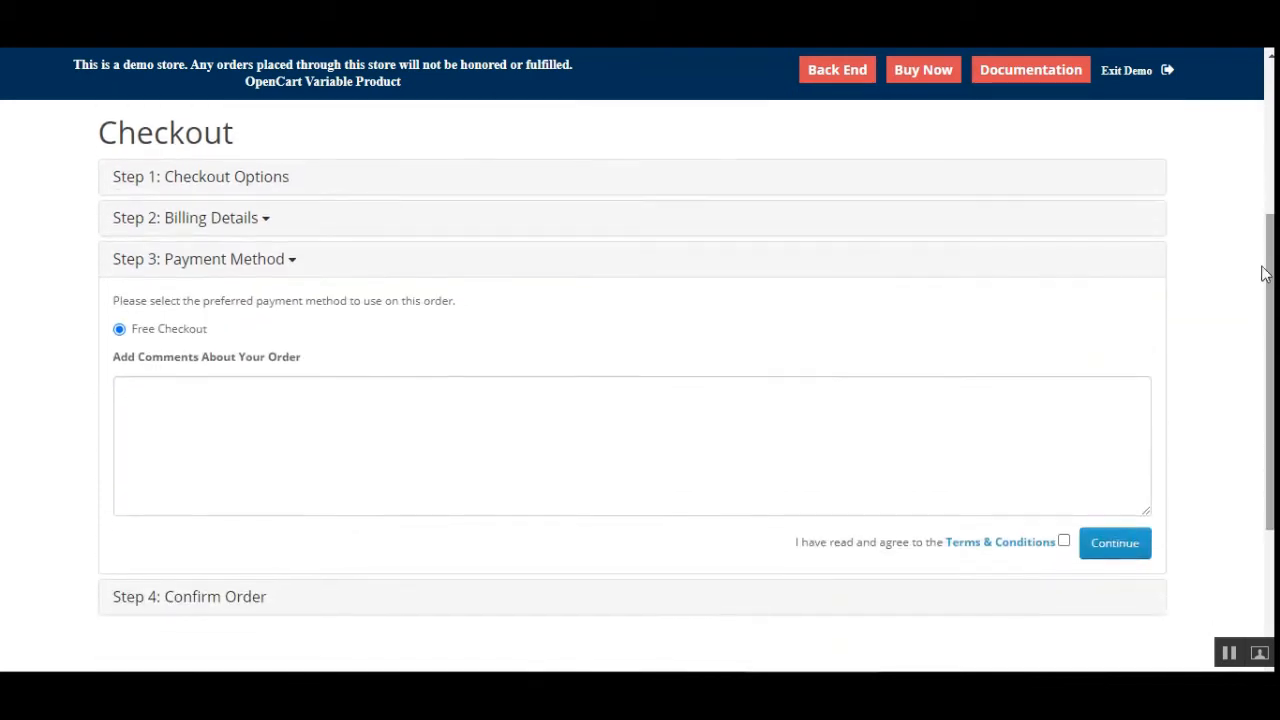
pyautogui.click(1064, 541)
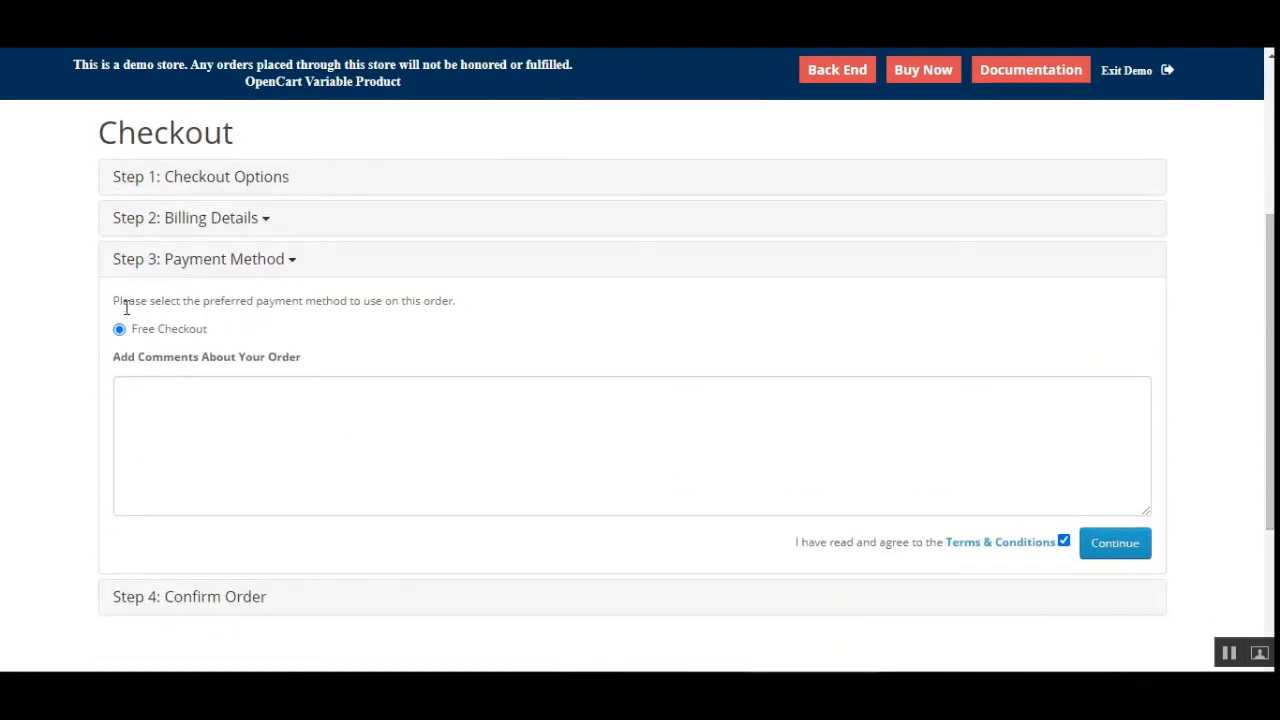
pyautogui.click(1129, 552)
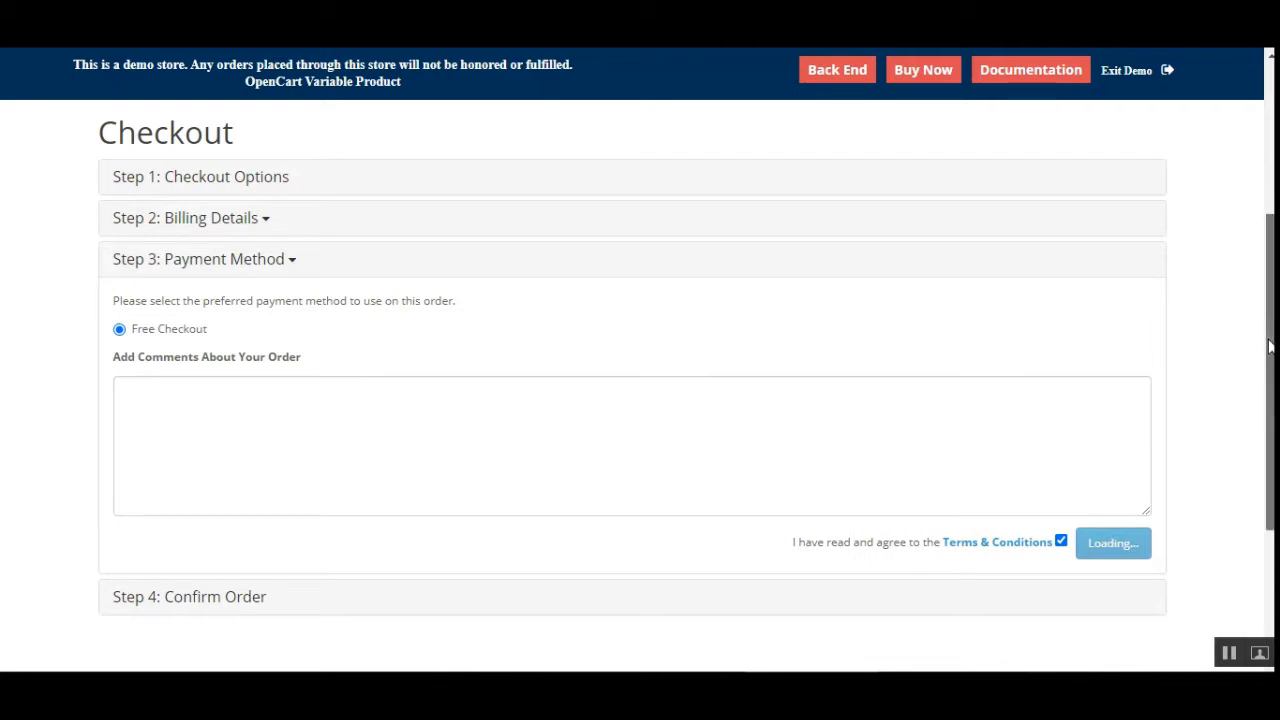
# Check the order total and confirm the Customer Credit System order.
pyautogui.scroll(-2, 583, 486)
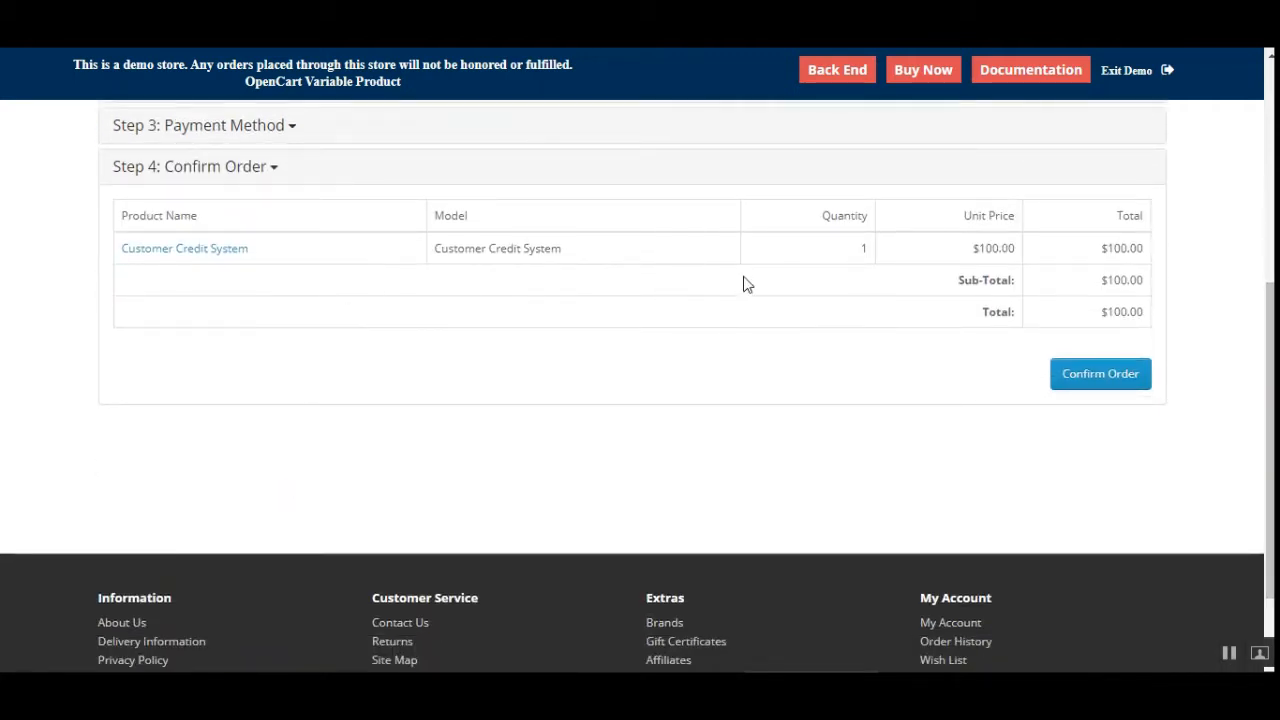
pyautogui.moveTo(1111, 314); pyautogui.dragTo(1146, 318)
pyautogui.click(1098, 374)
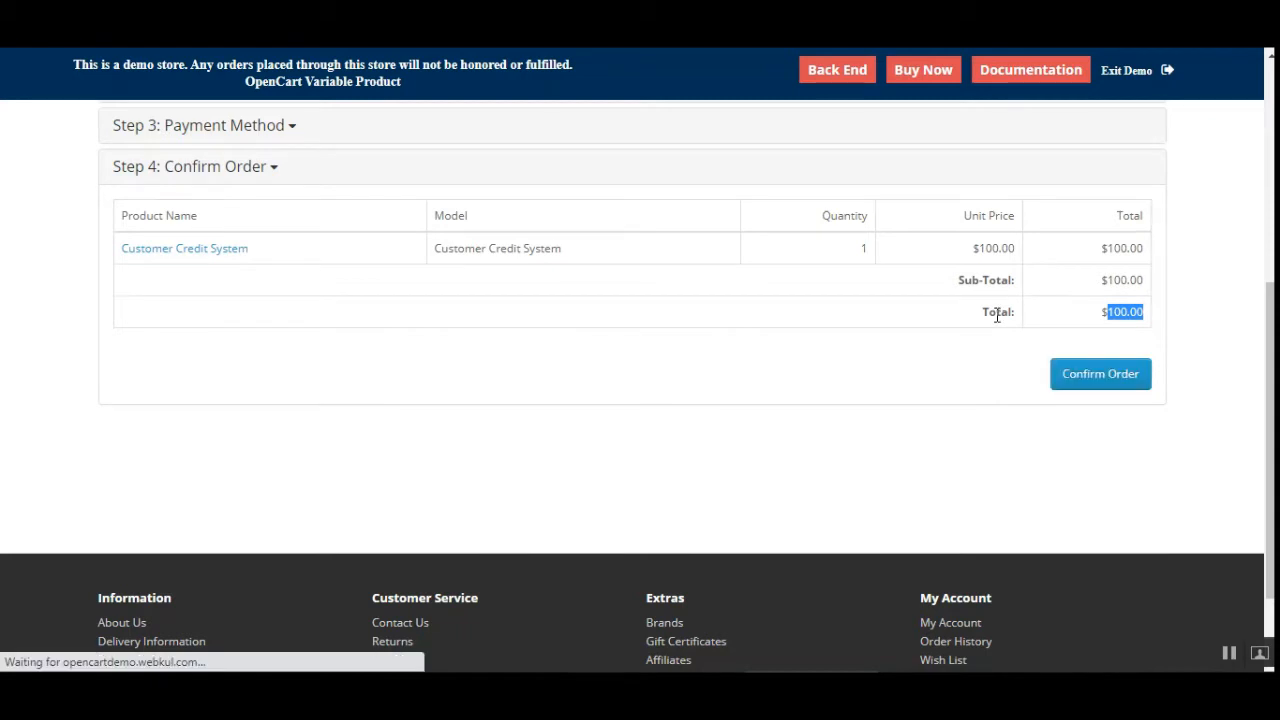
# Open the order history from the order confirmation and view the details of the newest $100.00 order.
pyautogui.moveTo(1269, 356); pyautogui.dragTo(1236, 174)
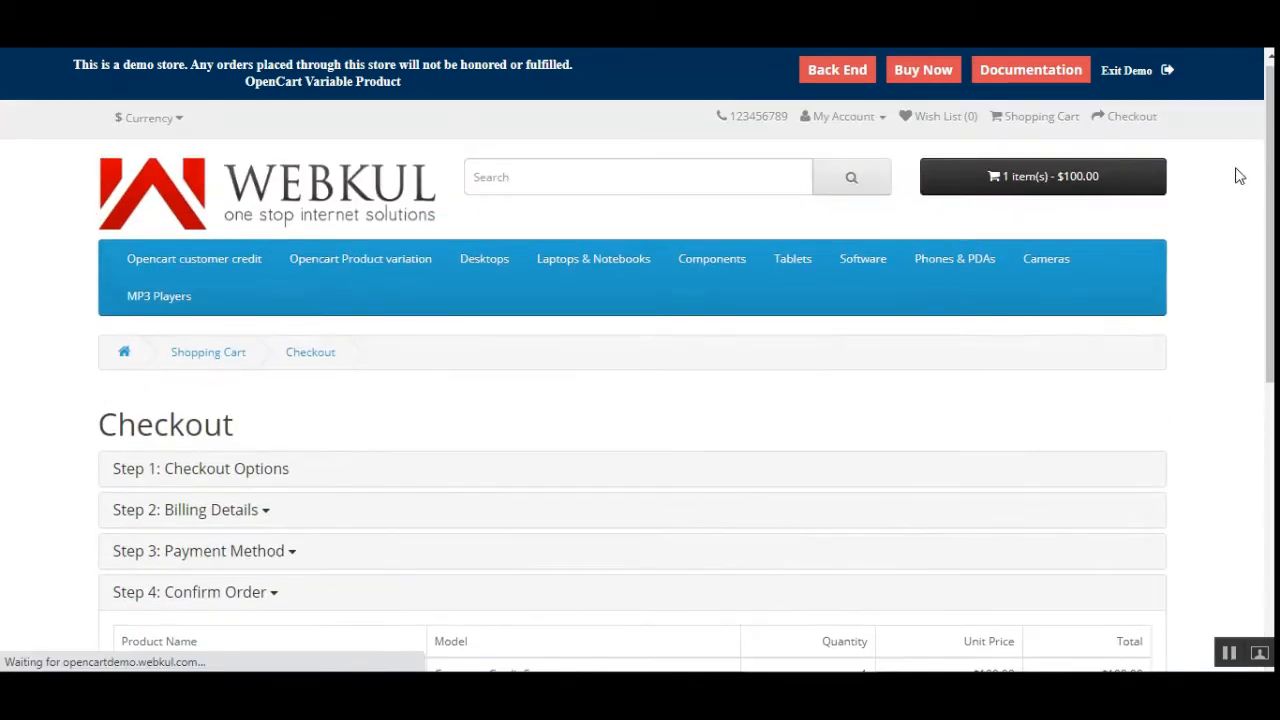
pyautogui.moveTo(1268, 232); pyautogui.dragTo(1183, 446)
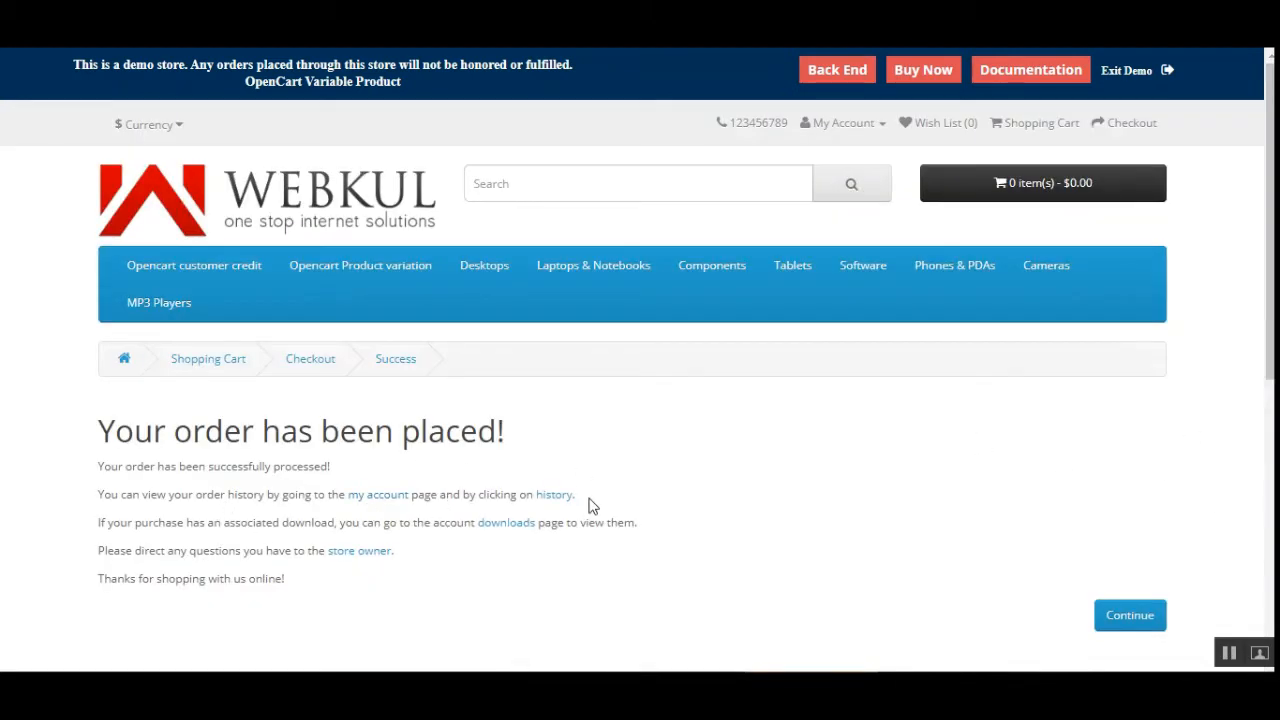
pyautogui.click(555, 496)
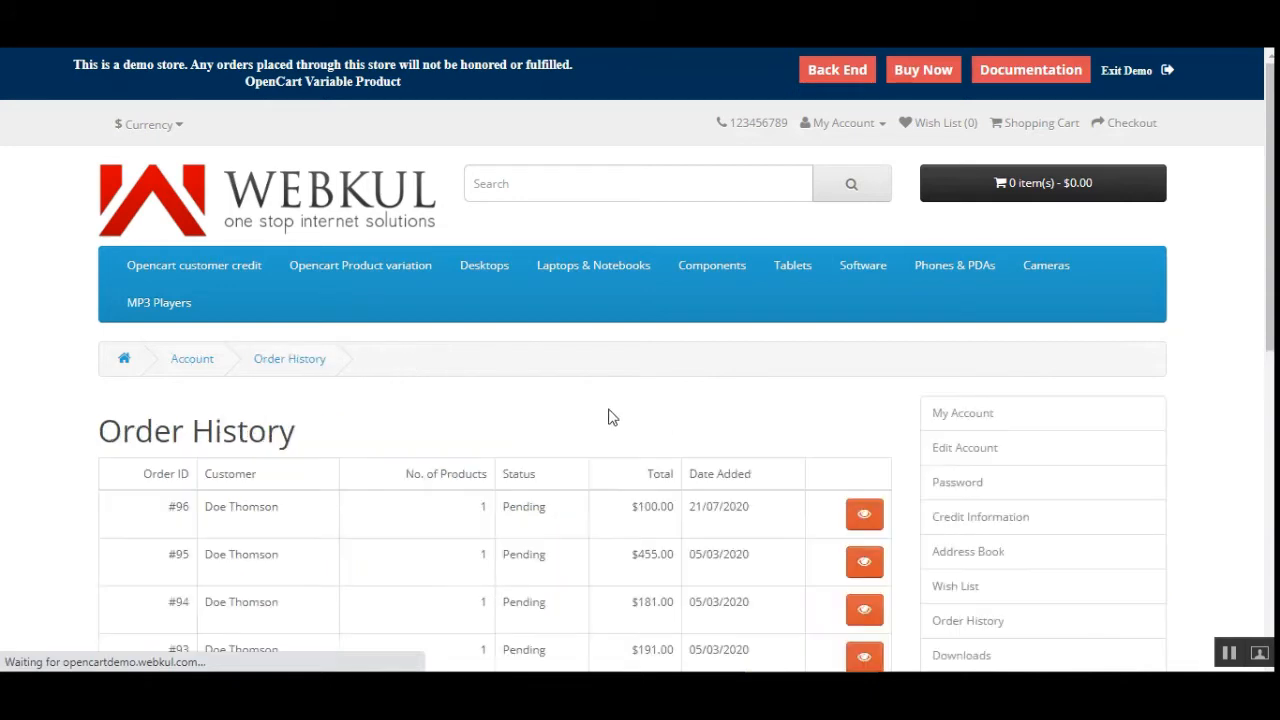
pyautogui.scroll(-2, 603, 420)
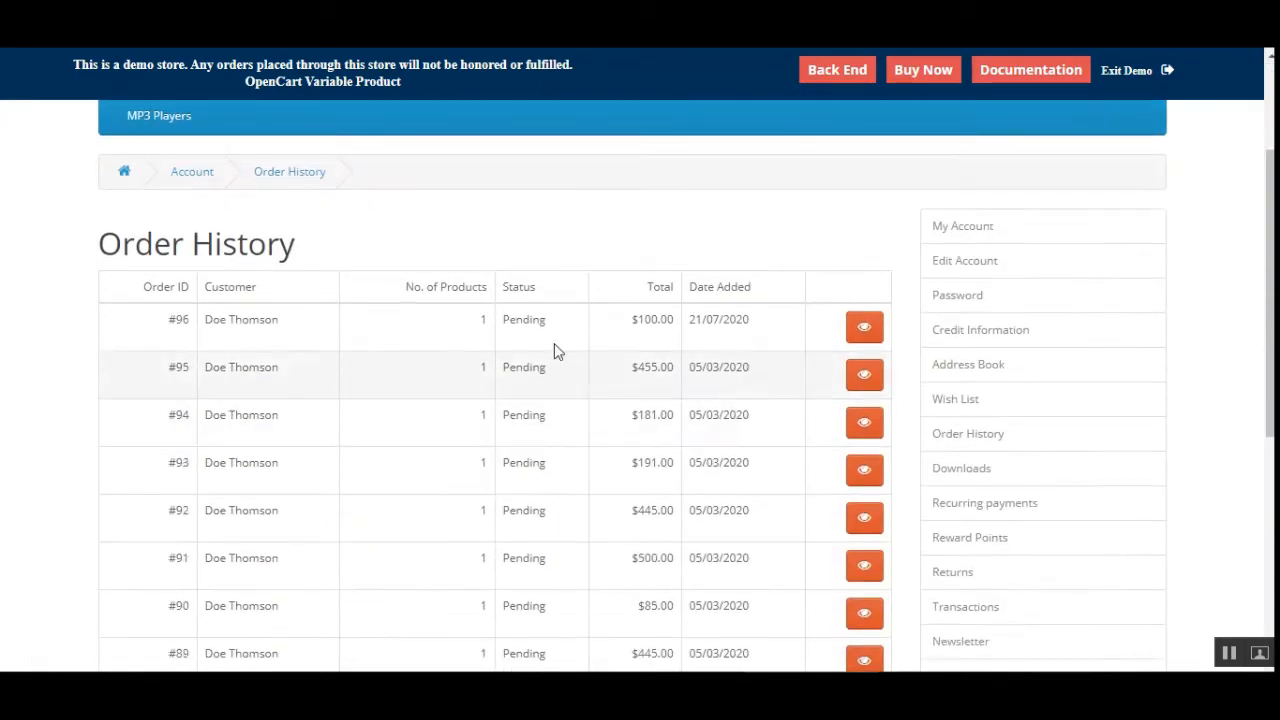
pyautogui.click(863, 340)
pyautogui.scroll(-4, 390, 410)
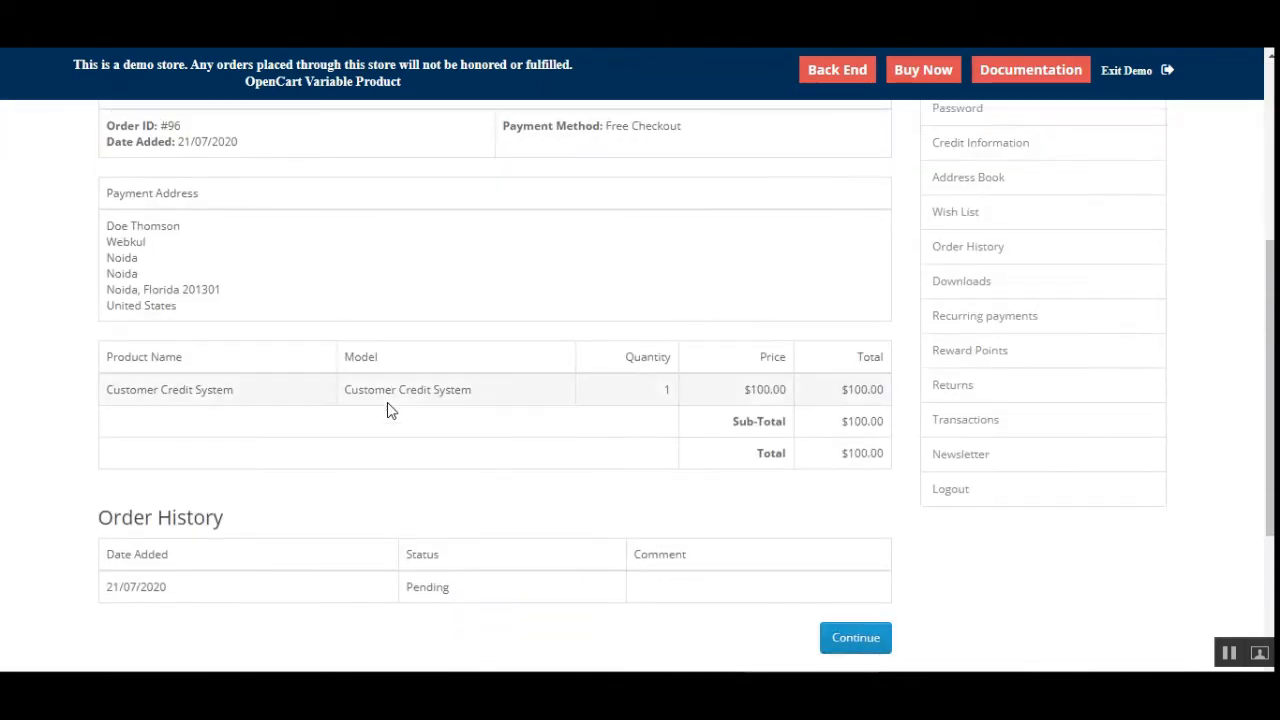
# Check the product name, model and total in the credit order's details.
pyautogui.scroll(-1, 220, 380)
pyautogui.moveTo(137, 298); pyautogui.dragTo(252, 305)
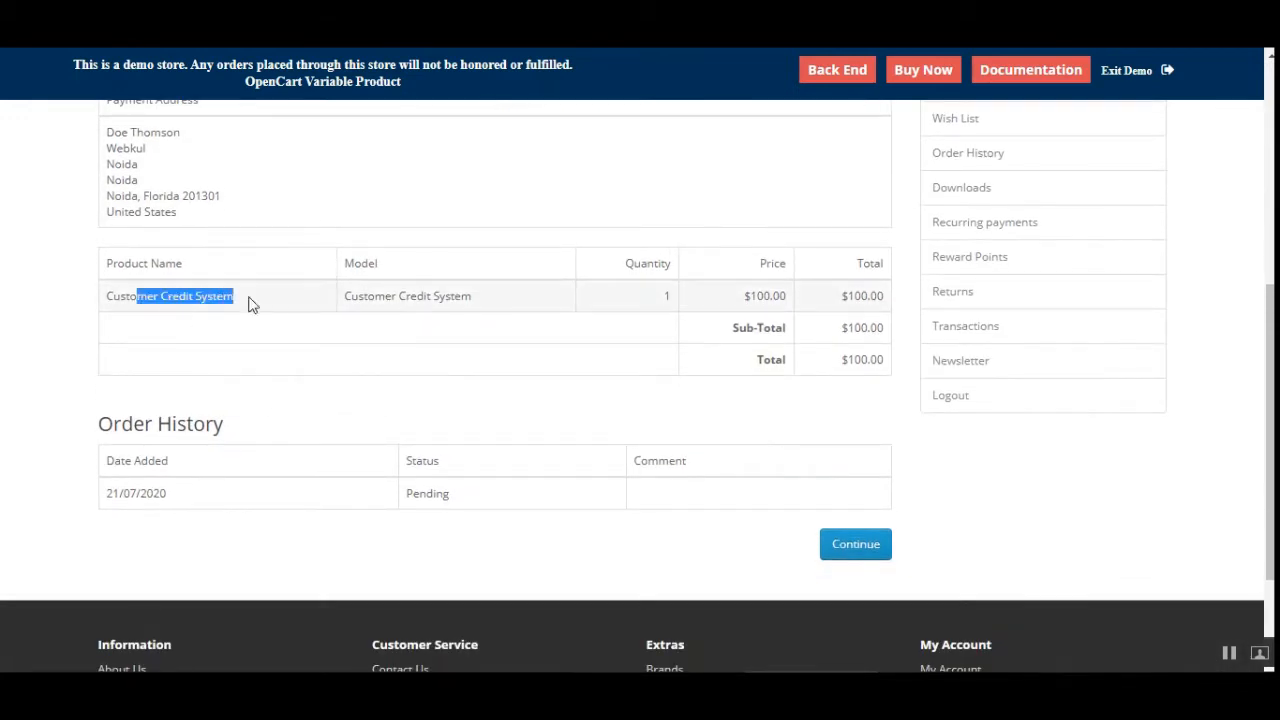
pyautogui.moveTo(358, 297); pyautogui.dragTo(480, 303)
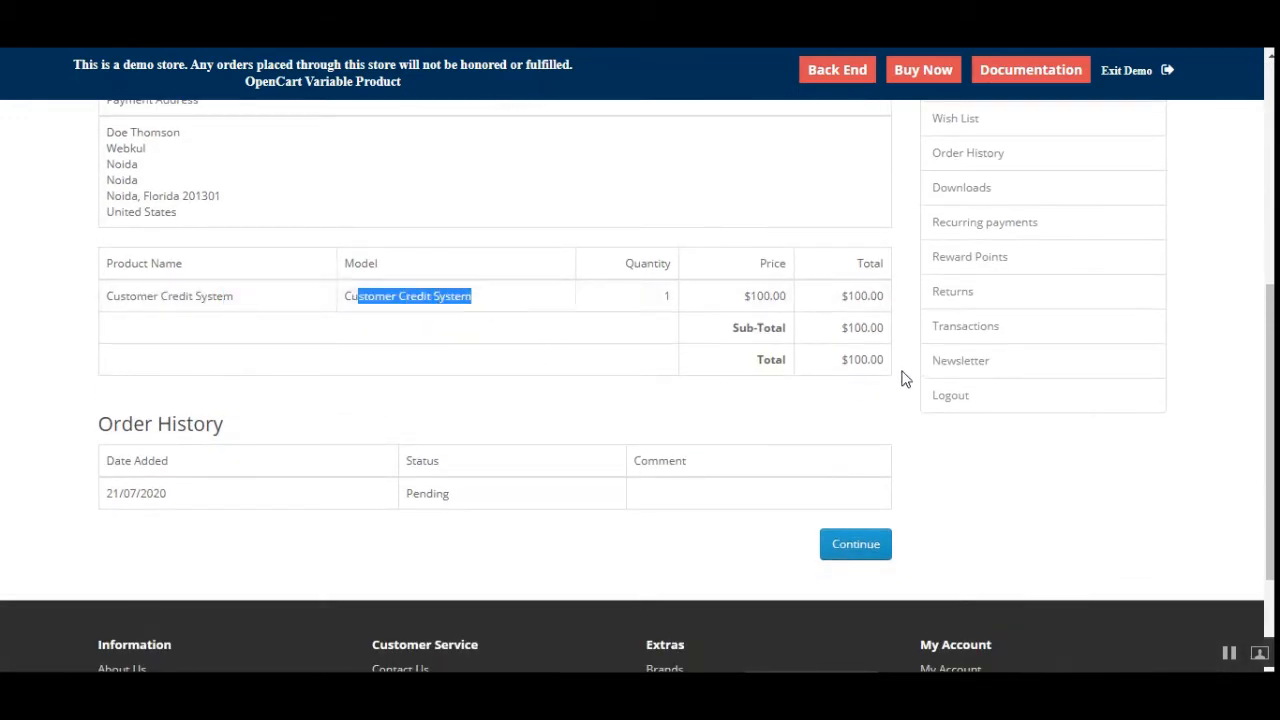
pyautogui.moveTo(855, 362); pyautogui.dragTo(892, 384)
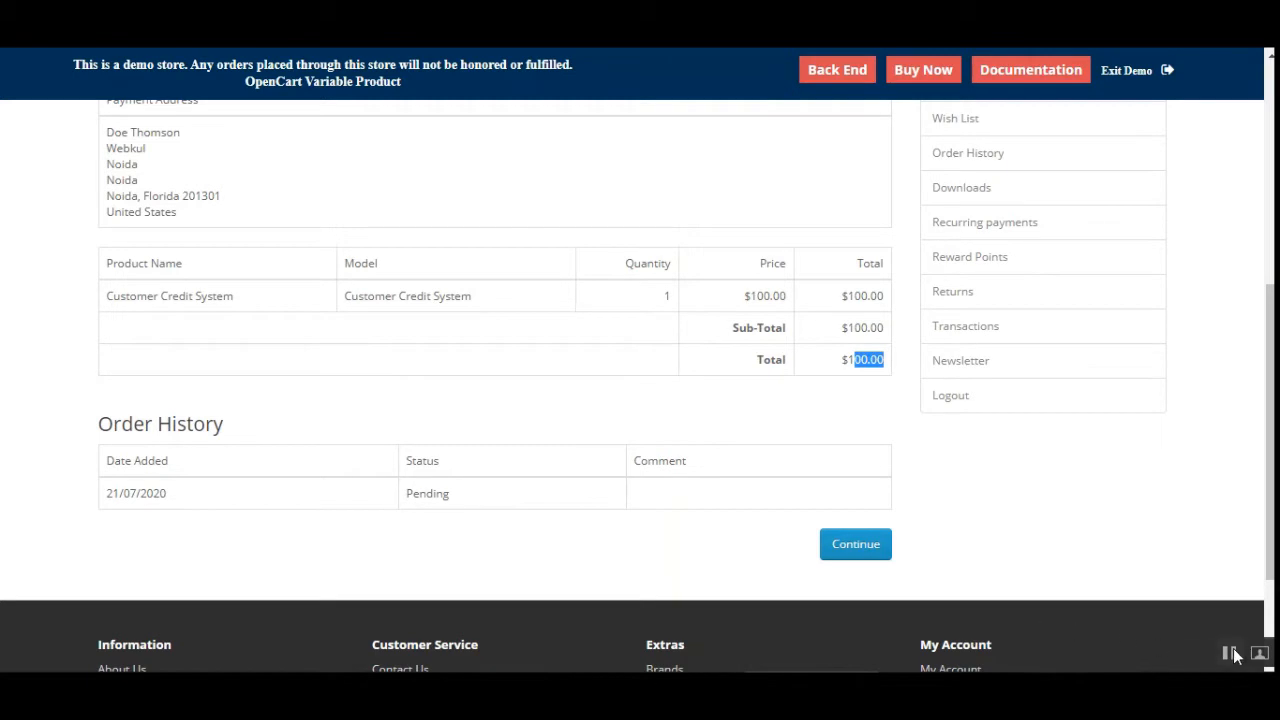
pyautogui.click(1047, 513)
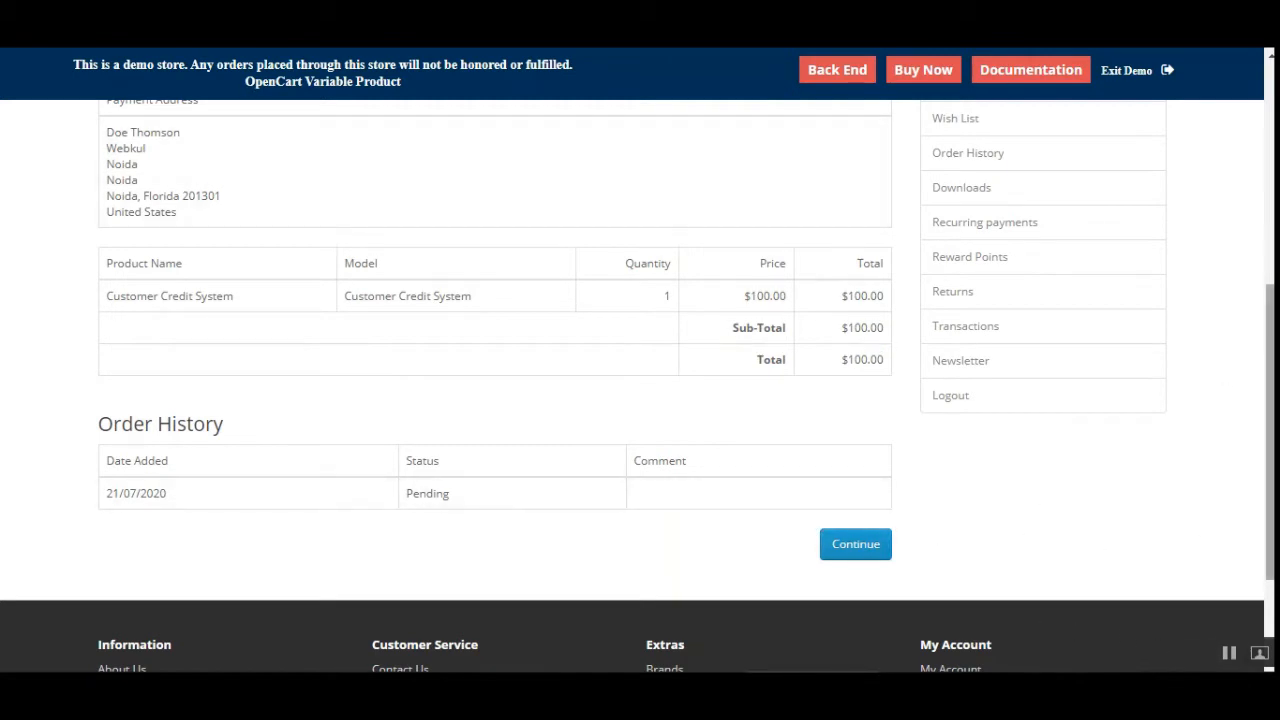
# Log in to the store's back end and open the Customer Credit Request list on a separate page.
pyautogui.moveTo(1270, 430); pyautogui.dragTo(1270, 209)
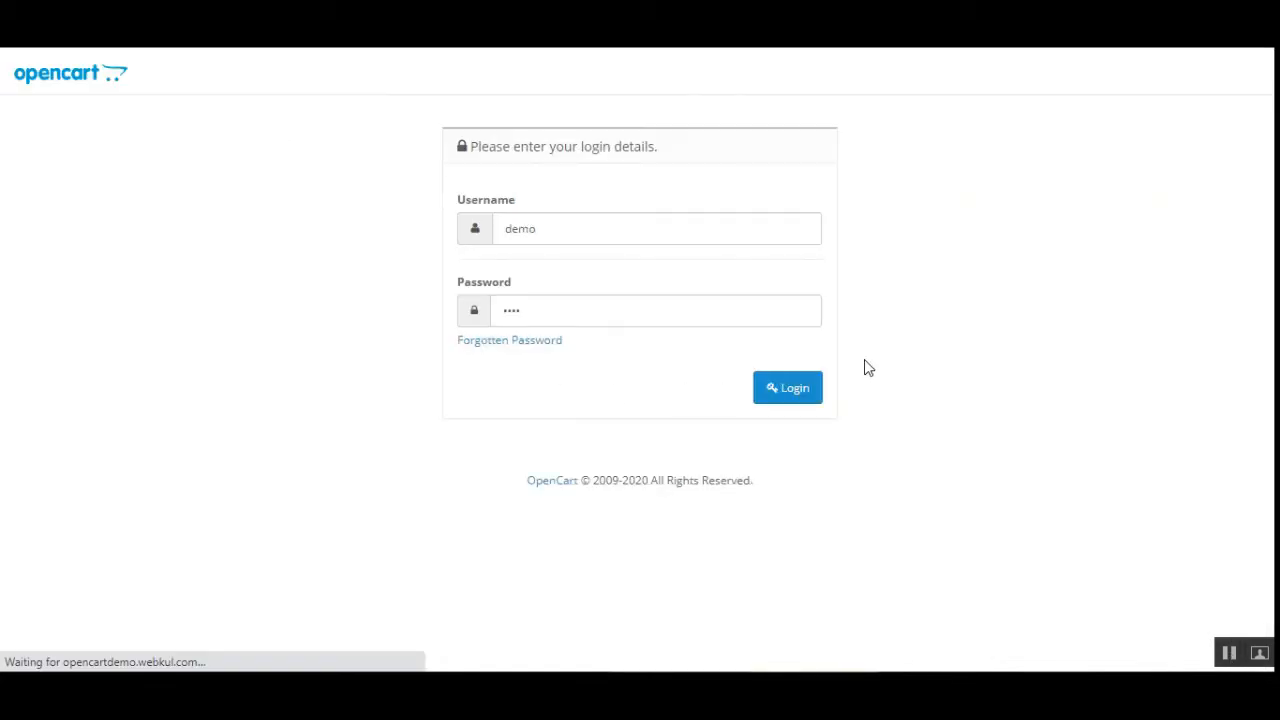
pyautogui.click(786, 400)
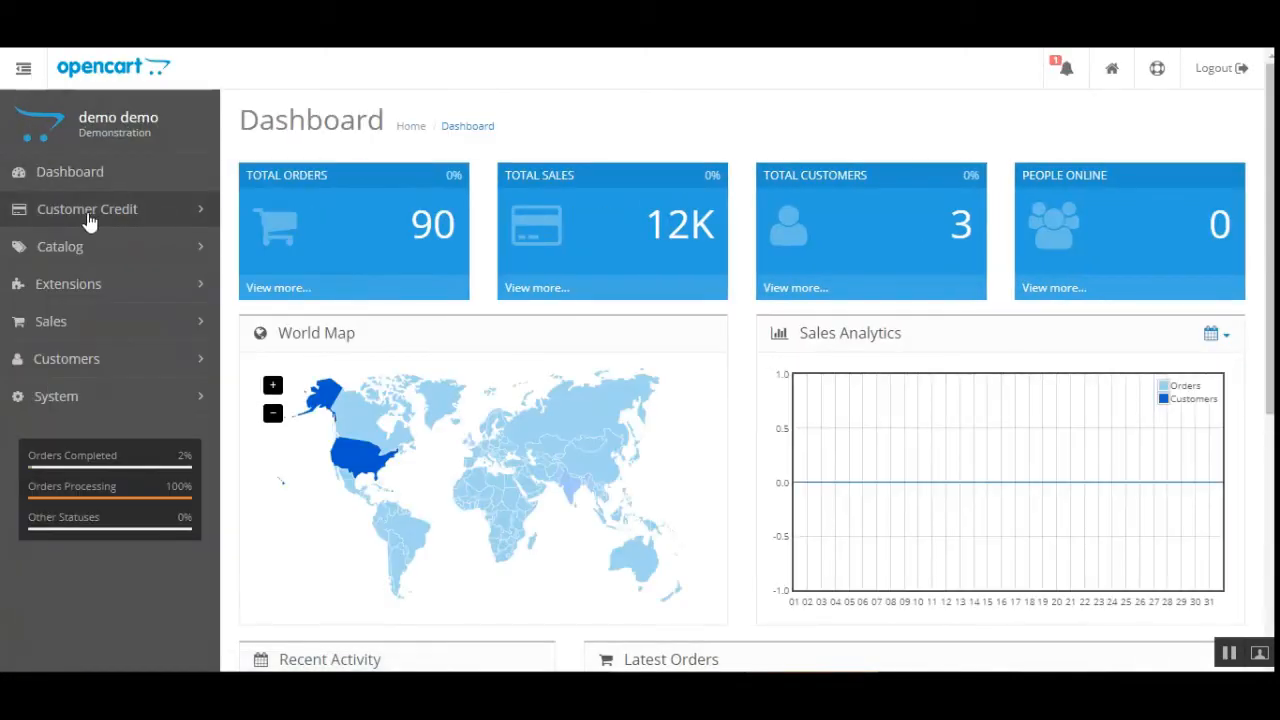
pyautogui.click(203, 217)
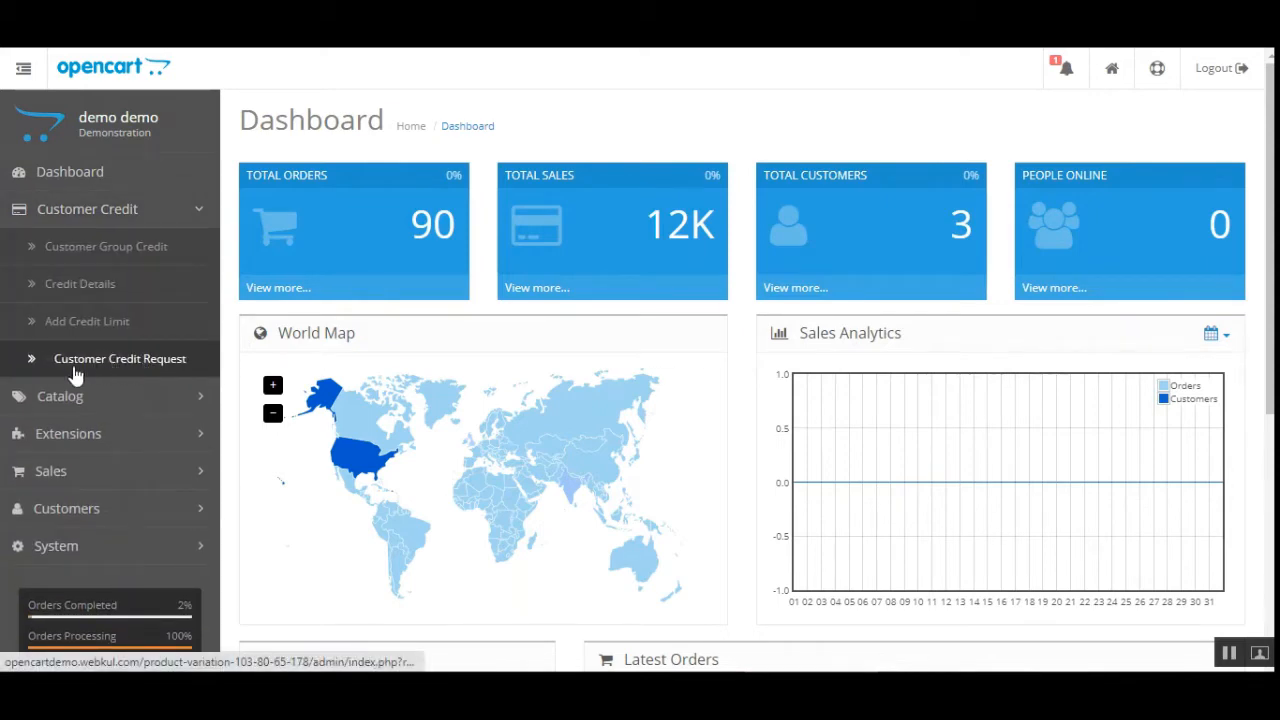
pyautogui.rightClick(148, 362)
pyautogui.click(250, 380)
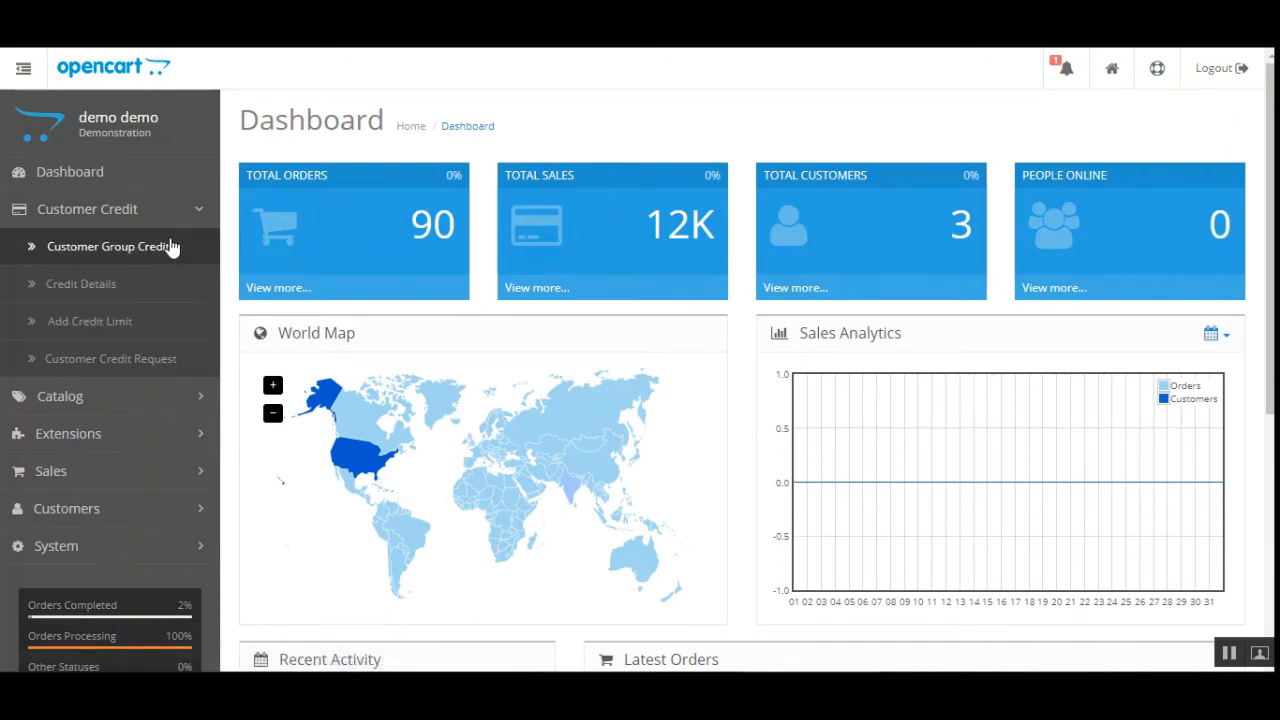
pyautogui.click(158, 323)
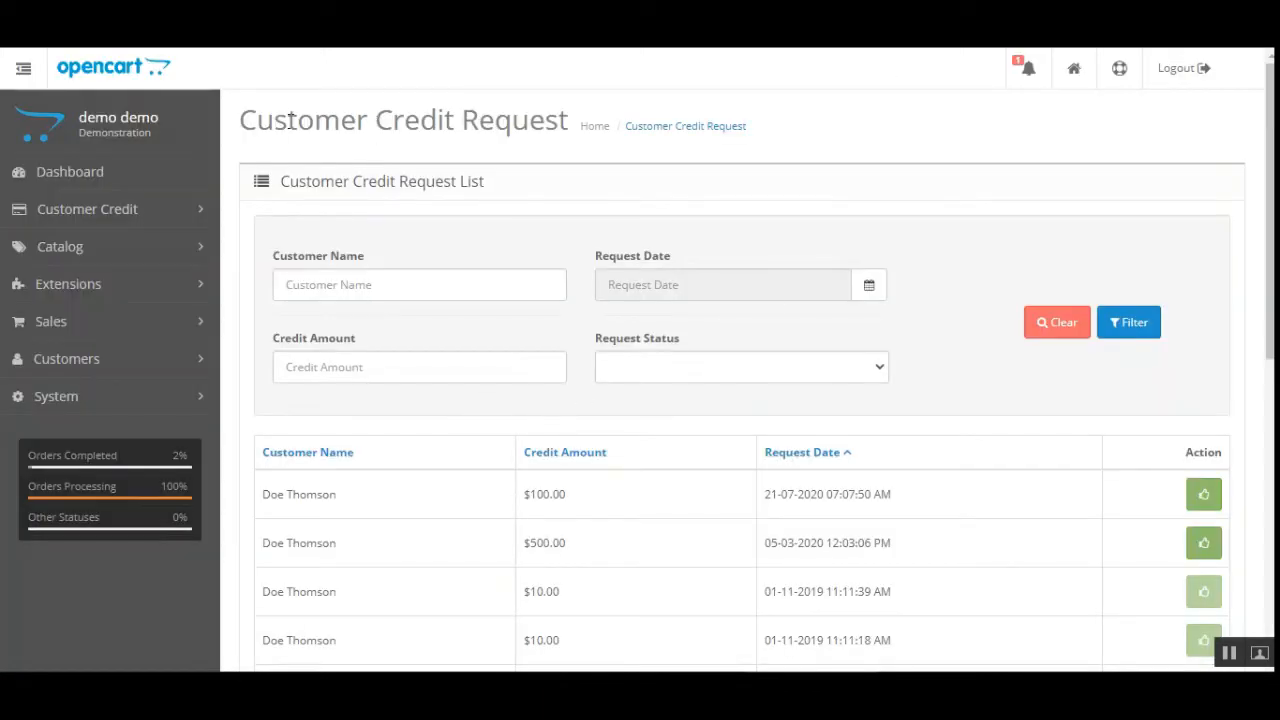
# Examine the credit amount and request date of the newest entry in the Customer Credit Request List.
pyautogui.moveTo(290, 120); pyautogui.dragTo(560, 127)
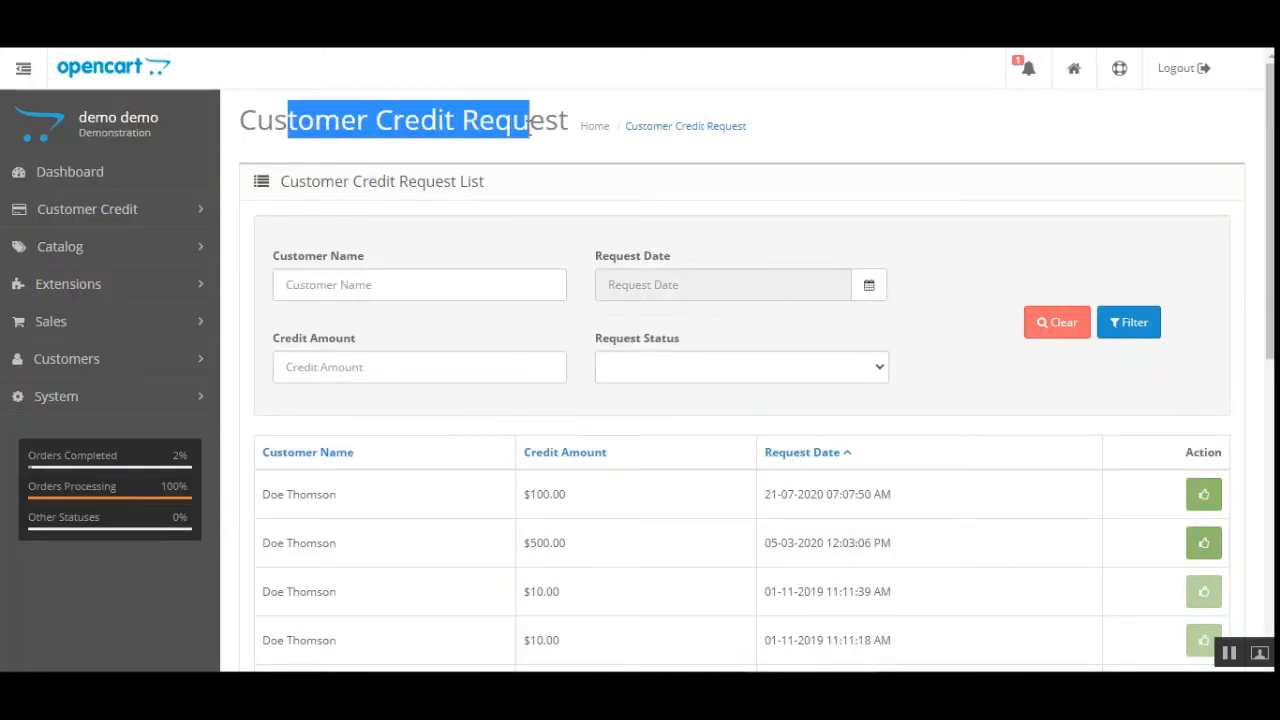
pyautogui.click(560, 127)
pyautogui.moveTo(1264, 228); pyautogui.dragTo(1262, 373)
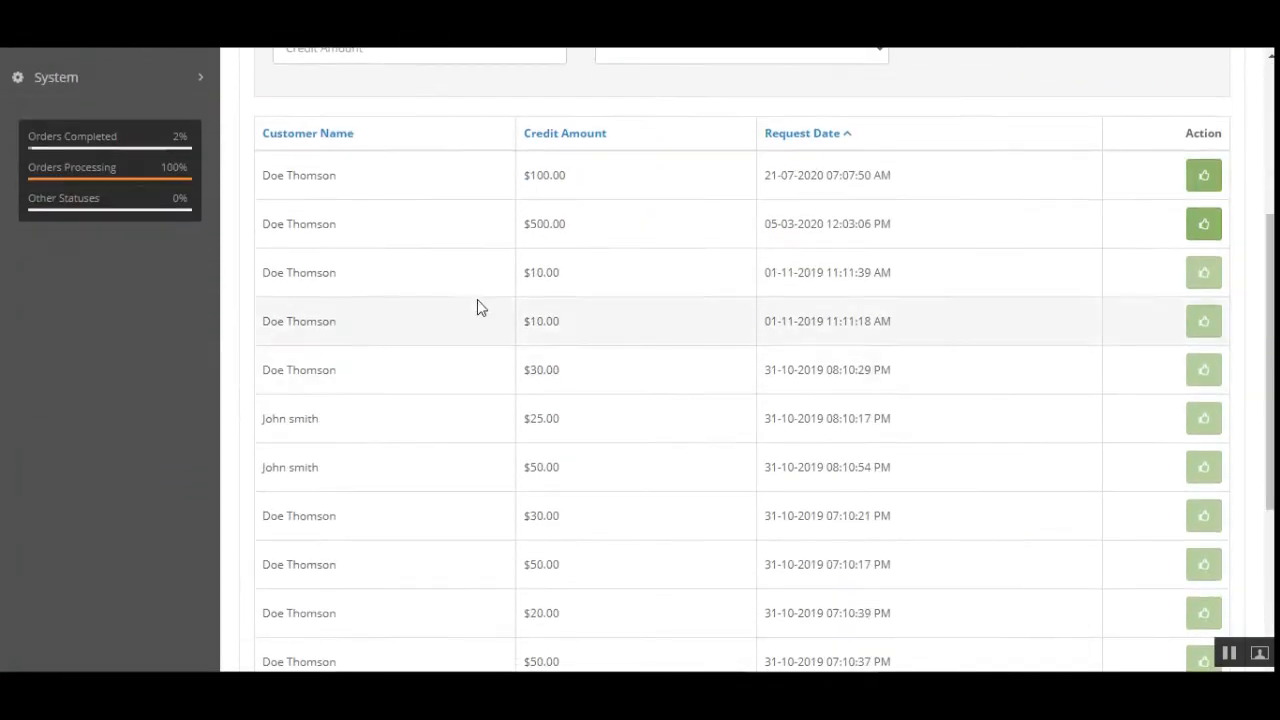
pyautogui.moveTo(529, 175); pyautogui.dragTo(573, 187)
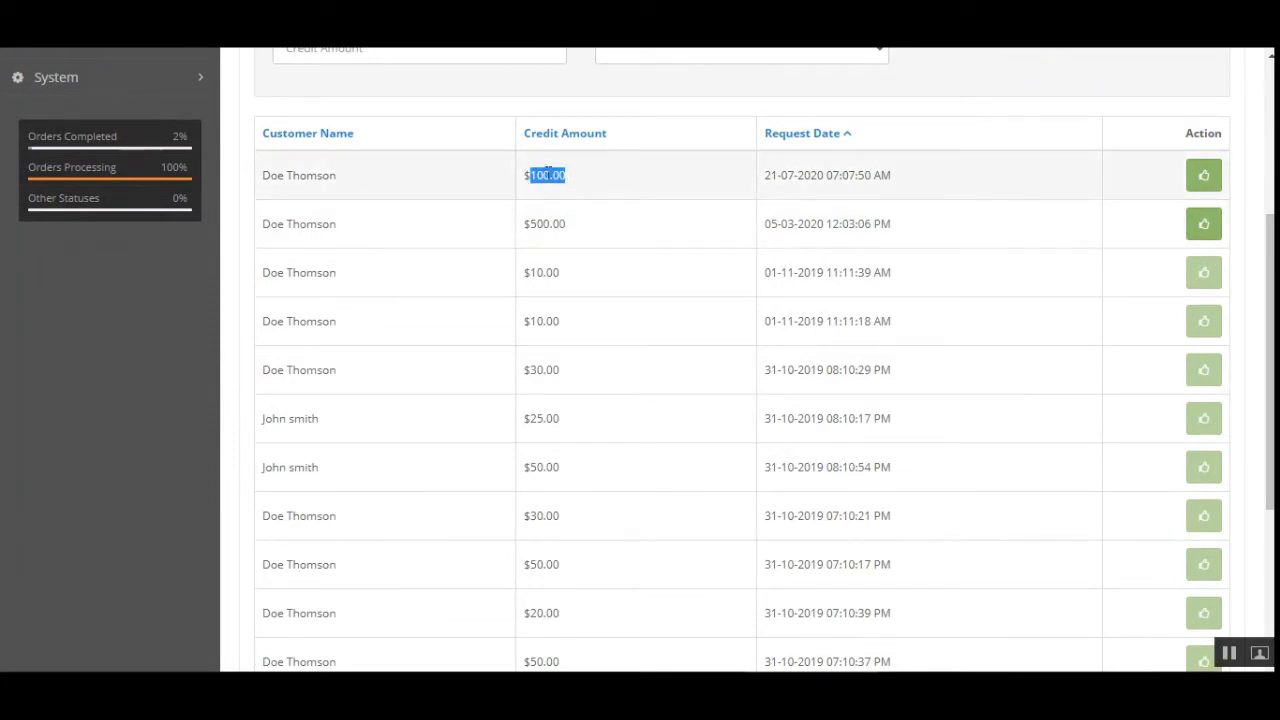
pyautogui.moveTo(760, 183); pyautogui.dragTo(881, 177)
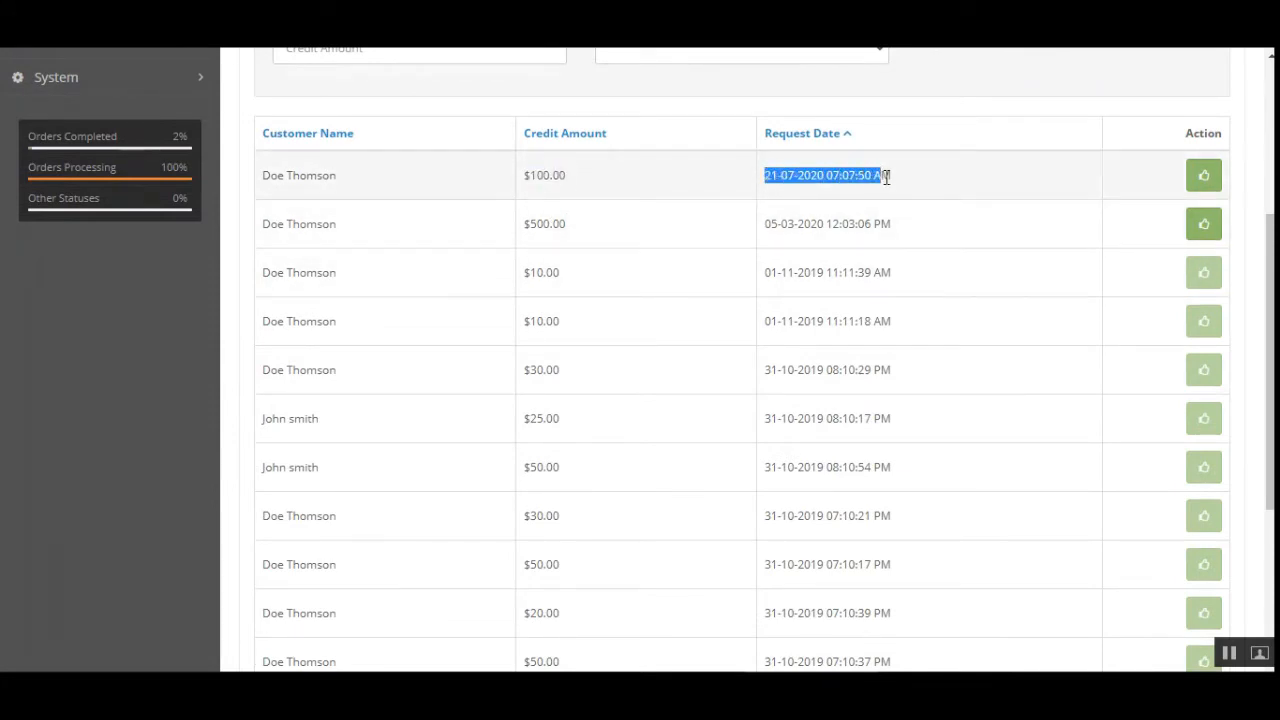
# Approve the $100.00 credit request dated 21-07-2020 and check the status message and the request list.
pyautogui.click(1204, 179)
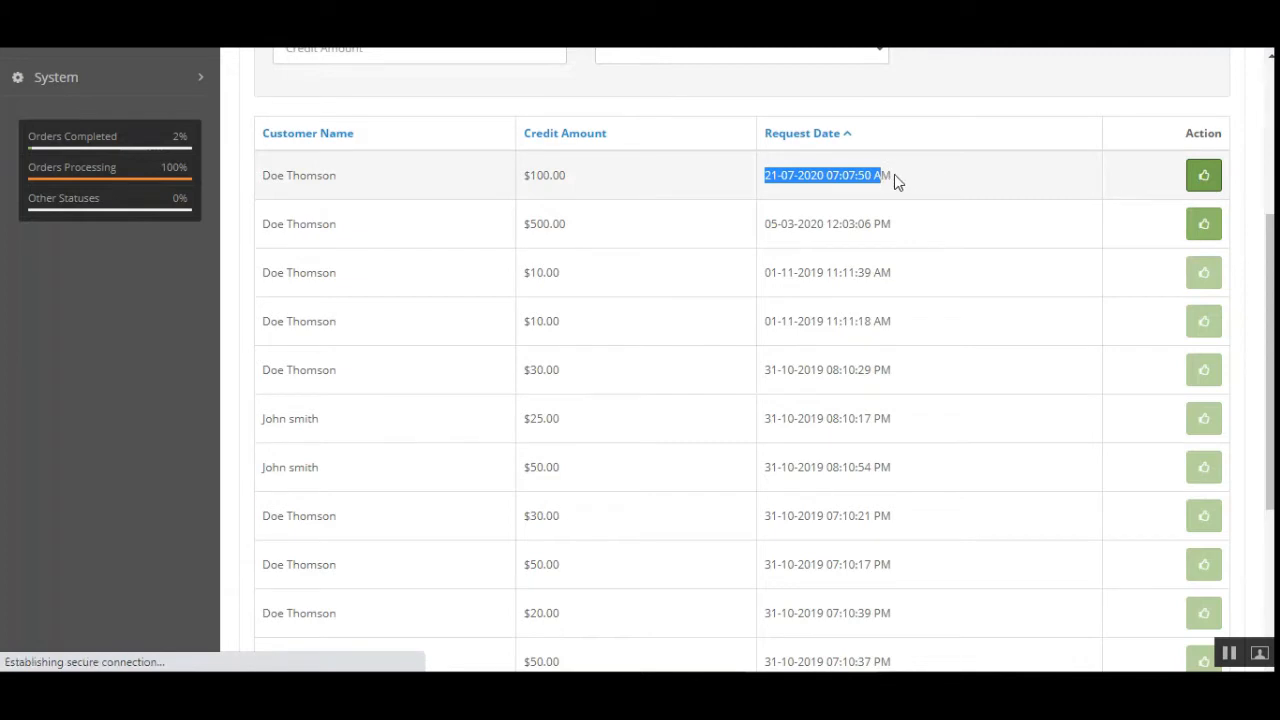
pyautogui.moveTo(894, 174); pyautogui.dragTo(765, 178)
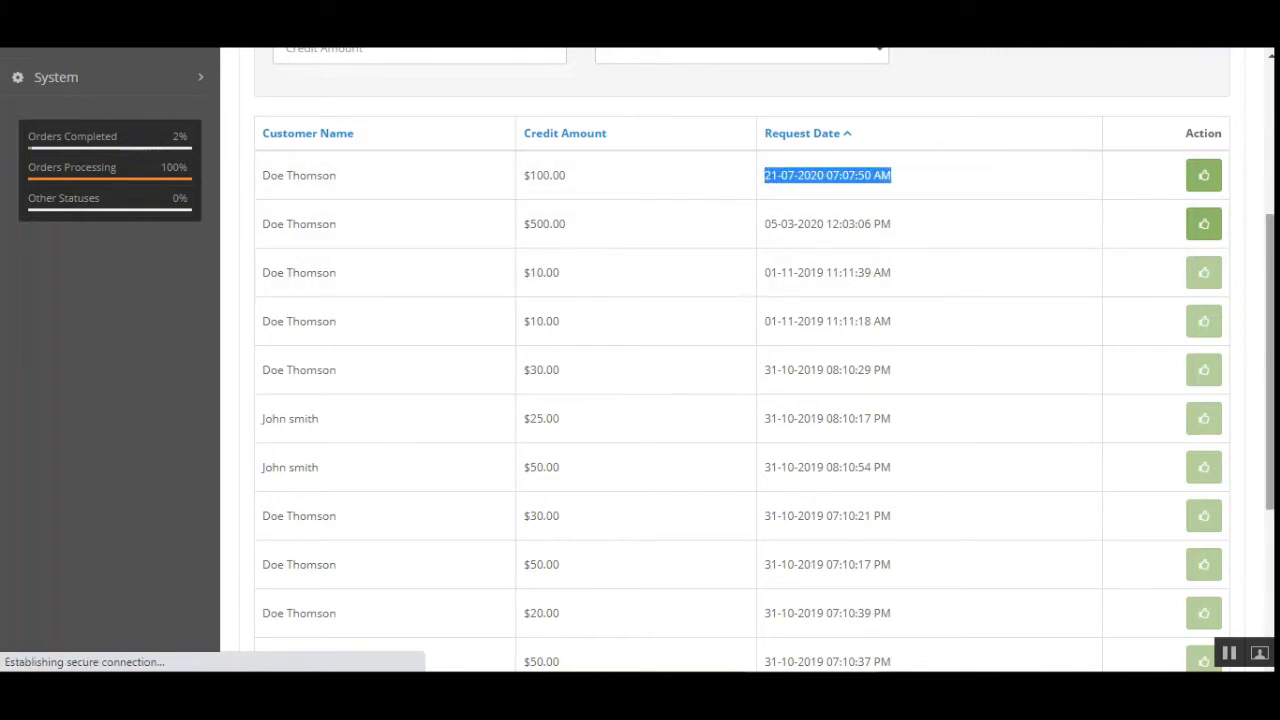
pyautogui.moveTo(1271, 234); pyautogui.dragTo(1271, 84)
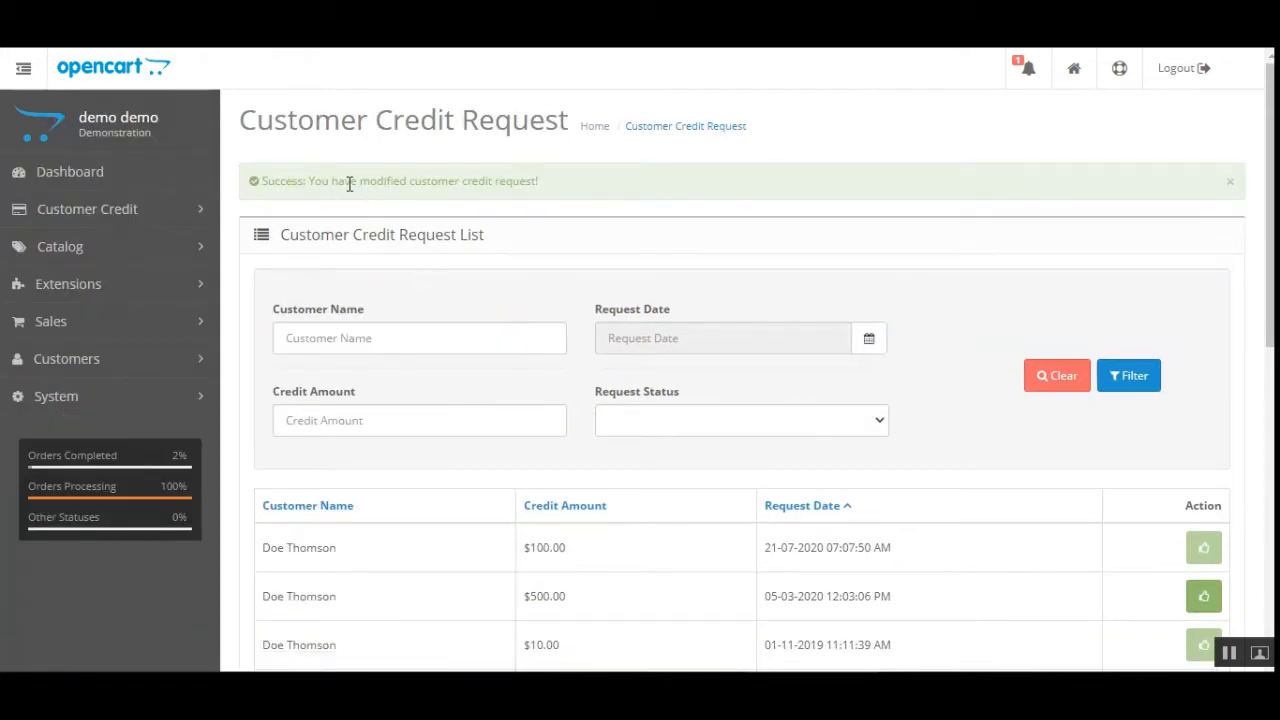
pyautogui.moveTo(331, 183); pyautogui.dragTo(587, 185)
pyautogui.click(514, 209)
pyautogui.scroll(-2, 697, 428)
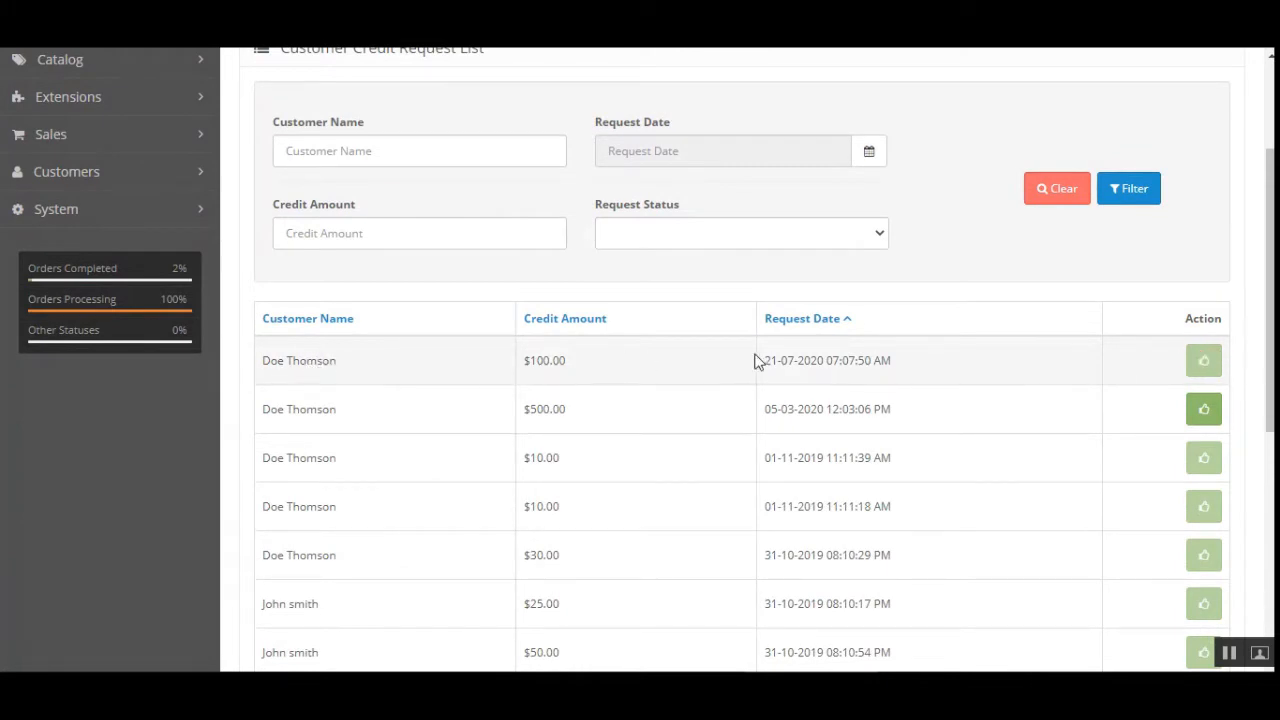
pyautogui.scroll(2, 948, 385)
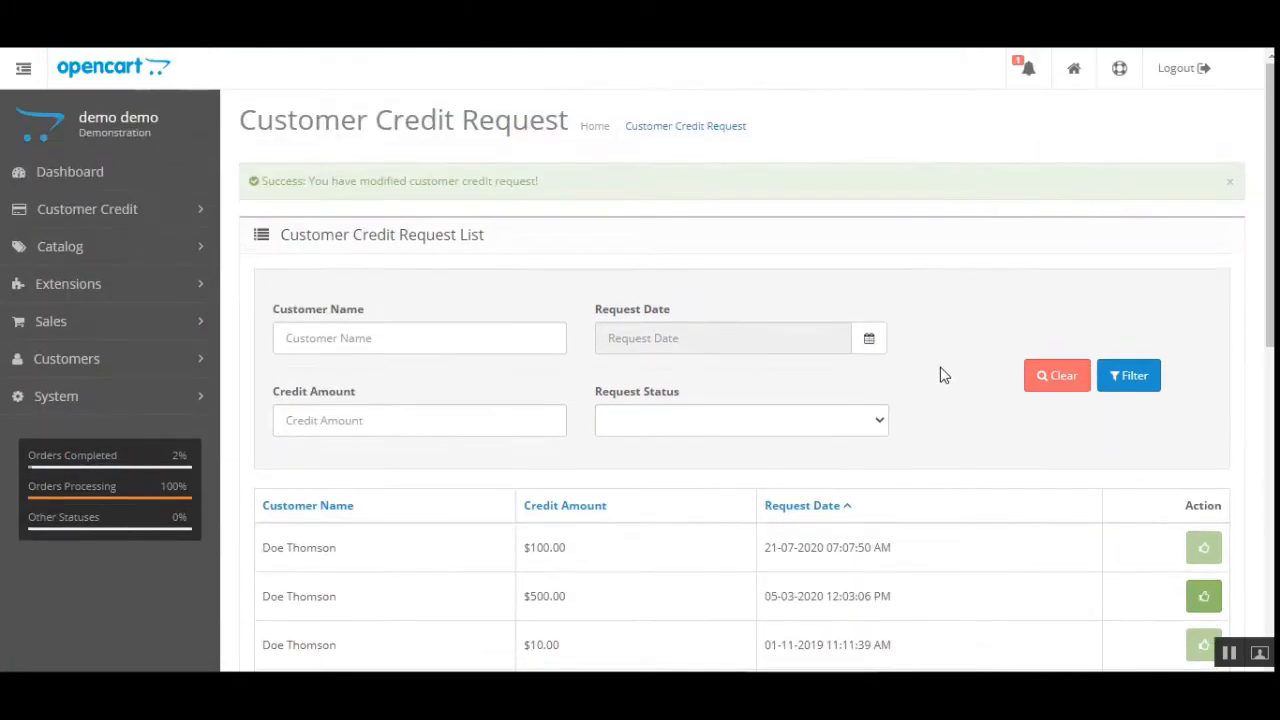
# Return to the storefront, open the customer's Credit Information page and check the credit balance.
pyautogui.click(1030, 72)
pyautogui.click(1017, 88)
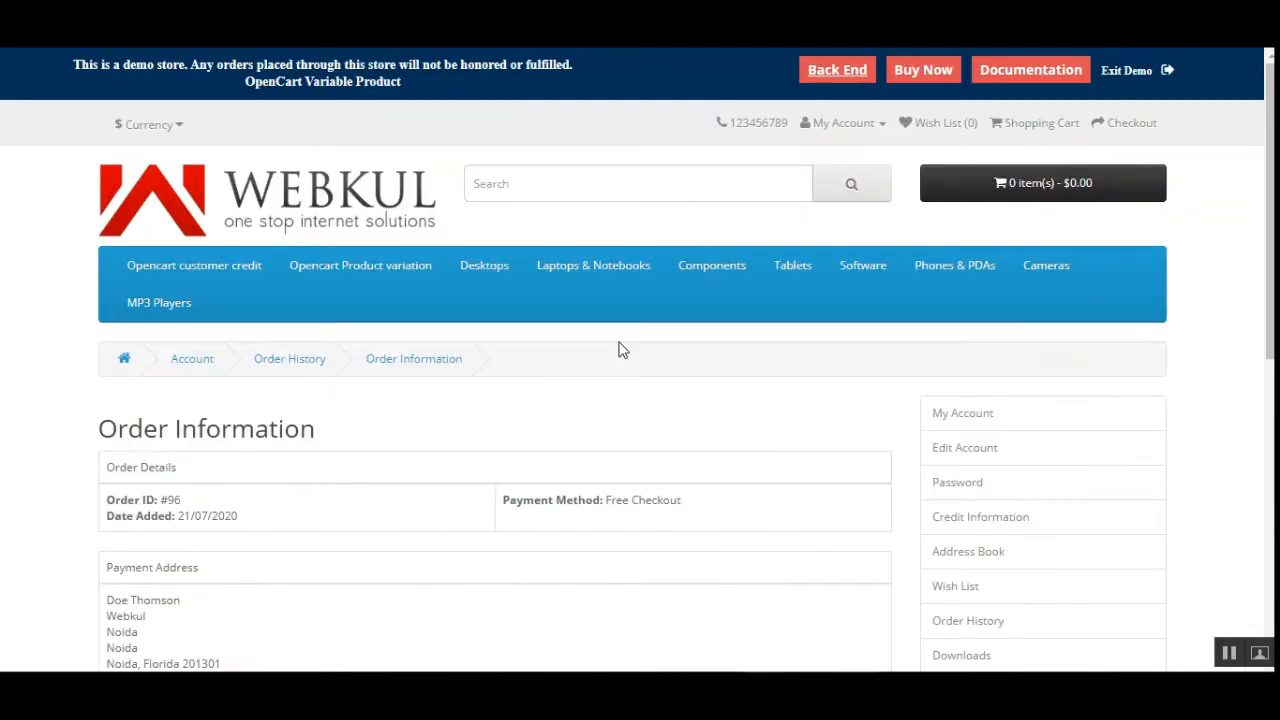
pyautogui.scroll(-2, 606, 540)
pyautogui.scroll(2, 577, 517)
pyautogui.scroll(-2, 1040, 447)
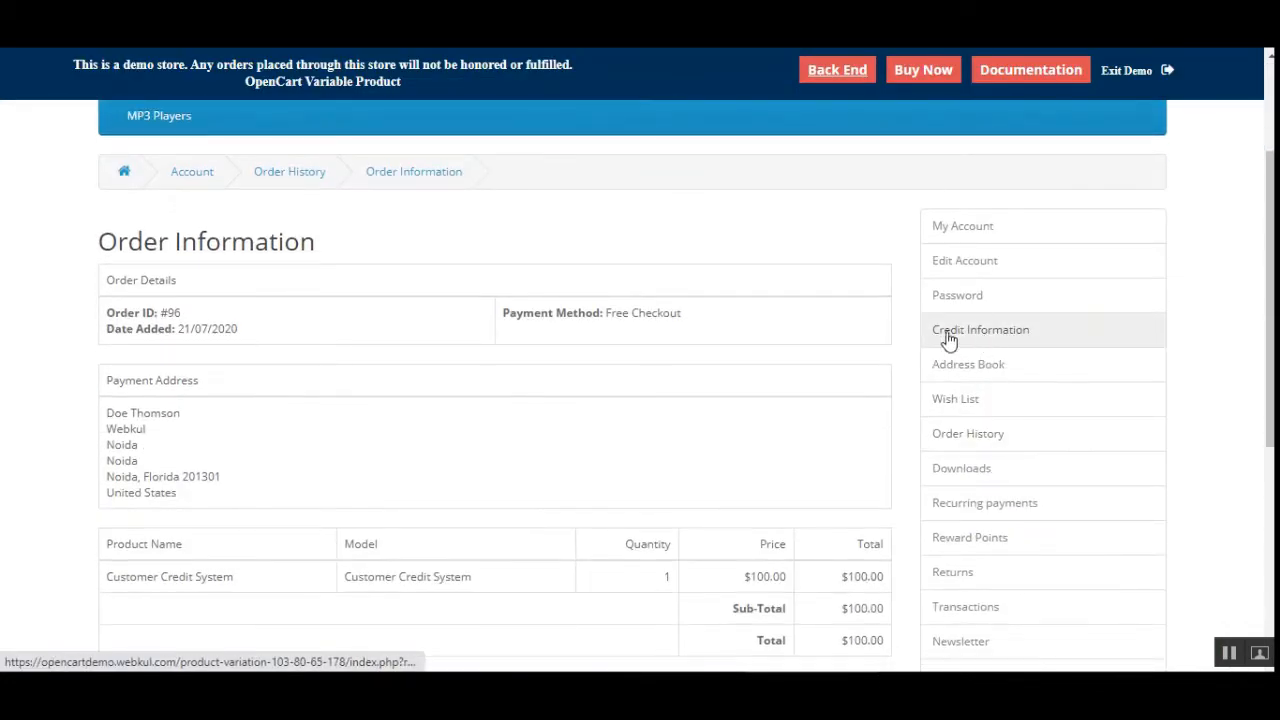
pyautogui.click(1016, 336)
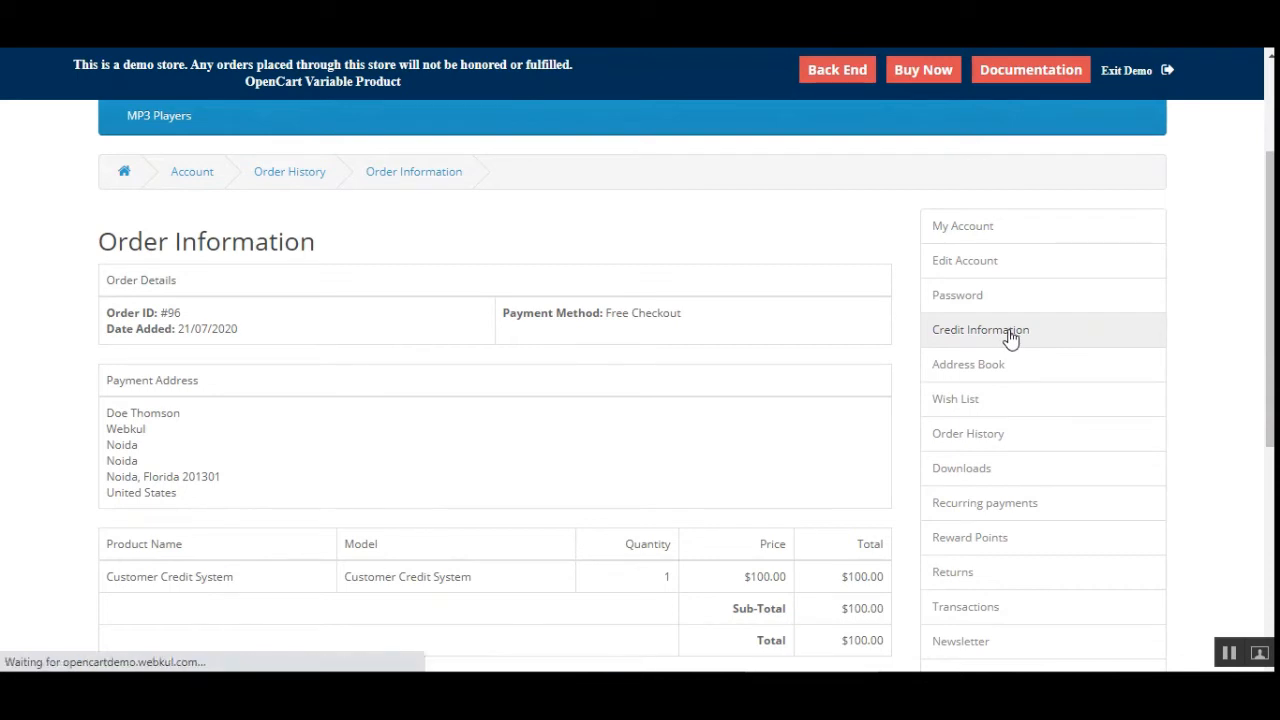
pyautogui.scroll(-2, 240, 515)
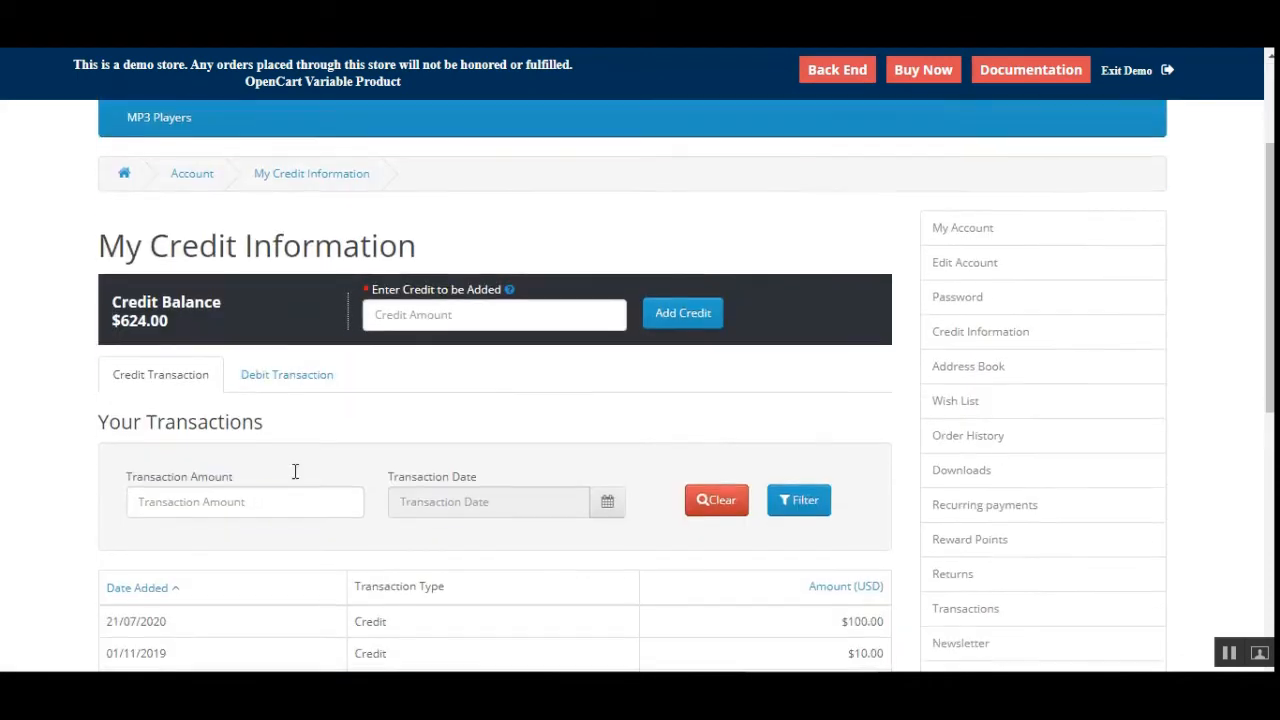
pyautogui.moveTo(122, 318); pyautogui.dragTo(147, 318)
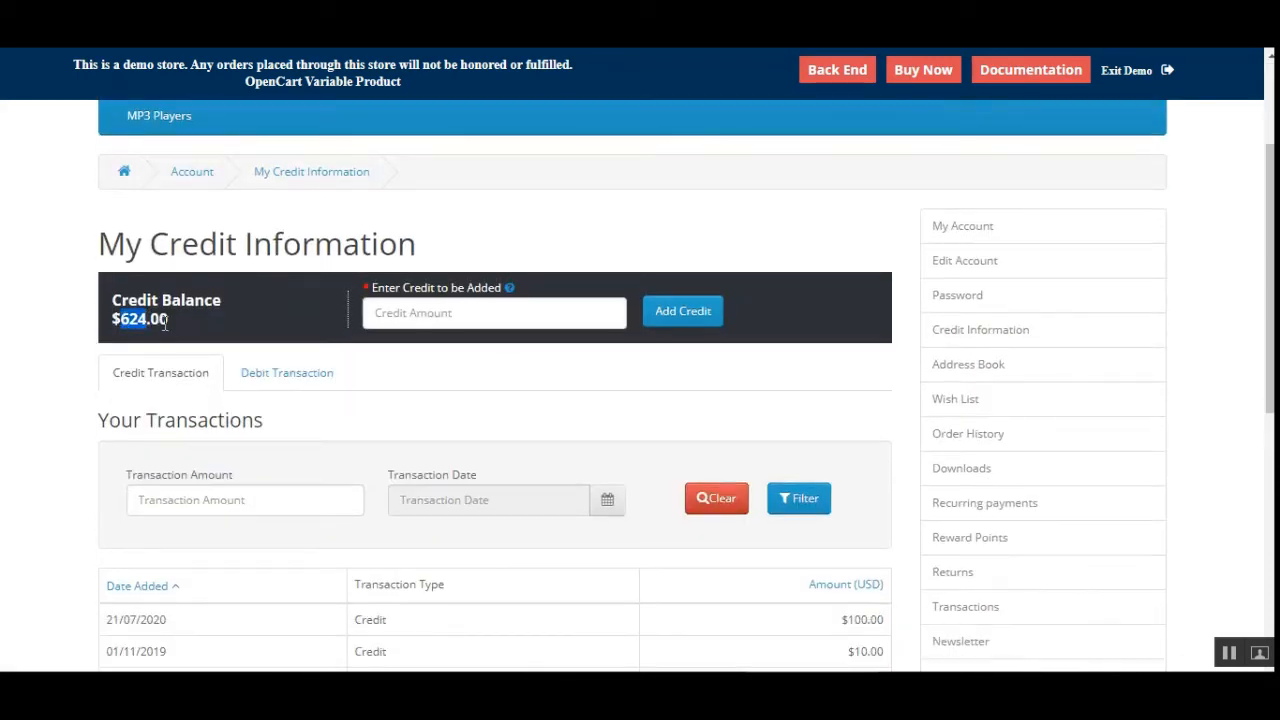
pyautogui.click(165, 322)
# Examine the date, transaction type and amount of the newest entry among the credit transactions.
pyautogui.scroll(-2, 265, 432)
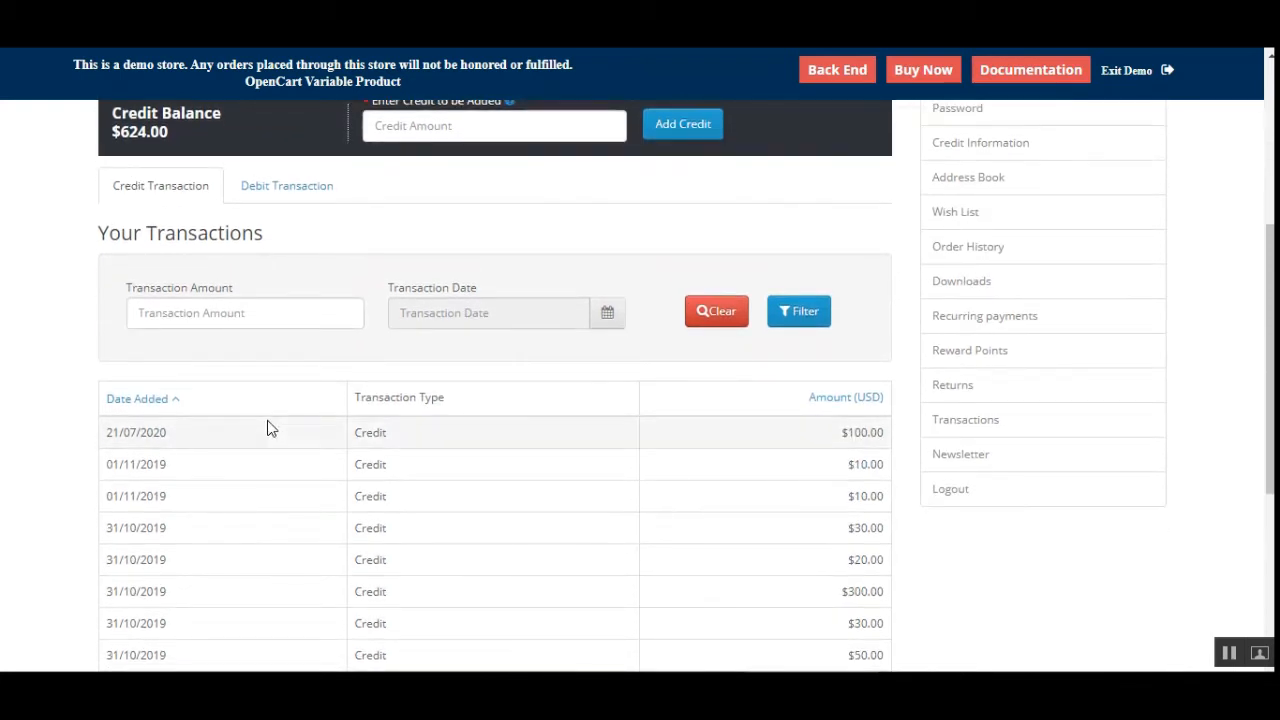
pyautogui.scroll(1, 165, 276)
pyautogui.scroll(-1, 180, 300)
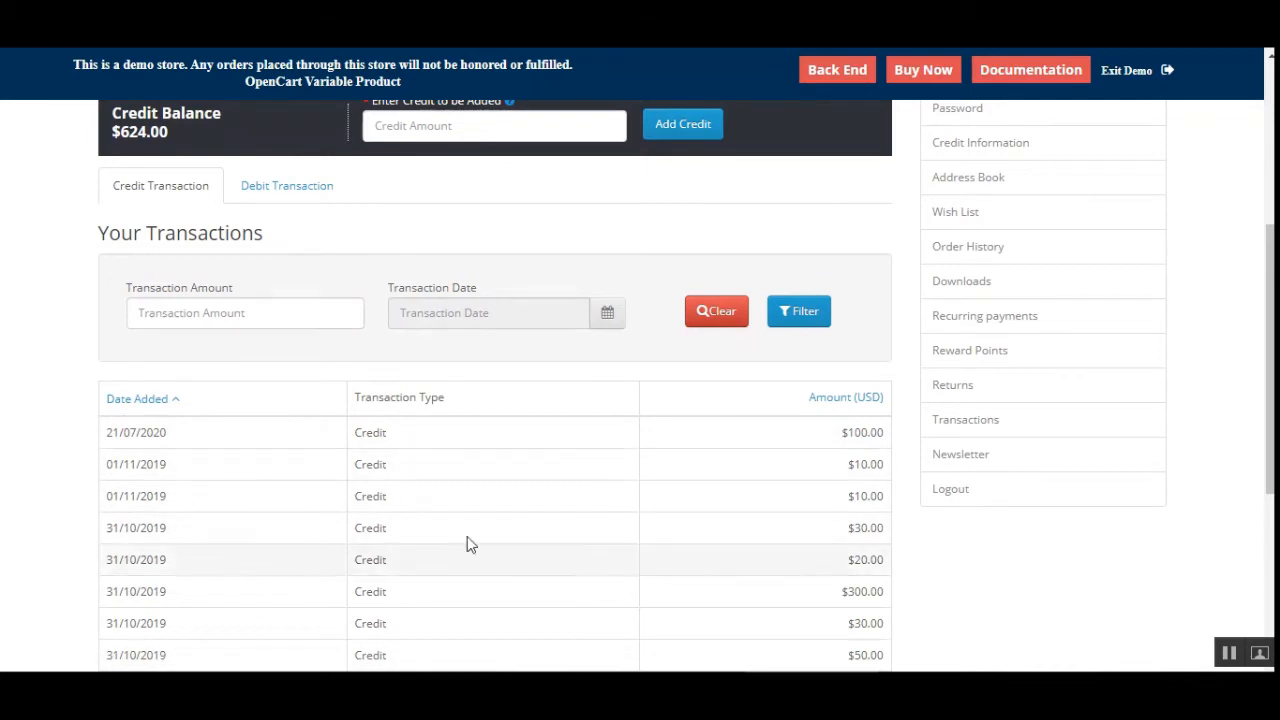
pyautogui.doubleClick(425, 398)
pyautogui.moveTo(357, 432); pyautogui.dragTo(393, 440)
pyautogui.moveTo(113, 437); pyautogui.dragTo(148, 437)
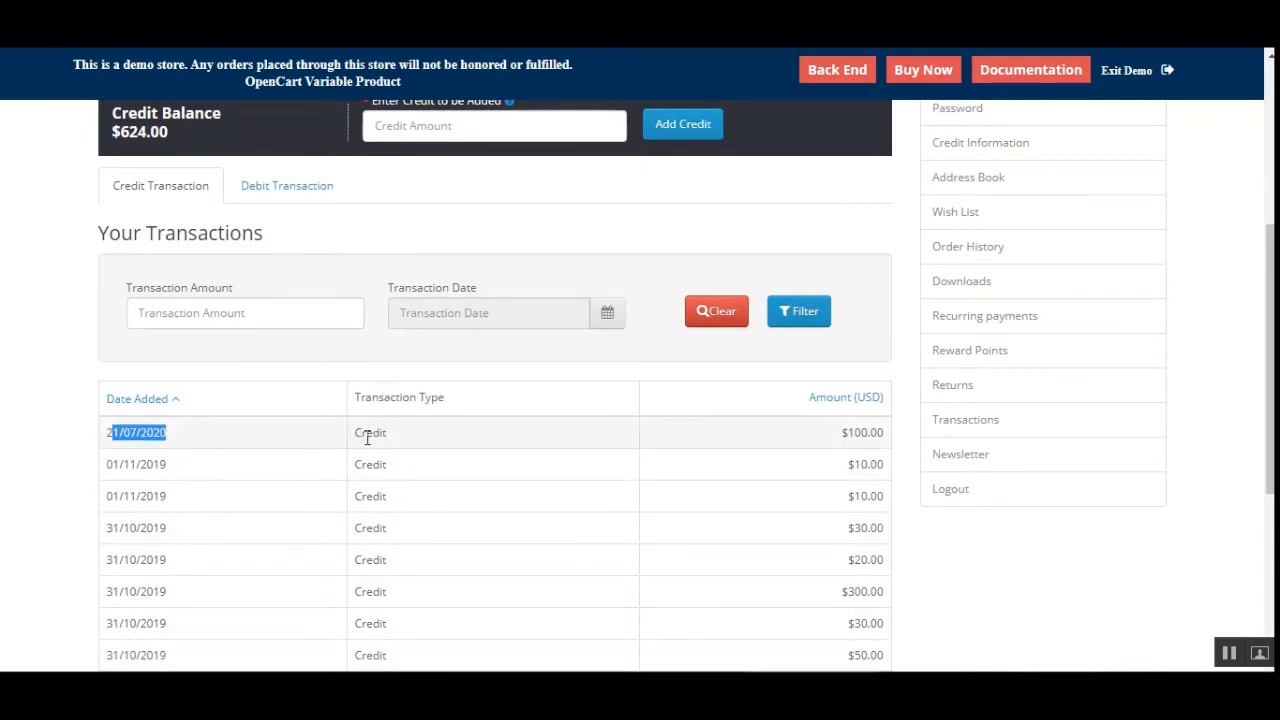
pyautogui.moveTo(368, 437); pyautogui.dragTo(594, 443)
pyautogui.moveTo(836, 440); pyautogui.dragTo(888, 440)
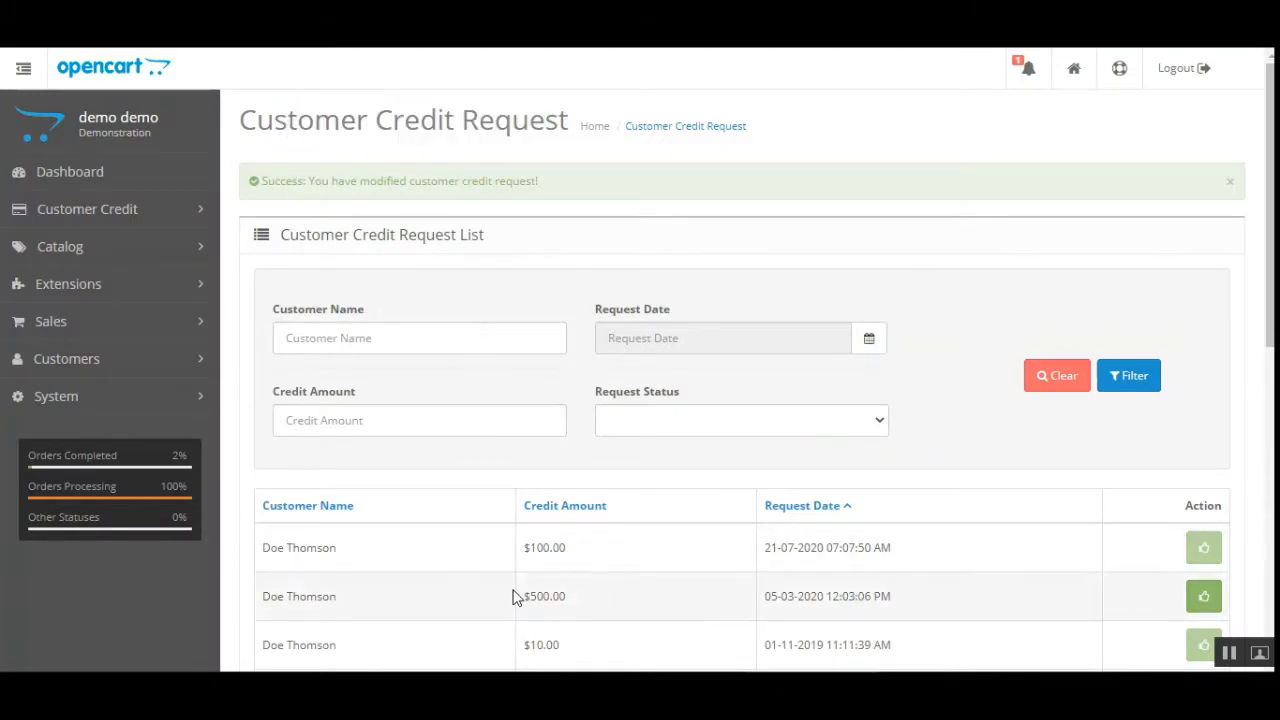
pyautogui.click(122, 211)
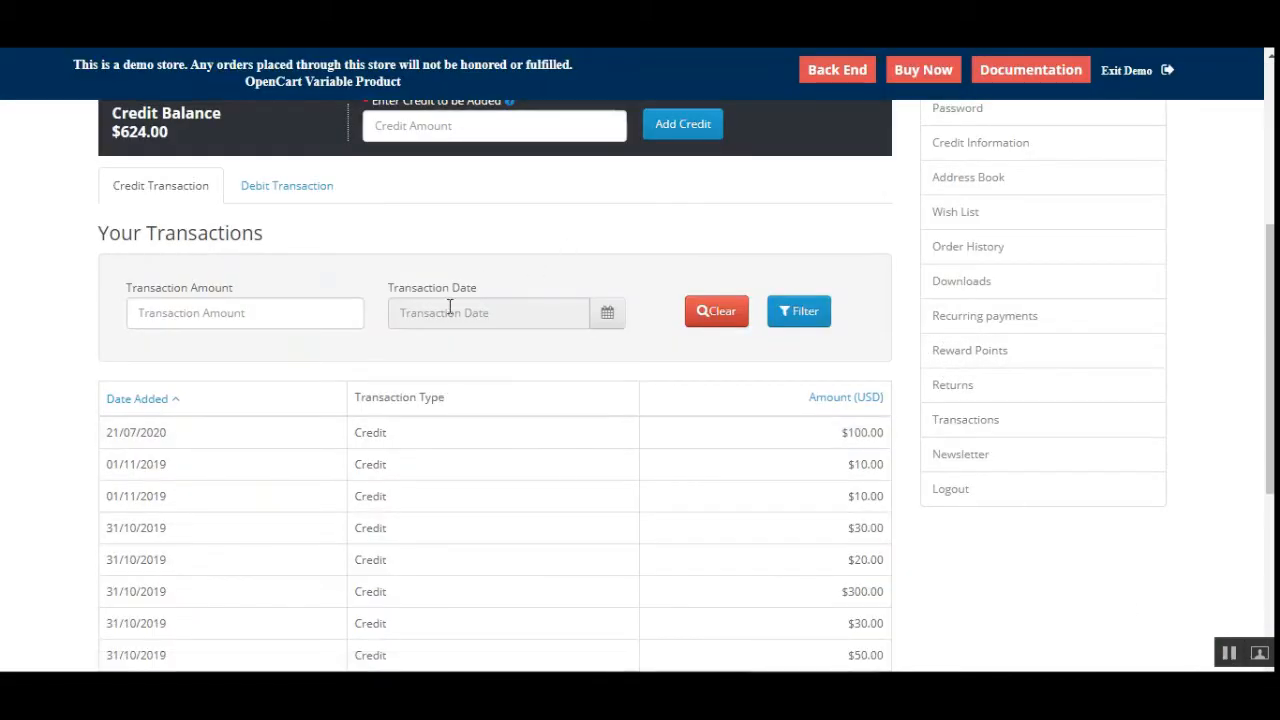
pyautogui.scroll(1, 451, 321)
pyautogui.scroll(3, 218, 428)
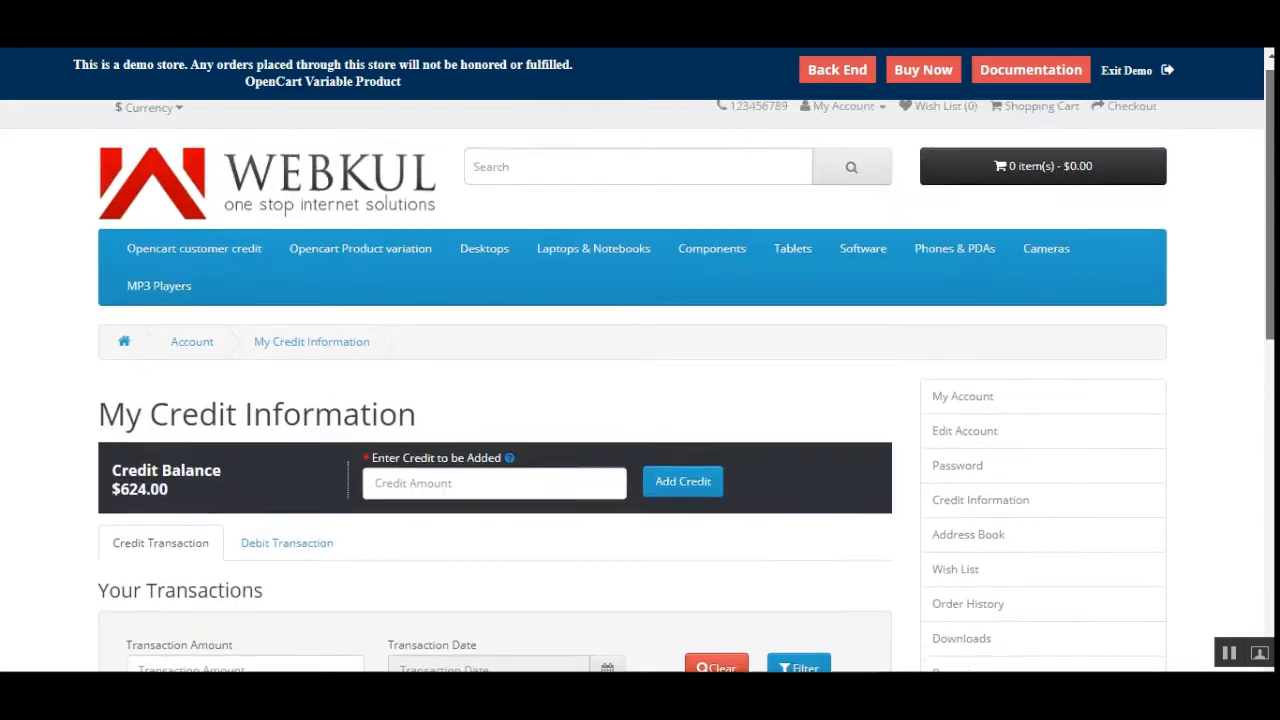
pyautogui.scroll(-3, 218, 428)
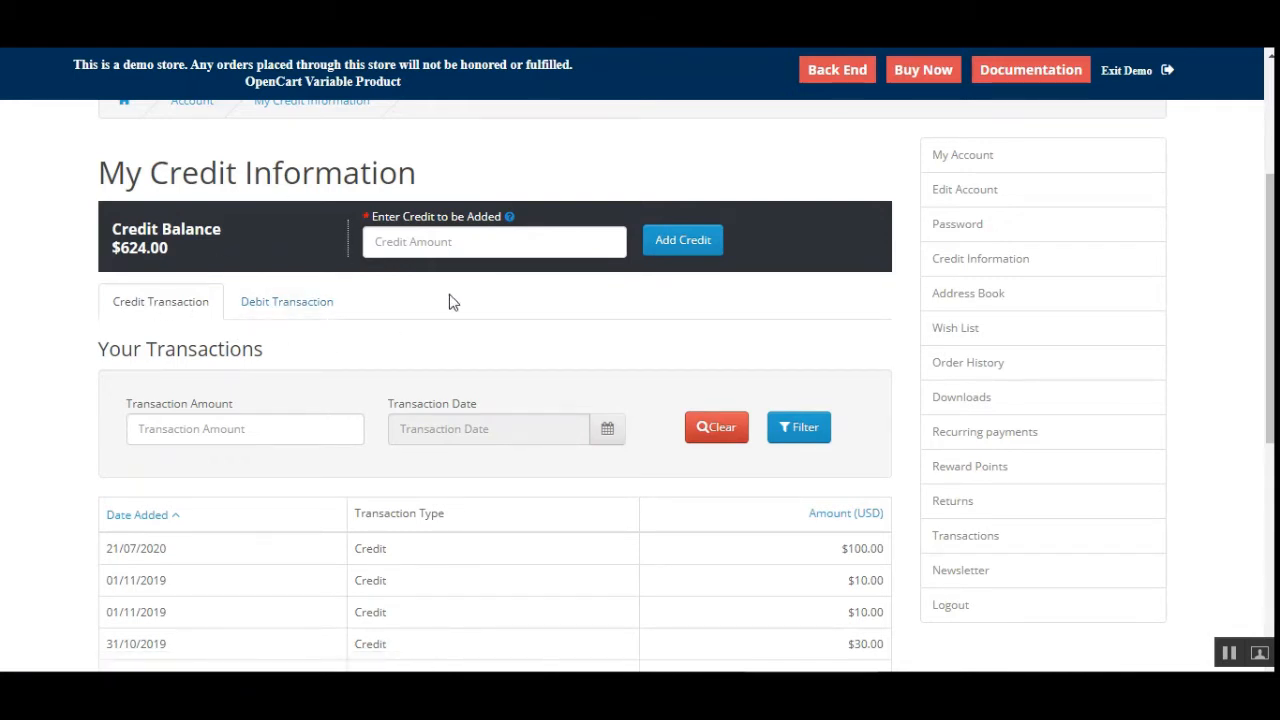
# Examine the date and amount of the newest debit transaction, and return to the credit transactions.
pyautogui.click(259, 316)
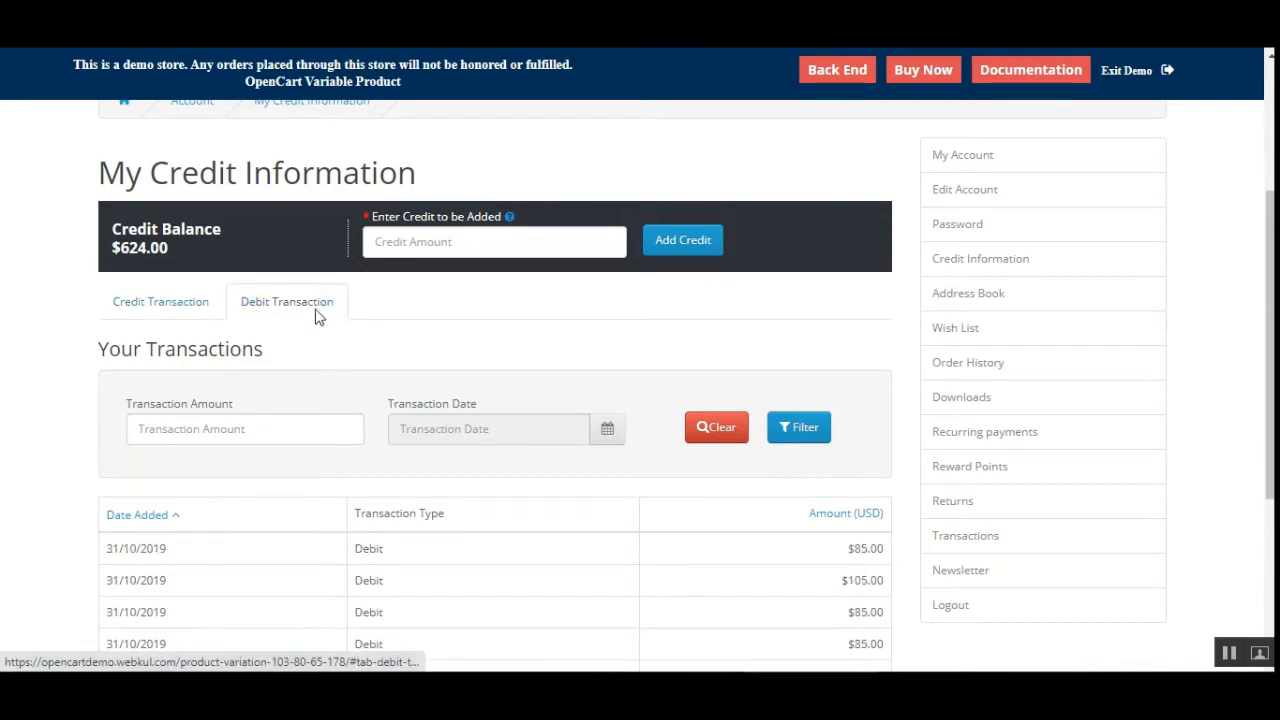
pyautogui.scroll(-1, 320, 316)
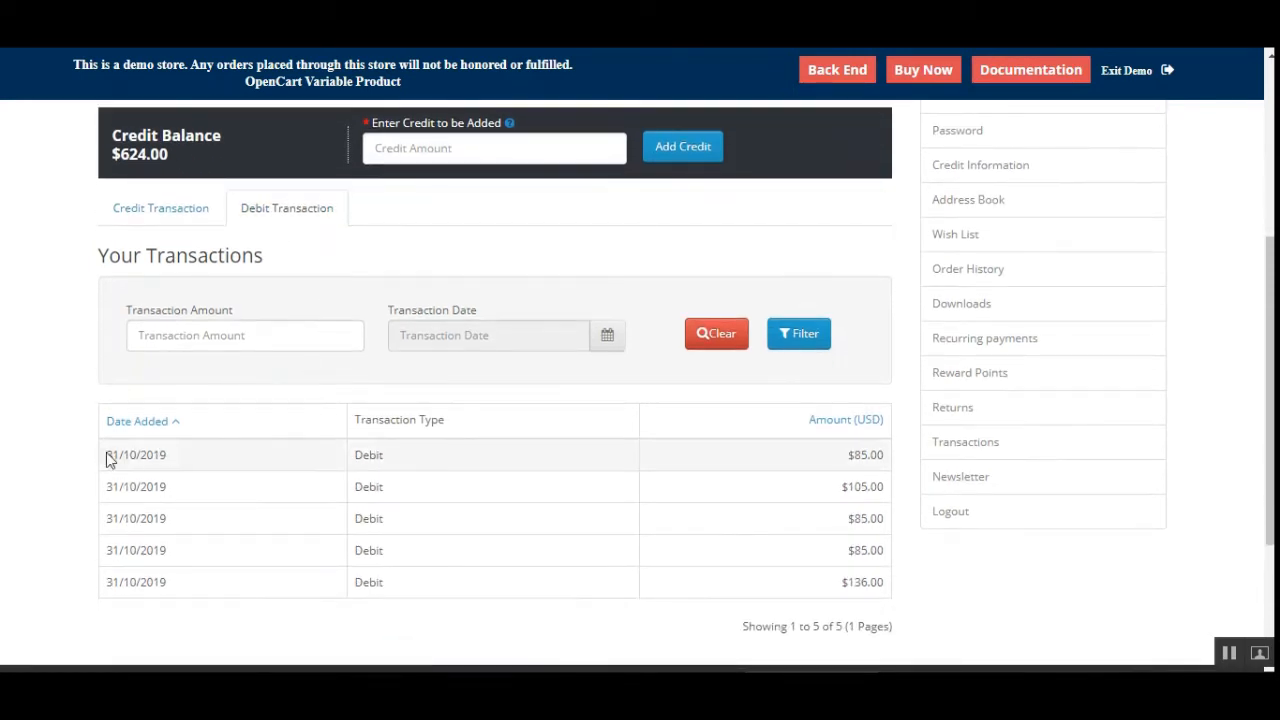
pyautogui.moveTo(106, 455); pyautogui.dragTo(174, 463)
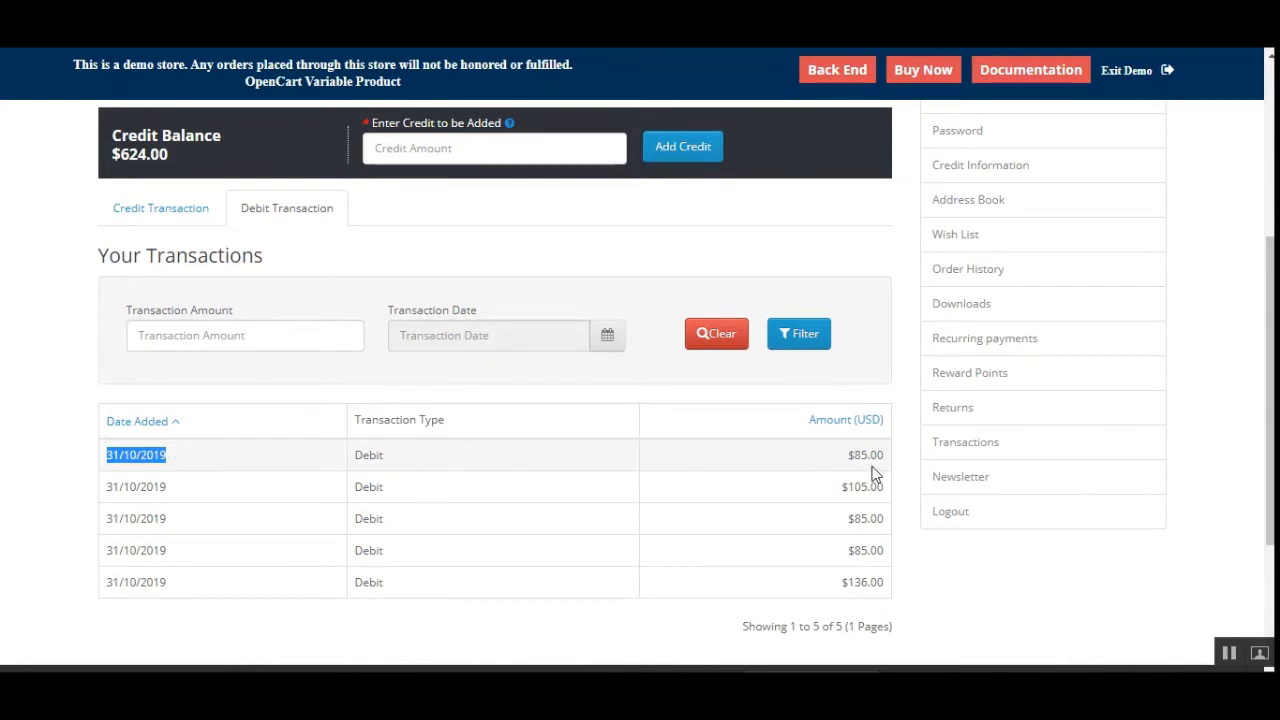
pyautogui.scroll(1, 342, 375)
pyautogui.click(171, 310)
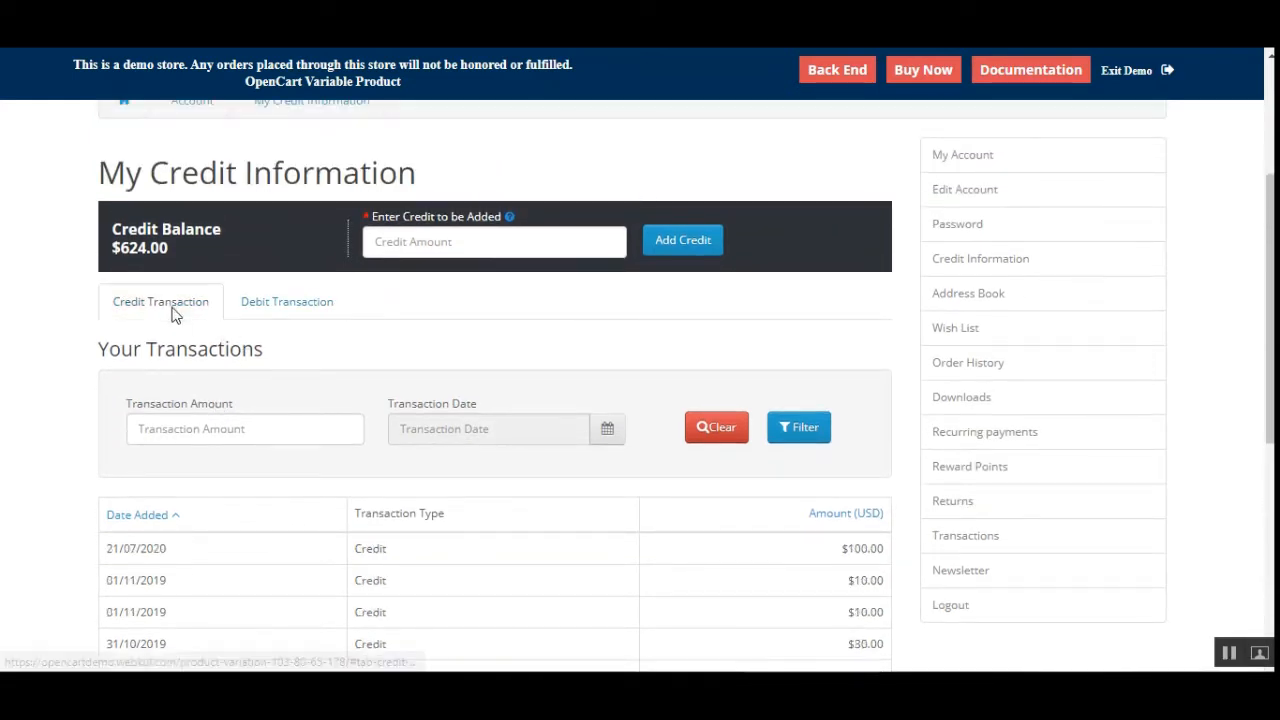
# Browse the Opencart customer credit category and open the HP LP3065 product page.
pyautogui.scroll(3, 300, 346)
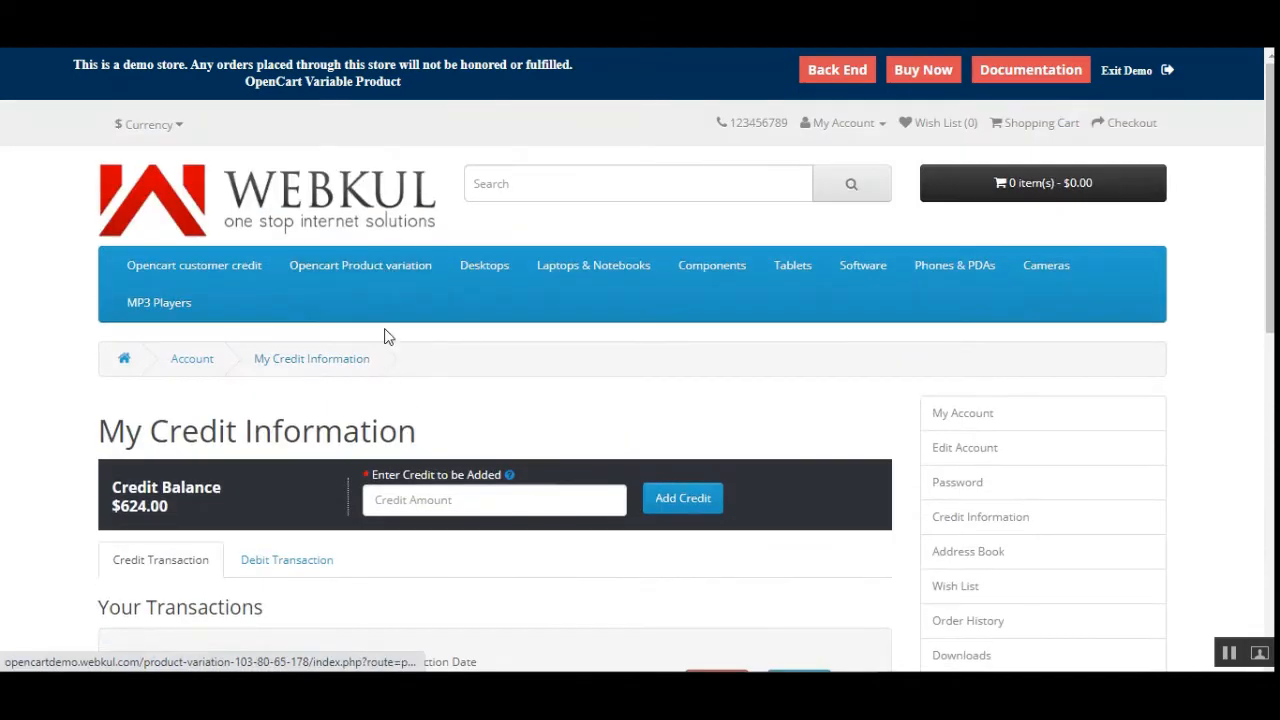
pyautogui.click(232, 279)
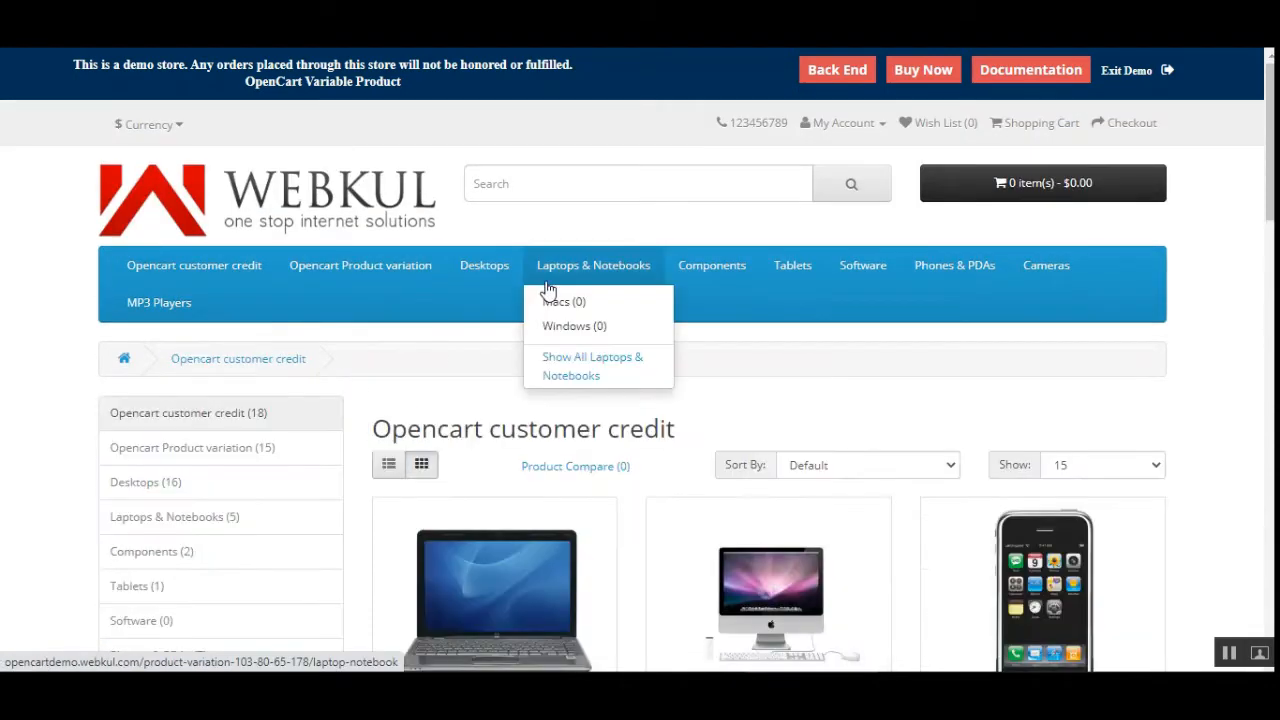
pyautogui.scroll(-3, 525, 437)
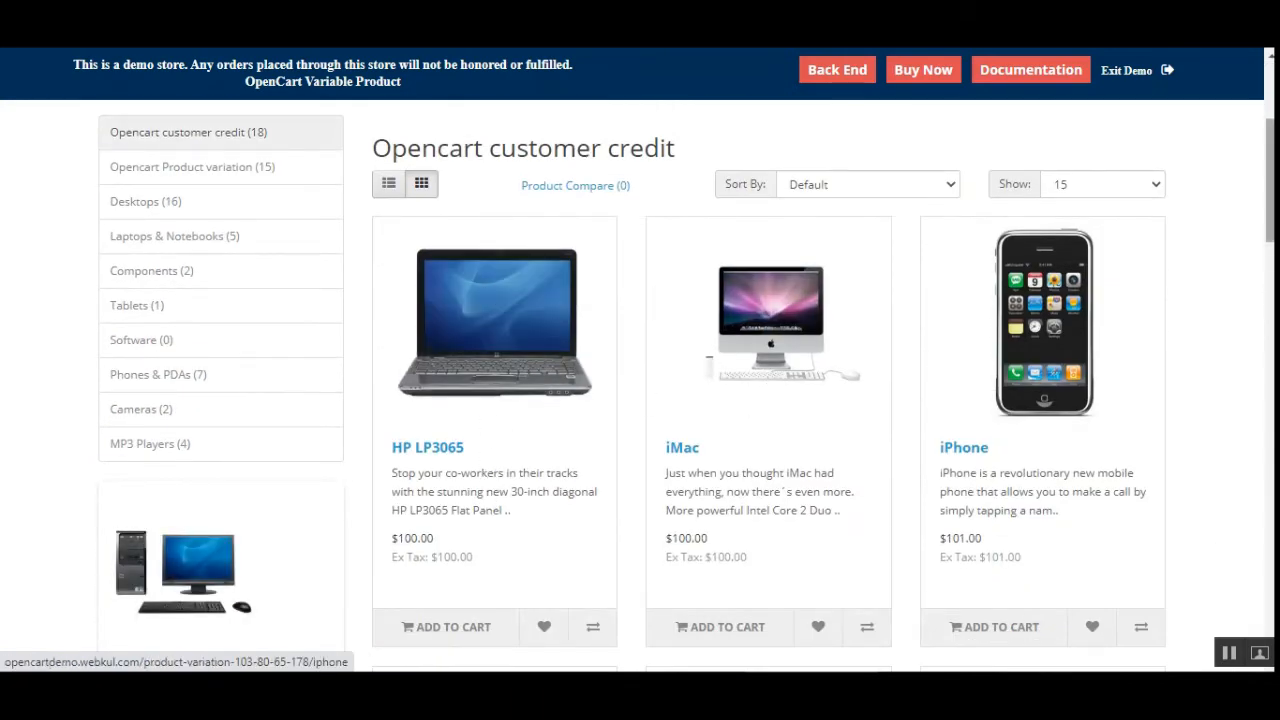
pyautogui.scroll(-2, 503, 301)
pyautogui.scroll(1, 503, 301)
pyautogui.click(450, 558)
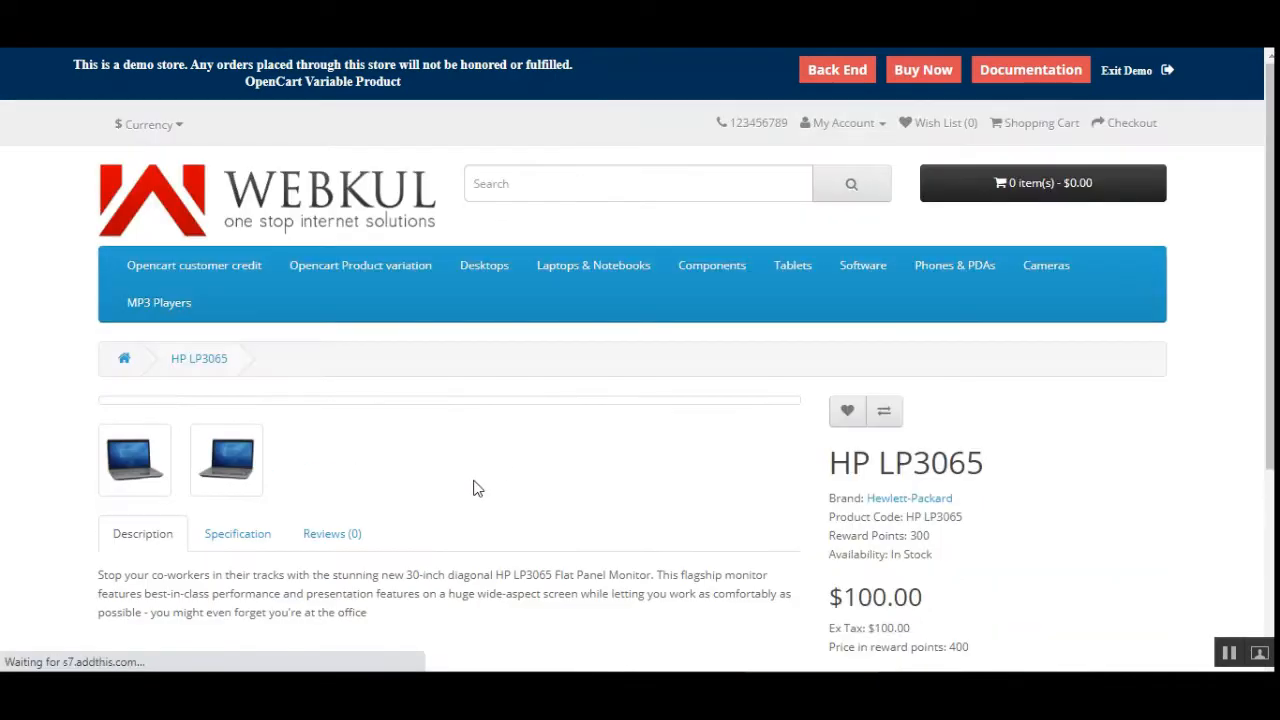
# Add one HP LP3065 to the shopping cart and proceed from the cart summary to checkout.
pyautogui.scroll(-3, 646, 517)
pyautogui.click(980, 416)
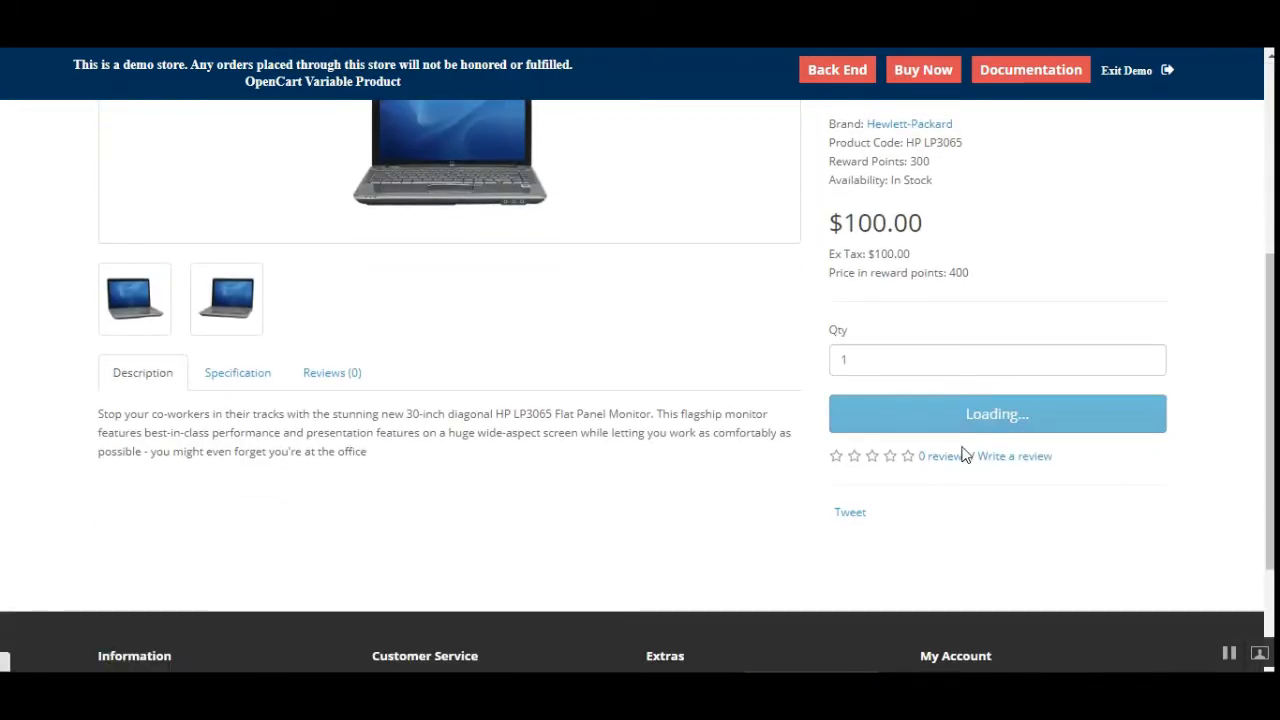
pyautogui.scroll(-2, 940, 540)
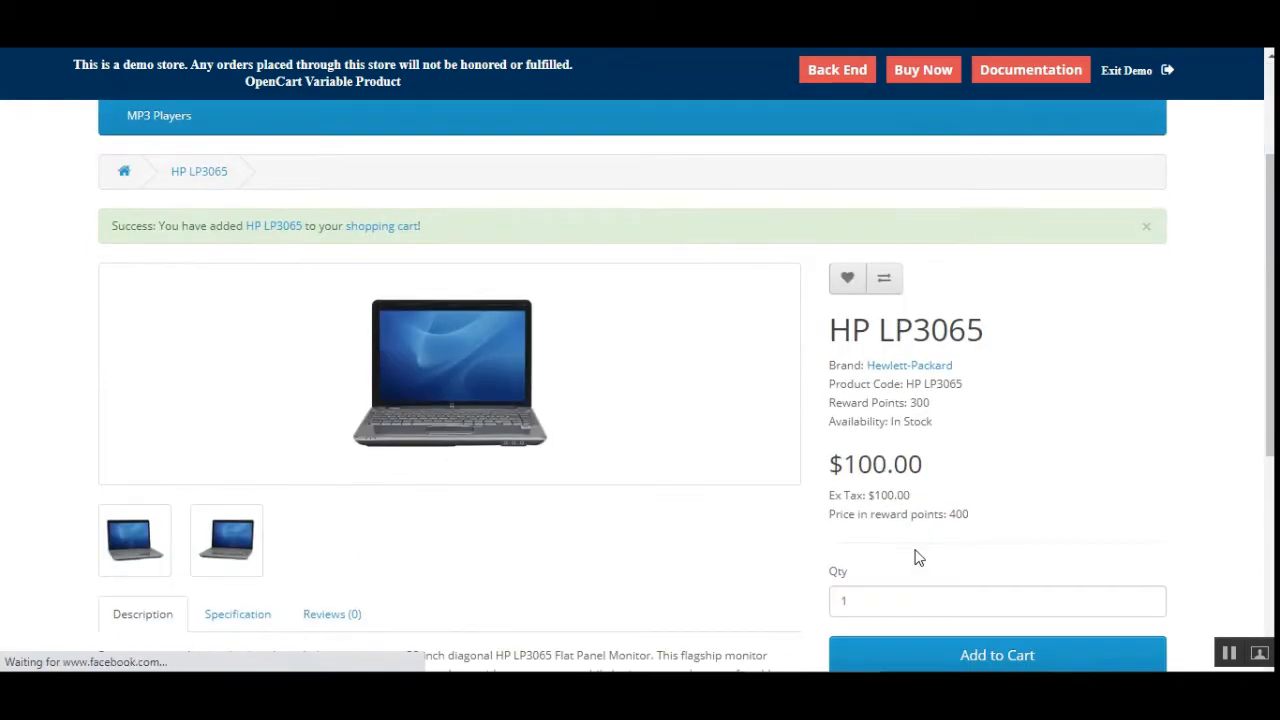
pyautogui.scroll(2, 888, 513)
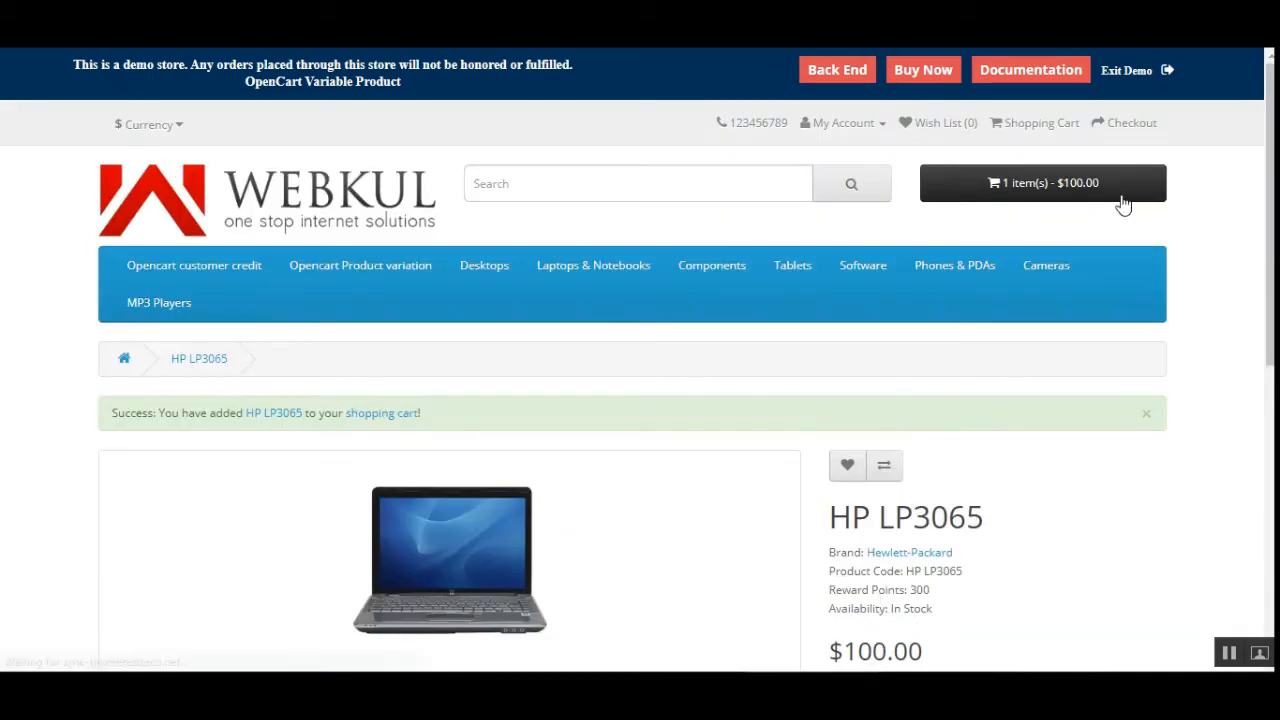
pyautogui.click(1038, 196)
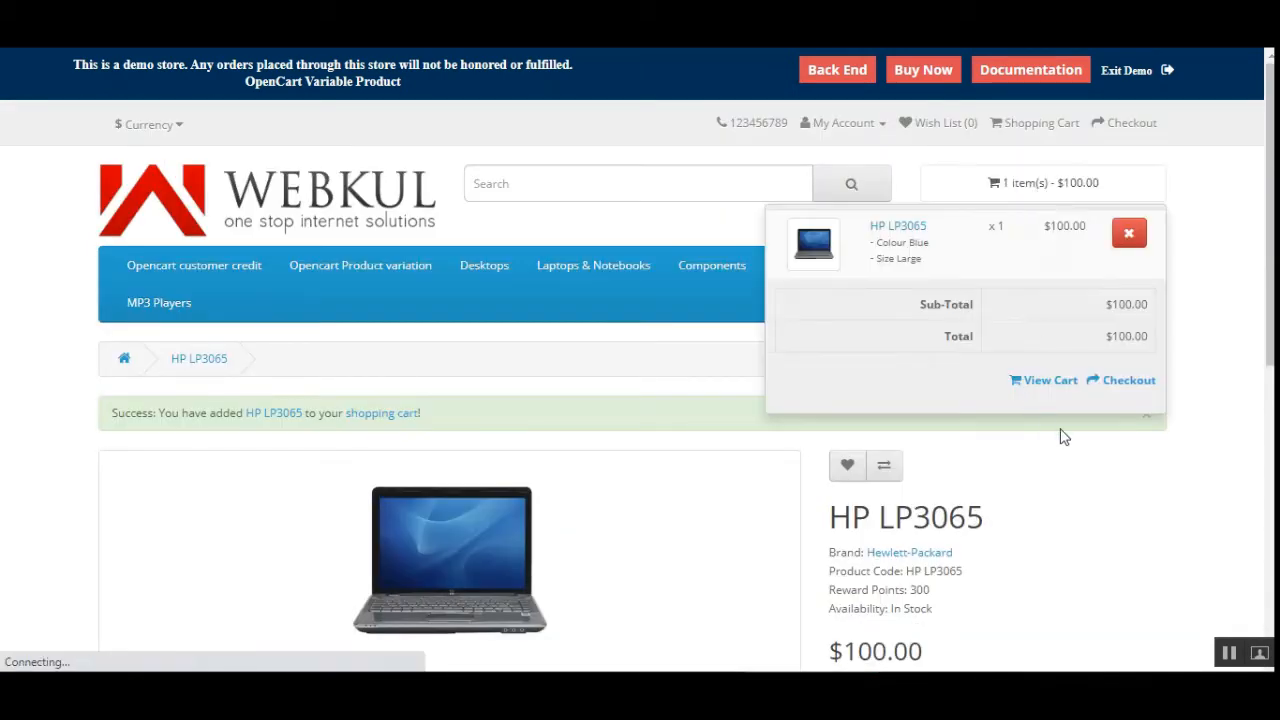
pyautogui.click(1131, 386)
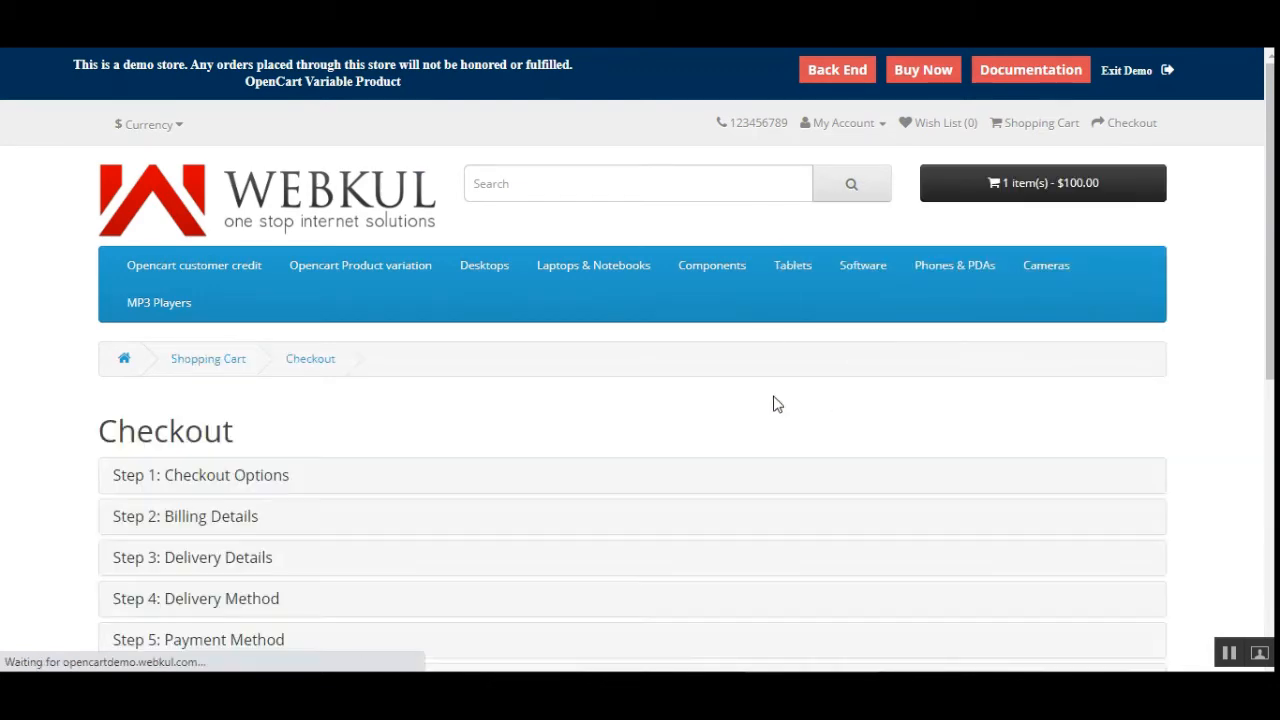
# Accept the existing billing and delivery addresses and the Flat Shipping Rate delivery method for the order.
pyautogui.scroll(-3, 293, 303)
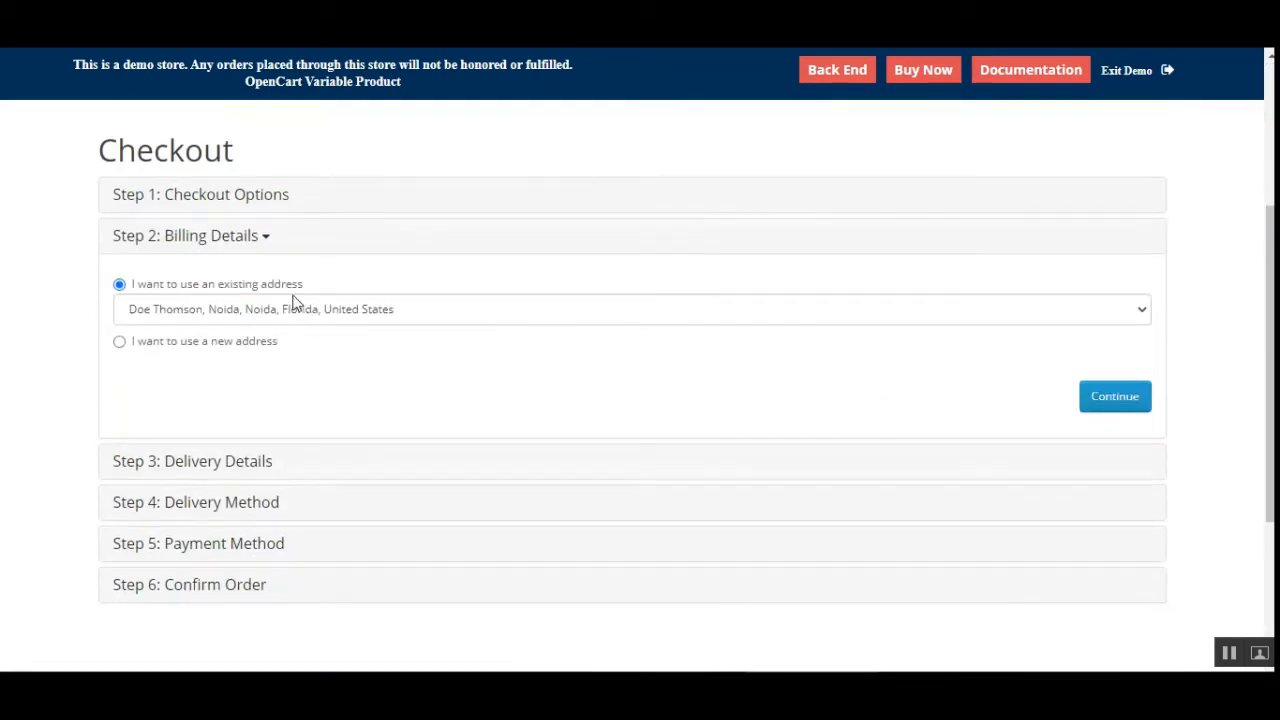
pyautogui.click(1114, 400)
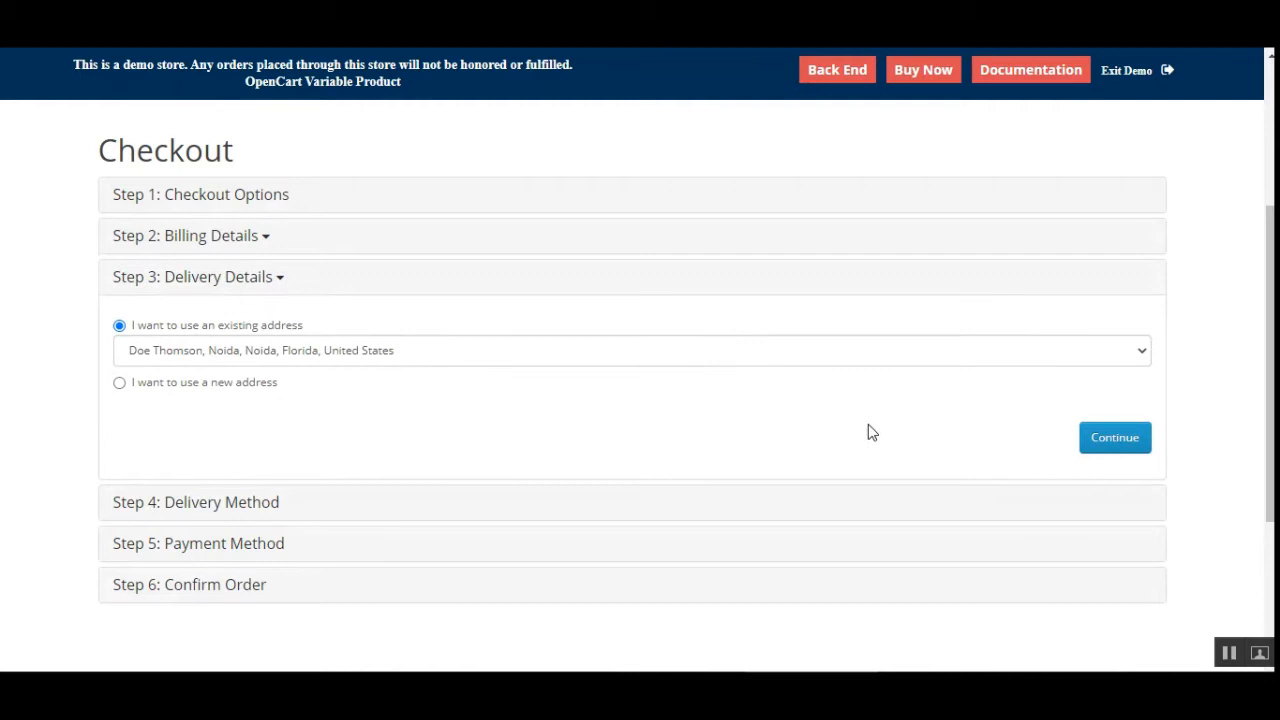
pyautogui.click(1134, 437)
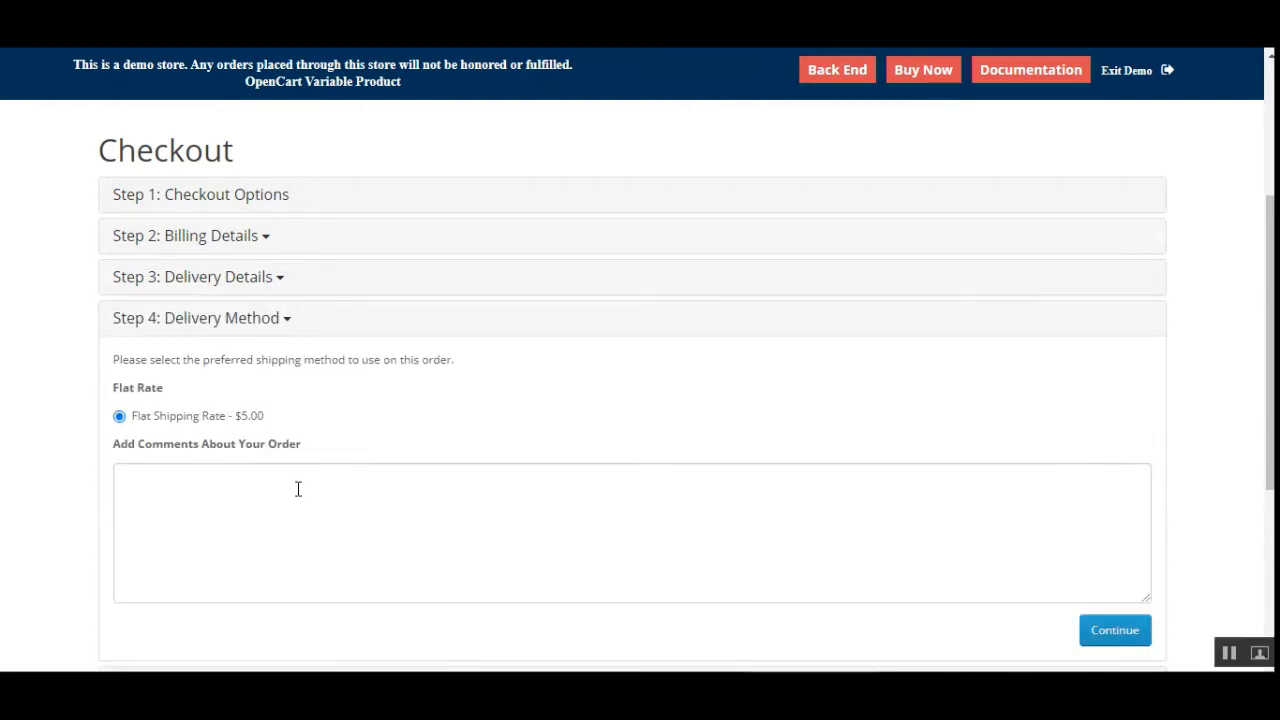
pyautogui.scroll(-2, 900, 500)
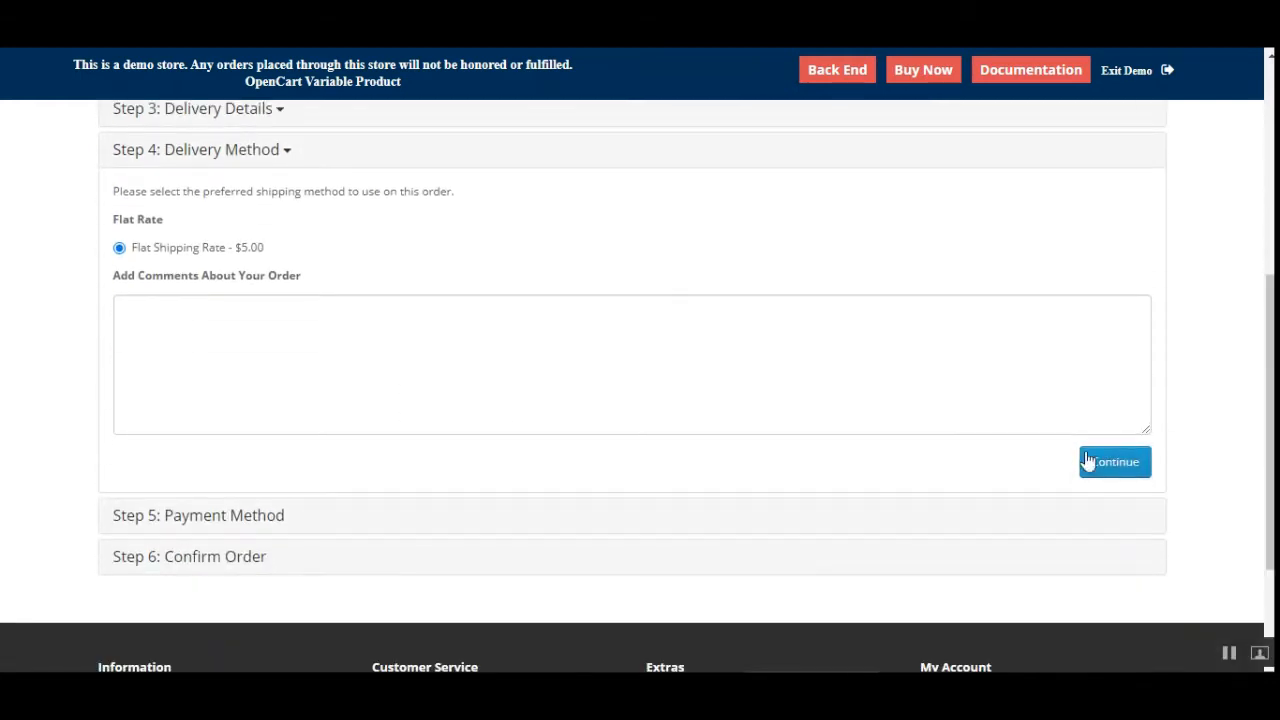
pyautogui.click(1138, 462)
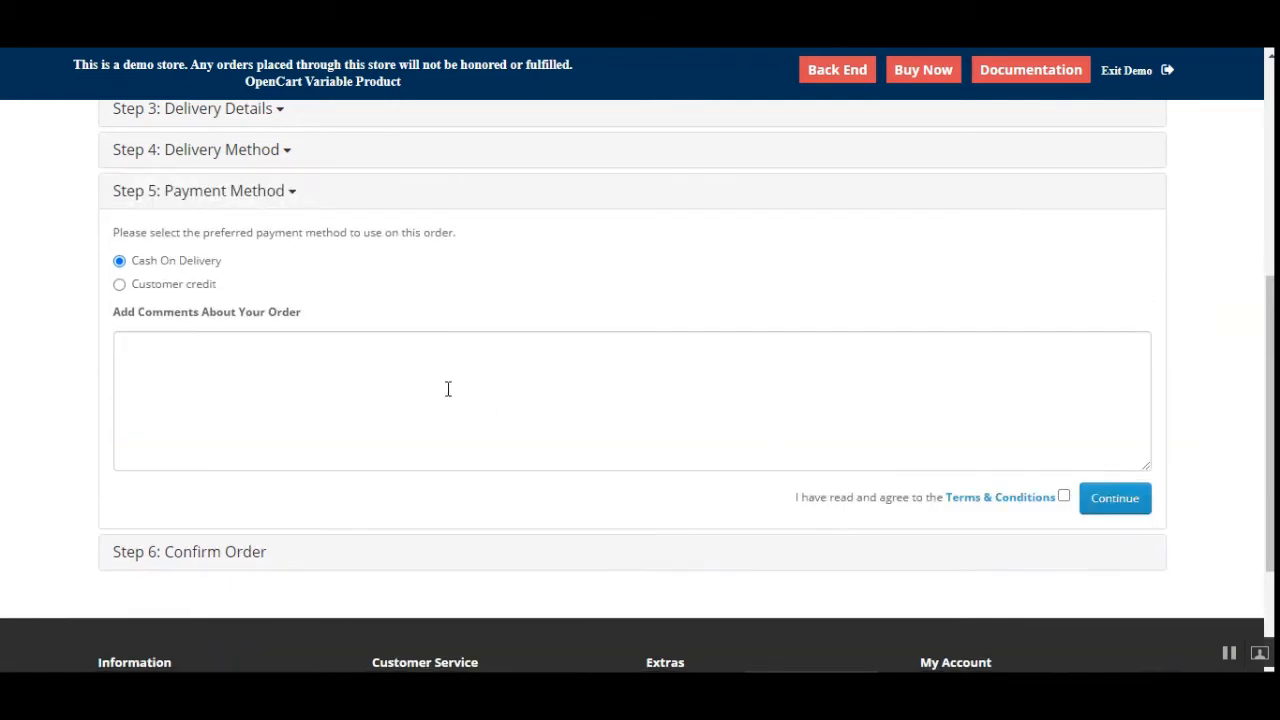
# Select Customer credit as the payment method, agree to the Terms & Conditions and confirm the order.
pyautogui.moveTo(139, 233); pyautogui.dragTo(419, 233)
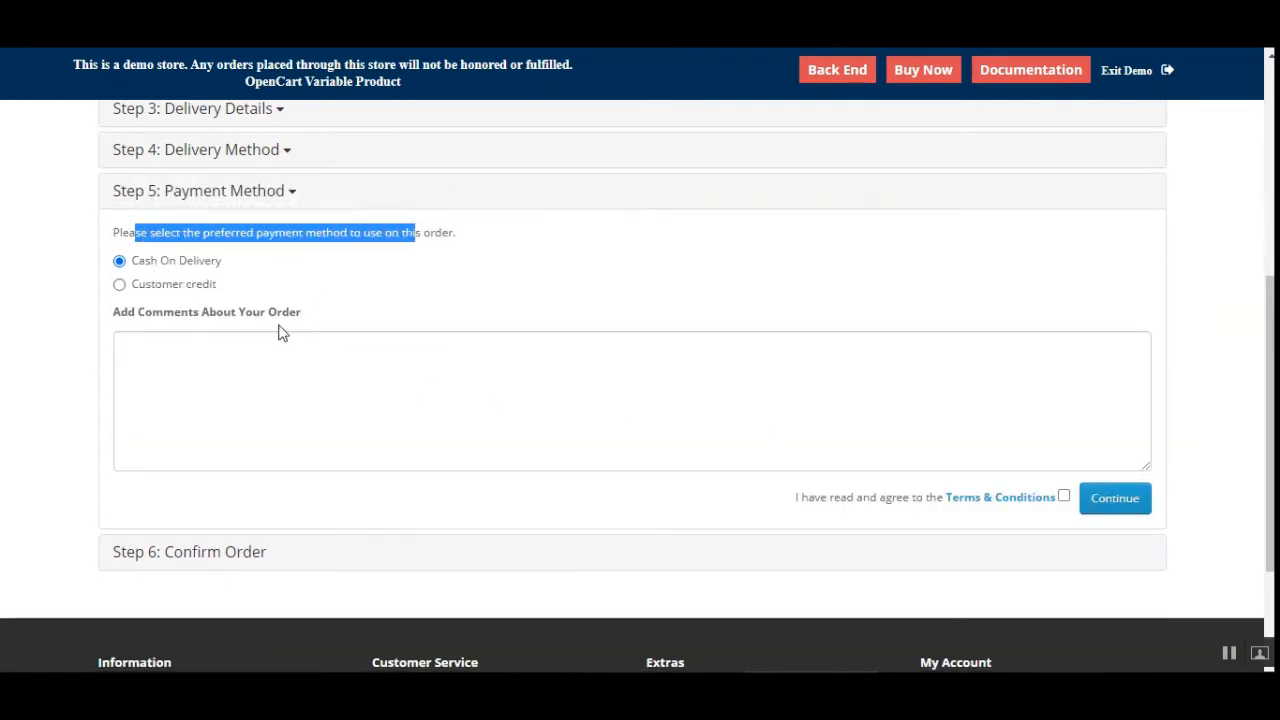
pyautogui.click(119, 285)
pyautogui.click(1063, 497)
pyautogui.click(1100, 498)
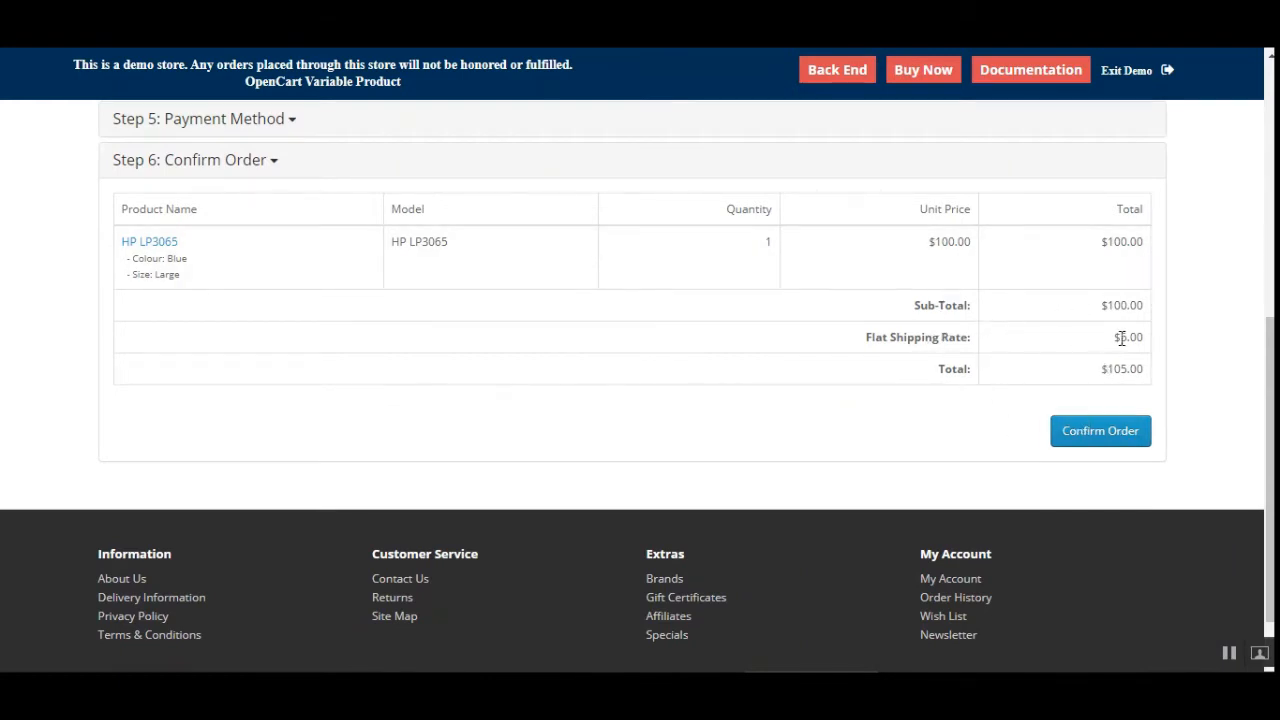
pyautogui.click(1118, 435)
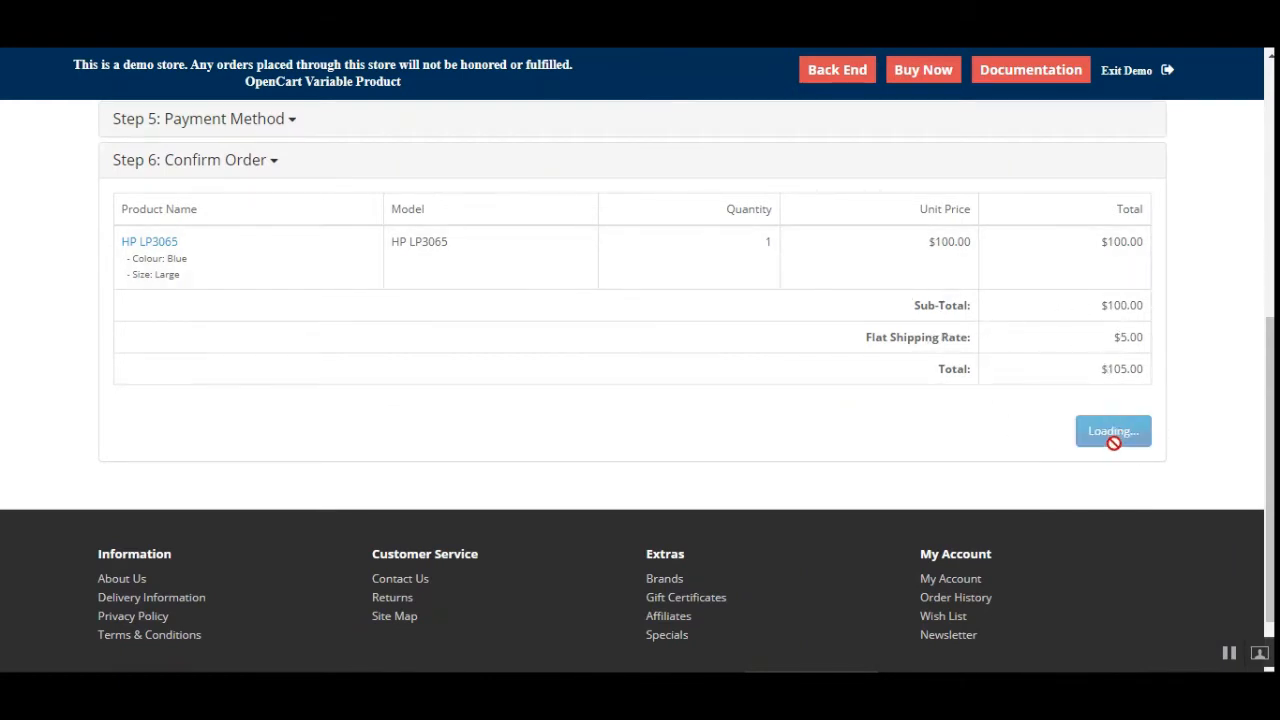
pyautogui.moveTo(1271, 422); pyautogui.dragTo(1271, 172)
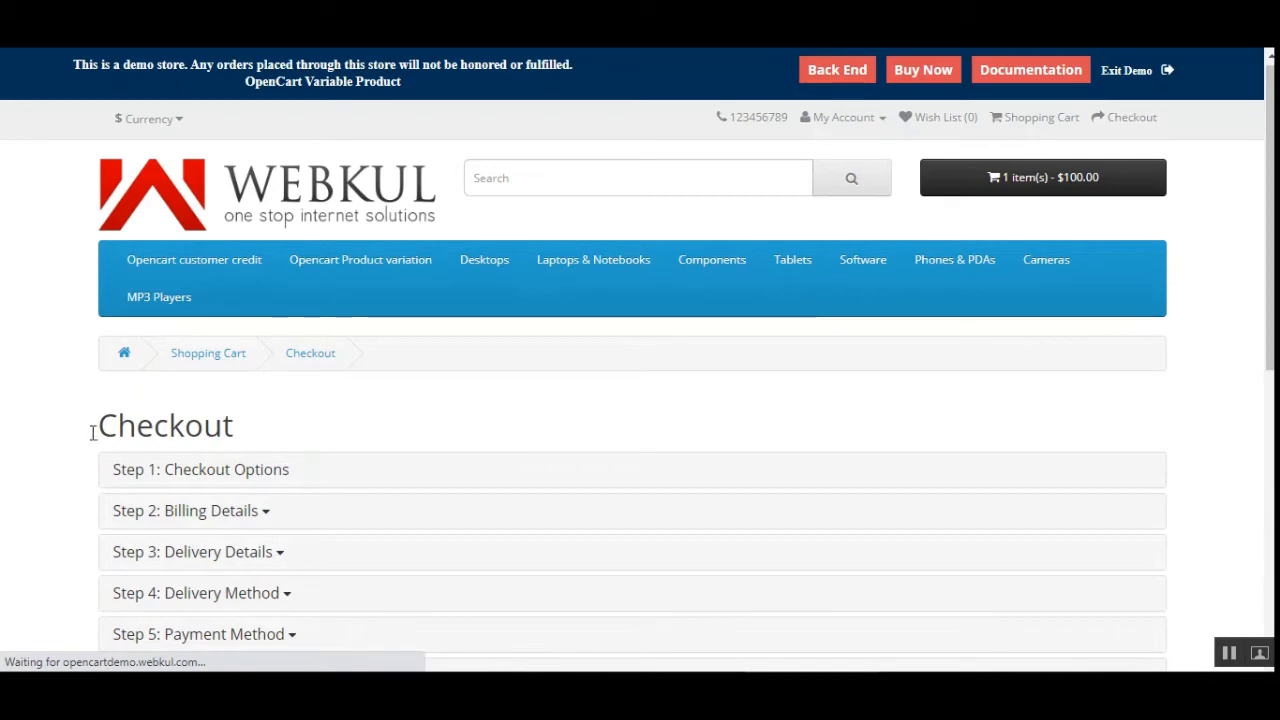
# Open the order history in a new tab and review the newest order's payment method, totals and status.
pyautogui.rightClick(563, 495)
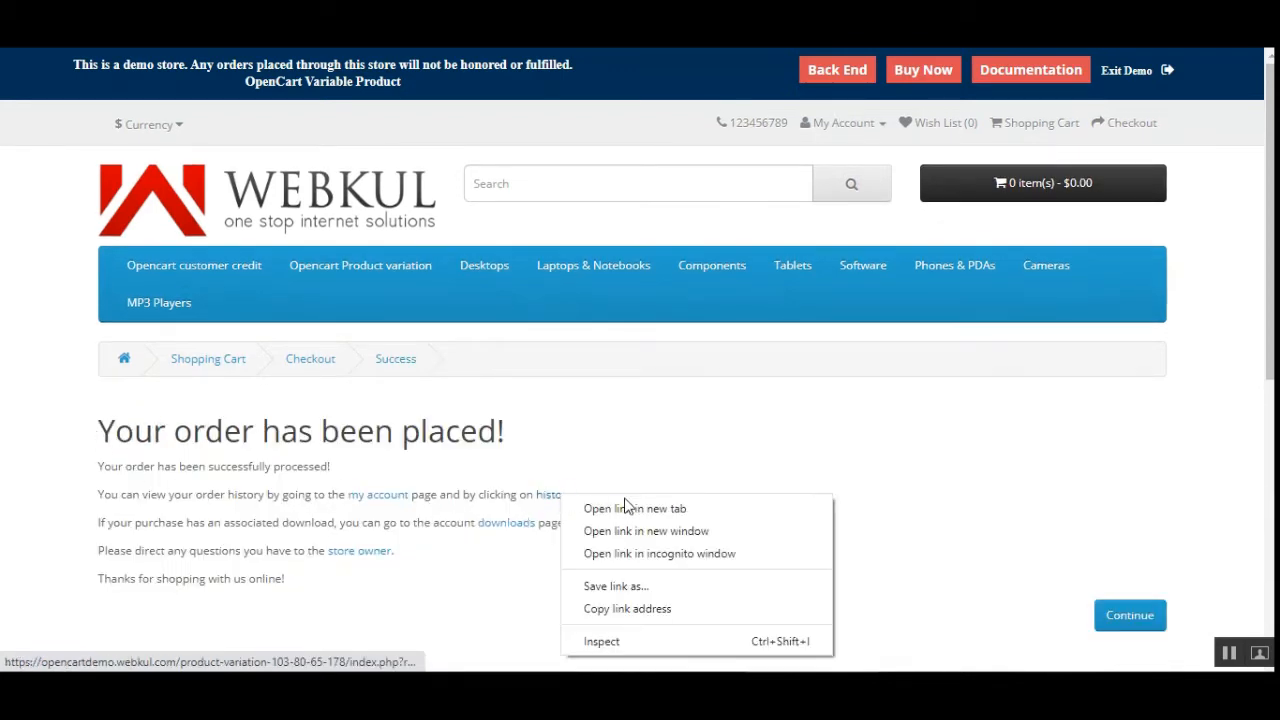
pyautogui.click(630, 508)
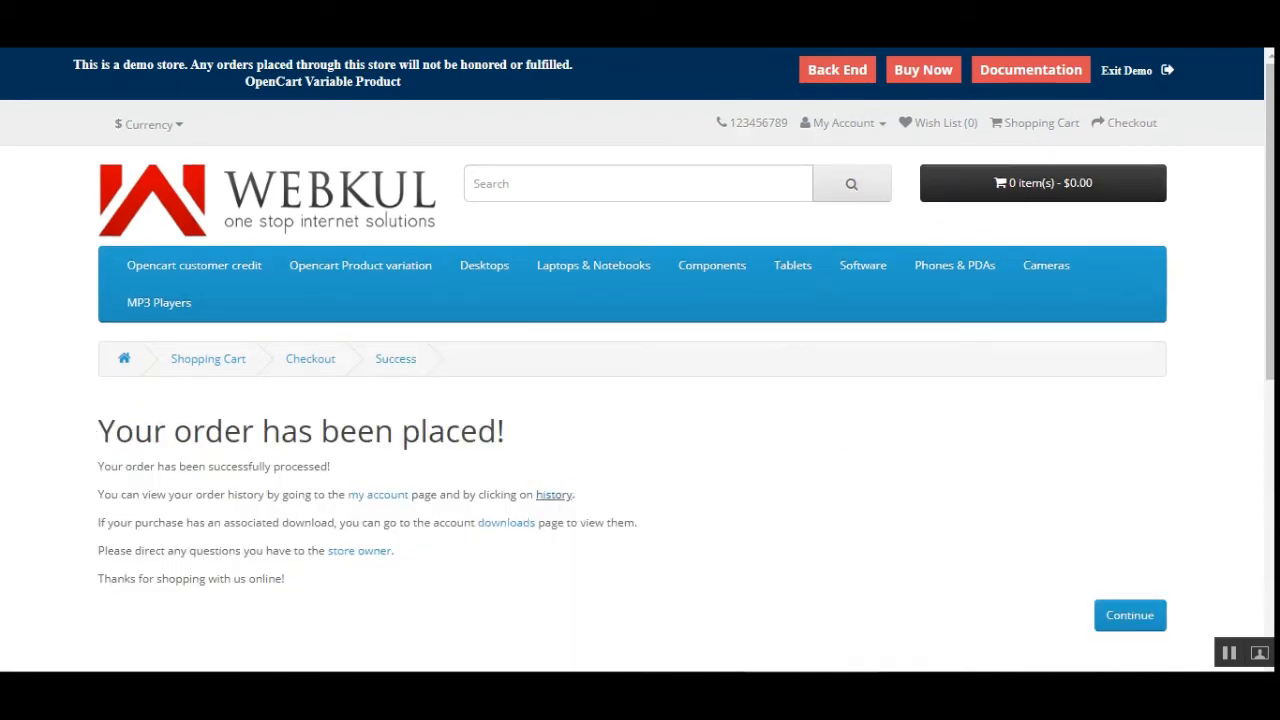
pyautogui.click(640, 10)
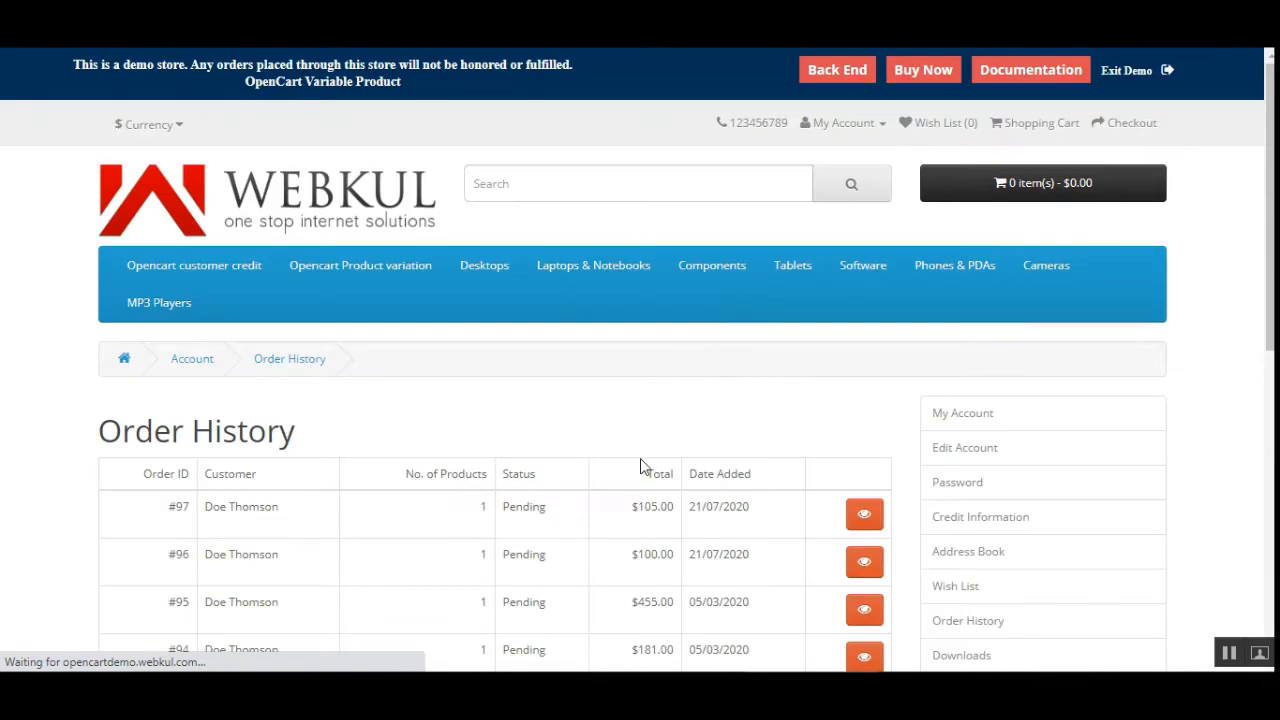
pyautogui.click(868, 516)
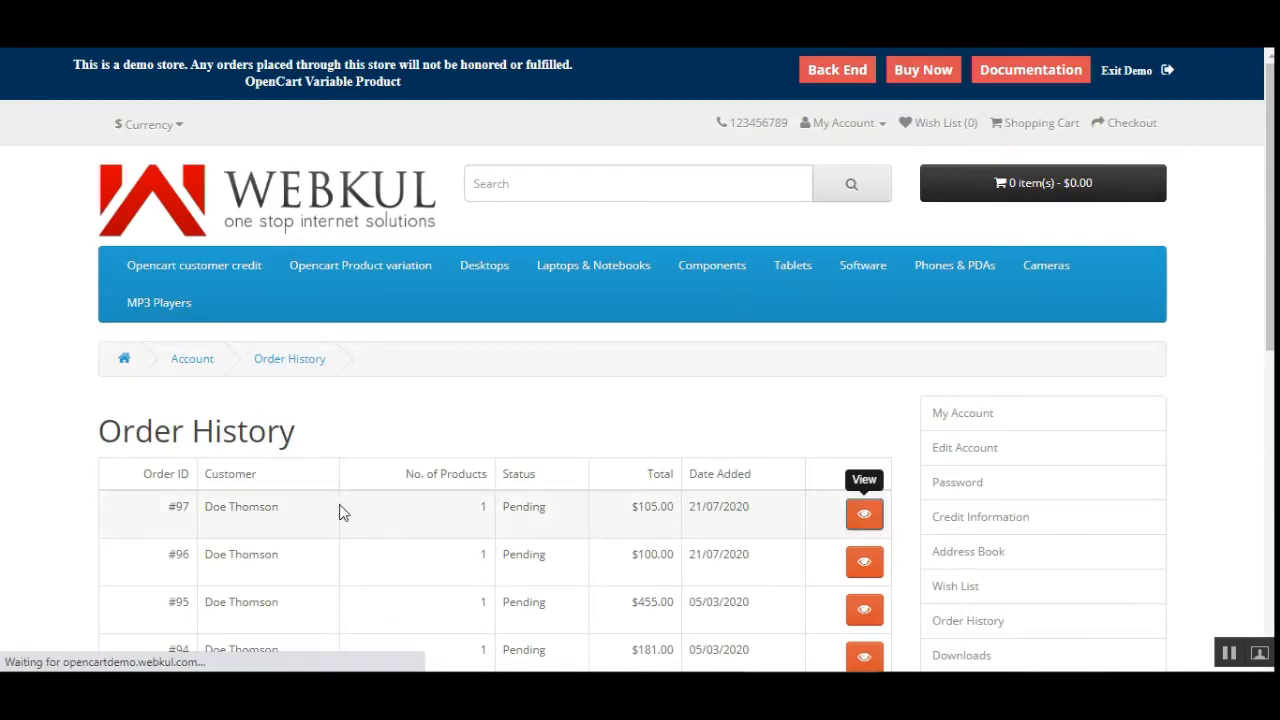
pyautogui.scroll(-5, 866, 446)
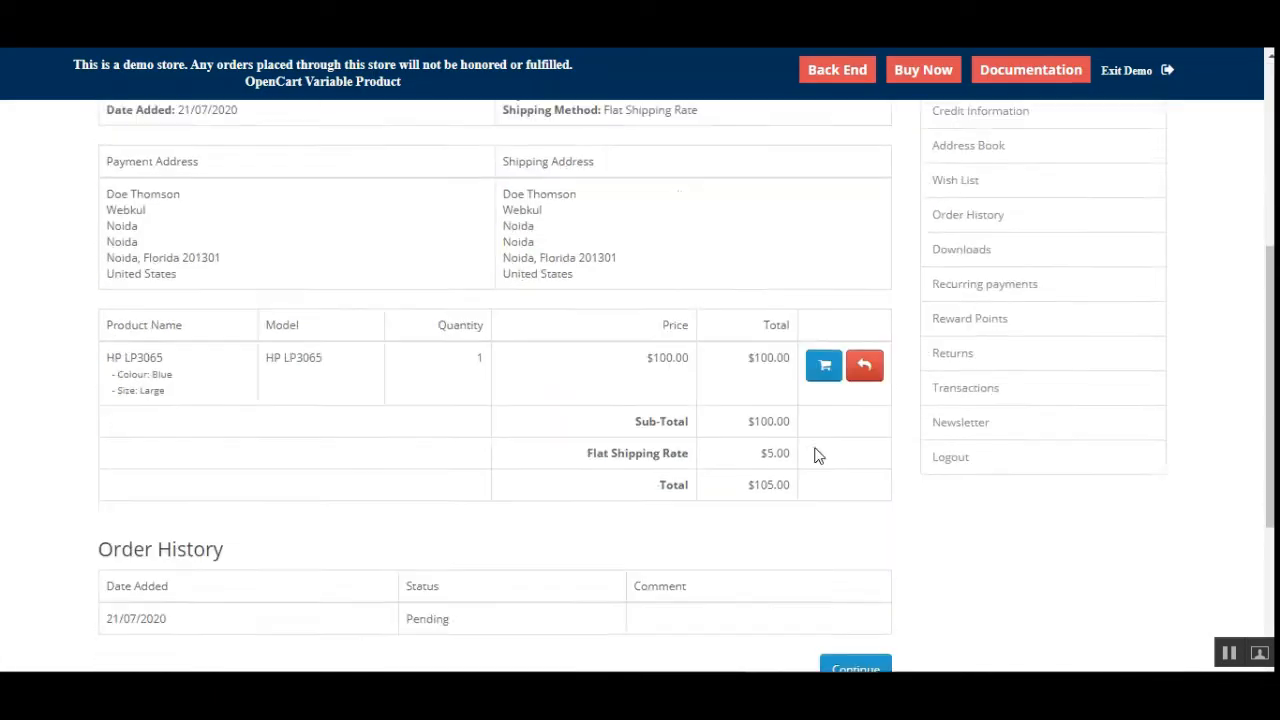
pyautogui.scroll(1, 628, 354)
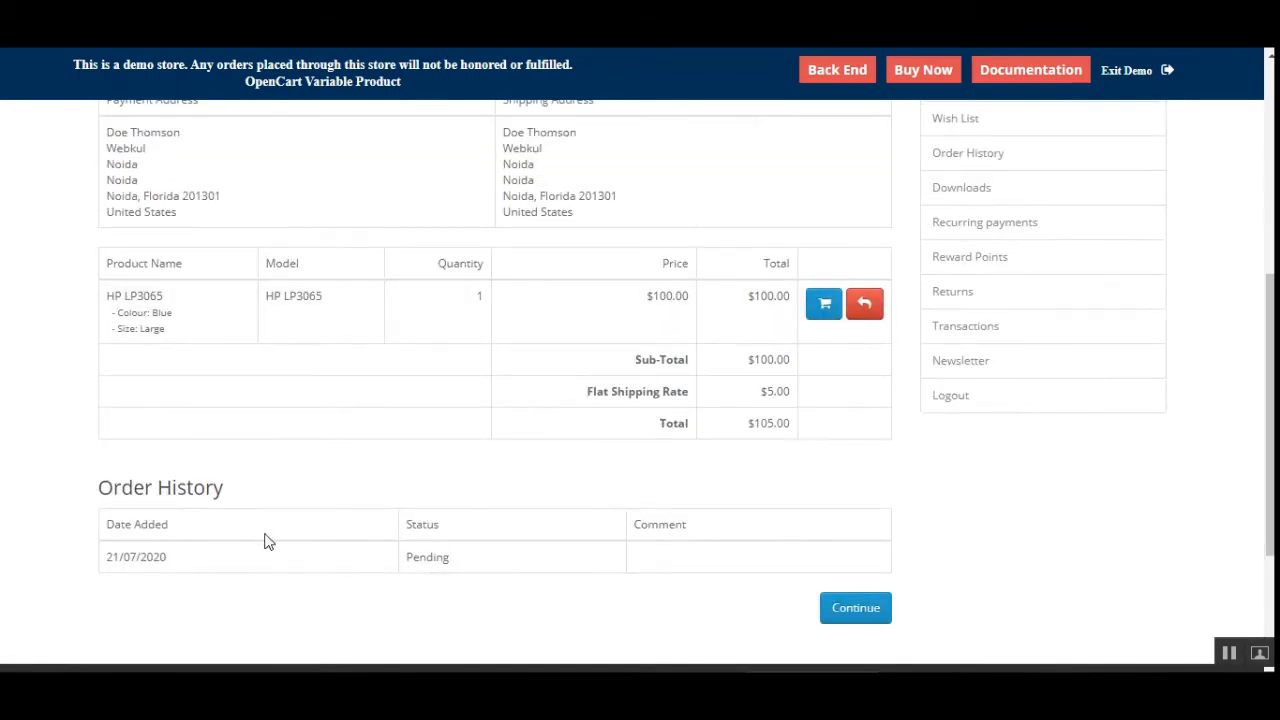
pyautogui.scroll(4, 760, 466)
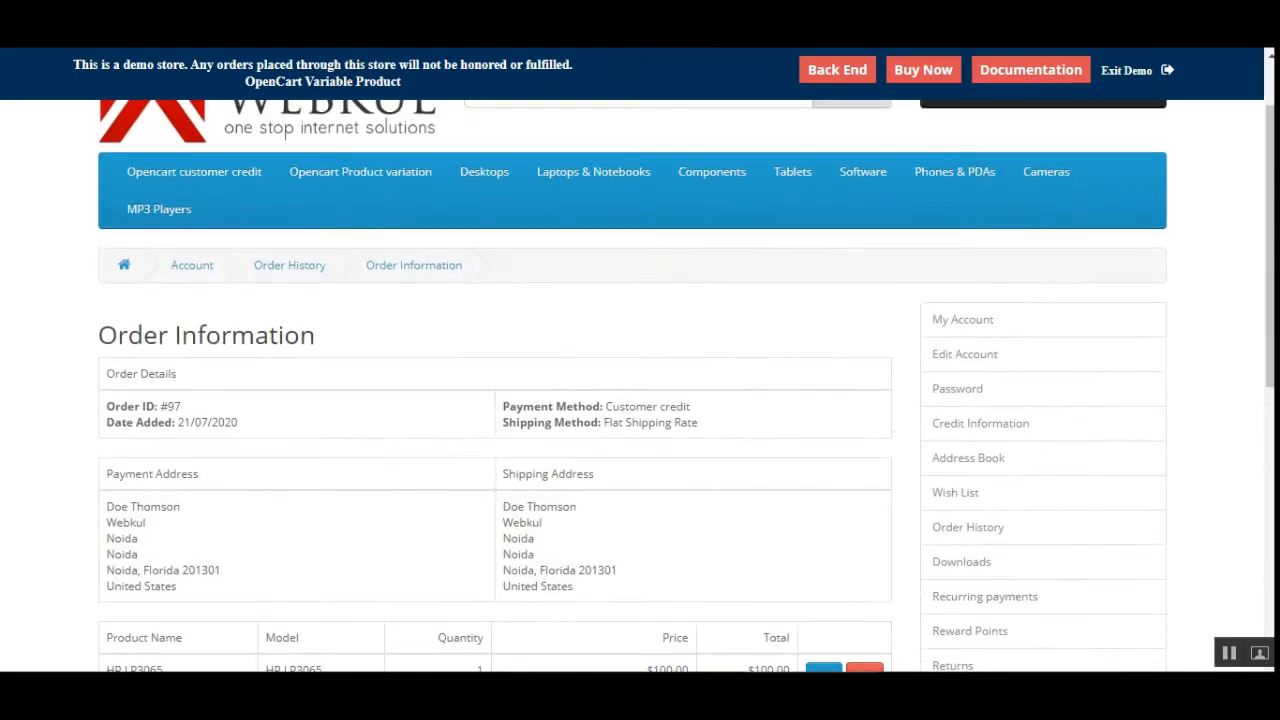
# Open the customer's Credit Information page and check the credit balance after the HP LP3065 purchase.
pyautogui.click(960, 430)
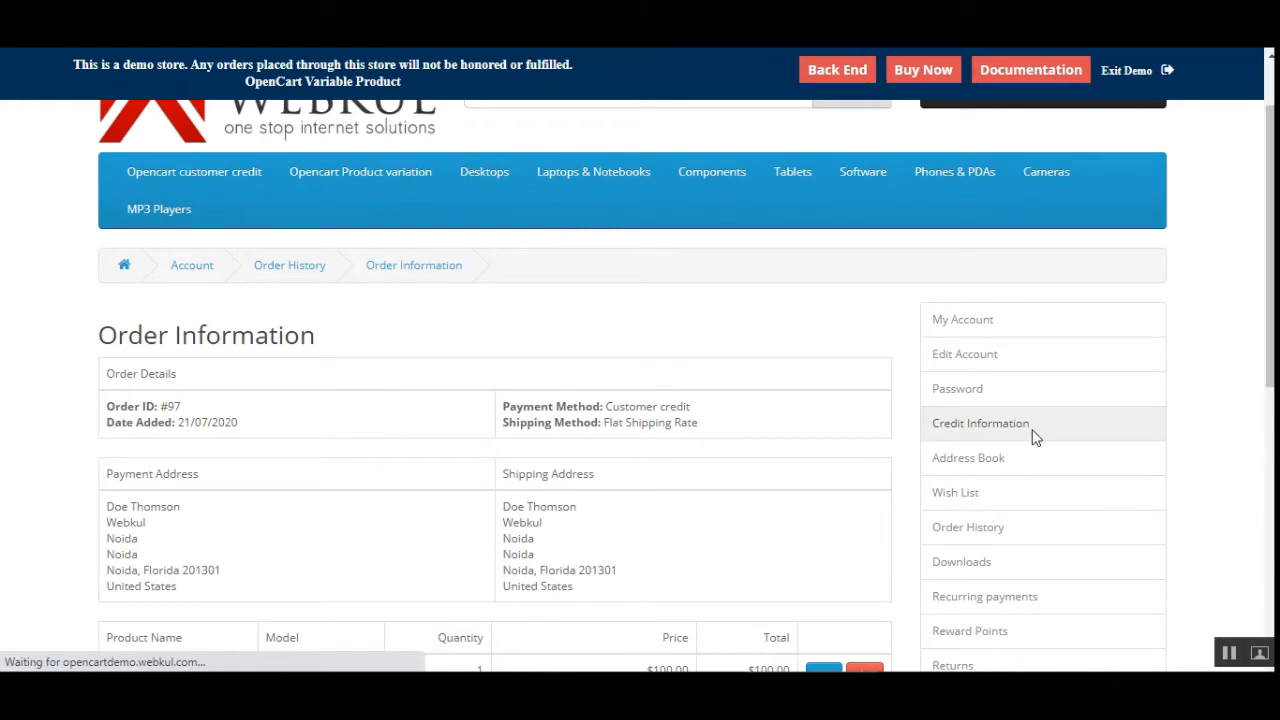
pyautogui.scroll(-3, 335, 537)
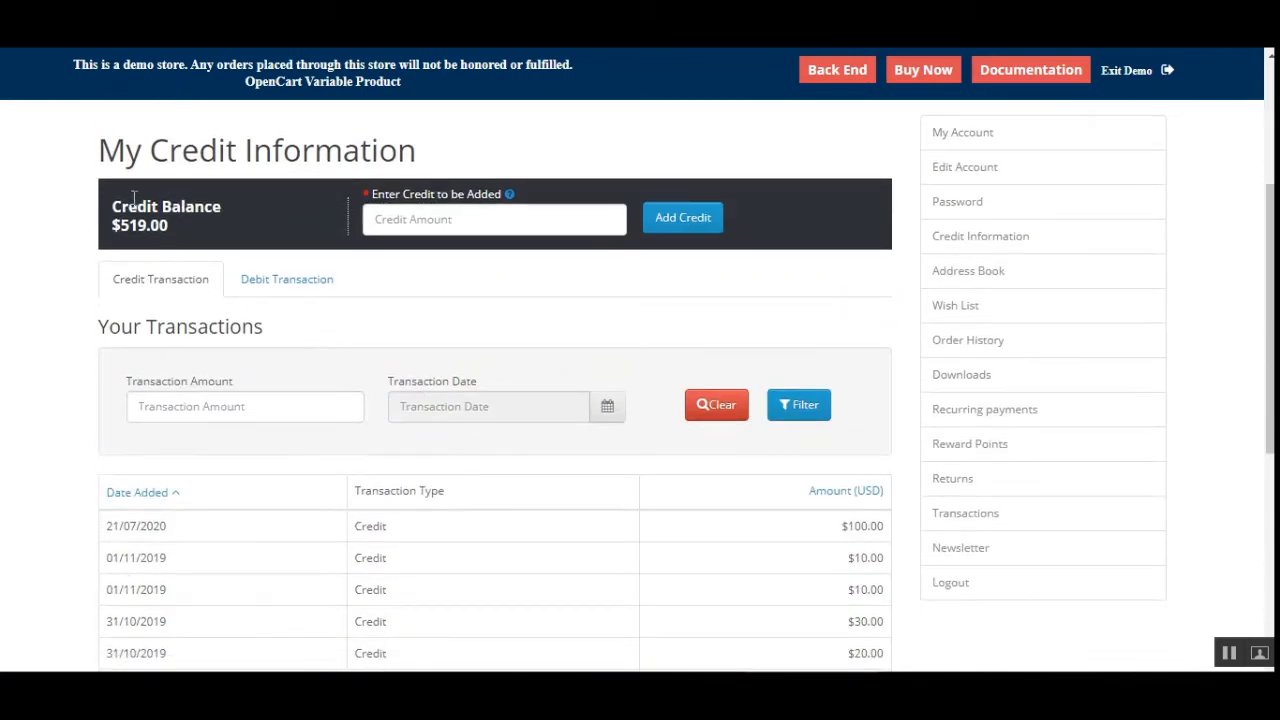
pyautogui.moveTo(113, 206); pyautogui.dragTo(176, 246)
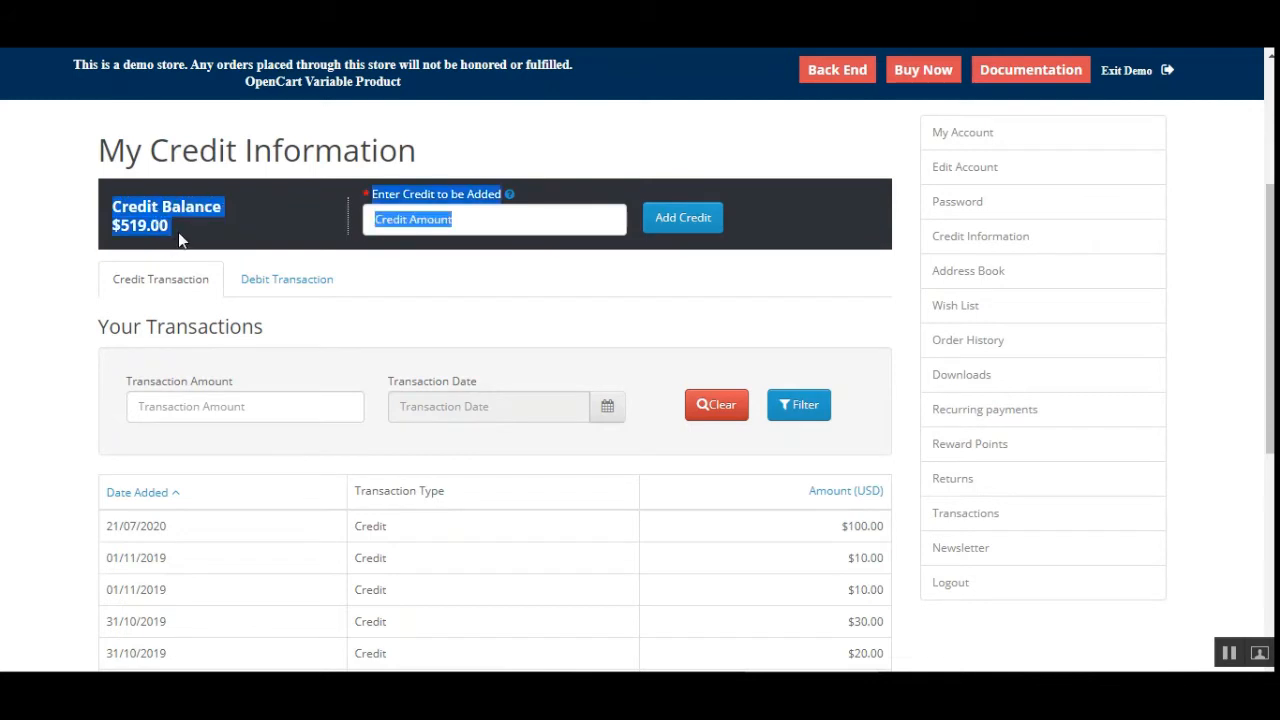
pyautogui.click(158, 233)
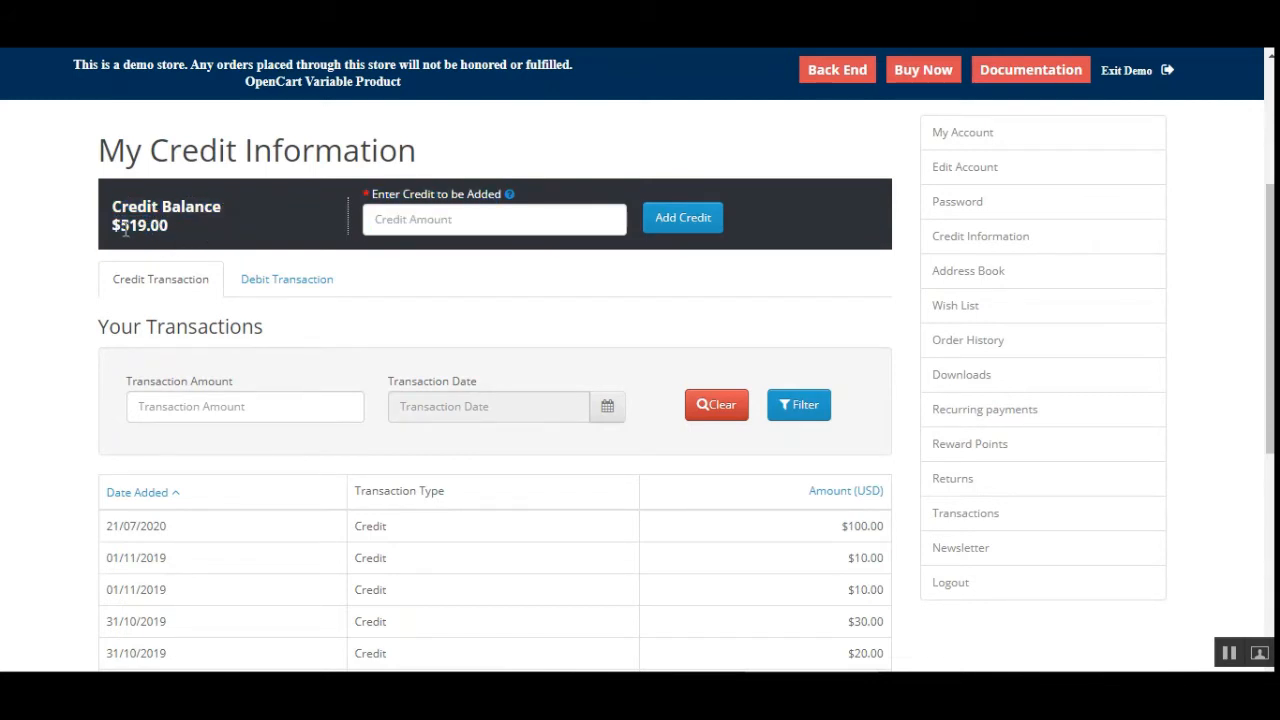
# Look over the credit transactions and display the list of debit transactions.
pyautogui.scroll(-2, 331, 449)
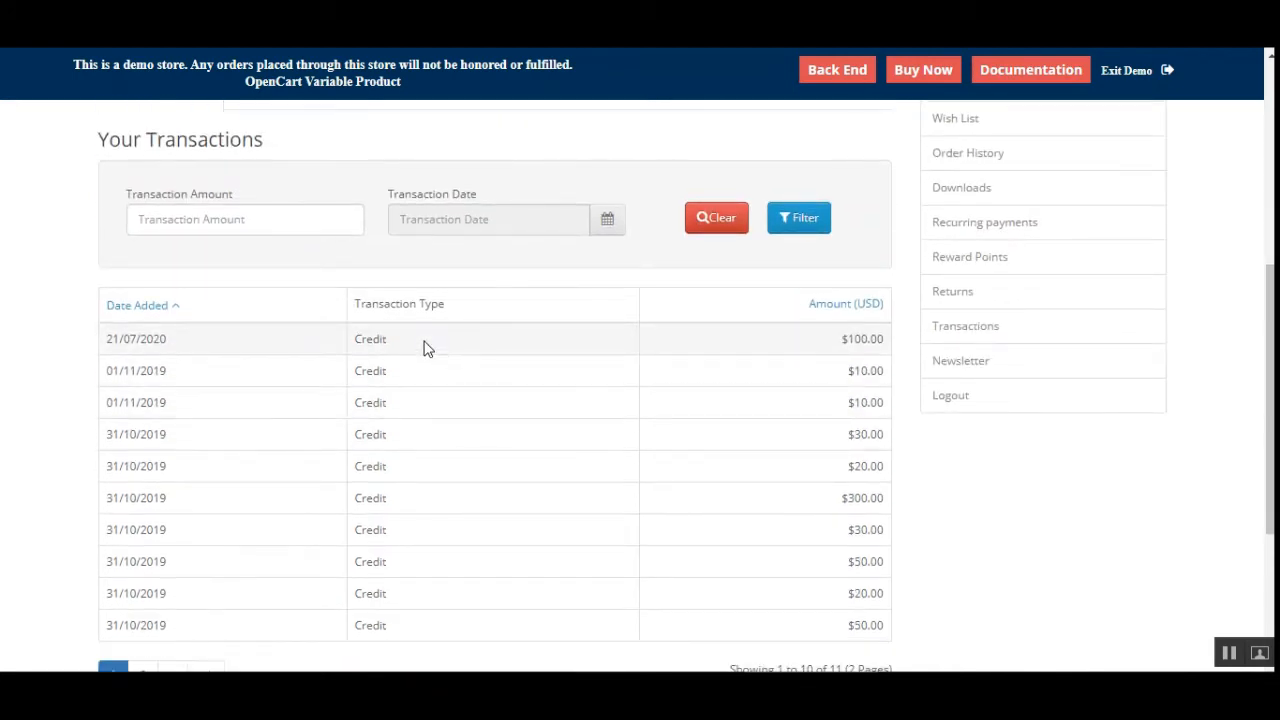
pyautogui.scroll(1, 365, 340)
pyautogui.click(295, 203)
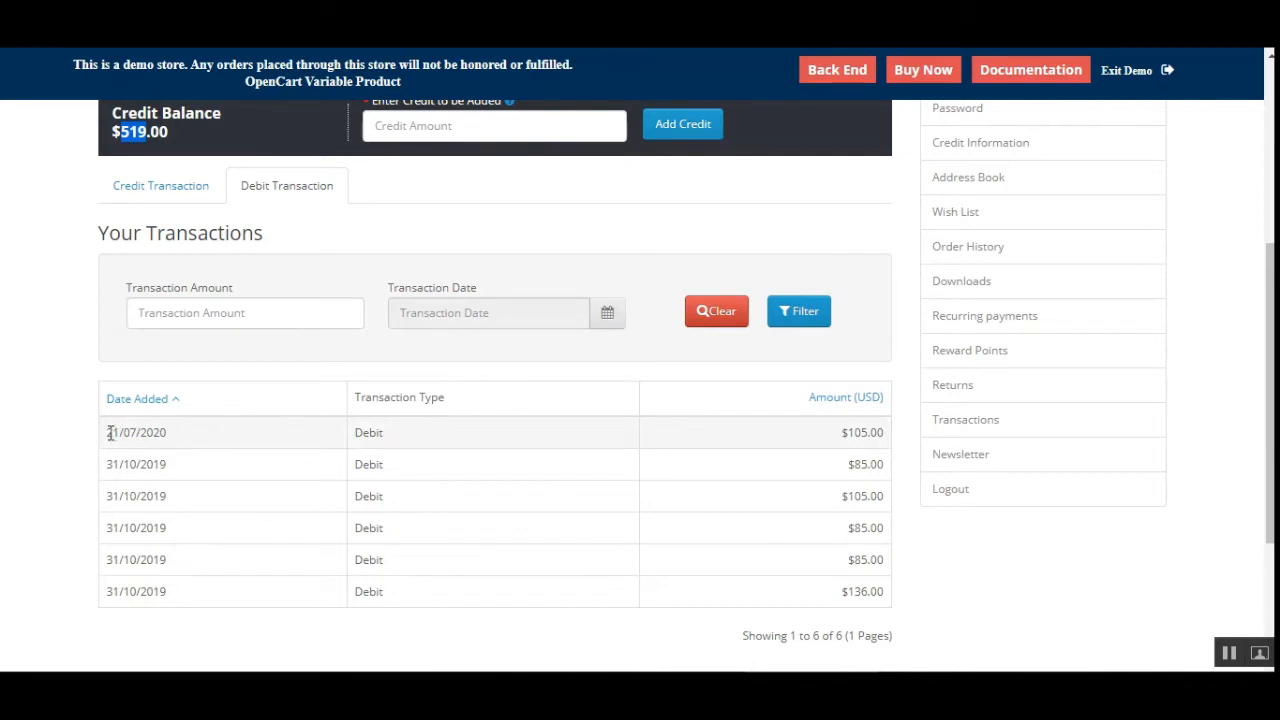
# Check the date and amount of the newest debit transaction against the credit balance.
pyautogui.moveTo(110, 432); pyautogui.dragTo(178, 443)
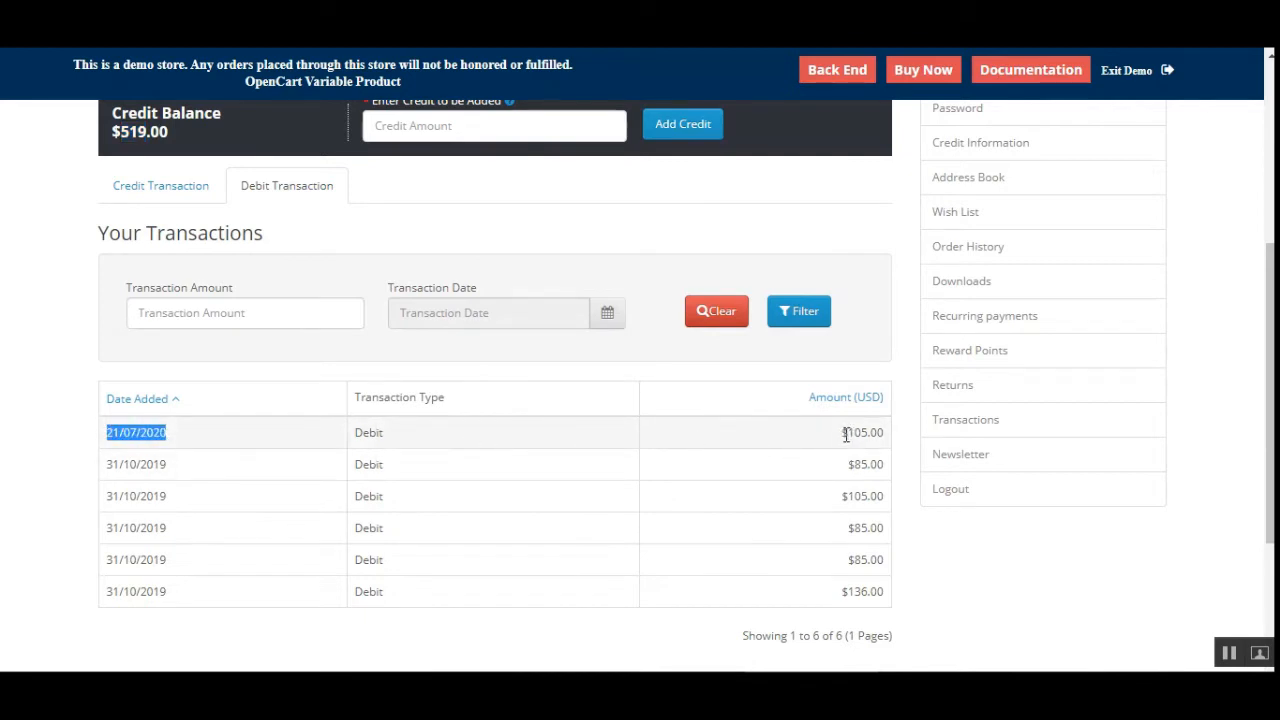
pyautogui.moveTo(843, 433); pyautogui.dragTo(885, 434)
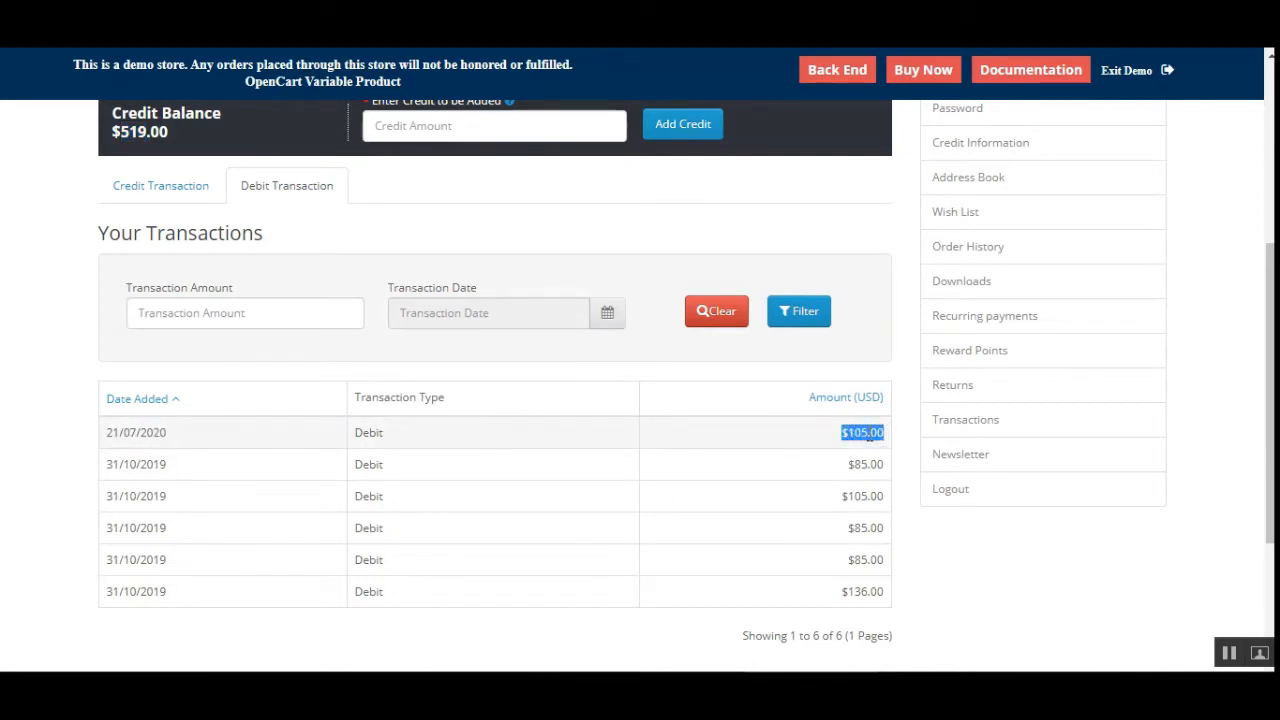
pyautogui.scroll(2, 377, 457)
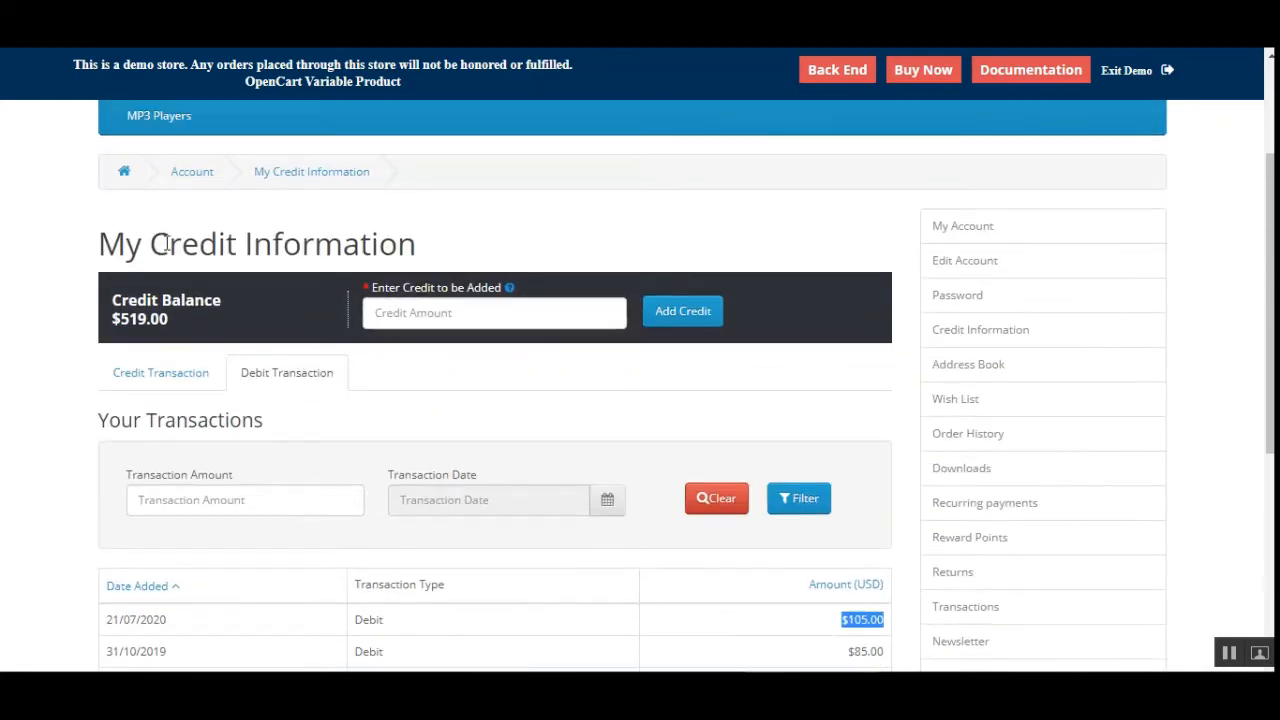
pyautogui.moveTo(1270, 322)
pyautogui.mouseDown()
pyautogui.moveTo(1270, 370)
pyautogui.moveTo(1270, 304)
pyautogui.mouseUp()
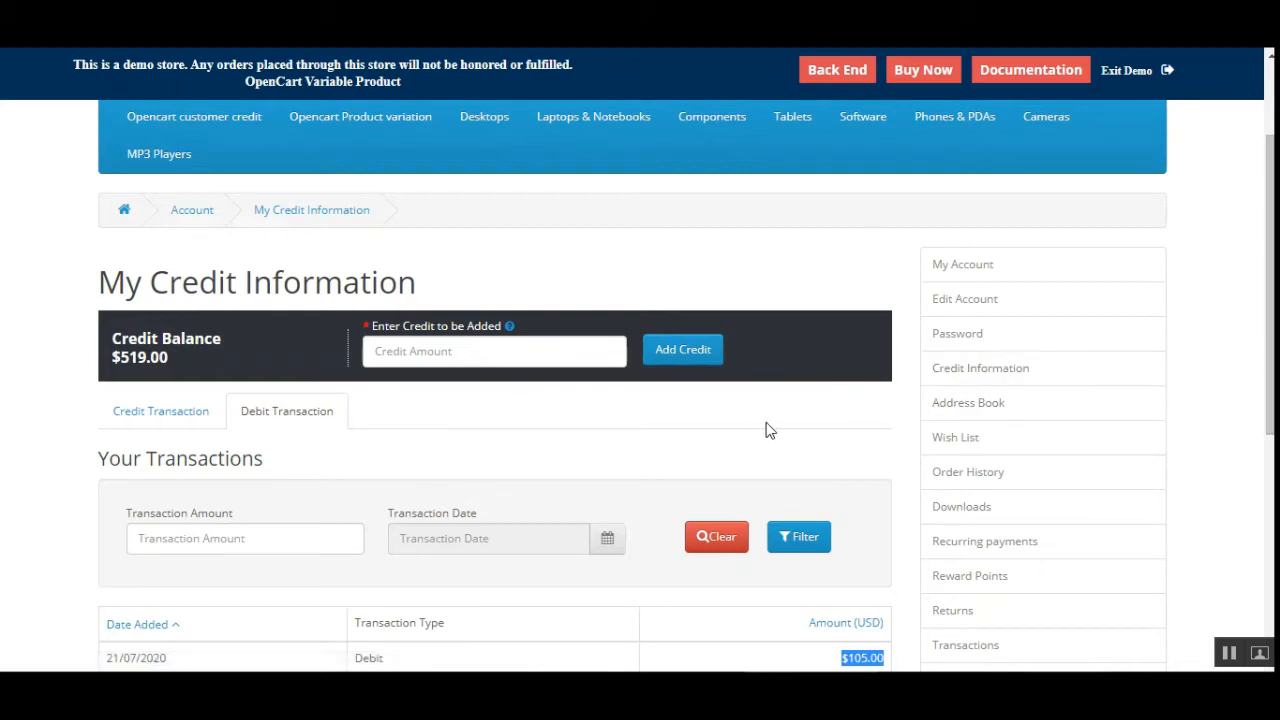
pyautogui.click(1228, 655)
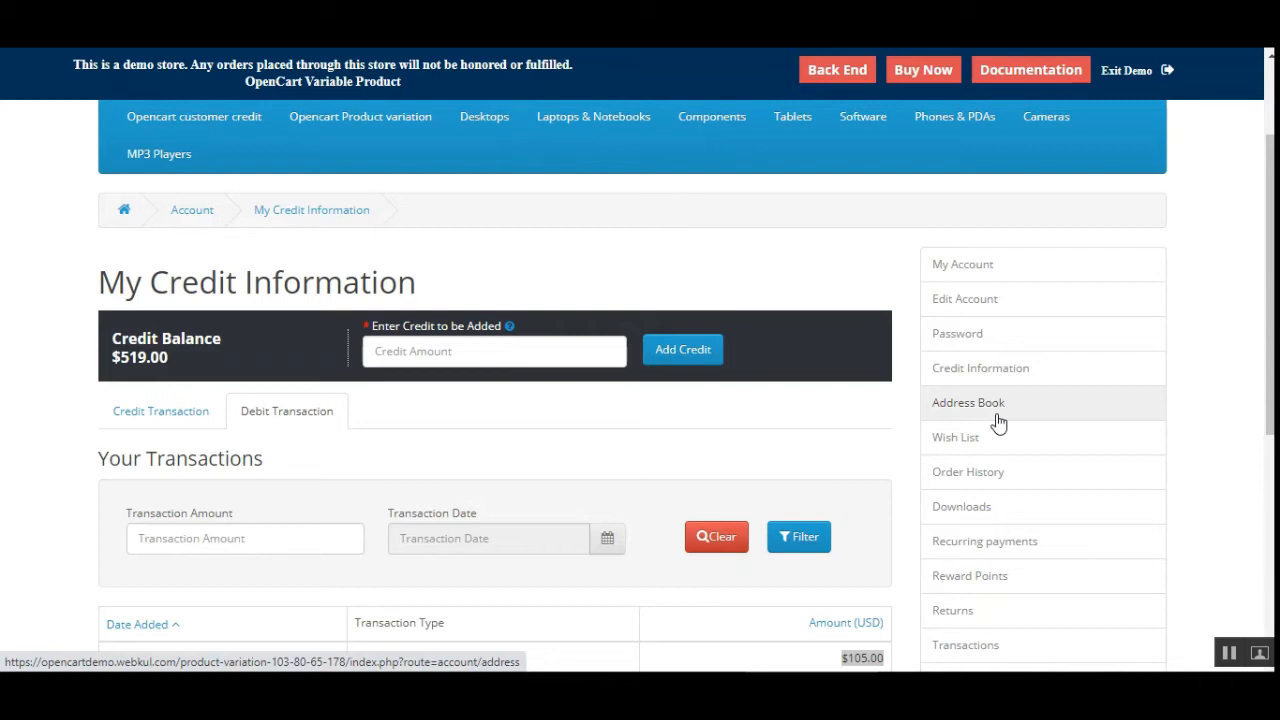
# Add a credit amount of 100 to the shopping cart from the My Credit Information page.
pyautogui.click(477, 350)
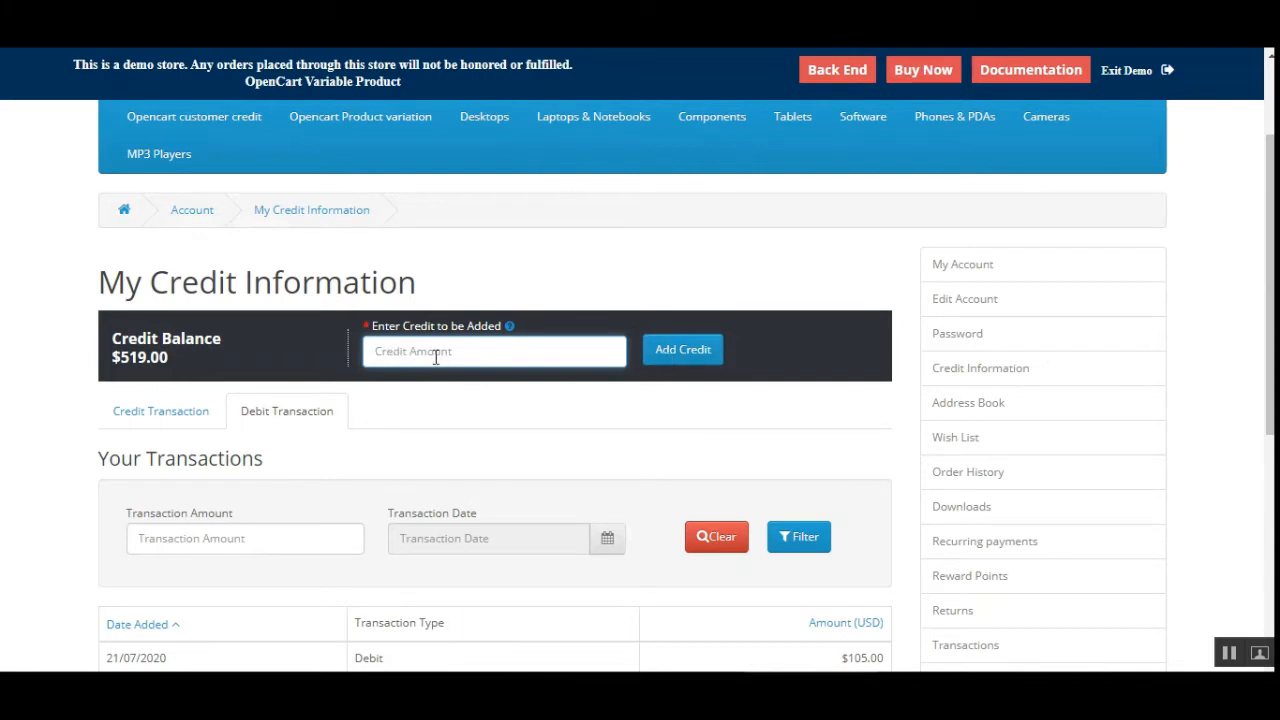
pyautogui.write('100')
pyautogui.click(680, 352)
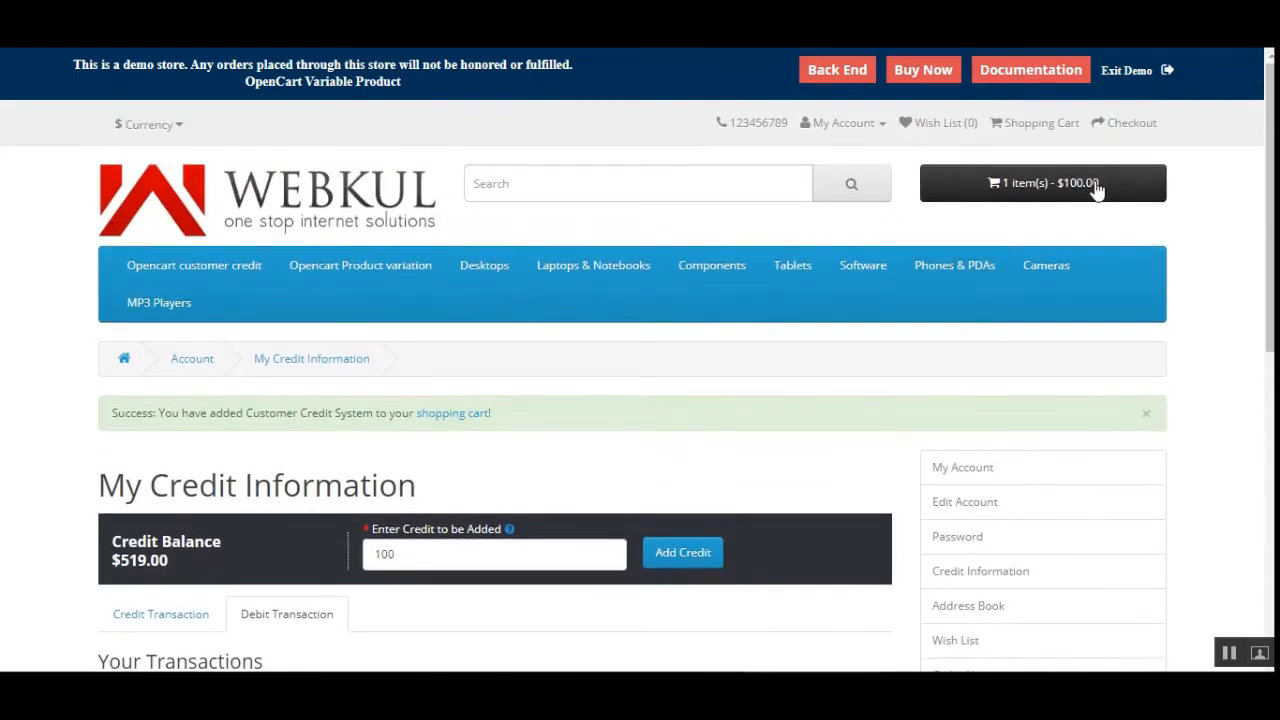
# Open HP LP3065 from the Opencart customer credit category and try to add it to the cart alongside the credit product.
pyautogui.click(229, 266)
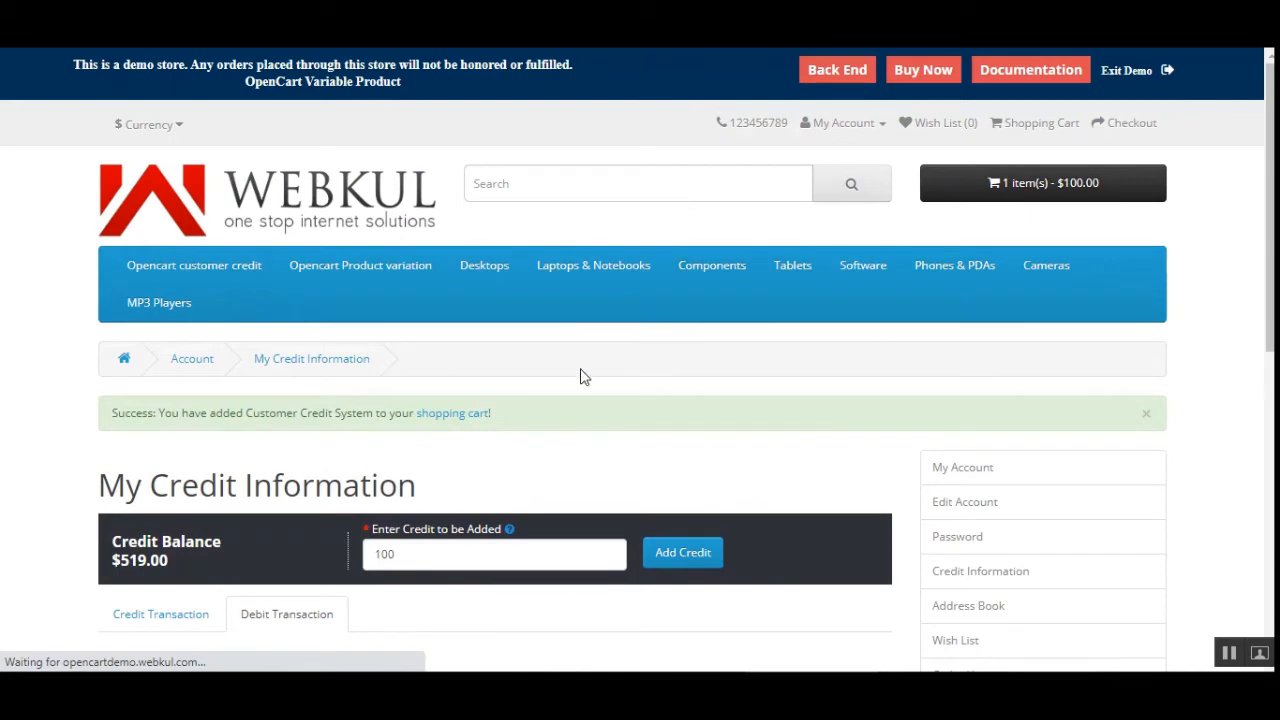
pyautogui.scroll(-4, 548, 491)
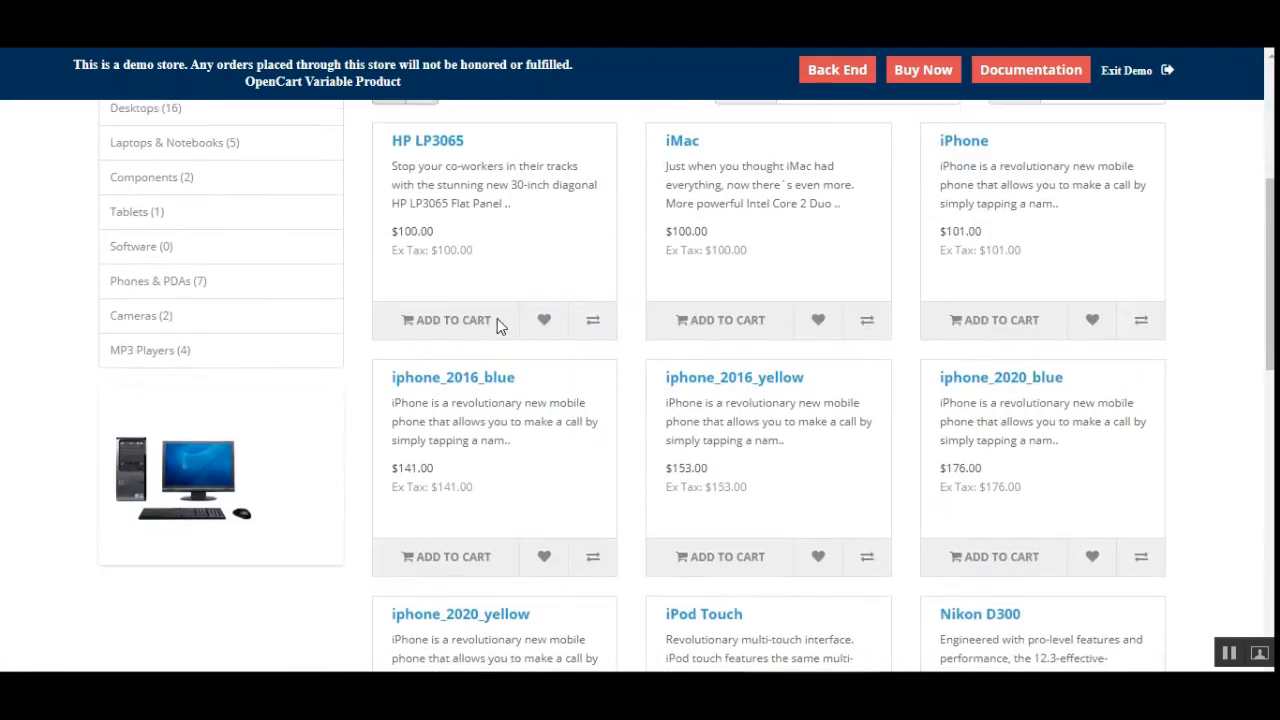
pyautogui.click(465, 545)
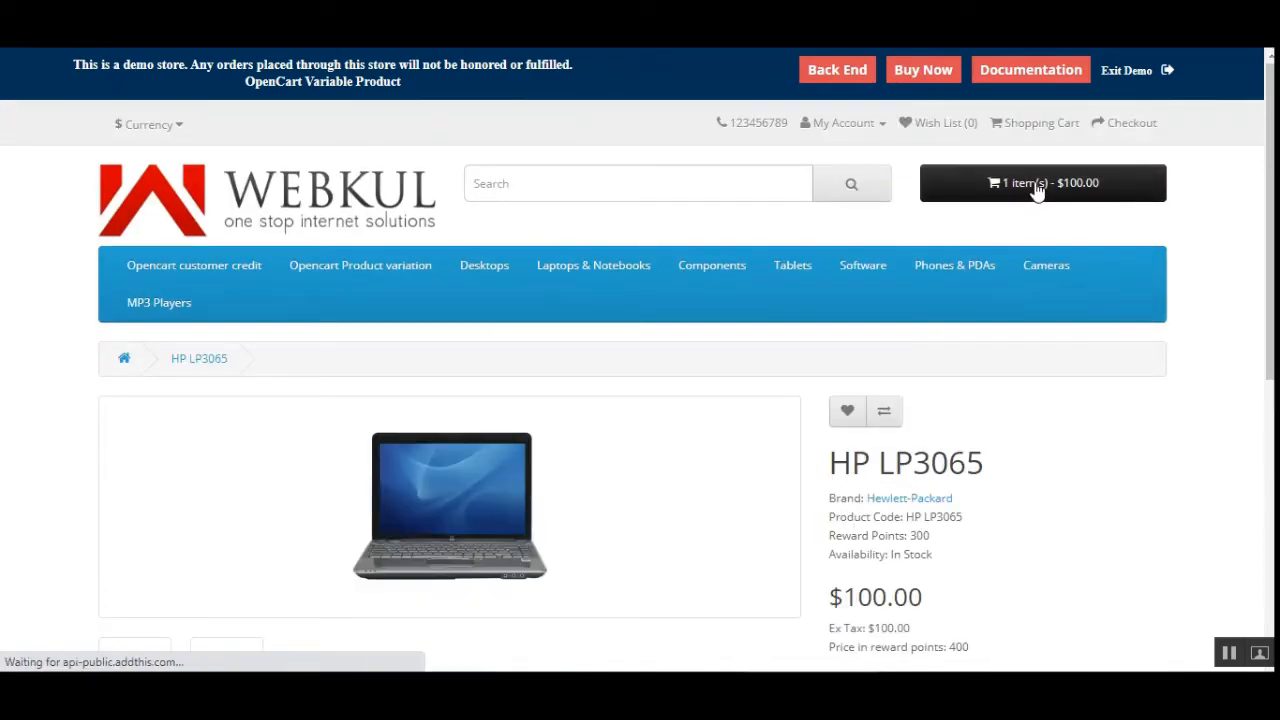
pyautogui.scroll(-3, 1023, 494)
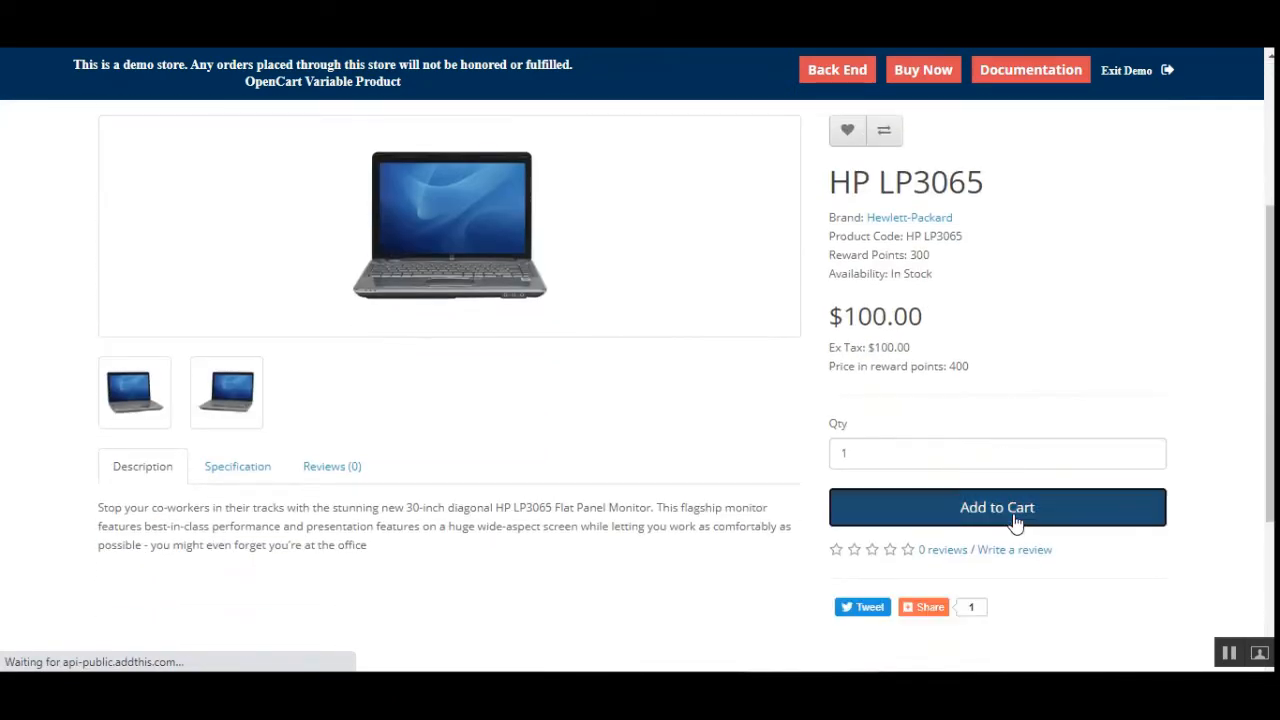
pyautogui.click(1014, 520)
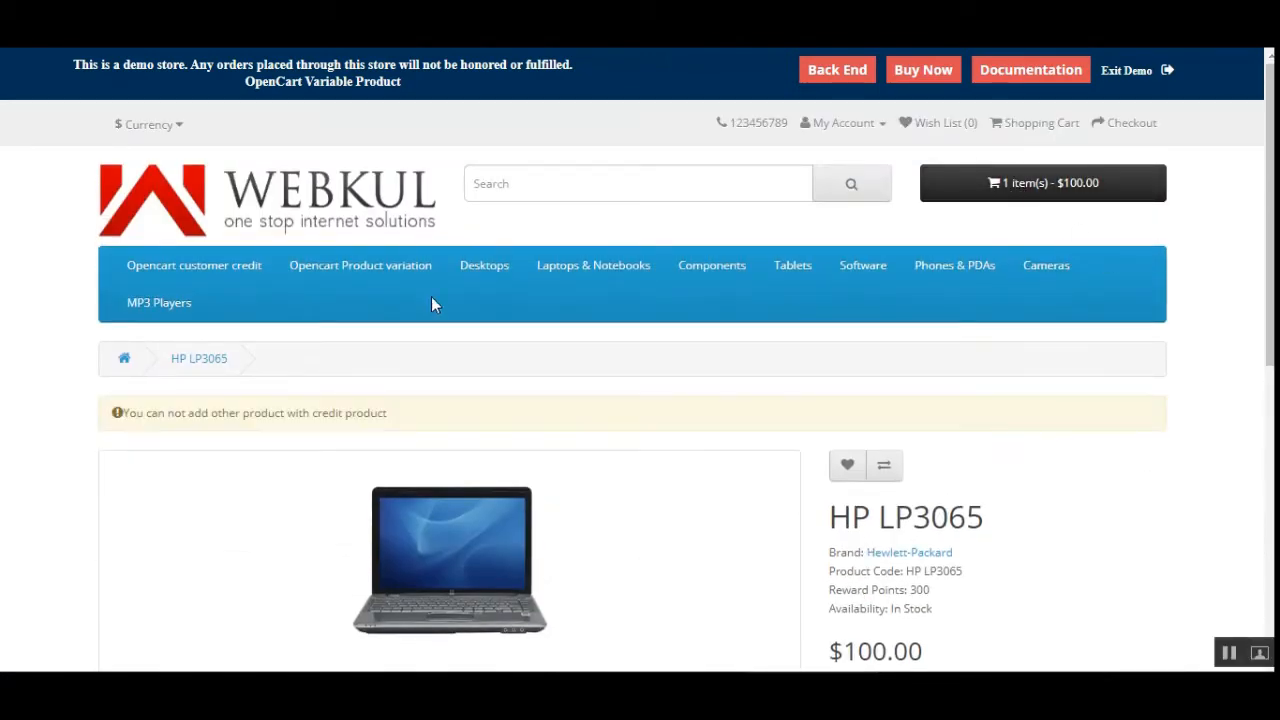
# Read the notice above the HP LP3065 product about combining products with credit.
pyautogui.moveTo(160, 420)
pyautogui.mouseDown()
pyautogui.moveTo(386, 434)
pyautogui.moveTo(414, 420)
pyautogui.moveTo(98, 411)
pyautogui.moveTo(363, 413)
pyautogui.moveTo(143, 413)
pyautogui.mouseUp()
pyautogui.click(148, 414)
pyautogui.click(384, 414)
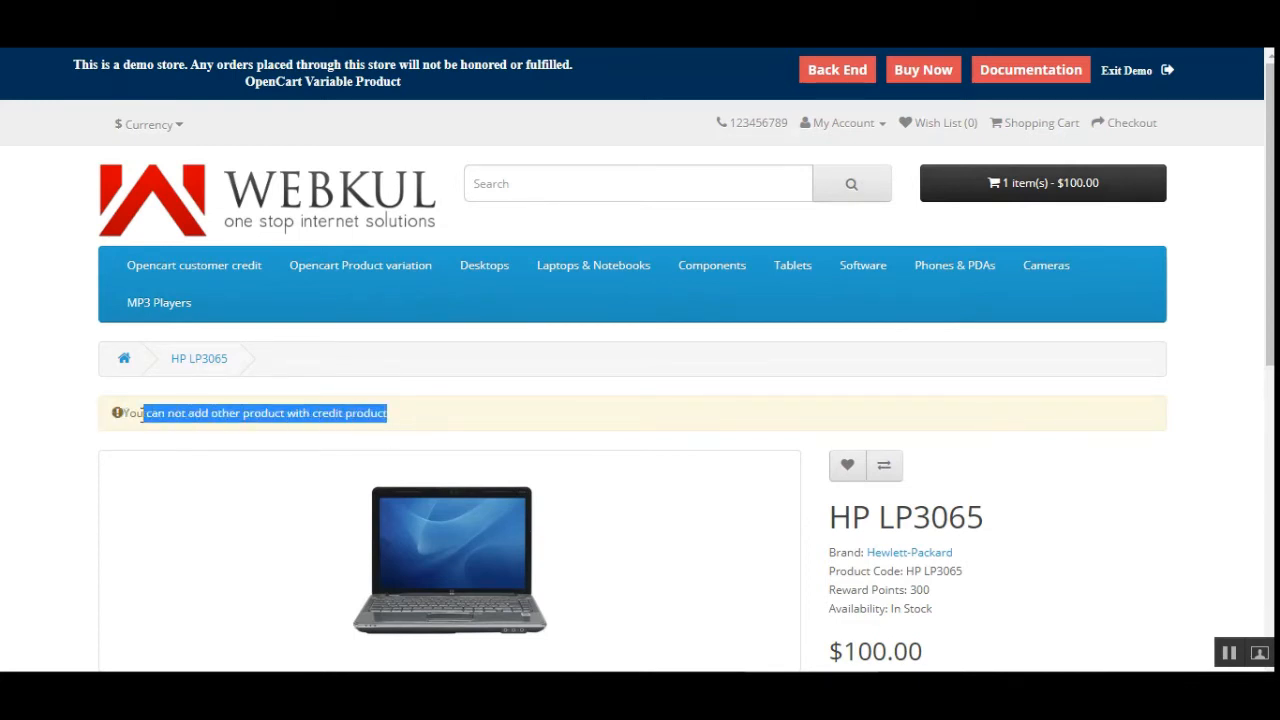
pyautogui.click(565, 417)
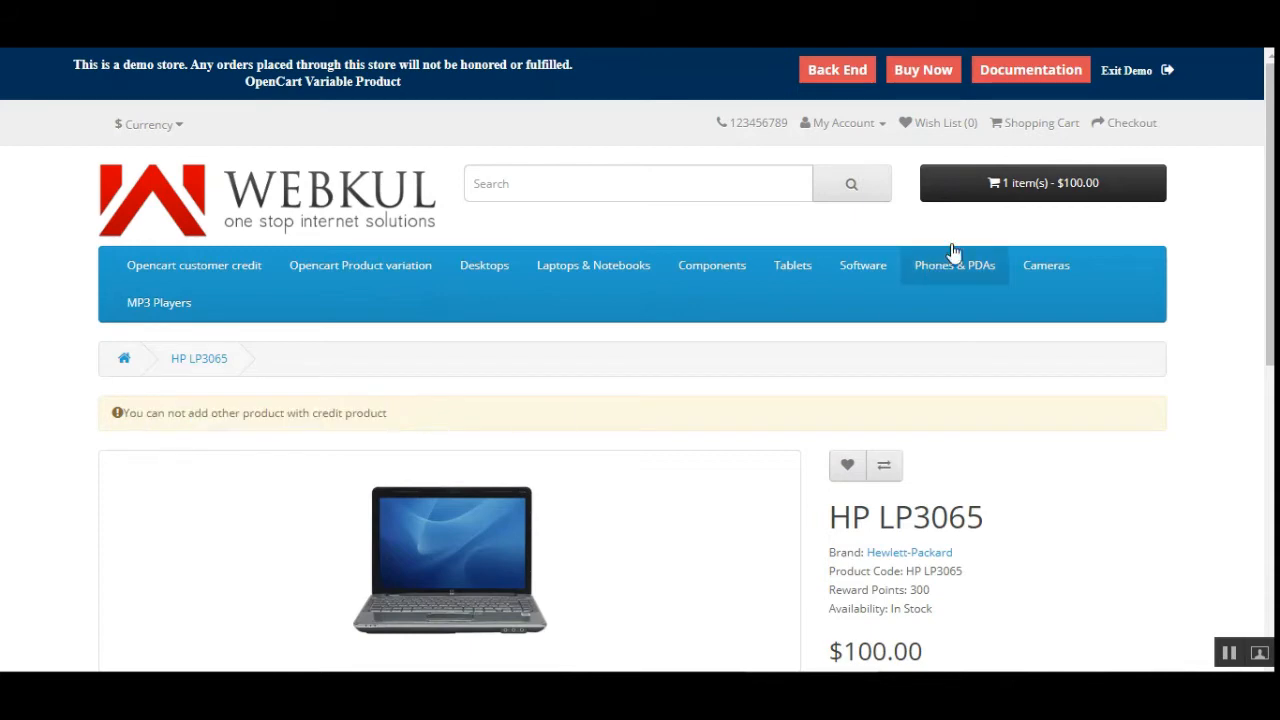
# Check the cart contents and try again to add HP LP3065 to the cart.
pyautogui.click(1026, 192)
pyautogui.scroll(-3, 1178, 404)
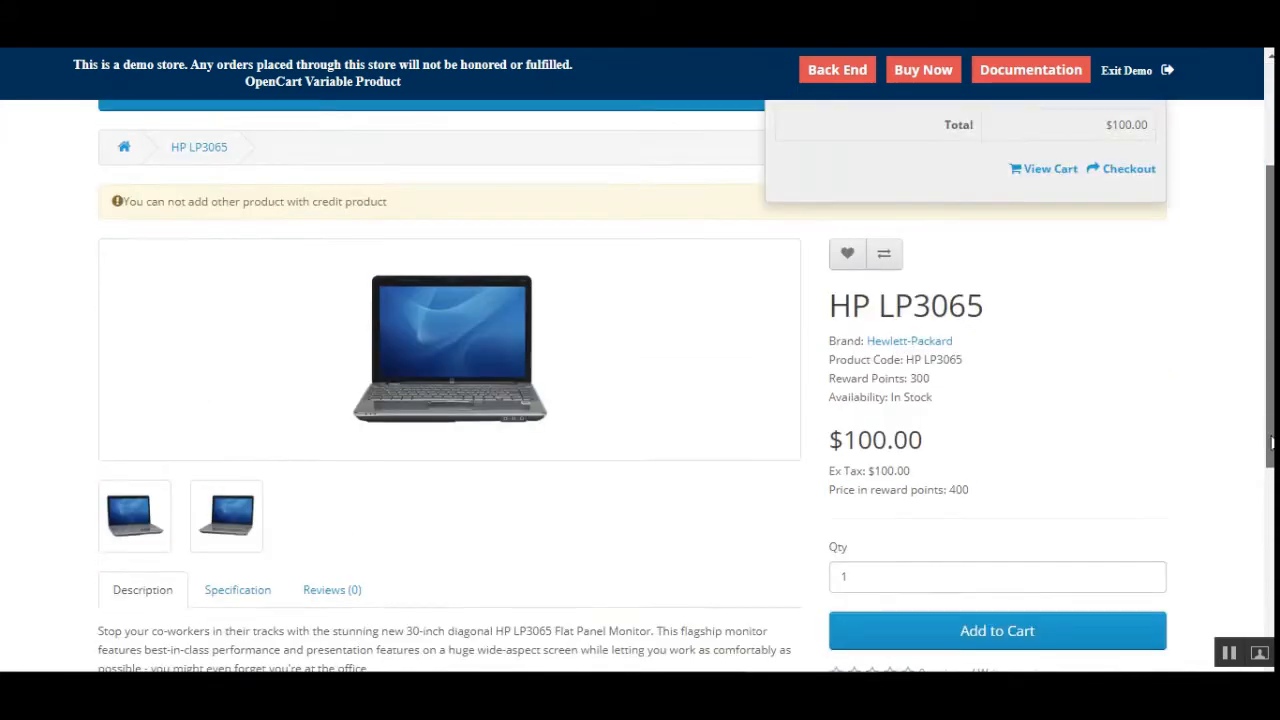
pyautogui.click(1110, 556)
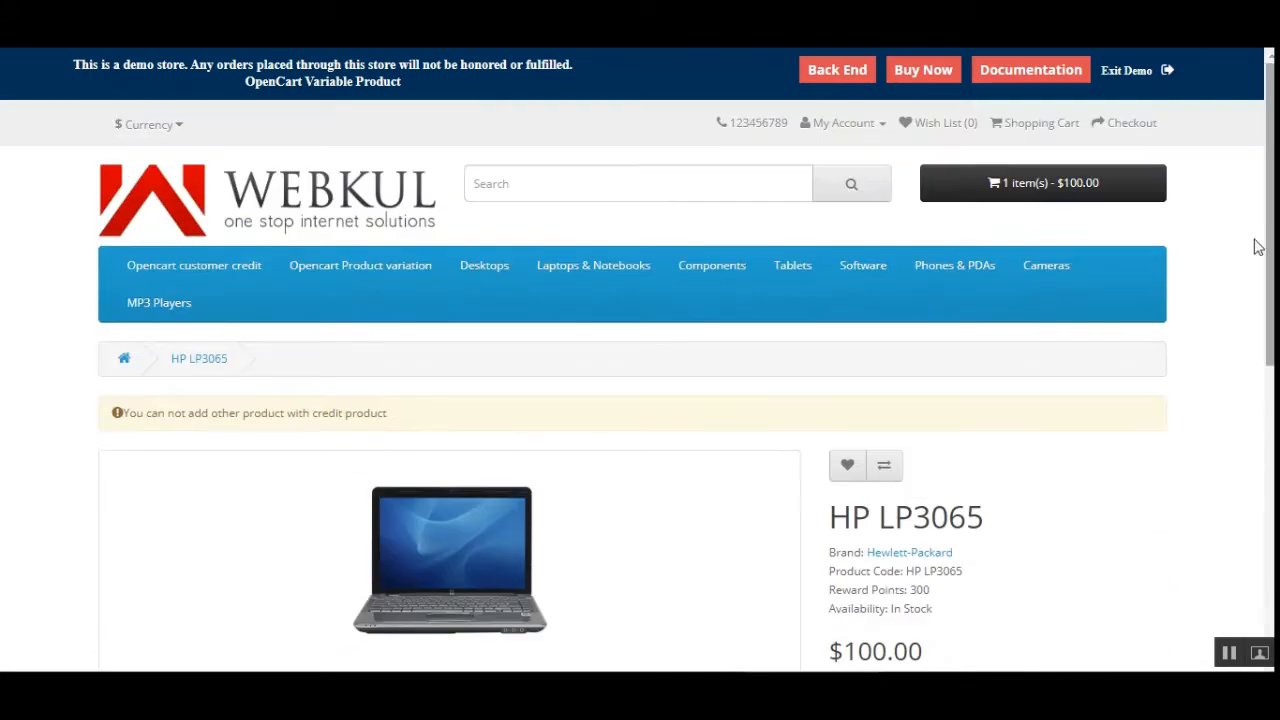
pyautogui.click(1057, 180)
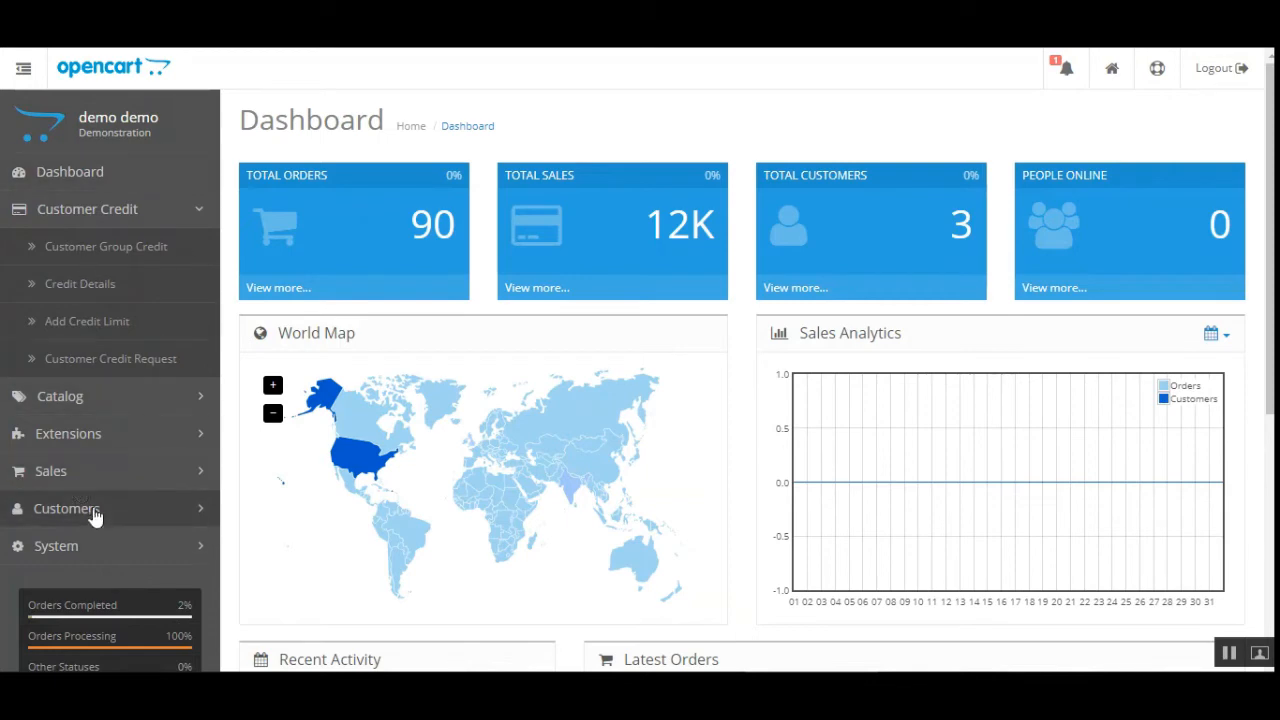
# Look over the Customer Credit options in the store's admin back end and open the Extensions page.
pyautogui.click(100, 442)
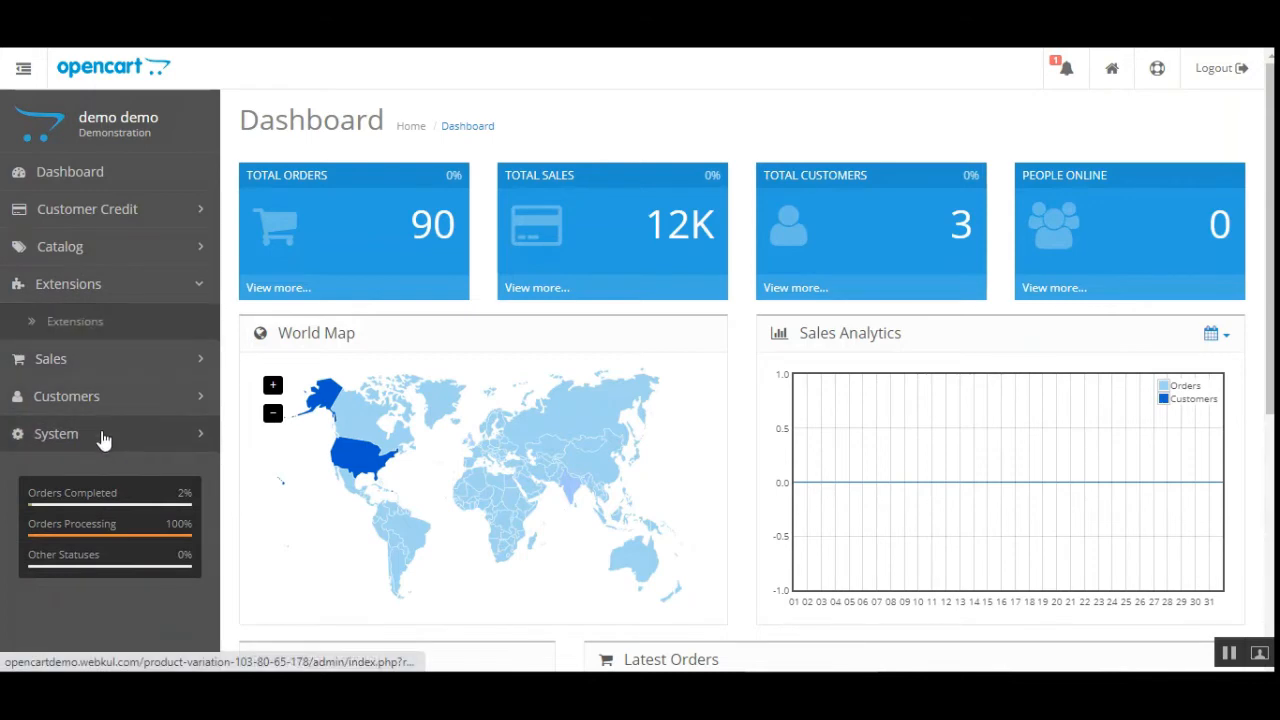
pyautogui.click(130, 216)
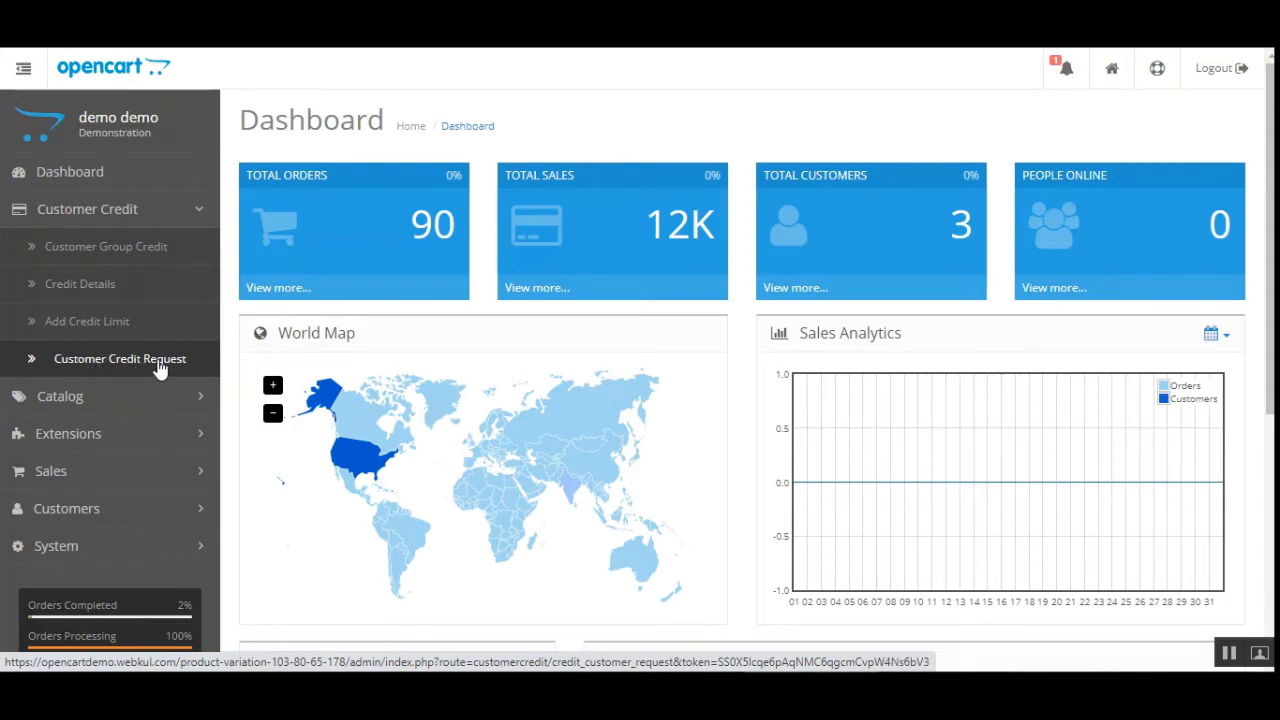
pyautogui.click(169, 437)
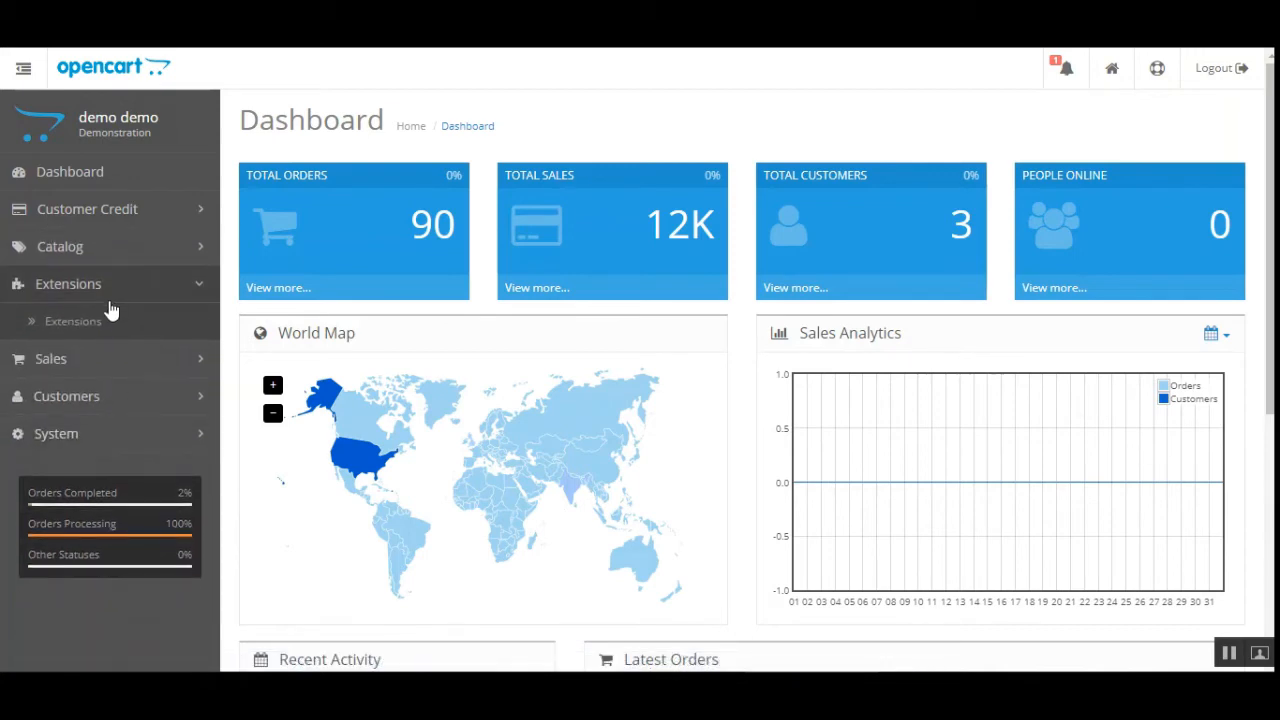
pyautogui.click(110, 323)
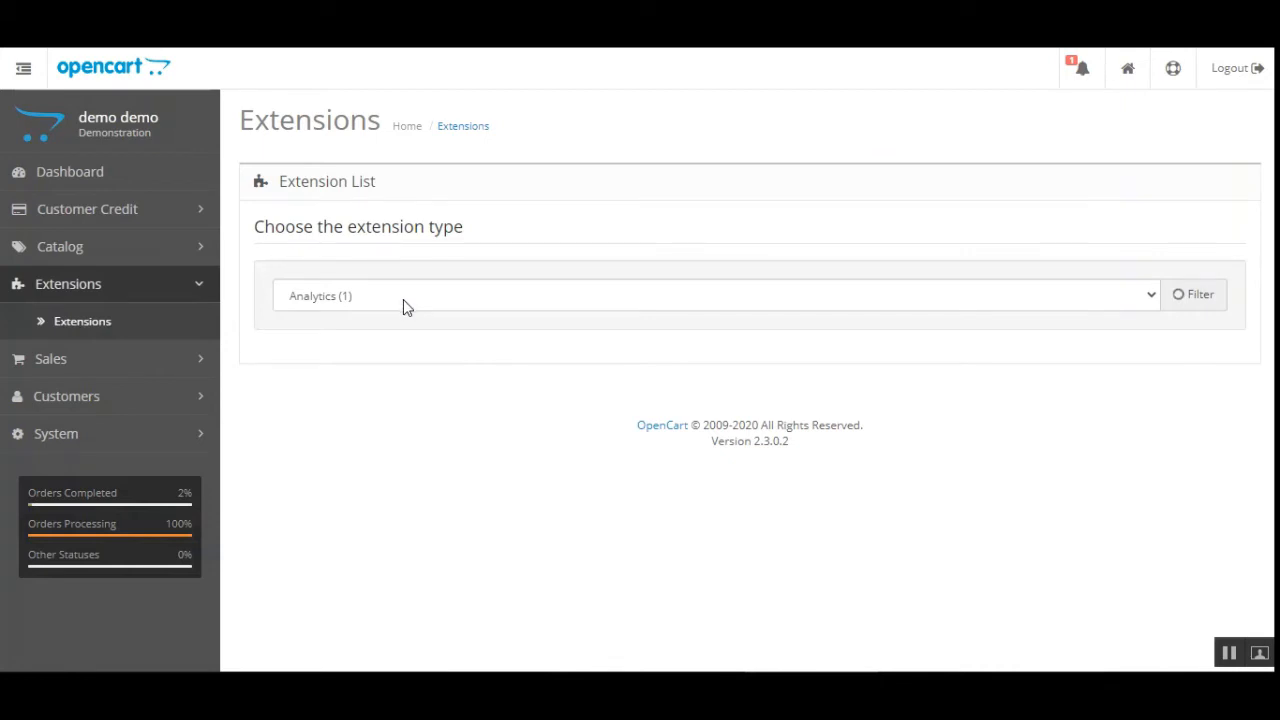
# Set the extension type to Modules and look through the list of modules.
pyautogui.click(428, 306)
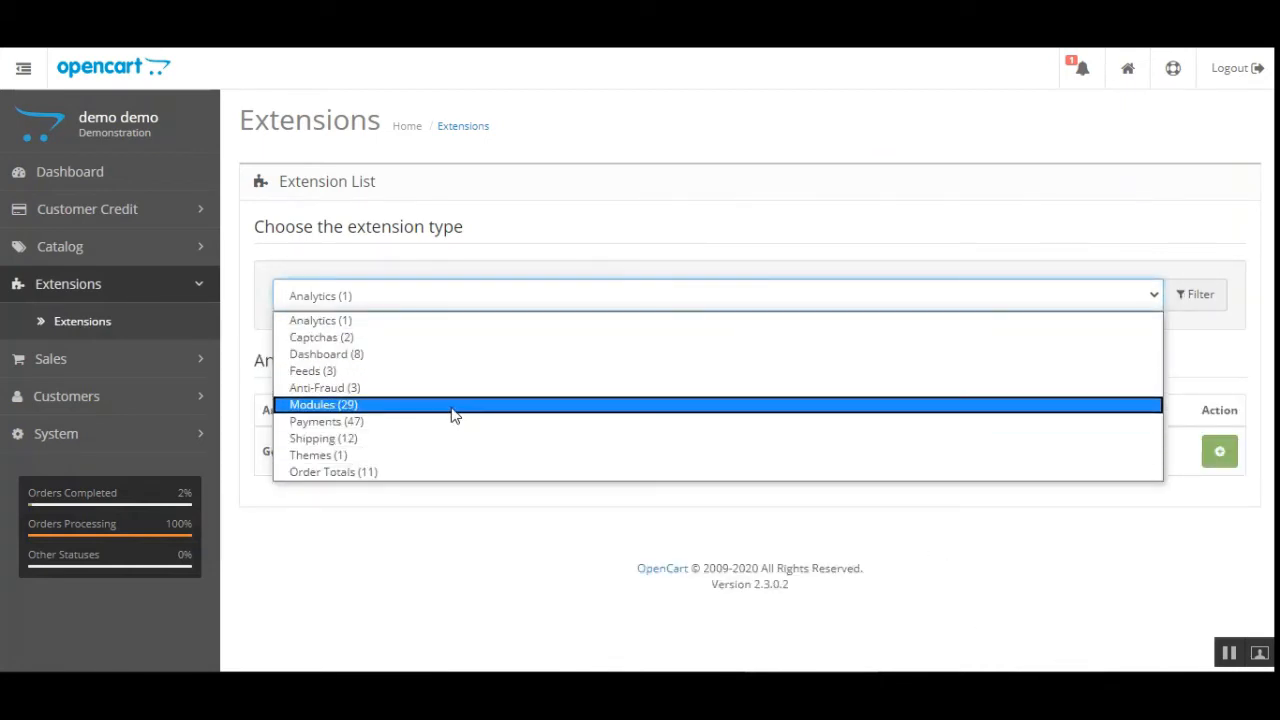
pyautogui.click(451, 408)
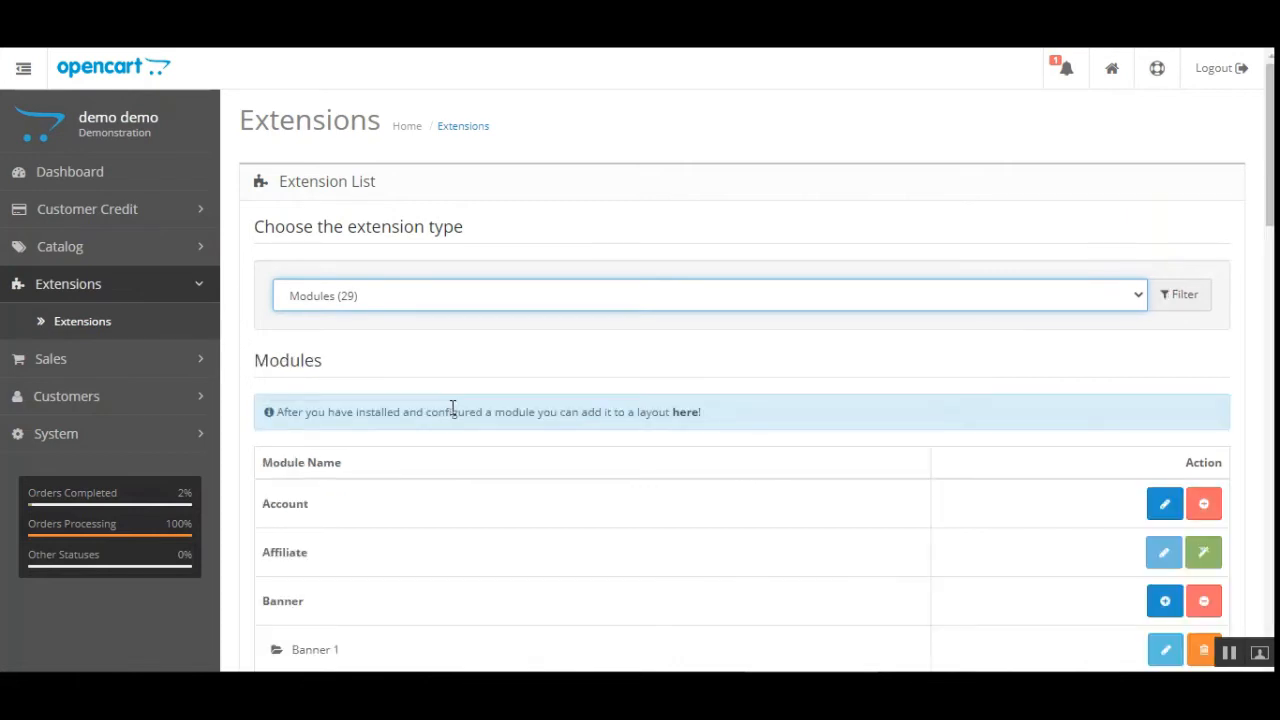
pyautogui.scroll(-7, 480, 478)
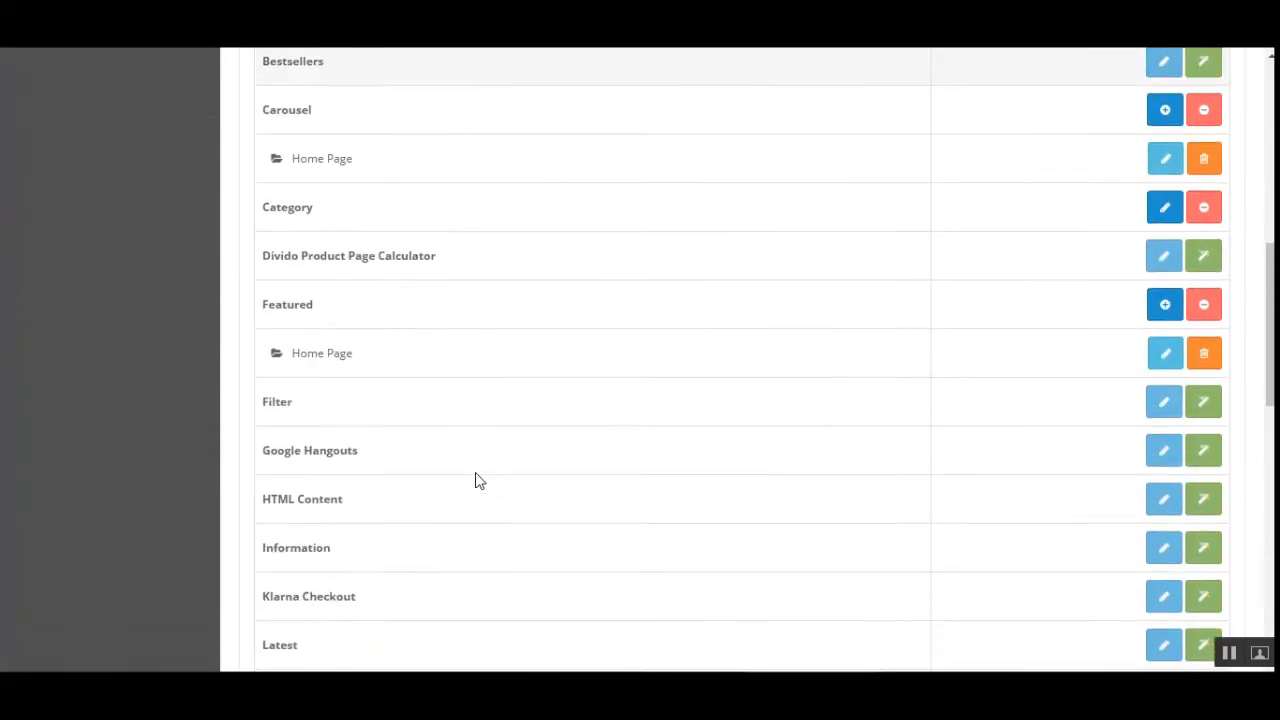
pyautogui.scroll(-5, 327, 380)
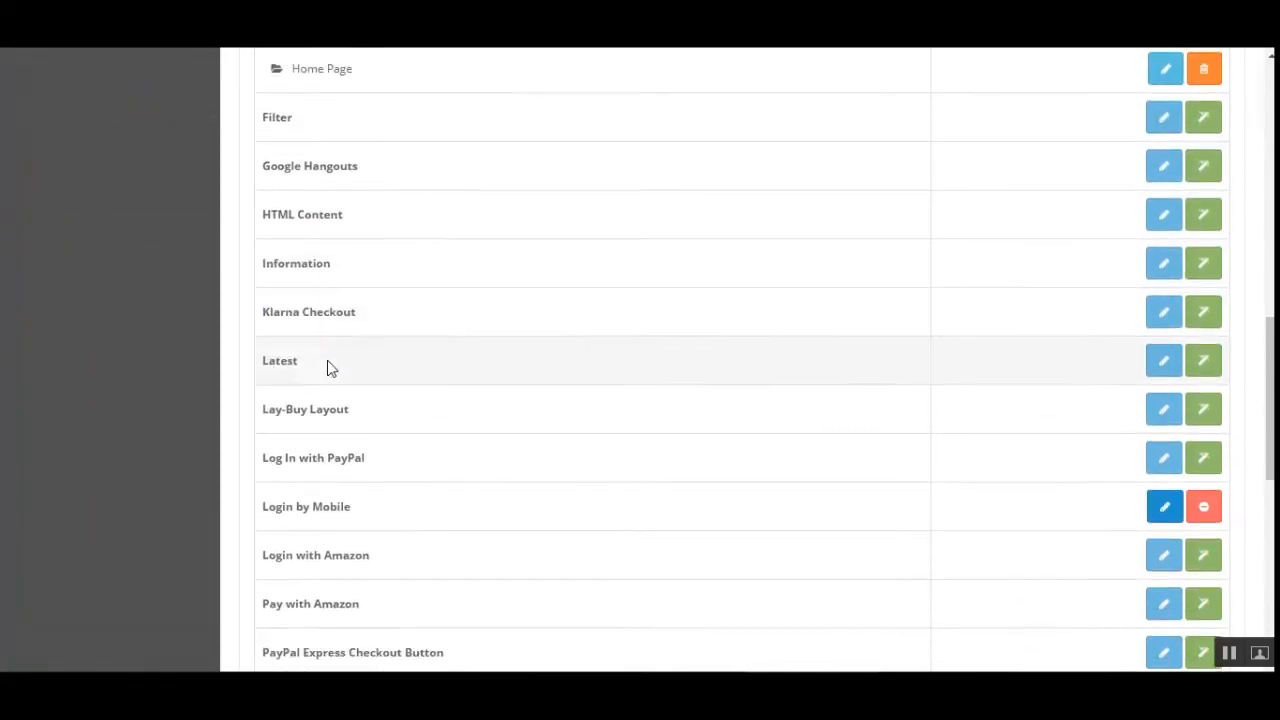
pyautogui.scroll(-2, 351, 403)
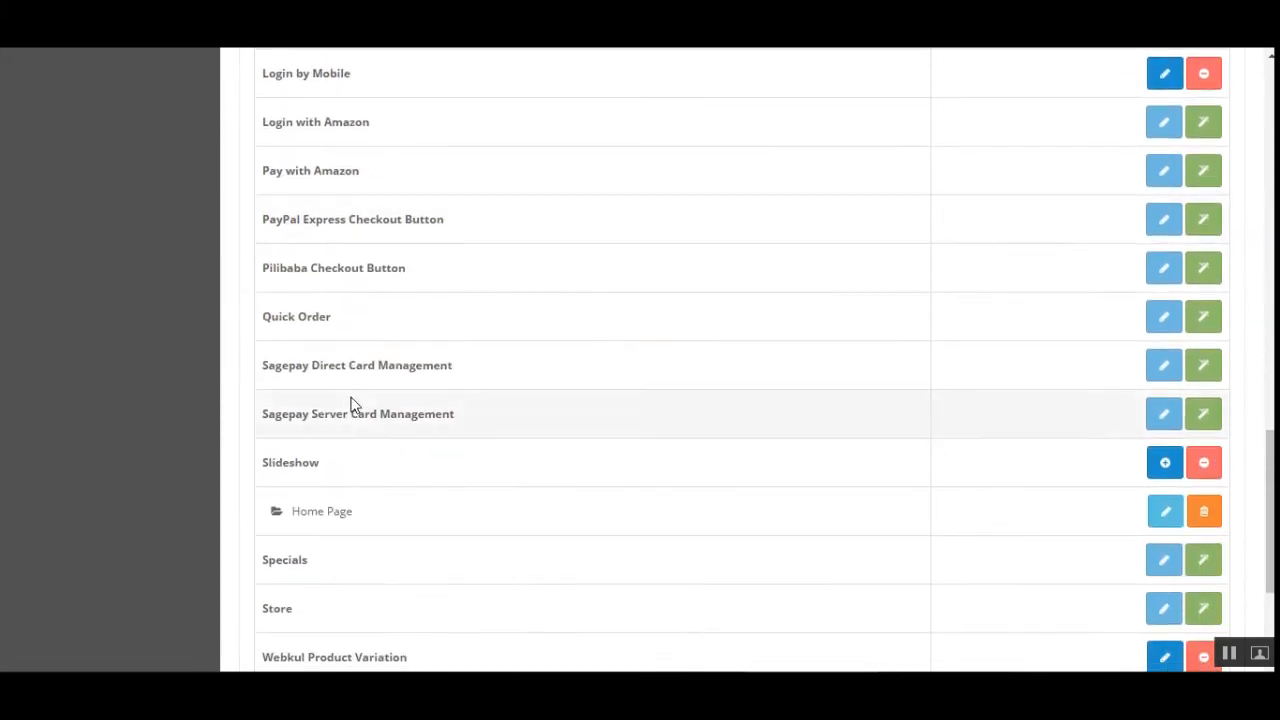
pyautogui.scroll(-3, 365, 397)
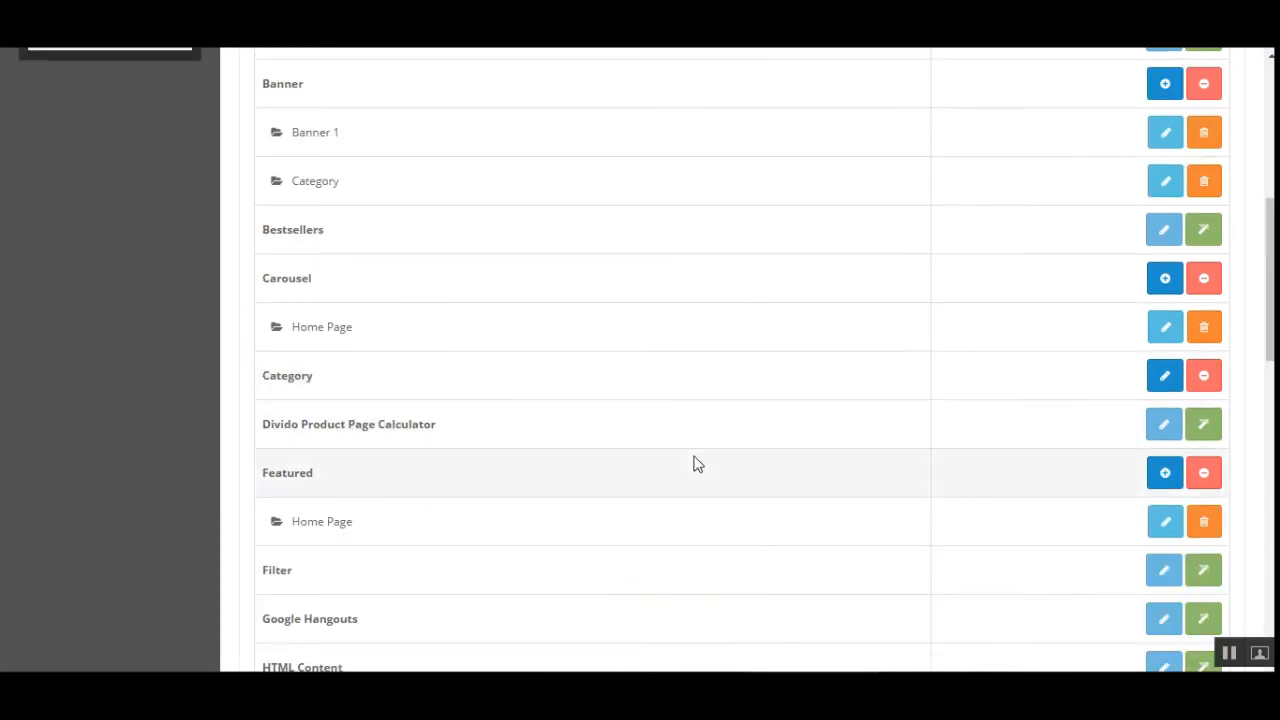
pyautogui.moveTo(1271, 229); pyautogui.dragTo(1272, 95)
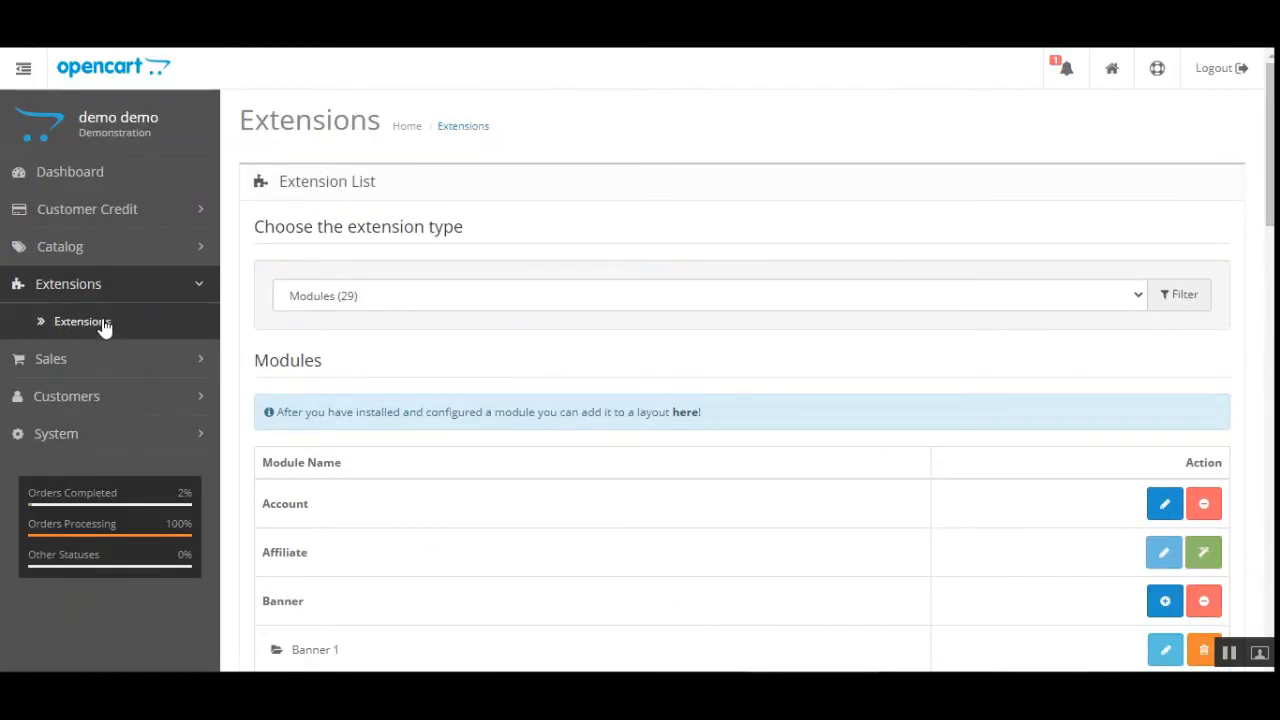
# Set the extension type to Payments, find Customer Credit in the list and open it for editing.
pyautogui.click(414, 300)
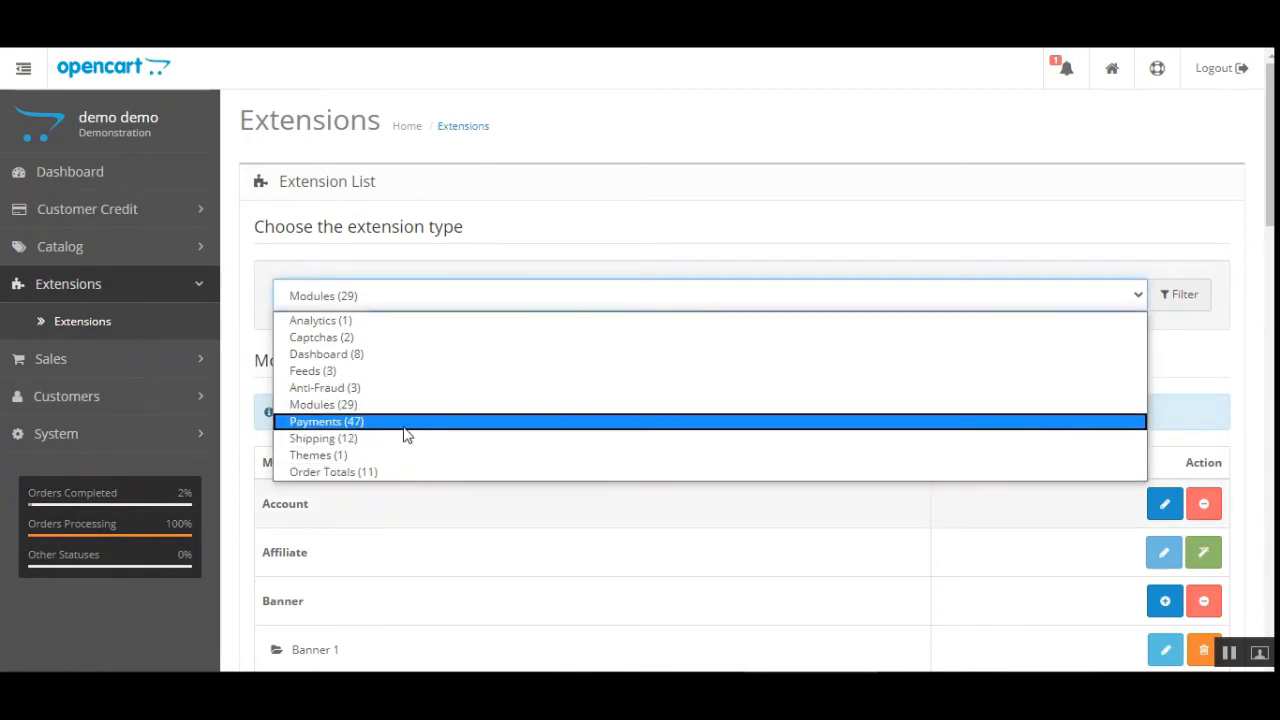
pyautogui.click(352, 421)
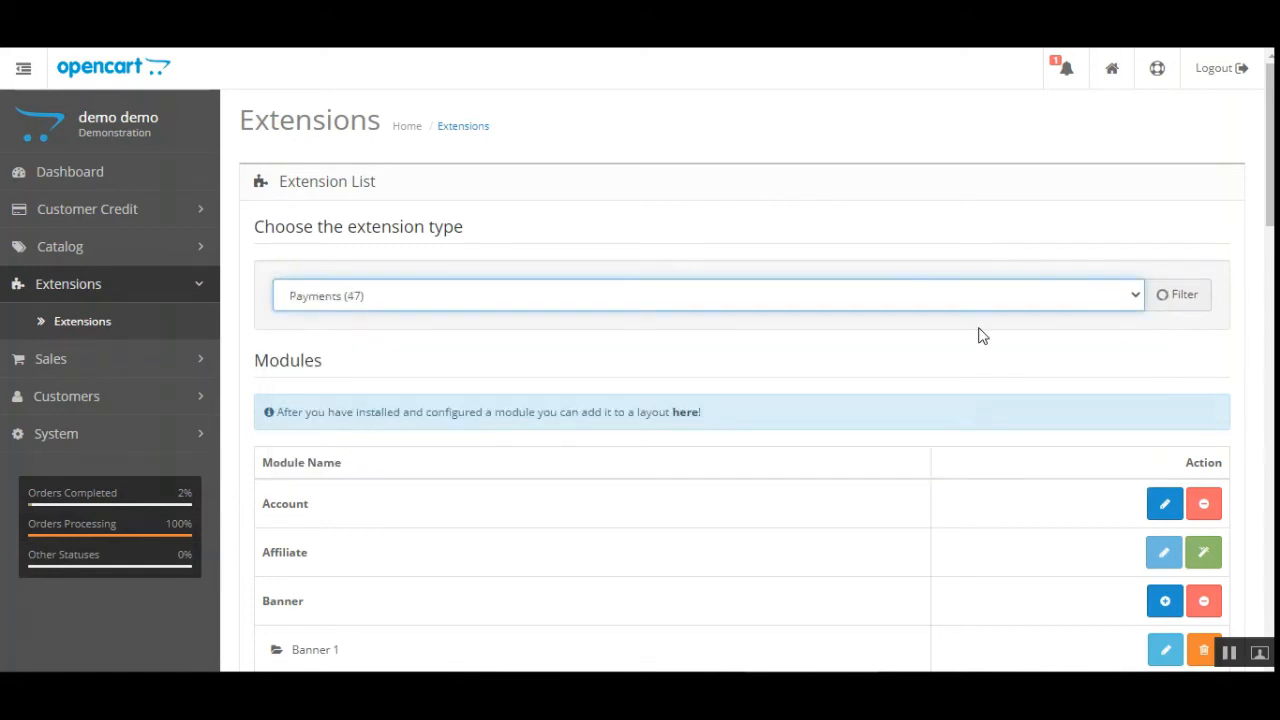
pyautogui.scroll(-3, 1270, 130)
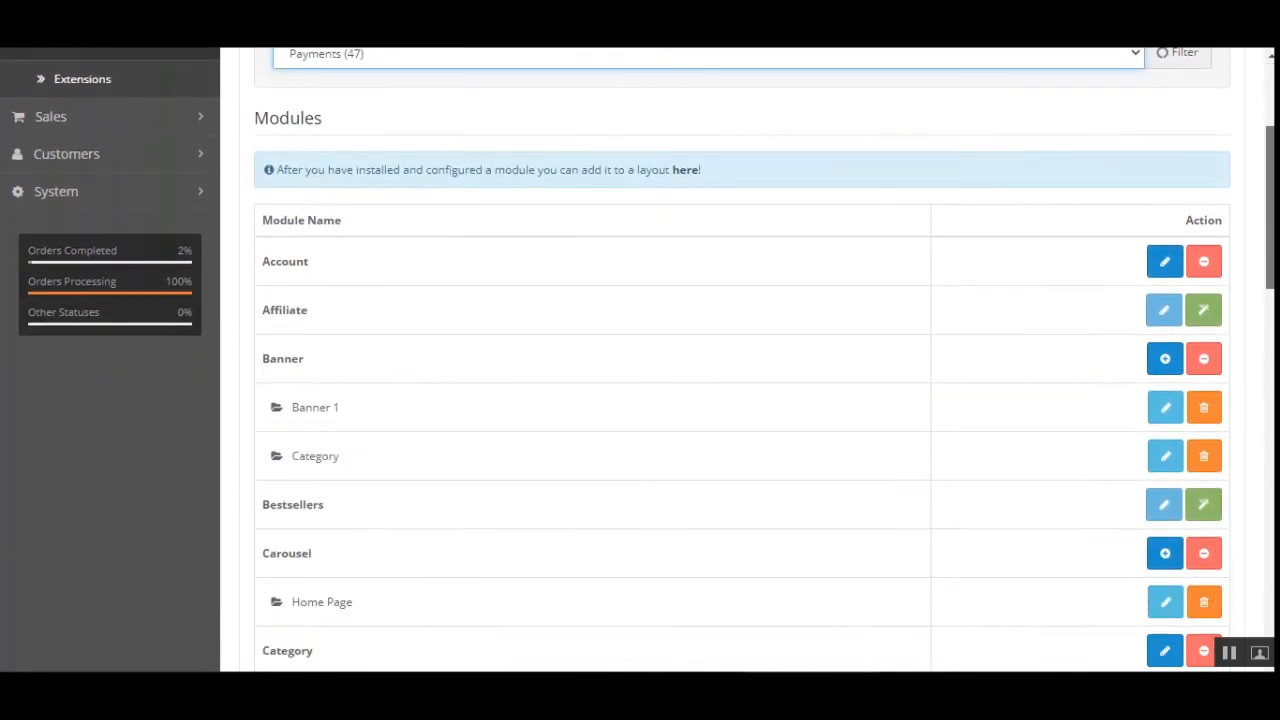
pyautogui.moveTo(1270, 207); pyautogui.dragTo(1224, 598)
pyautogui.click(810, 233)
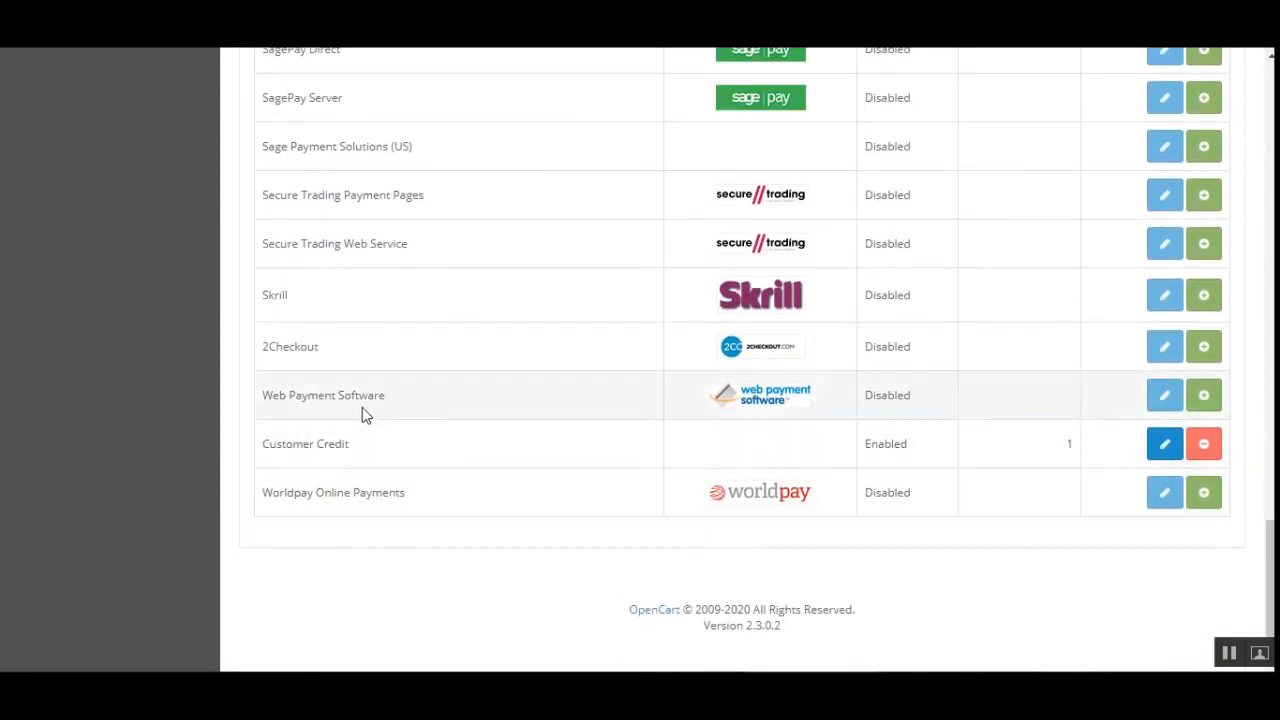
pyautogui.moveTo(263, 444); pyautogui.dragTo(328, 446)
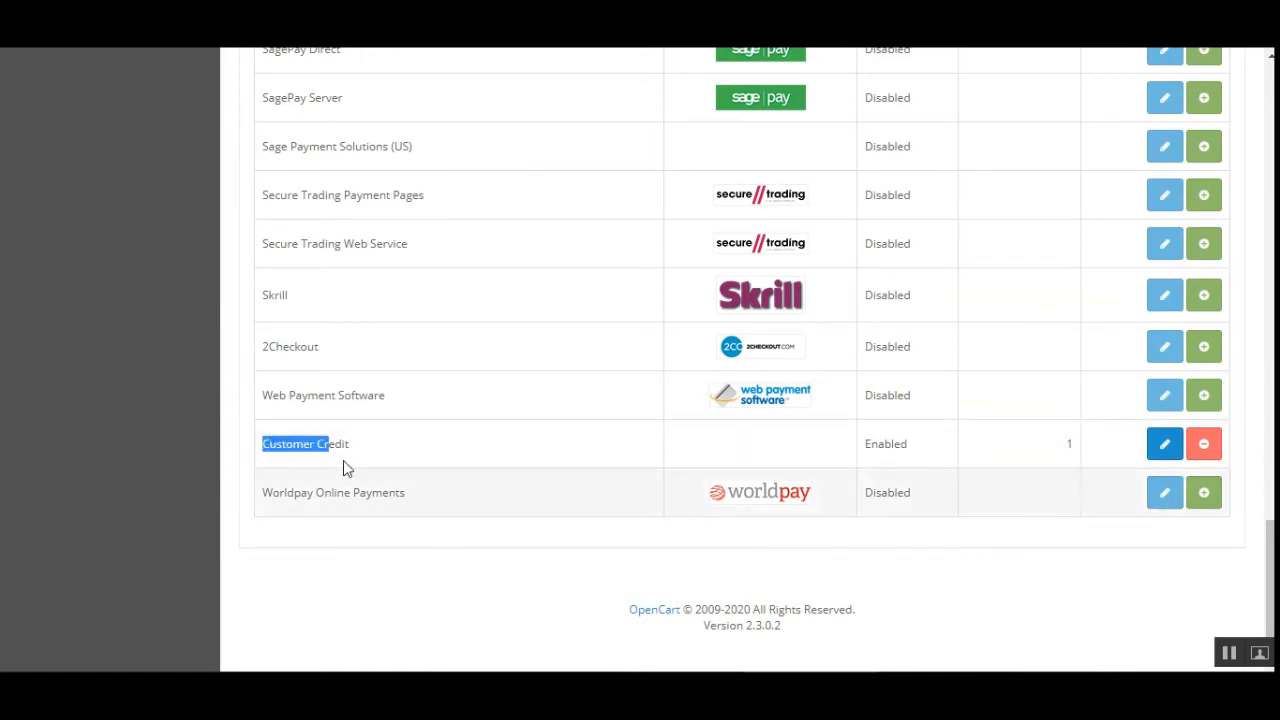
pyautogui.click(563, 543)
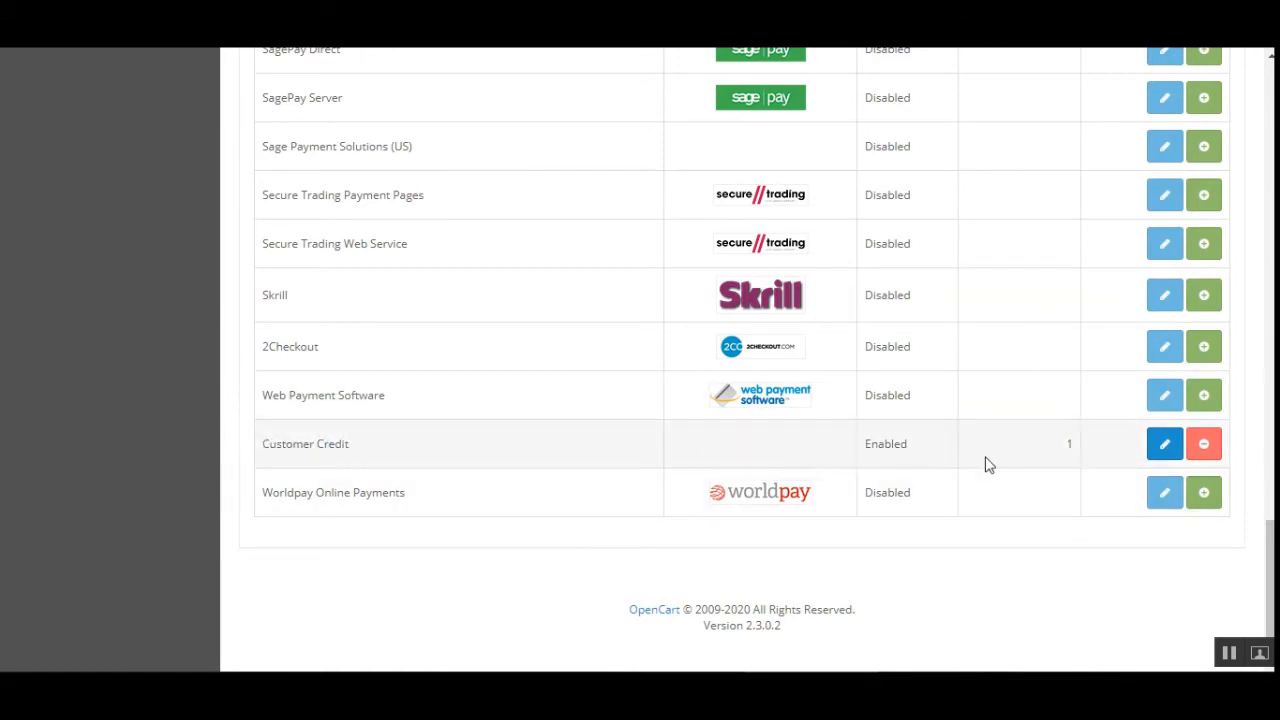
pyautogui.click(1162, 447)
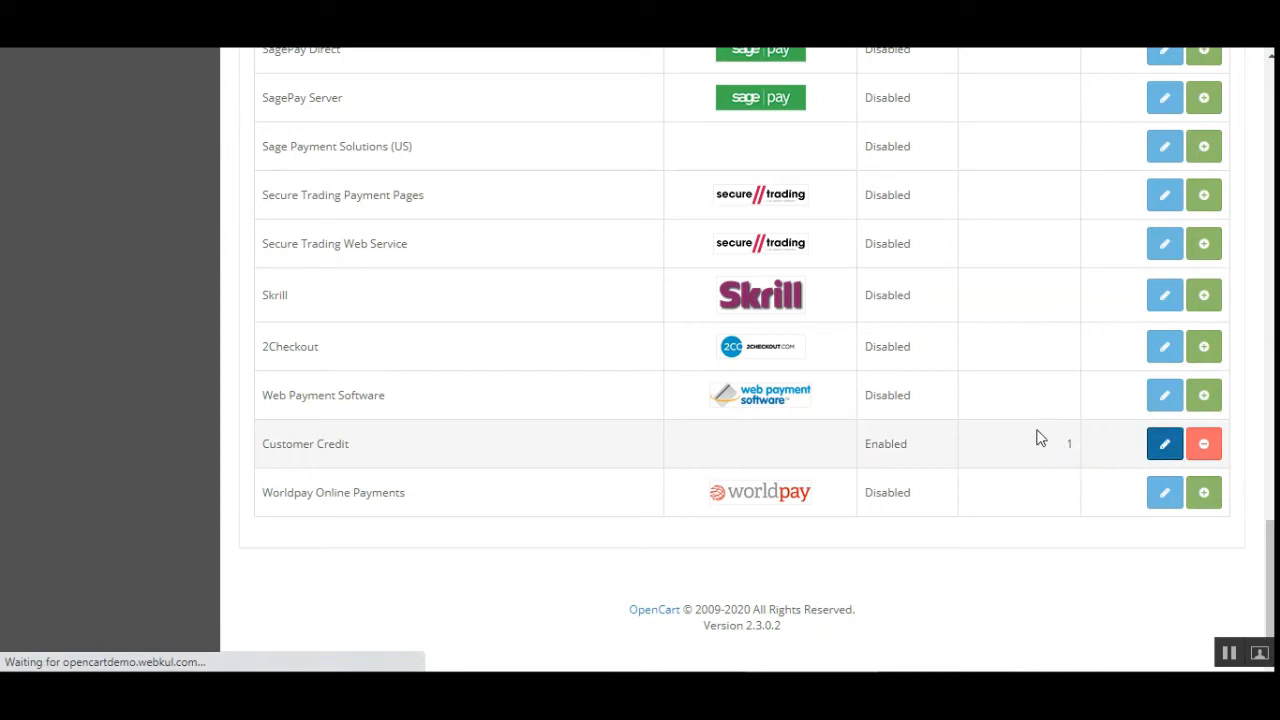
# Show the full admin navigation and check which Status options the Customer Credit payment module offers.
pyautogui.scroll(2, 612, 410)
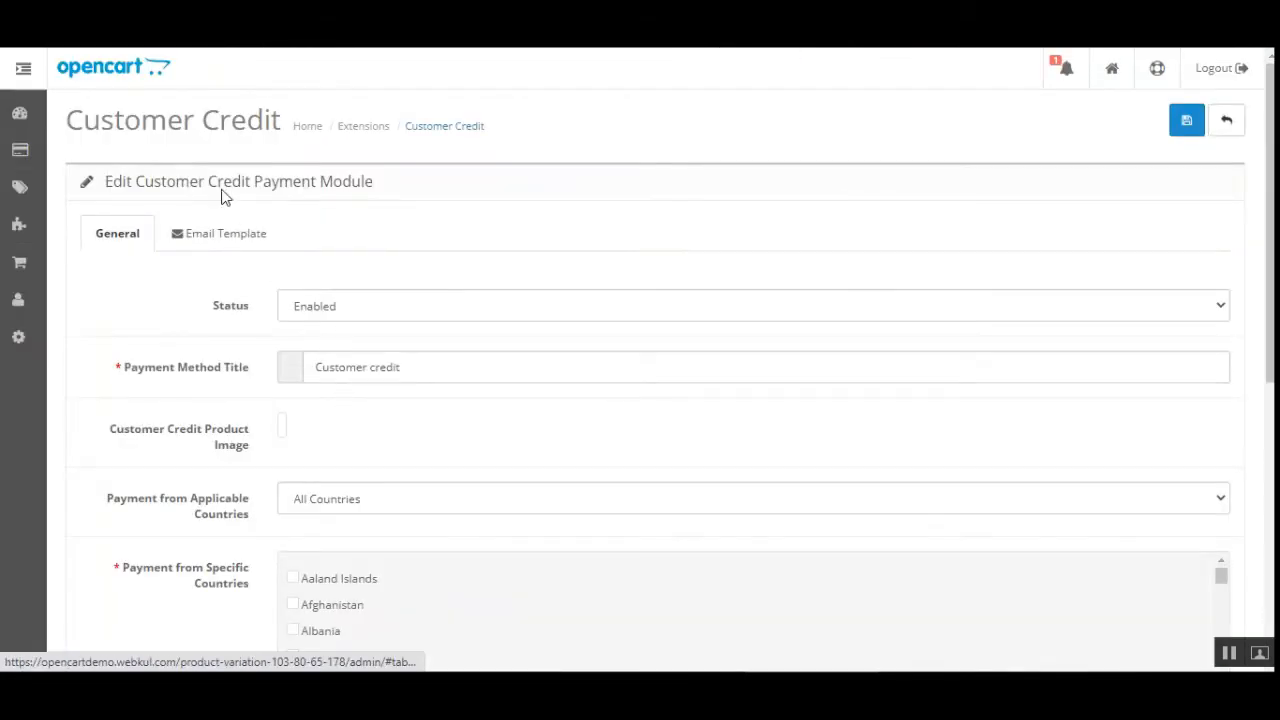
pyautogui.click(21, 80)
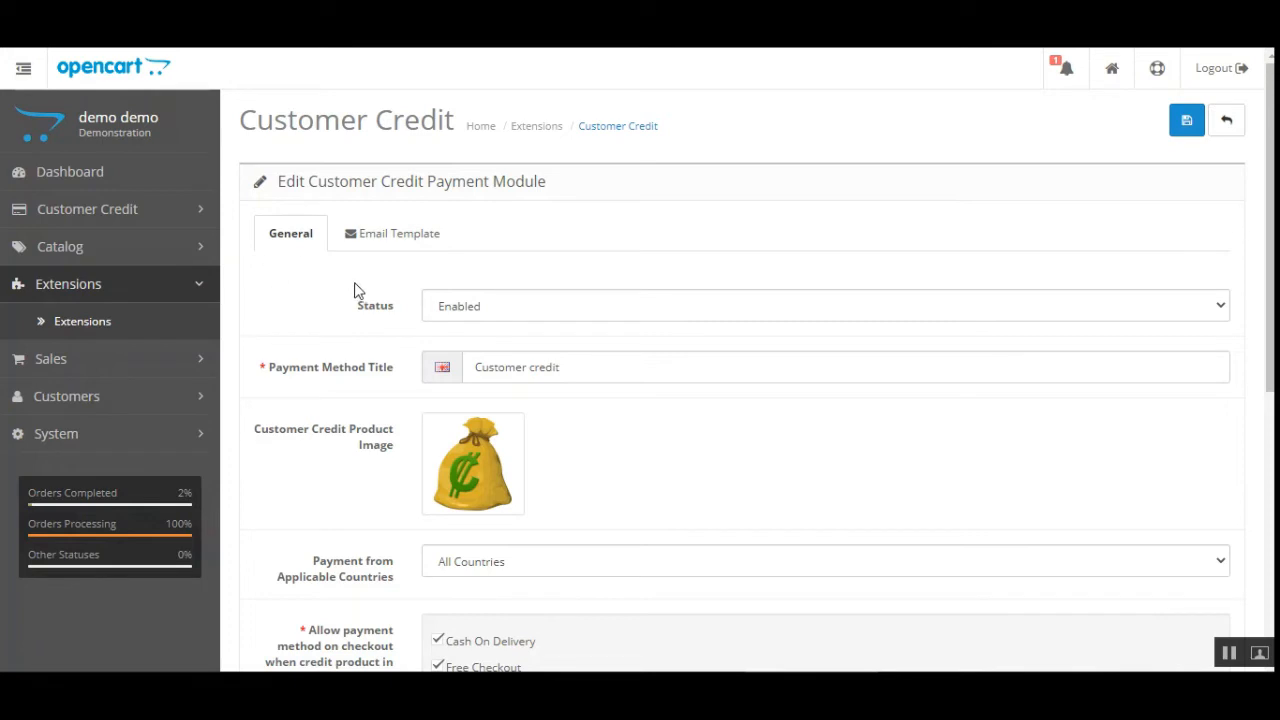
pyautogui.click(476, 306)
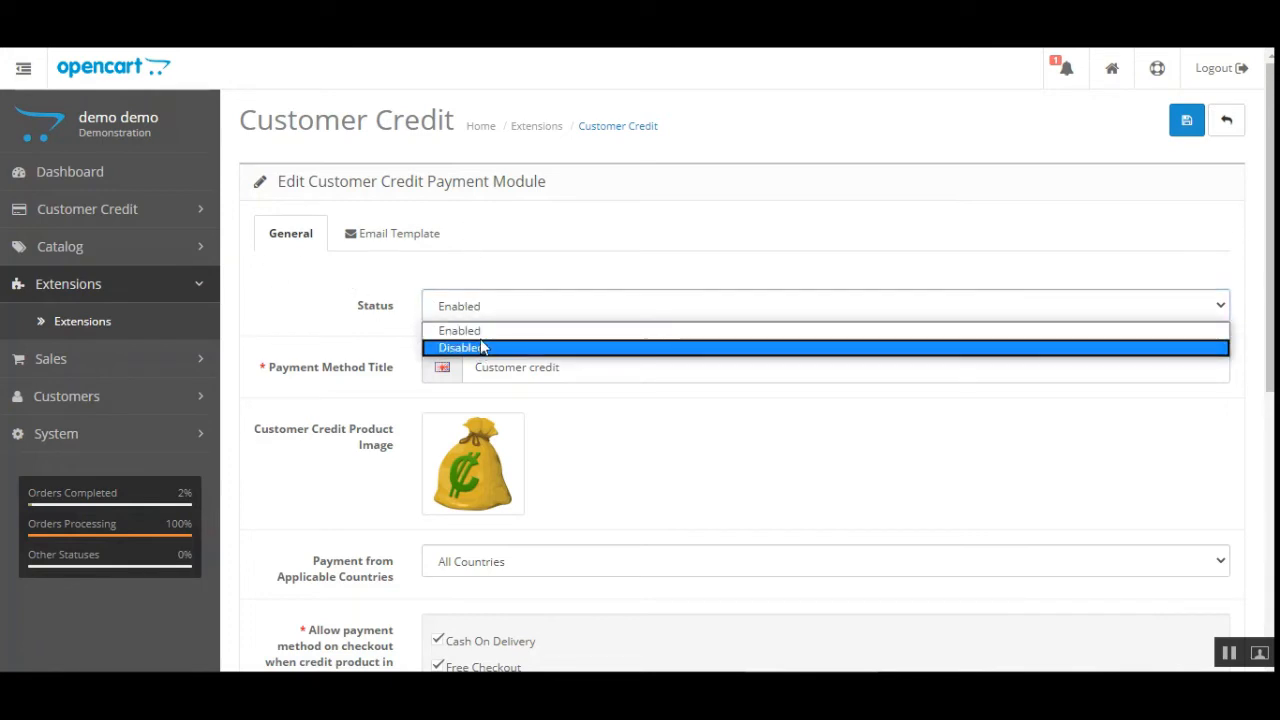
pyautogui.click(276, 338)
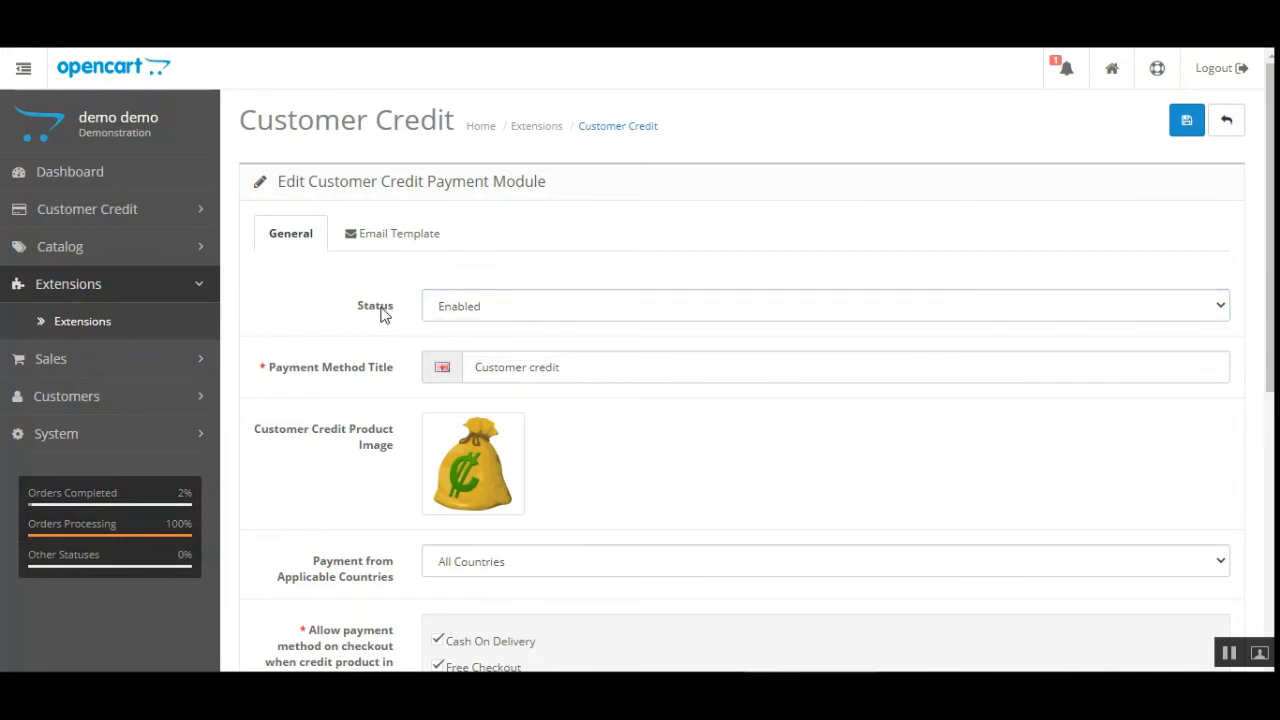
pyautogui.click(512, 308)
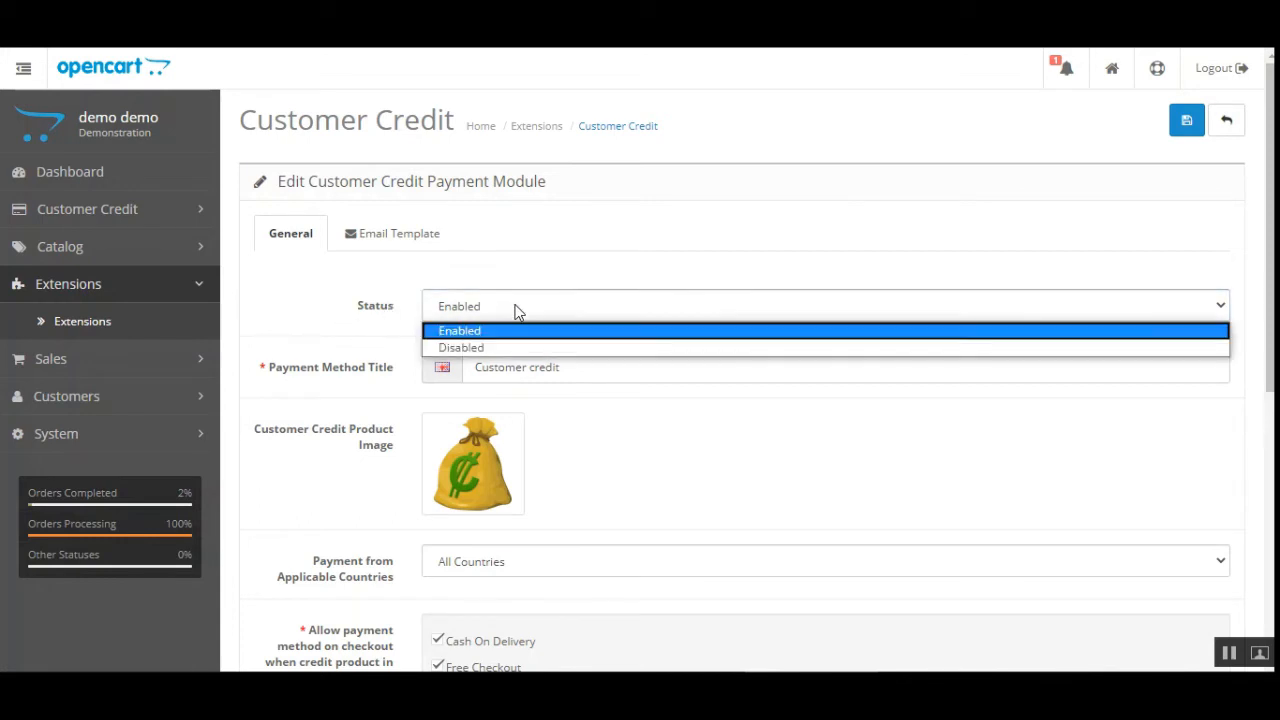
pyautogui.click(300, 322)
# Review the Payment Method Title and the Customer Credit Product Image in the general settings.
pyautogui.scroll(-2, 364, 346)
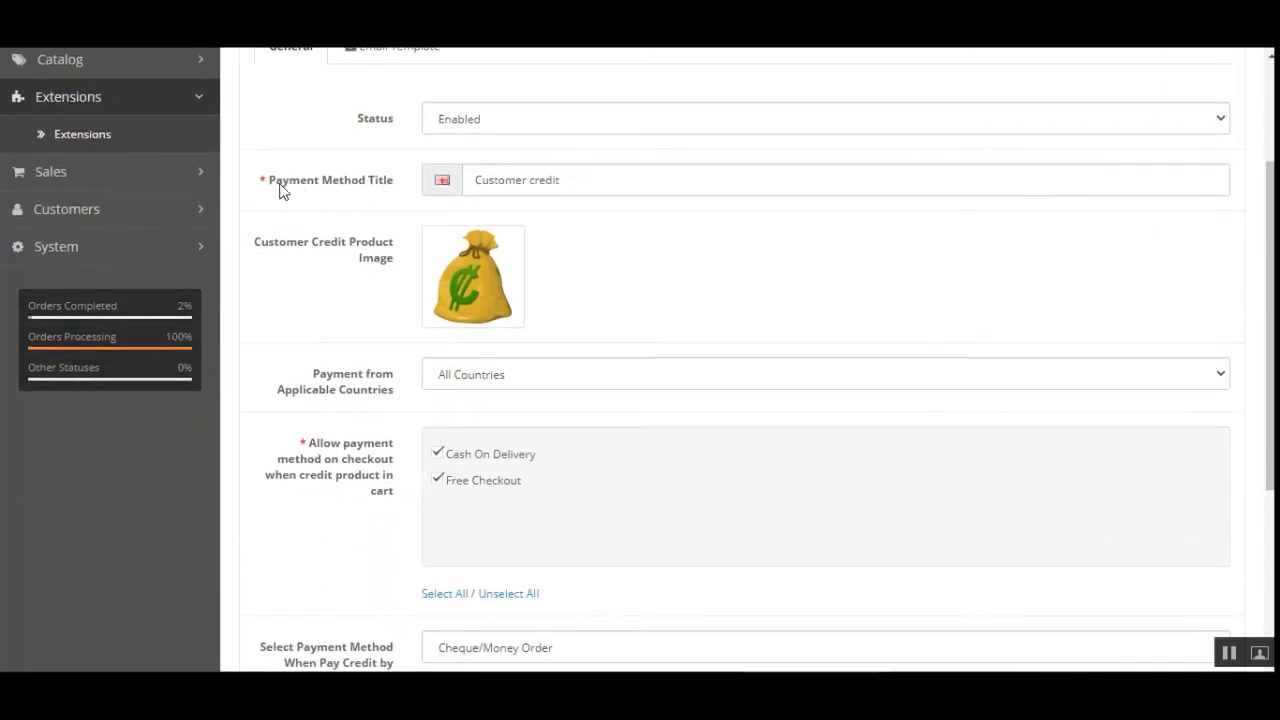
pyautogui.moveTo(285, 189); pyautogui.dragTo(380, 186)
pyautogui.click(457, 211)
pyautogui.moveTo(560, 183); pyautogui.dragTo(473, 188)
pyautogui.moveTo(585, 182); pyautogui.dragTo(467, 186)
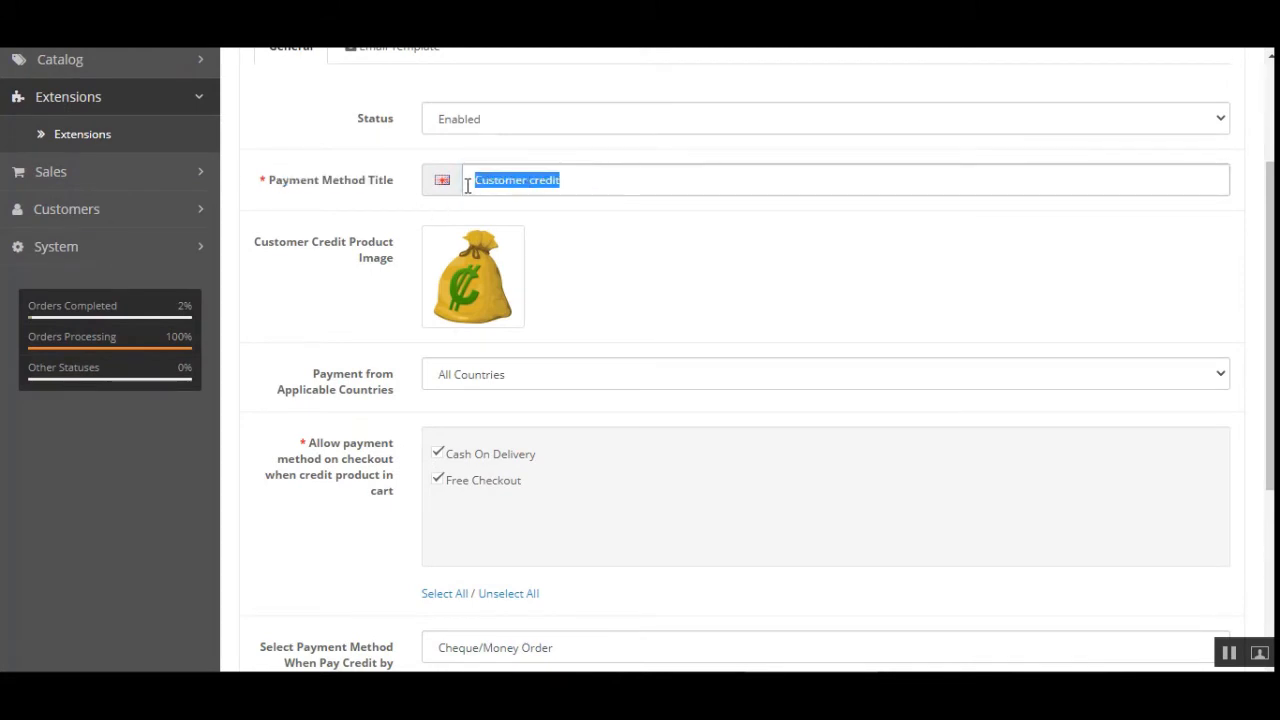
pyautogui.click(562, 180)
pyautogui.moveTo(302, 182); pyautogui.dragTo(381, 182)
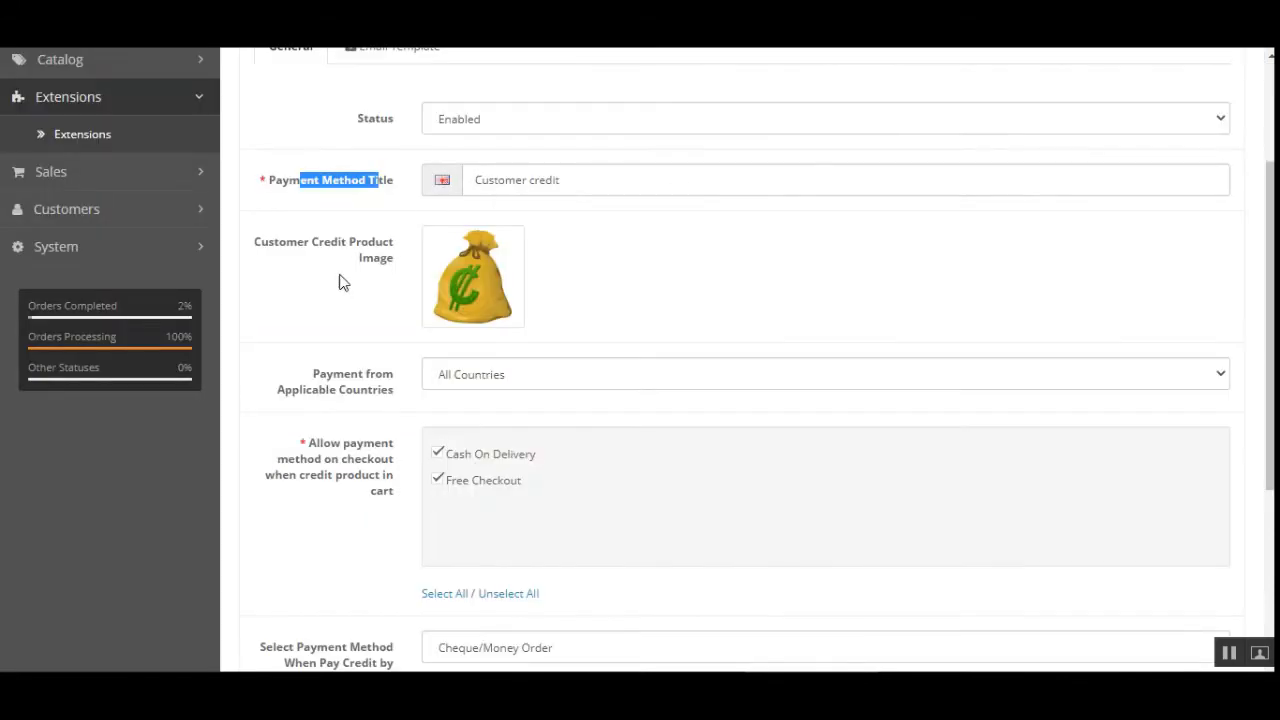
pyautogui.click(339, 283)
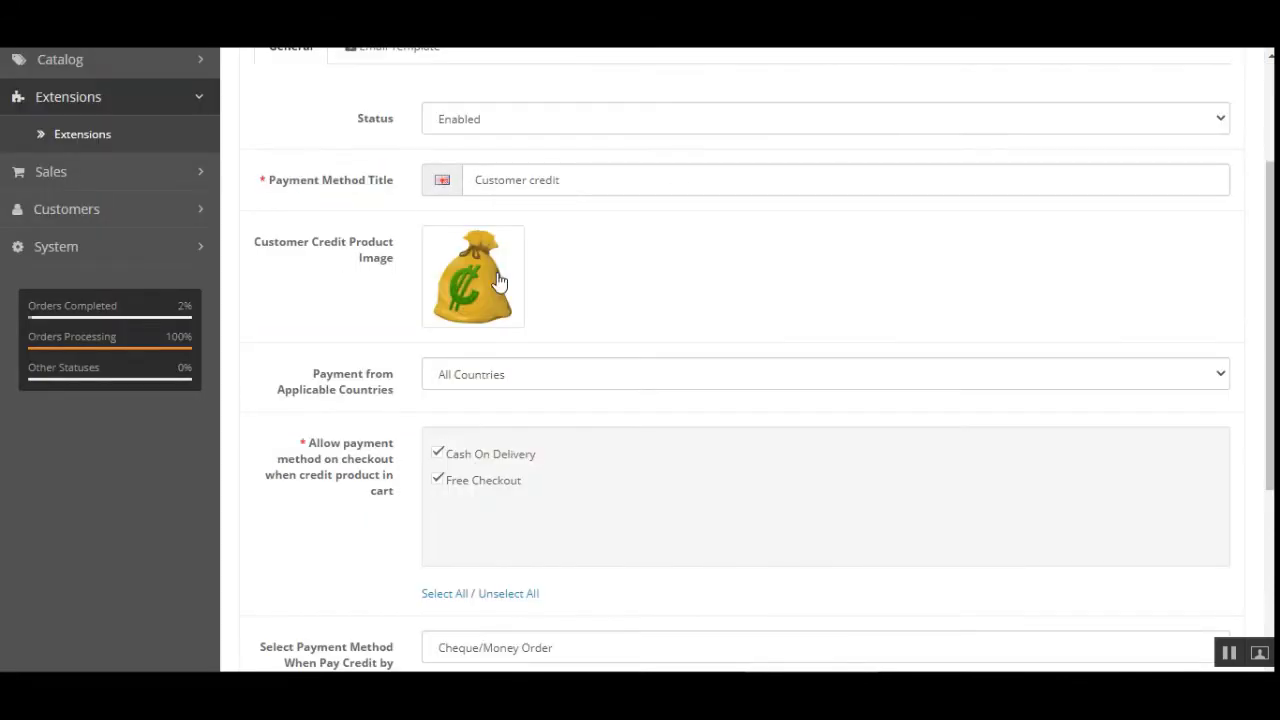
pyautogui.scroll(-2, 948, 289)
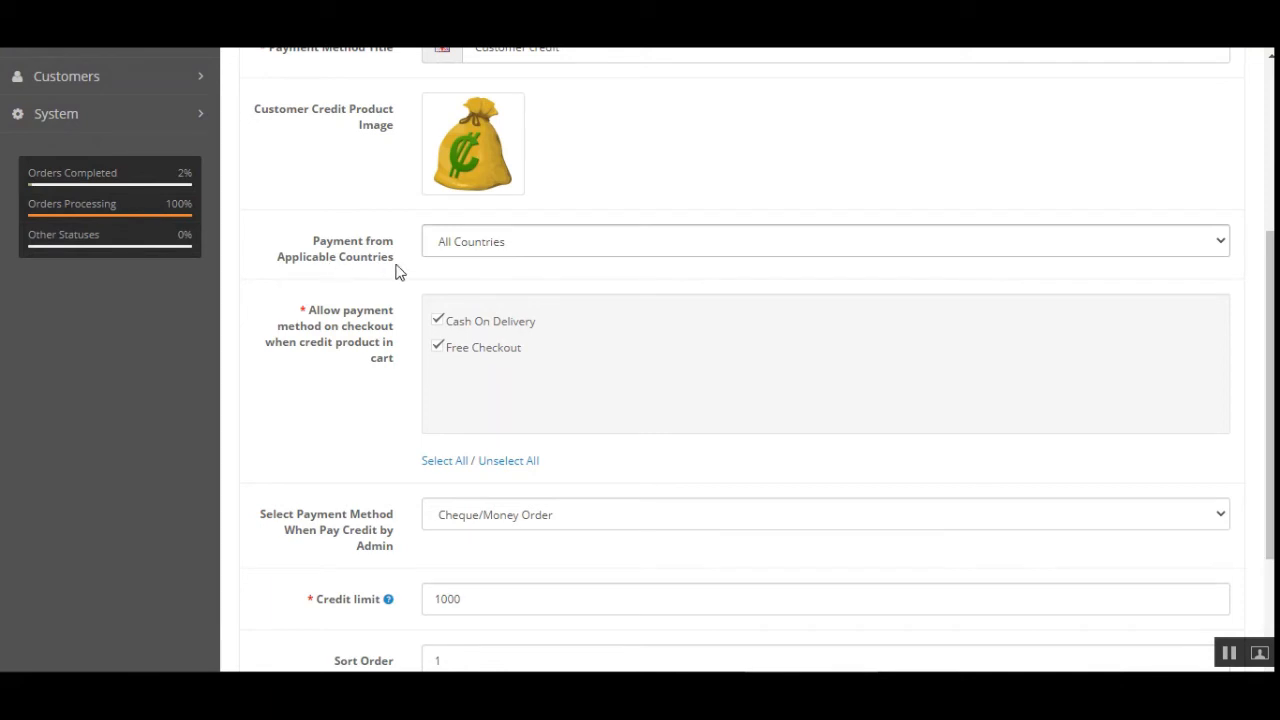
# Restrict the applicable payment countries to Specific Countries and select Afghanistan, Albania and Algeria.
pyautogui.click(606, 243)
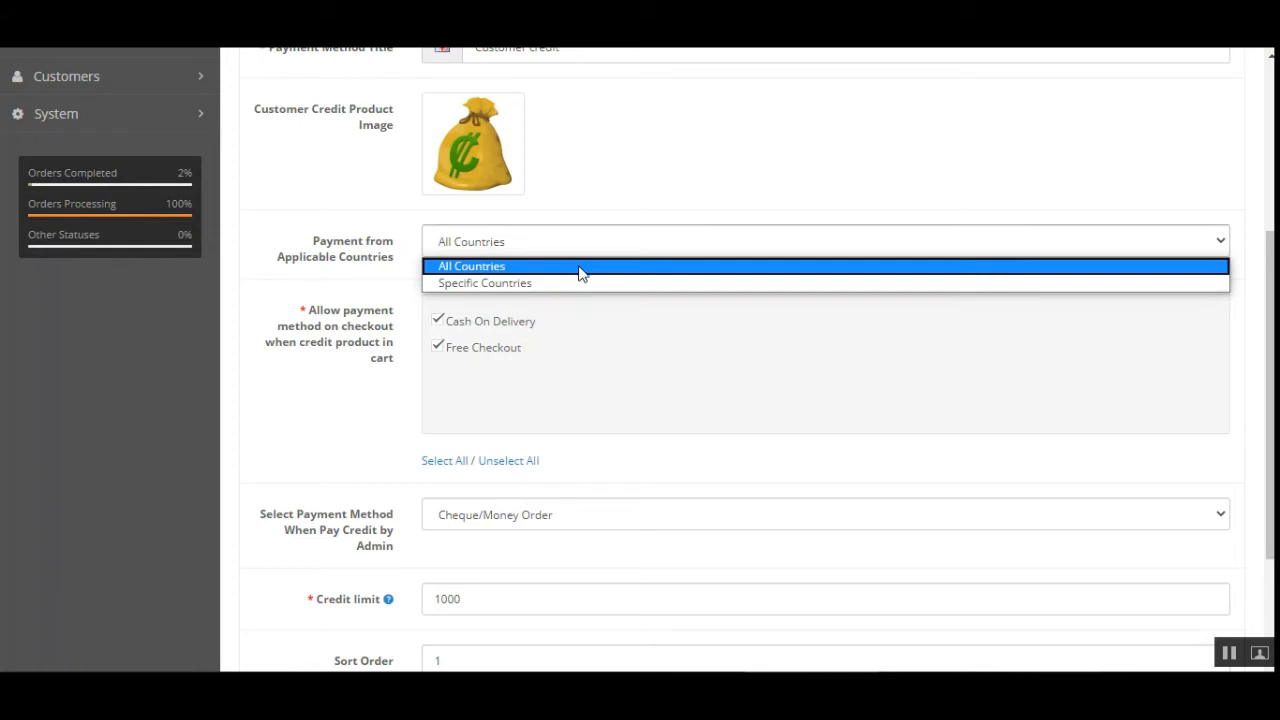
pyautogui.click(576, 284)
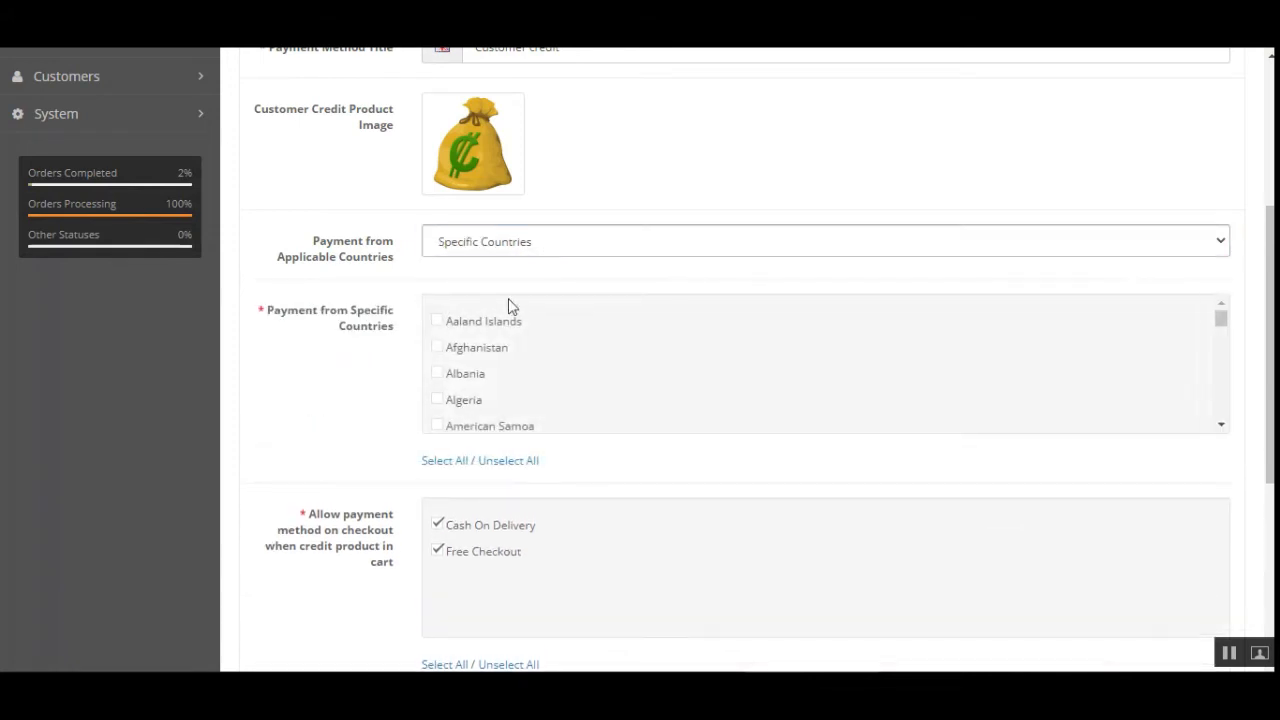
pyautogui.click(440, 348)
pyautogui.click(439, 373)
pyautogui.click(438, 399)
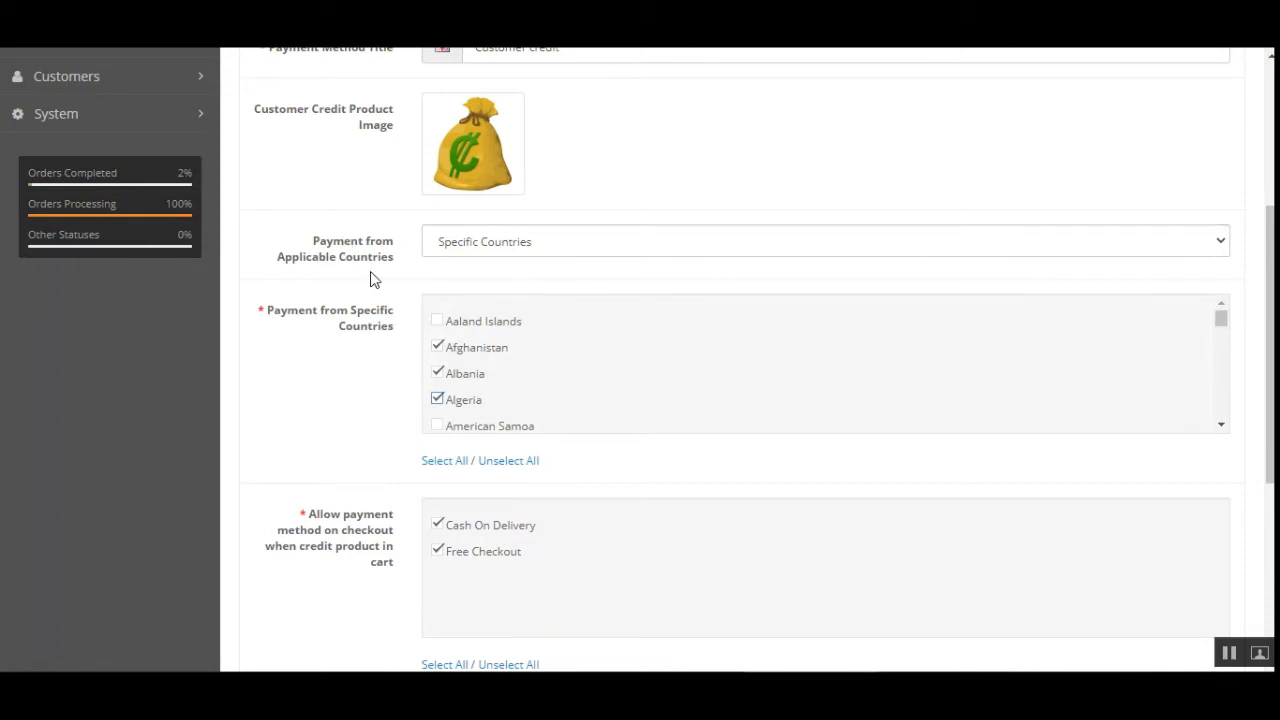
# Set Payment from Applicable Countries back to All Countries.
pyautogui.click(443, 245)
pyautogui.click(445, 263)
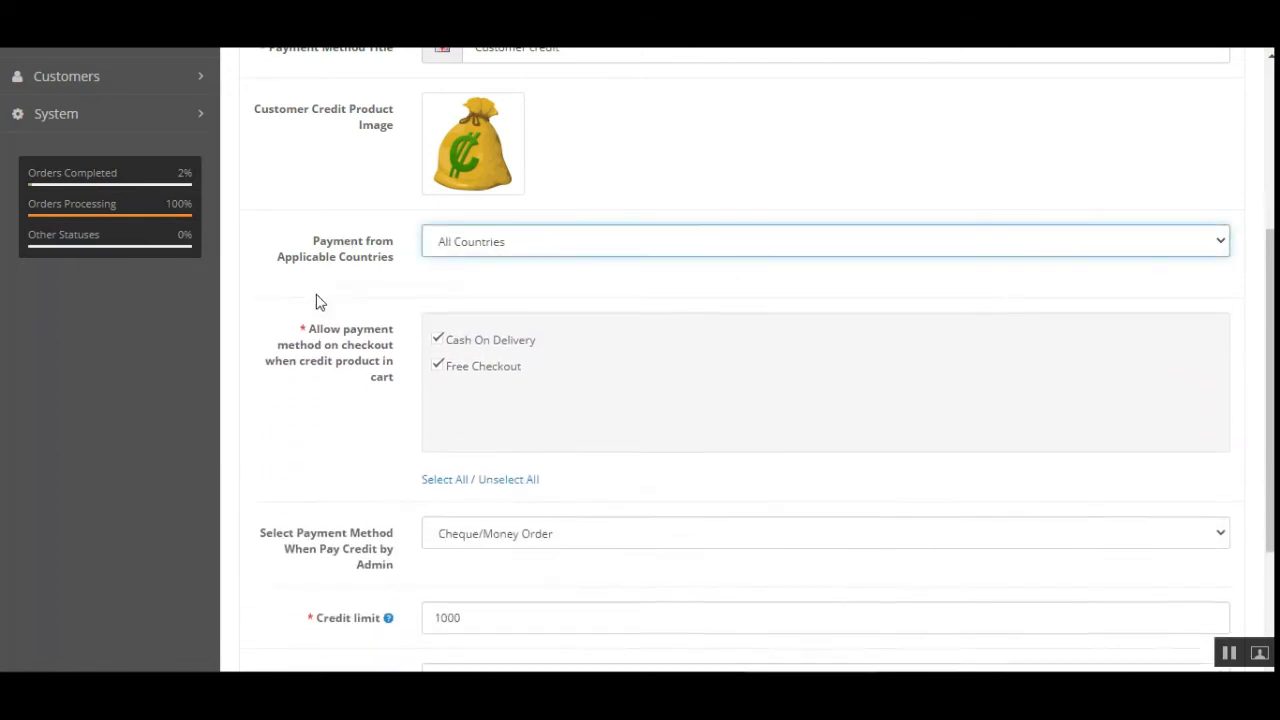
pyautogui.click(350, 252)
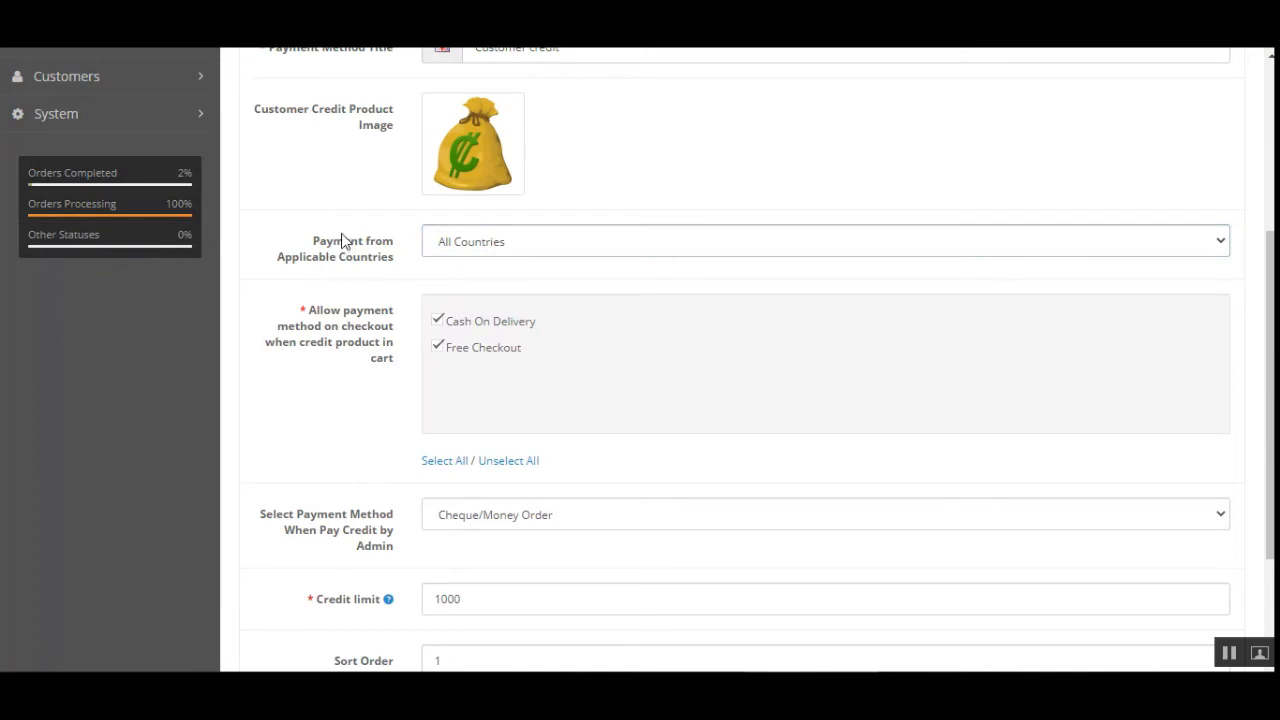
pyautogui.click(360, 264)
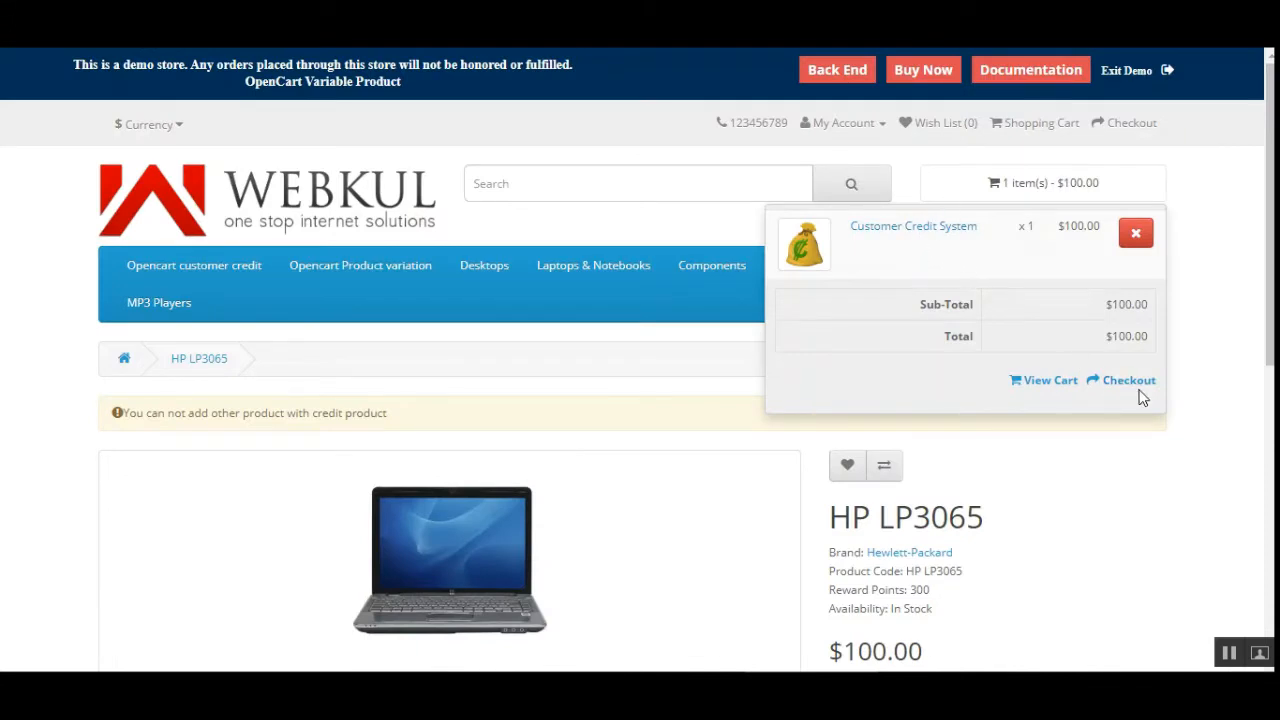
# Start checkout for the credit product in the storefront cart and review the allowed checkout payment methods in the admin settings.
pyautogui.click(1132, 385)
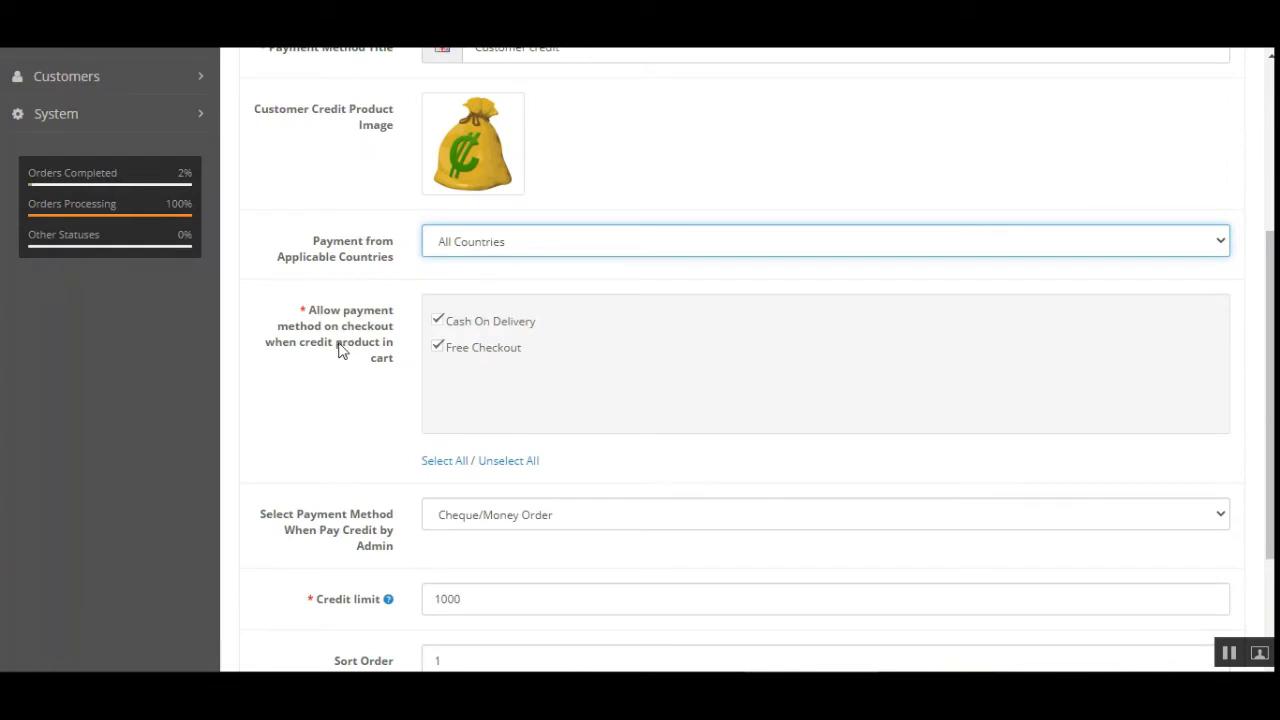
pyautogui.click(438, 345)
pyautogui.scroll(-3, 437, 420)
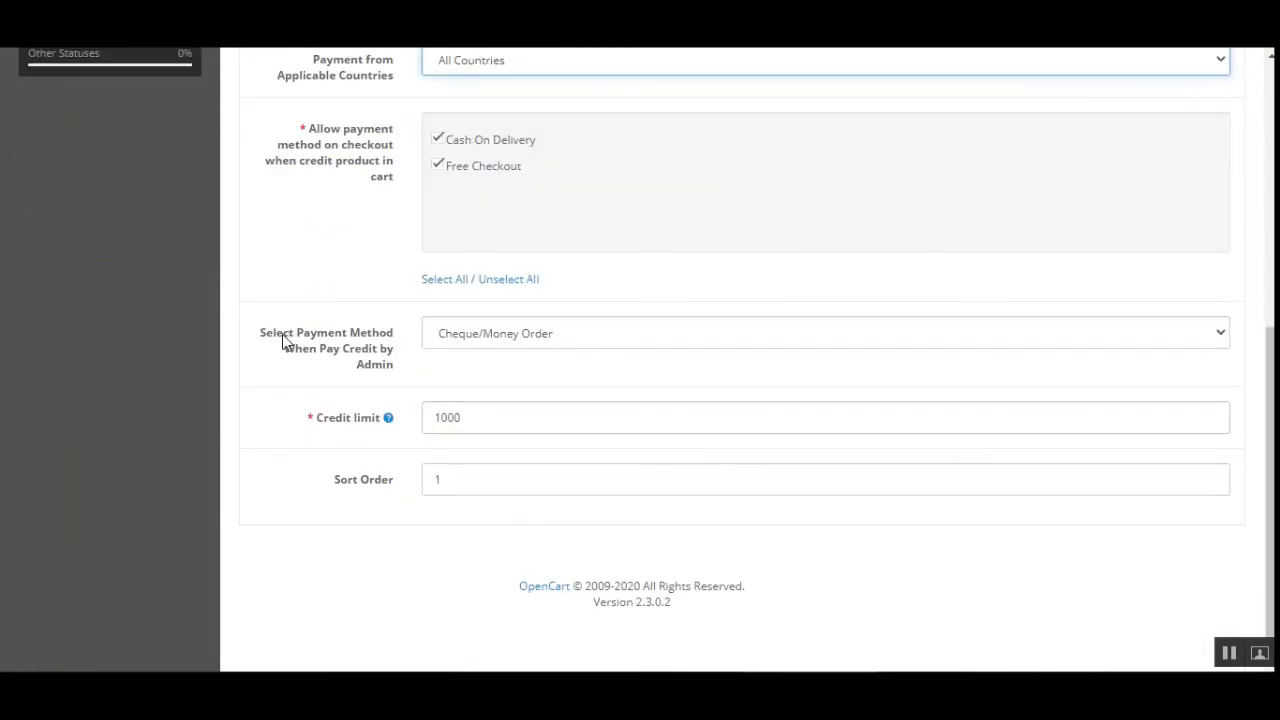
# Check which payment methods are available for credit paid by the admin.
pyautogui.moveTo(283, 341); pyautogui.dragTo(390, 365)
pyautogui.moveTo(308, 360); pyautogui.dragTo(390, 378)
pyautogui.click(390, 387)
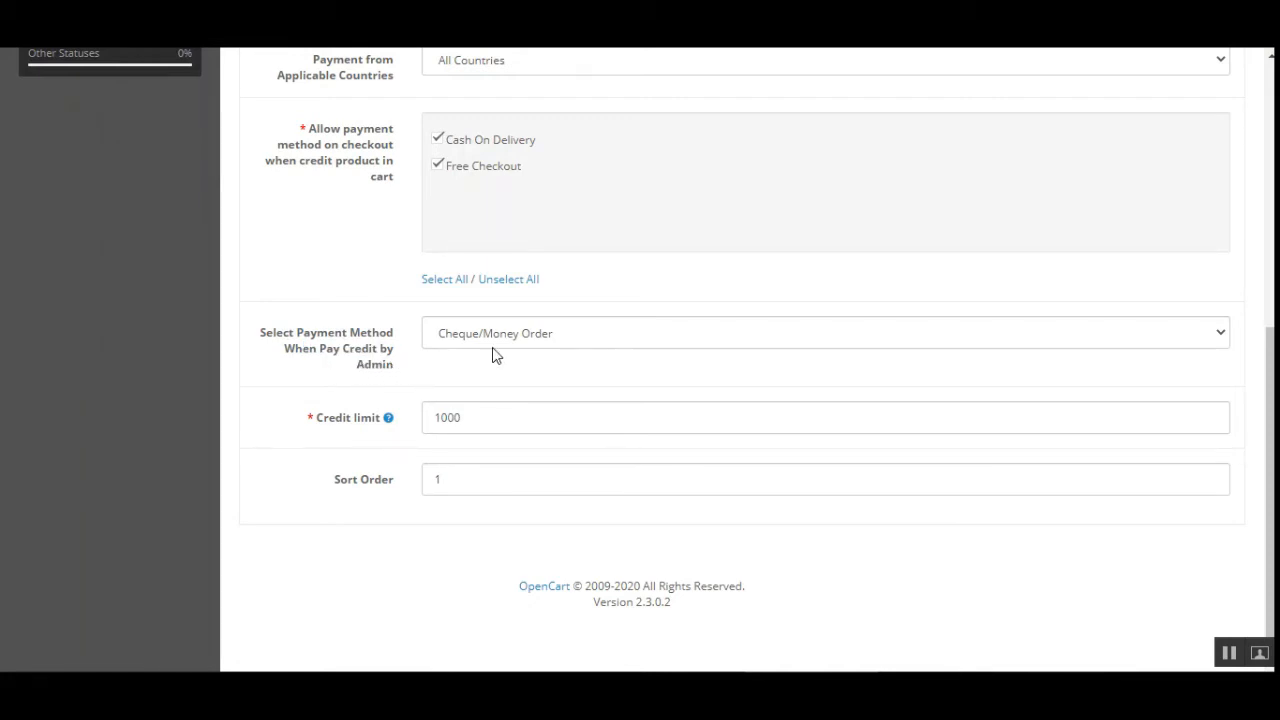
pyautogui.click(548, 341)
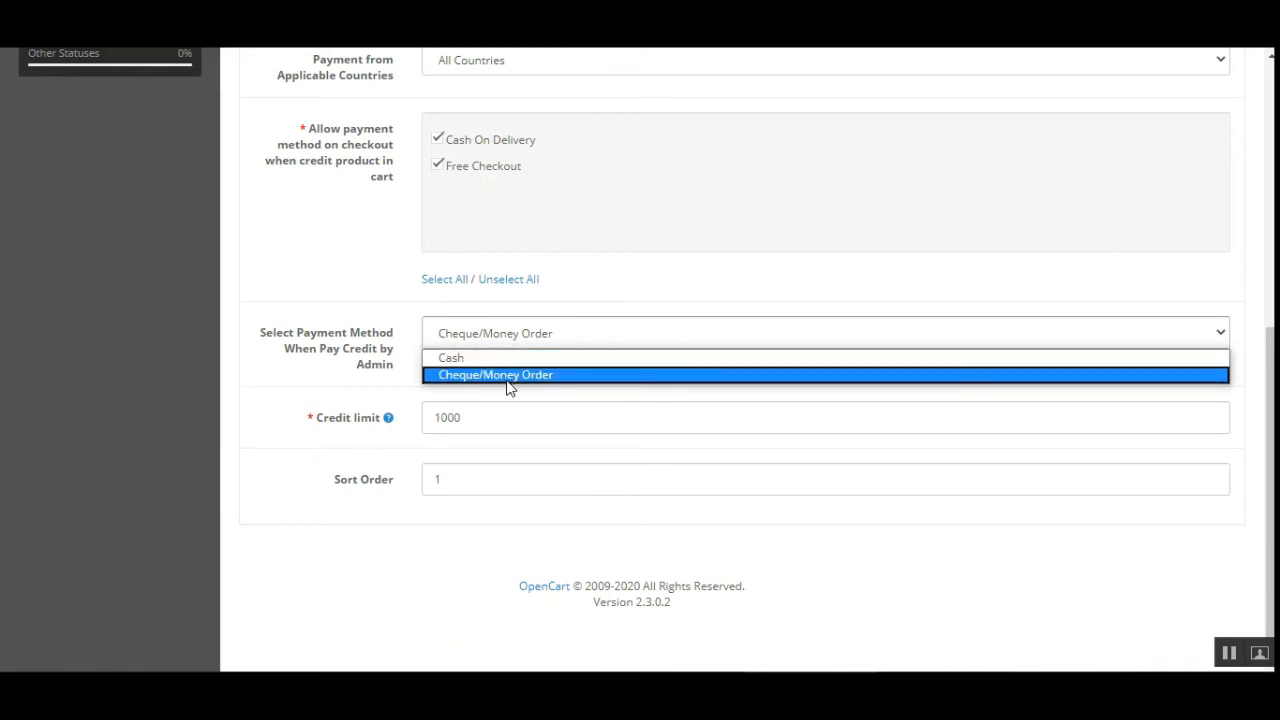
pyautogui.click(320, 392)
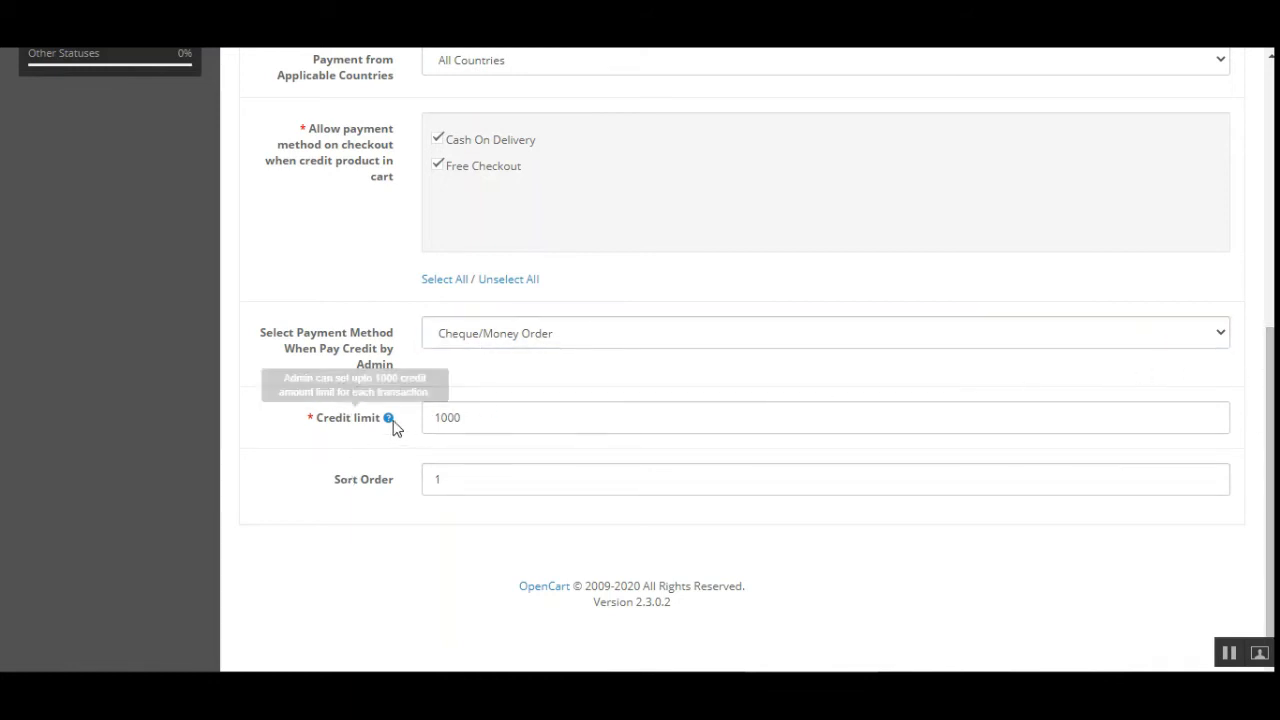
# Read the help hint for the Credit limit and check its configured value.
pyautogui.moveTo(380, 427)
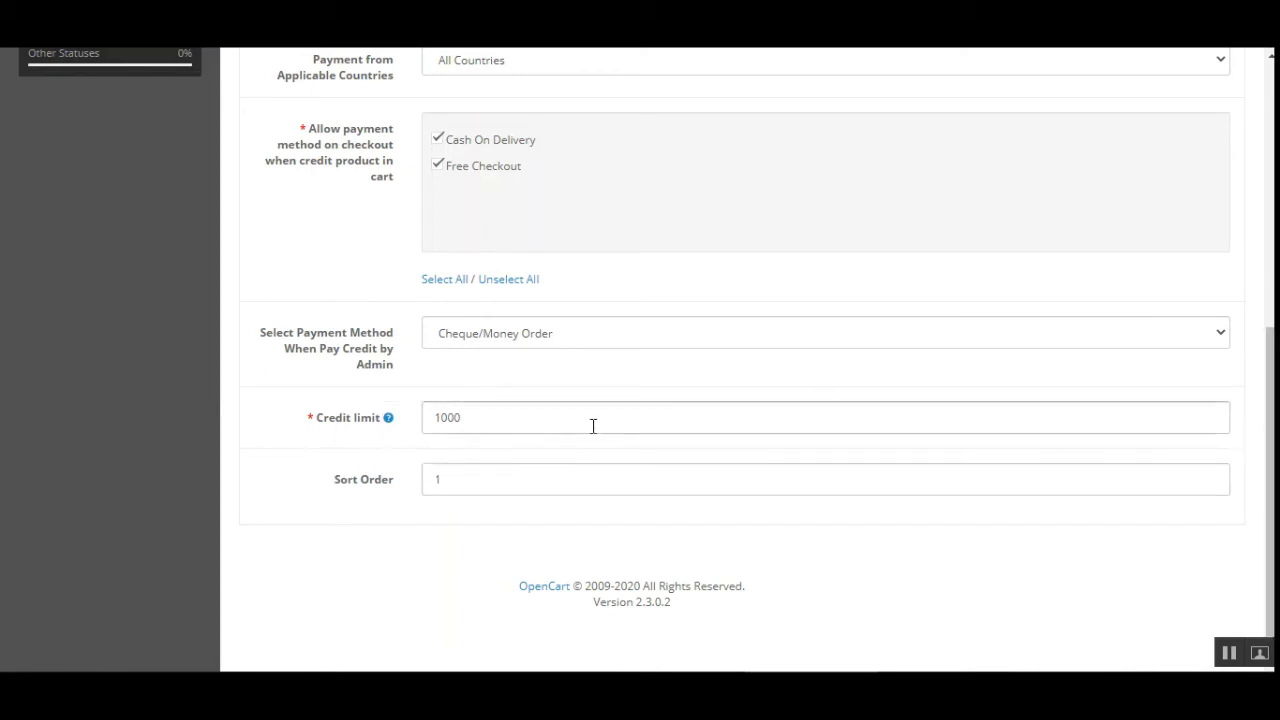
pyautogui.moveTo(471, 416); pyautogui.dragTo(405, 425)
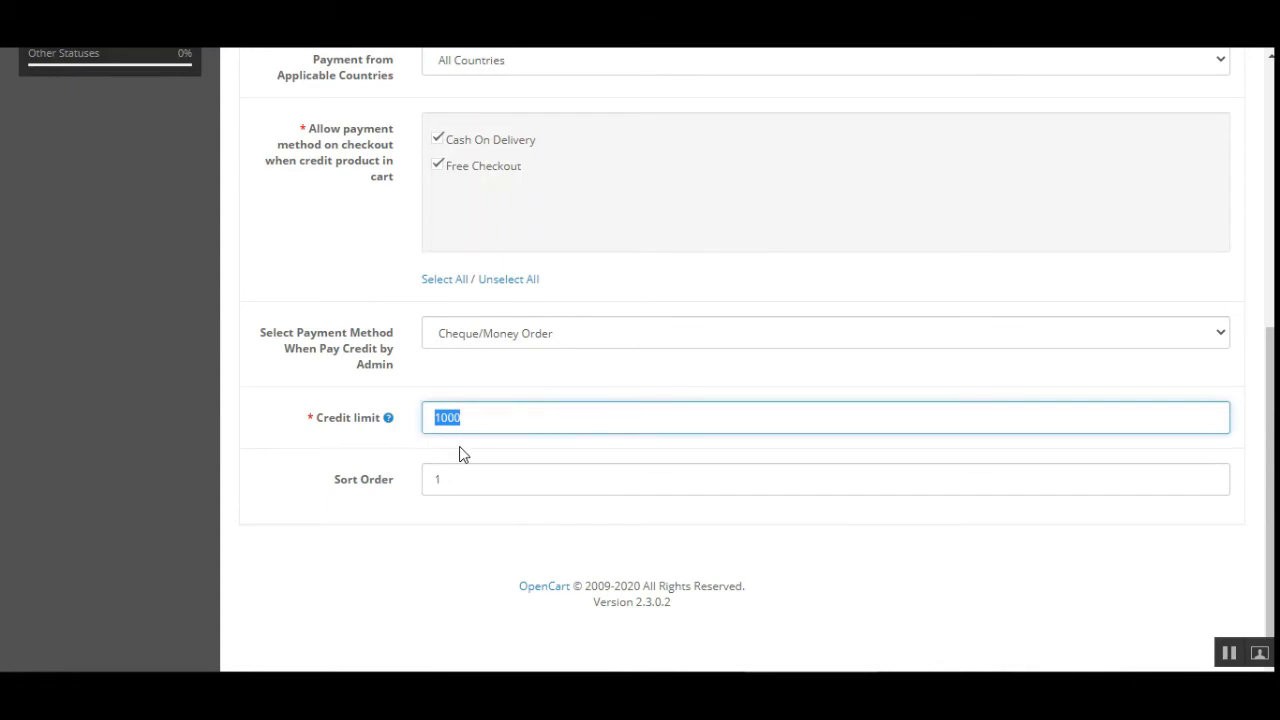
pyautogui.click(470, 422)
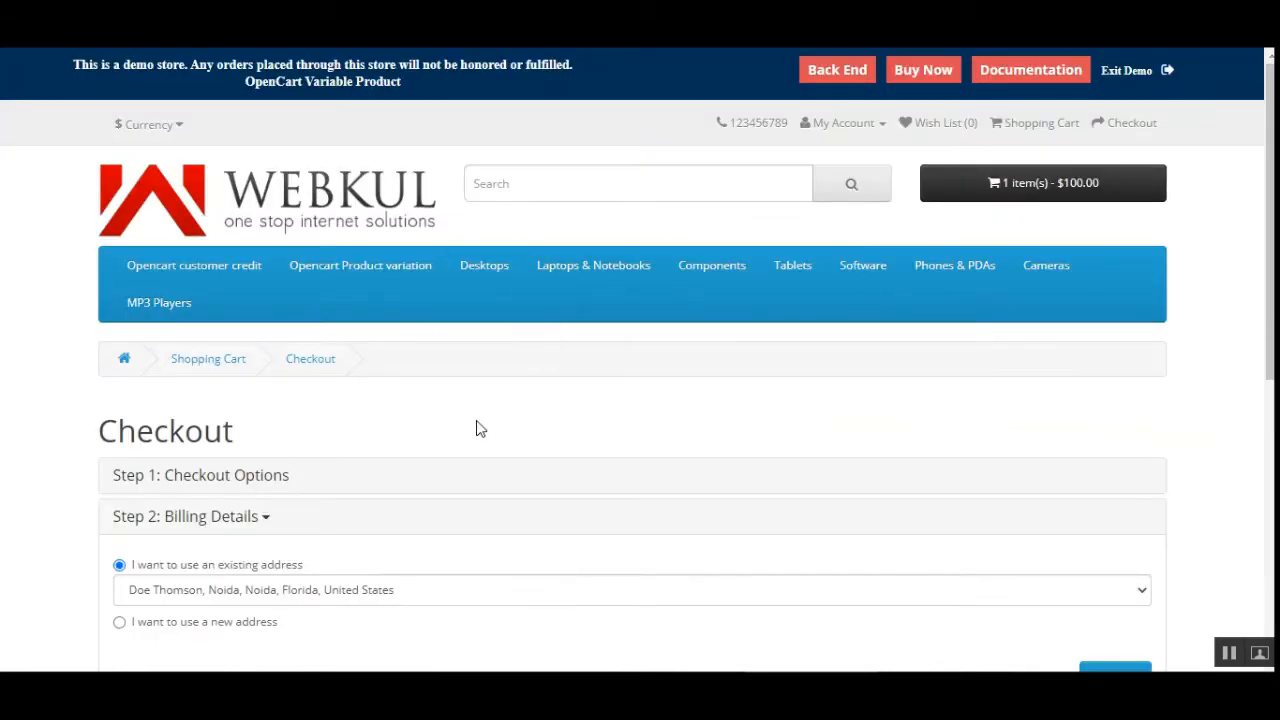
# In the storefront checkout, use the existing billing address and Free Checkout, accept the Terms & Conditions and continue to order confirmation.
pyautogui.scroll(-3, 480, 435)
pyautogui.click(1112, 397)
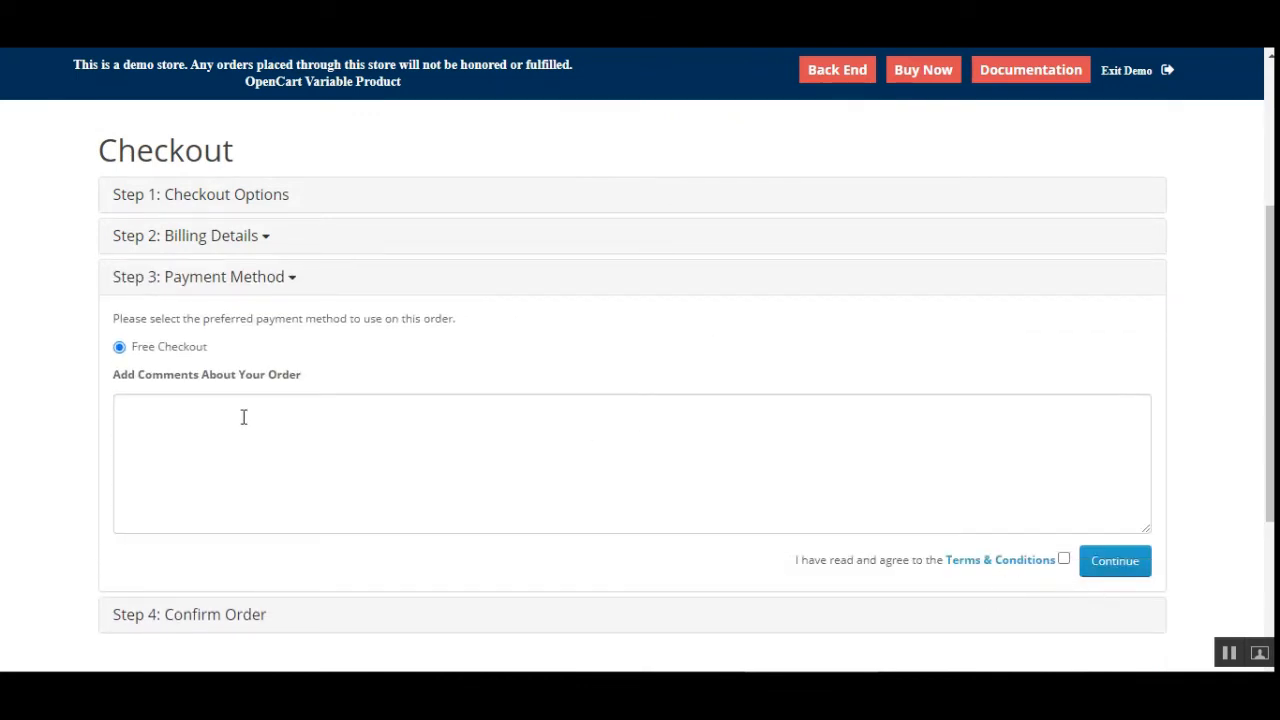
pyautogui.moveTo(176, 318); pyautogui.dragTo(350, 317)
pyautogui.click(350, 317)
pyautogui.click(1063, 560)
pyautogui.click(1115, 566)
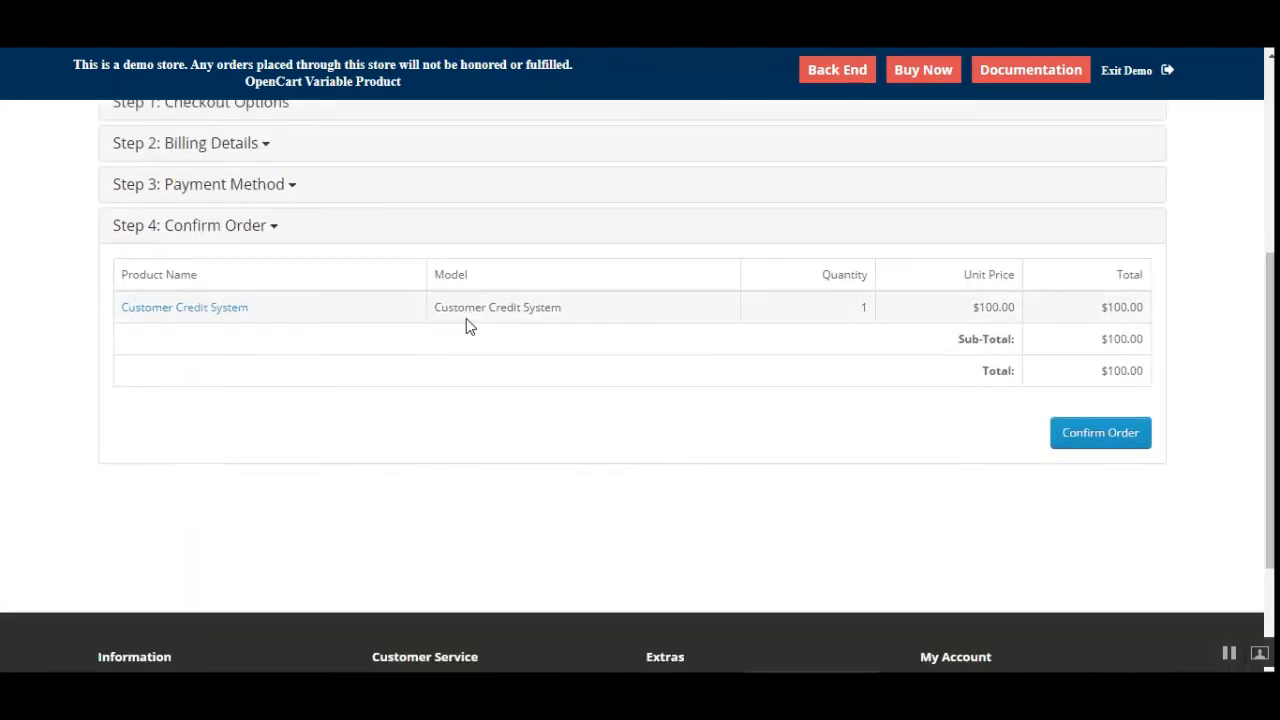
# Check the credit product in the order summary and remove Customer Credit System from the cart.
pyautogui.moveTo(458, 308); pyautogui.dragTo(545, 307)
pyautogui.moveTo(1271, 368); pyautogui.dragTo(1269, 172)
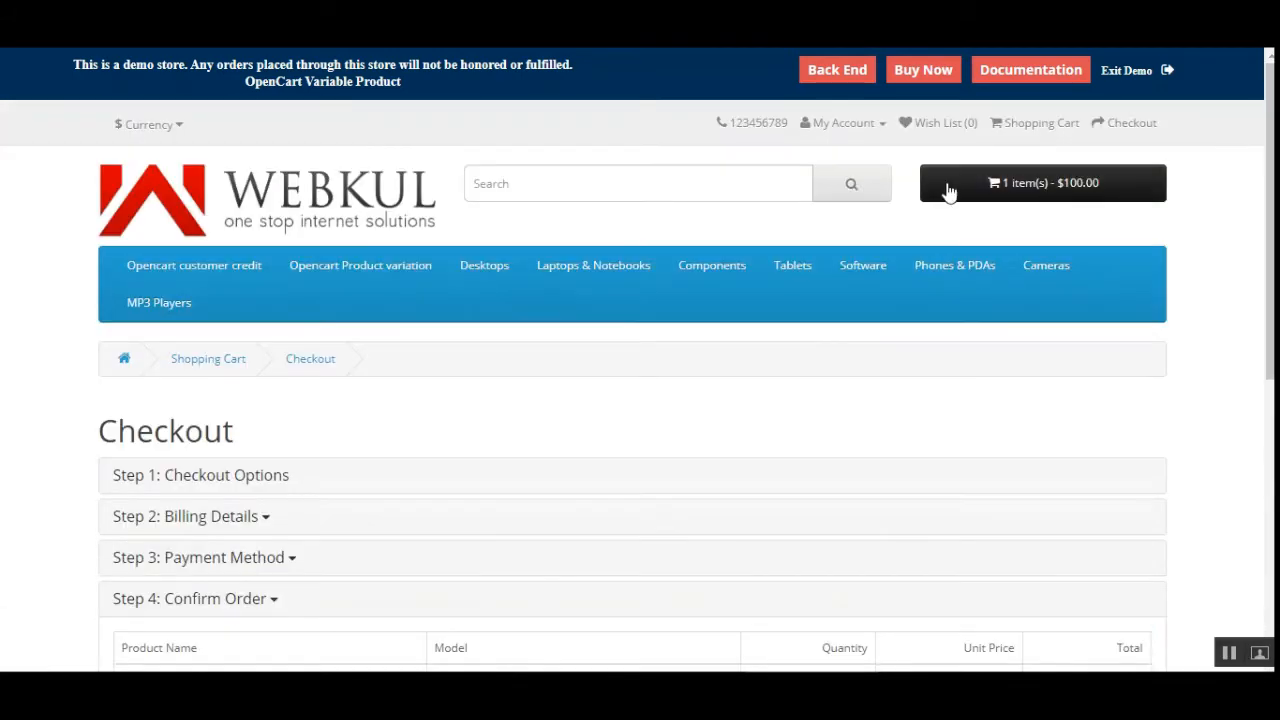
pyautogui.click(1071, 191)
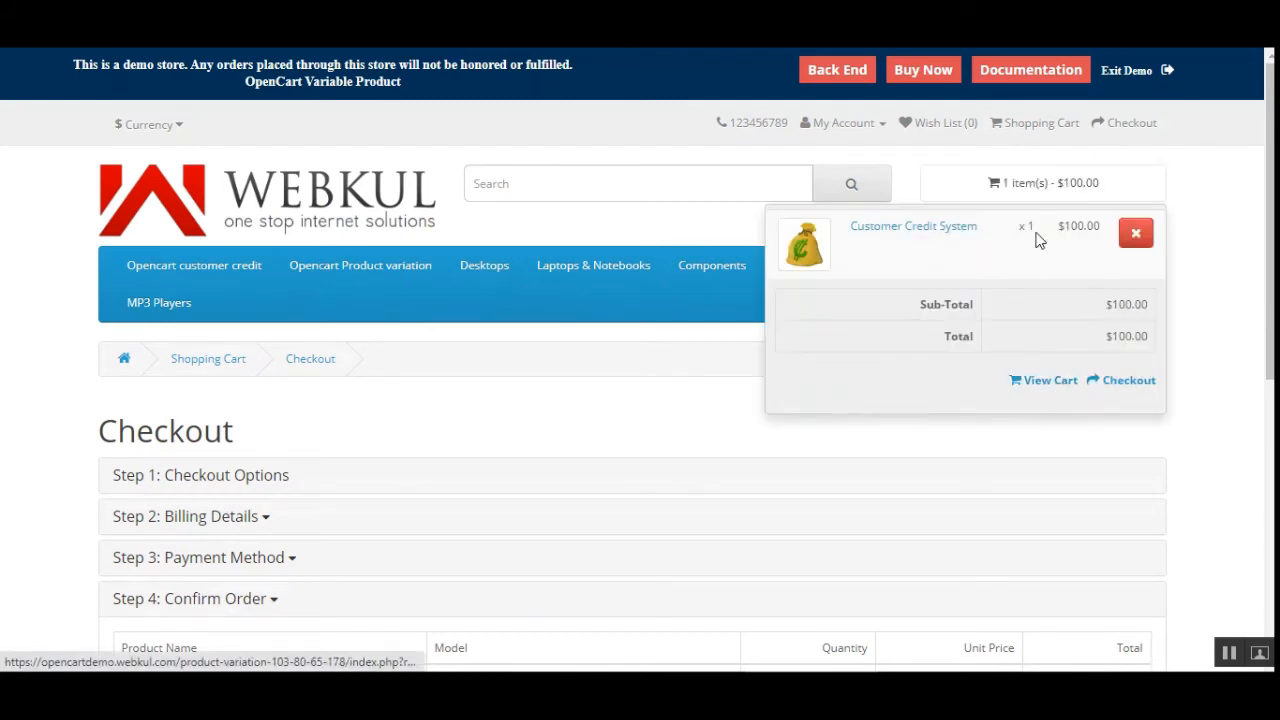
pyautogui.click(1135, 238)
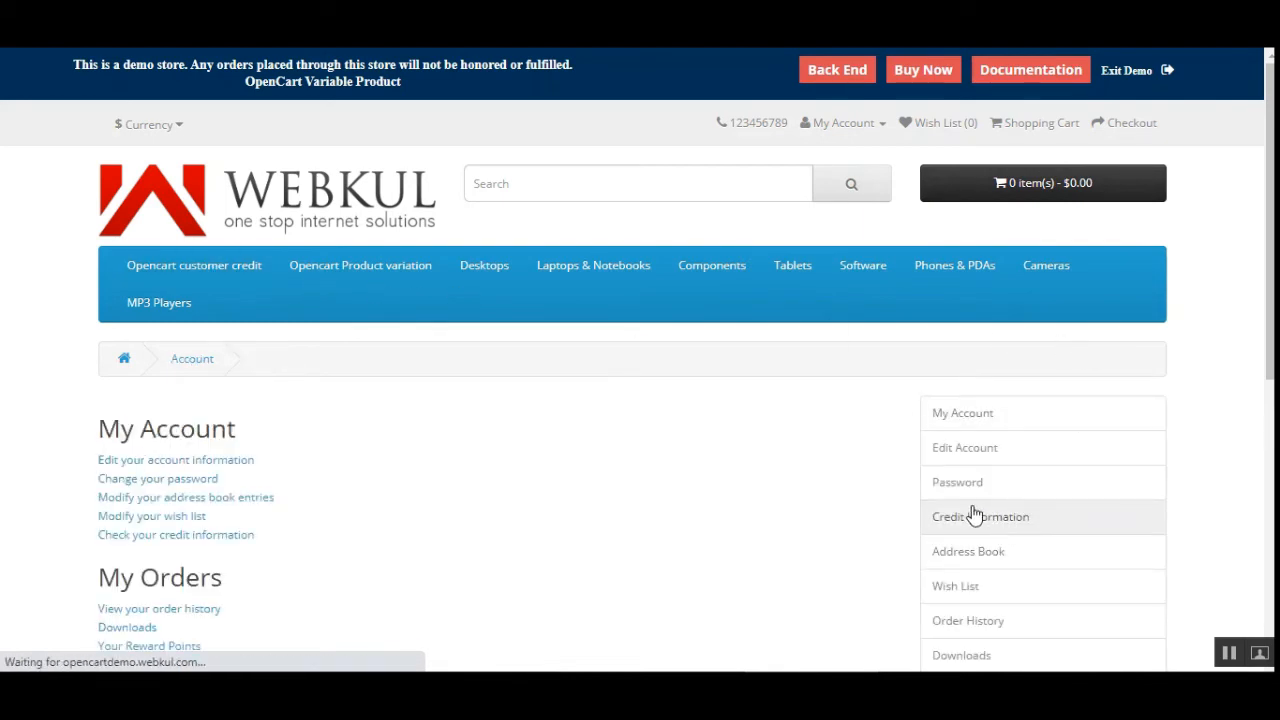
# Open the account's Credit Information and try to add a credit amount of 1200.
pyautogui.click(971, 527)
pyautogui.scroll(-3, 377, 586)
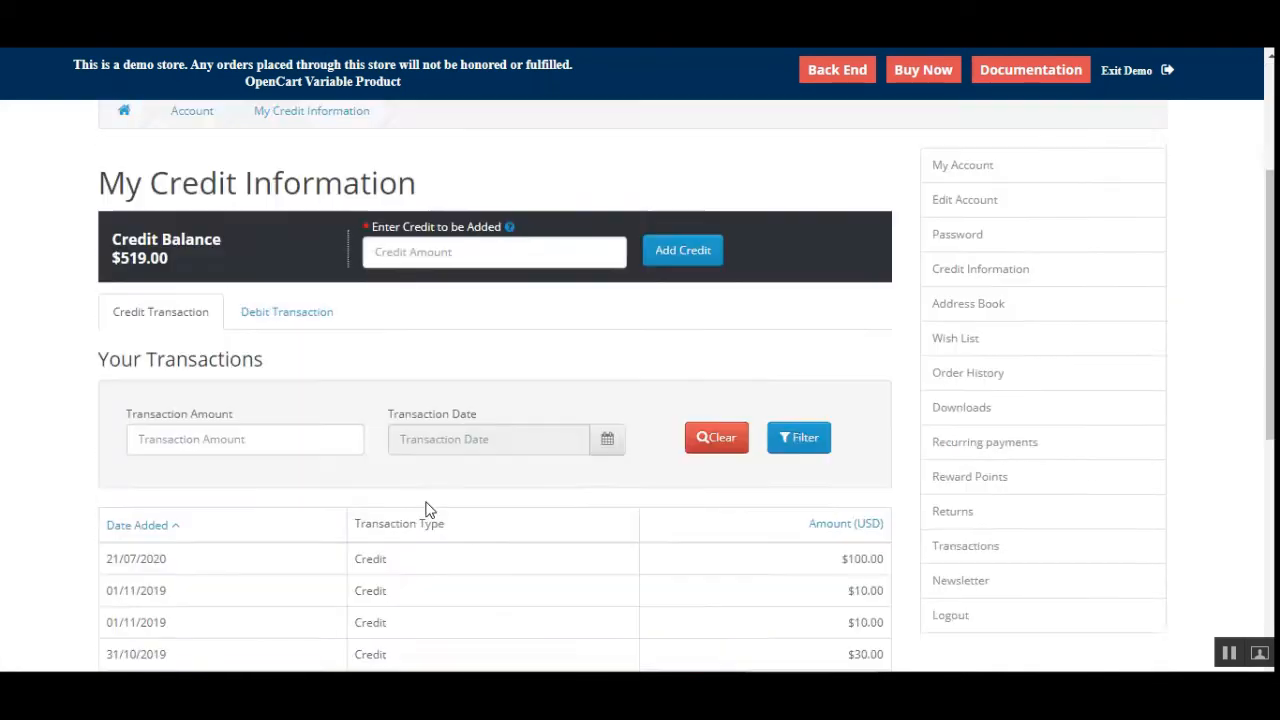
pyautogui.click(452, 219)
pyautogui.write('1200')
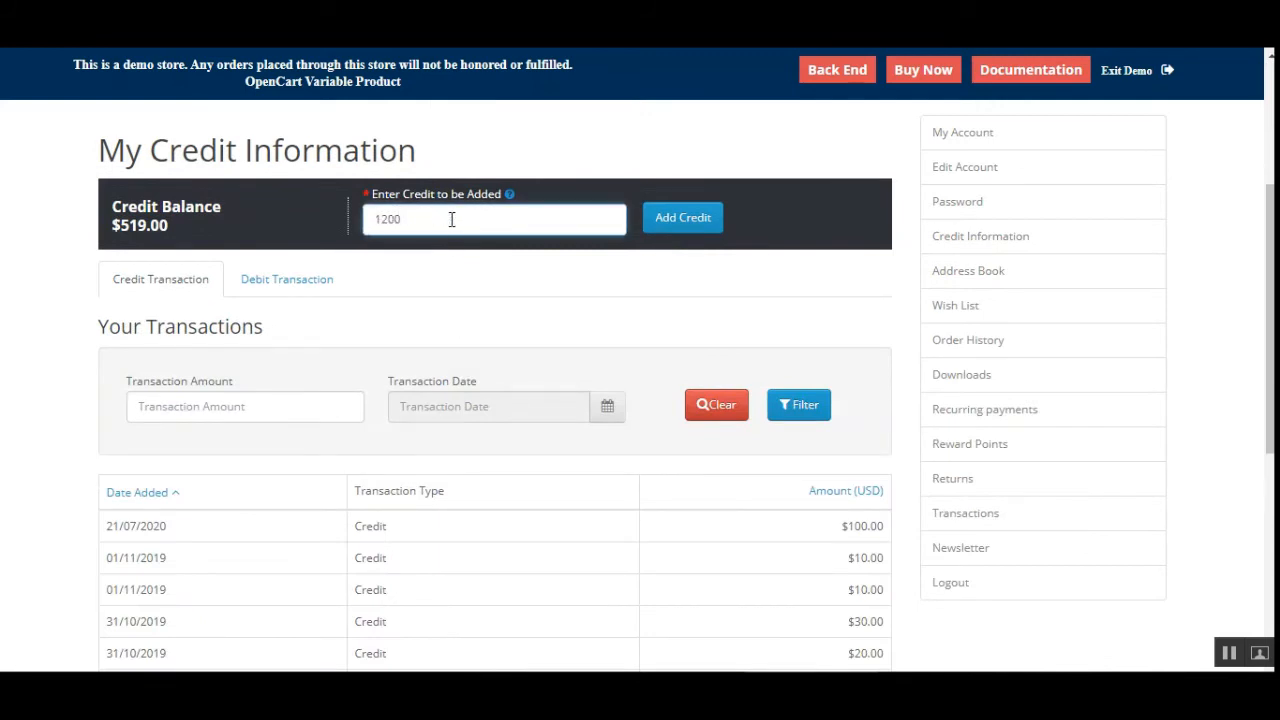
pyautogui.click(704, 224)
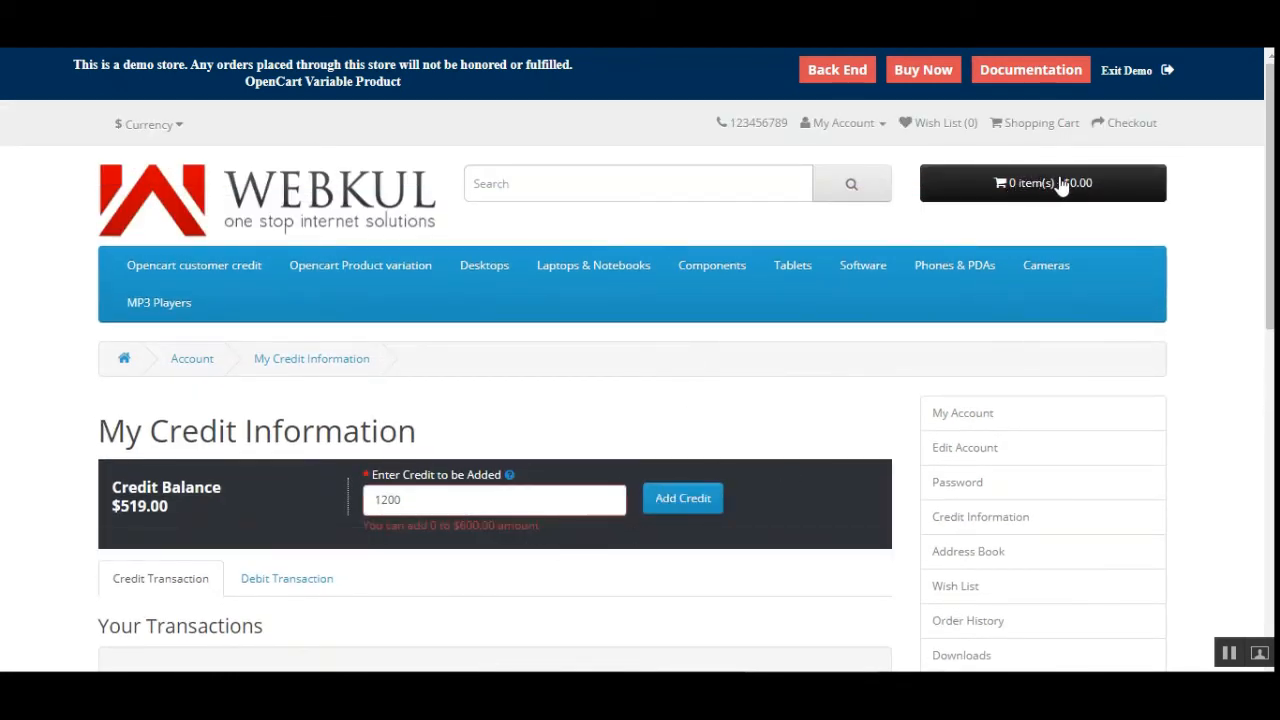
# Read the permitted amount range shown under the credit amount field.
pyautogui.moveTo(386, 530); pyautogui.dragTo(553, 527)
pyautogui.click(490, 528)
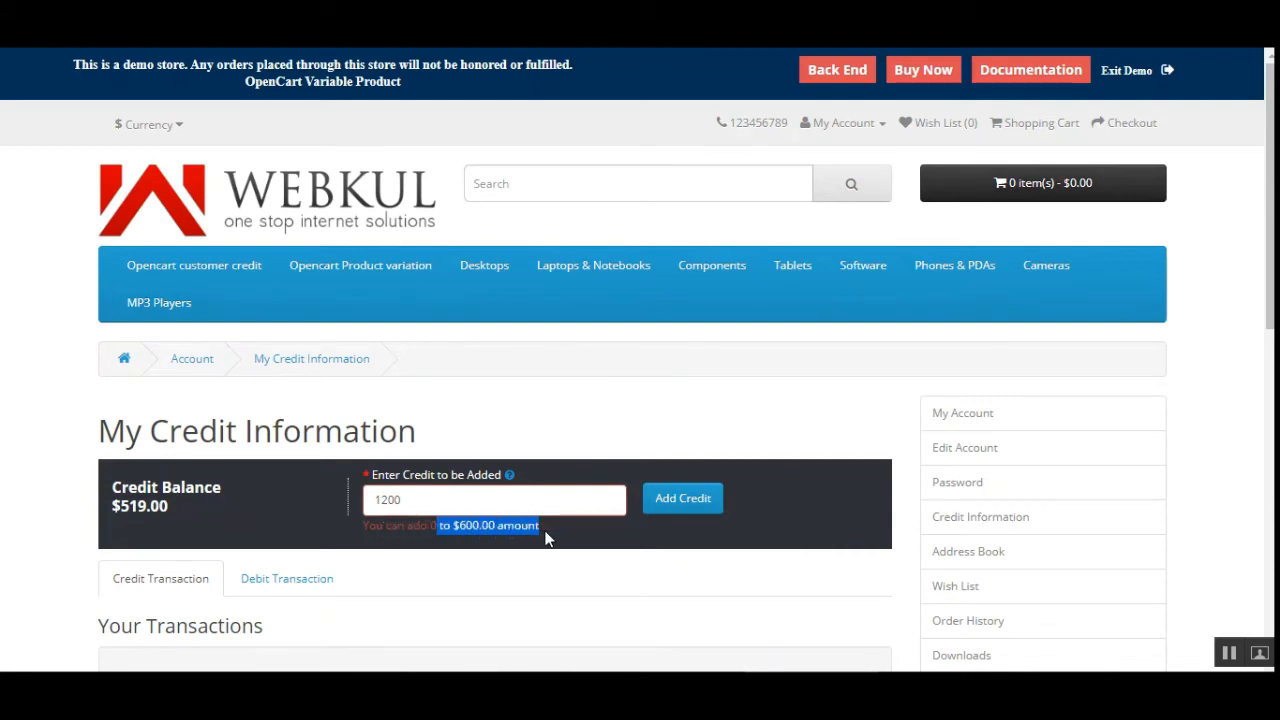
pyautogui.click(553, 527)
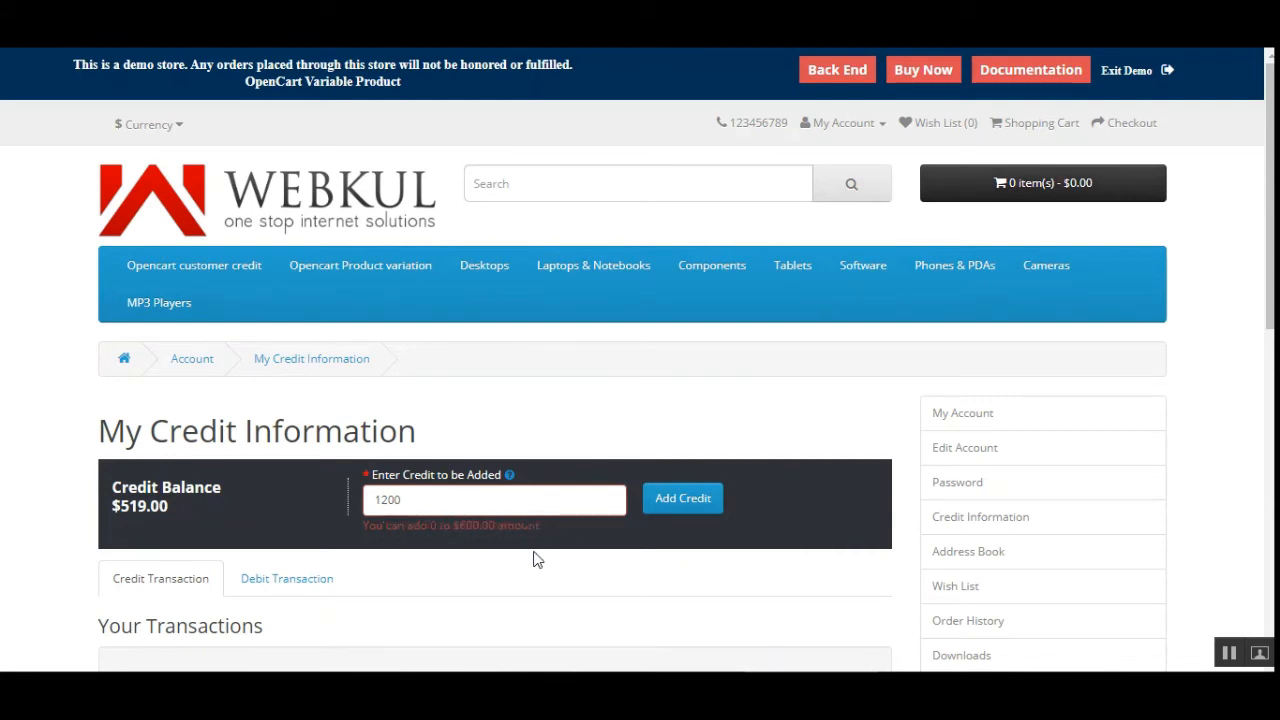
pyautogui.moveTo(549, 531)
pyautogui.mouseDown()
pyautogui.moveTo(366, 528)
pyautogui.moveTo(548, 525)
pyautogui.mouseUp()
pyautogui.click(416, 526)
pyautogui.click(548, 525)
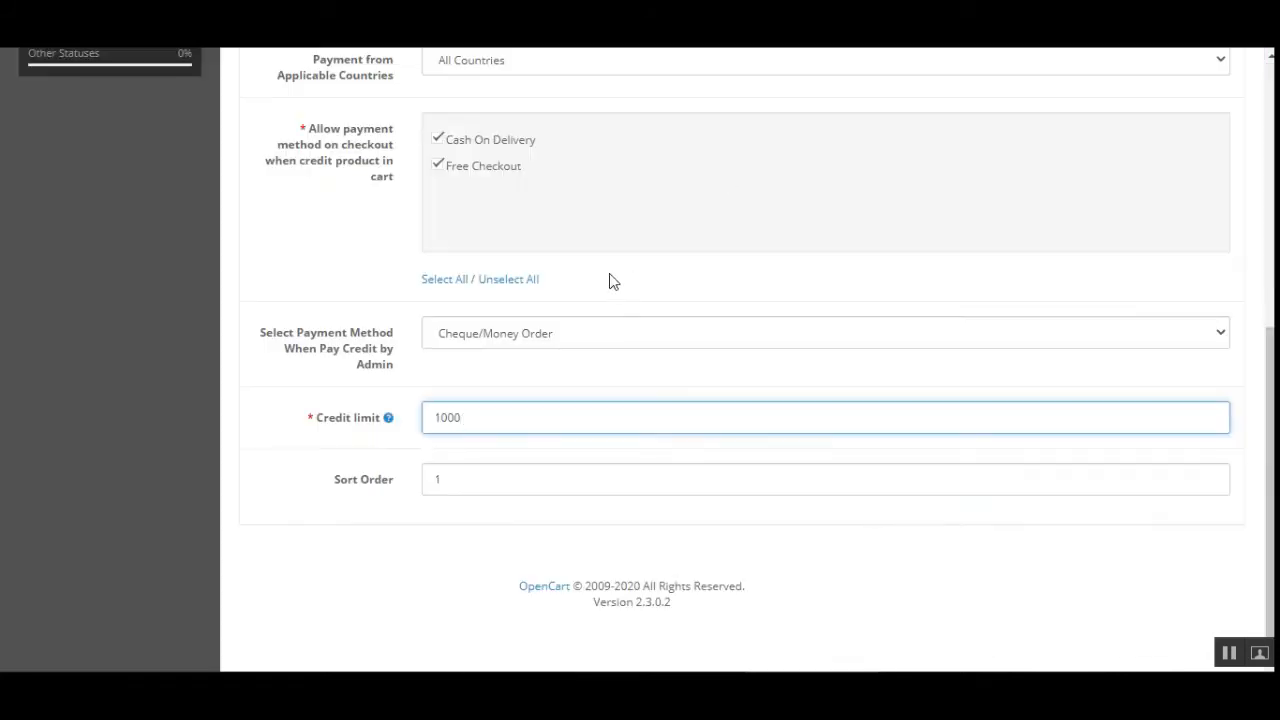
# Check the Credit limit and Sort Order settings of the Customer Credit payment module.
pyautogui.moveTo(387, 418)
pyautogui.click(322, 425)
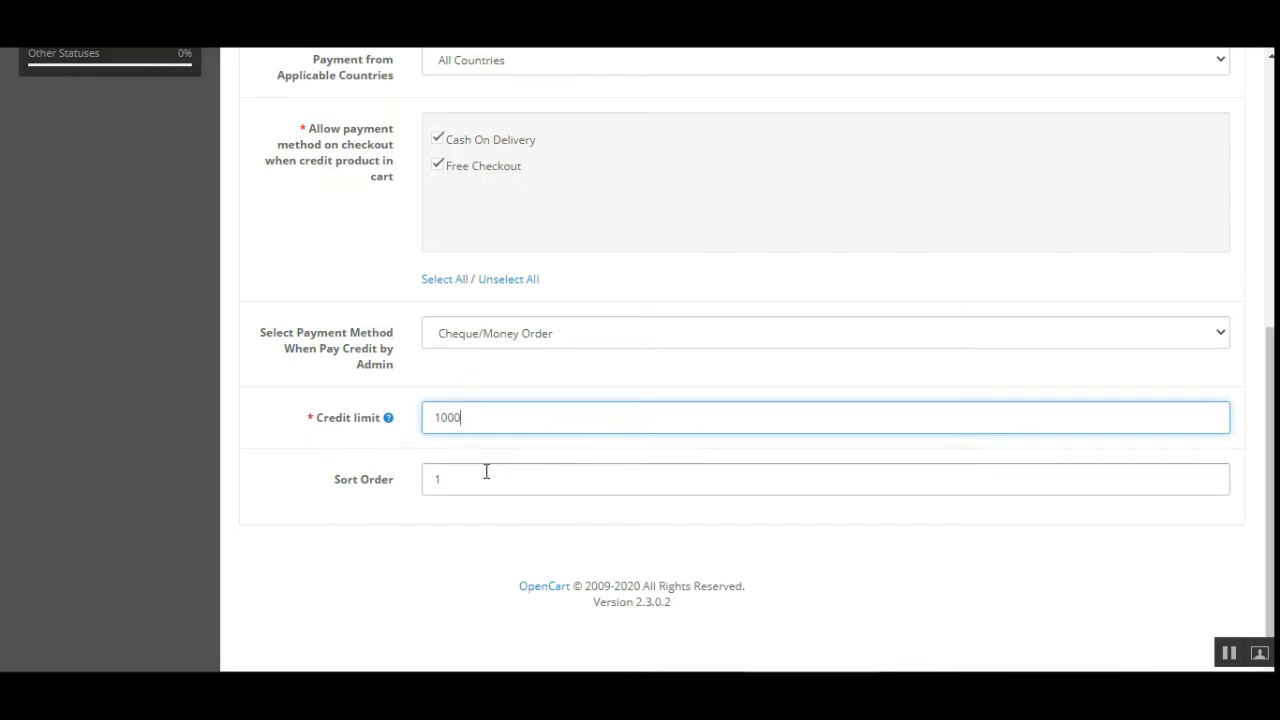
pyautogui.moveTo(466, 478); pyautogui.dragTo(363, 485)
pyautogui.click(363, 485)
# Open the module's Email Template settings and review the available mail keywords.
pyautogui.moveTo(1270, 586); pyautogui.dragTo(1270, 321)
pyautogui.click(375, 233)
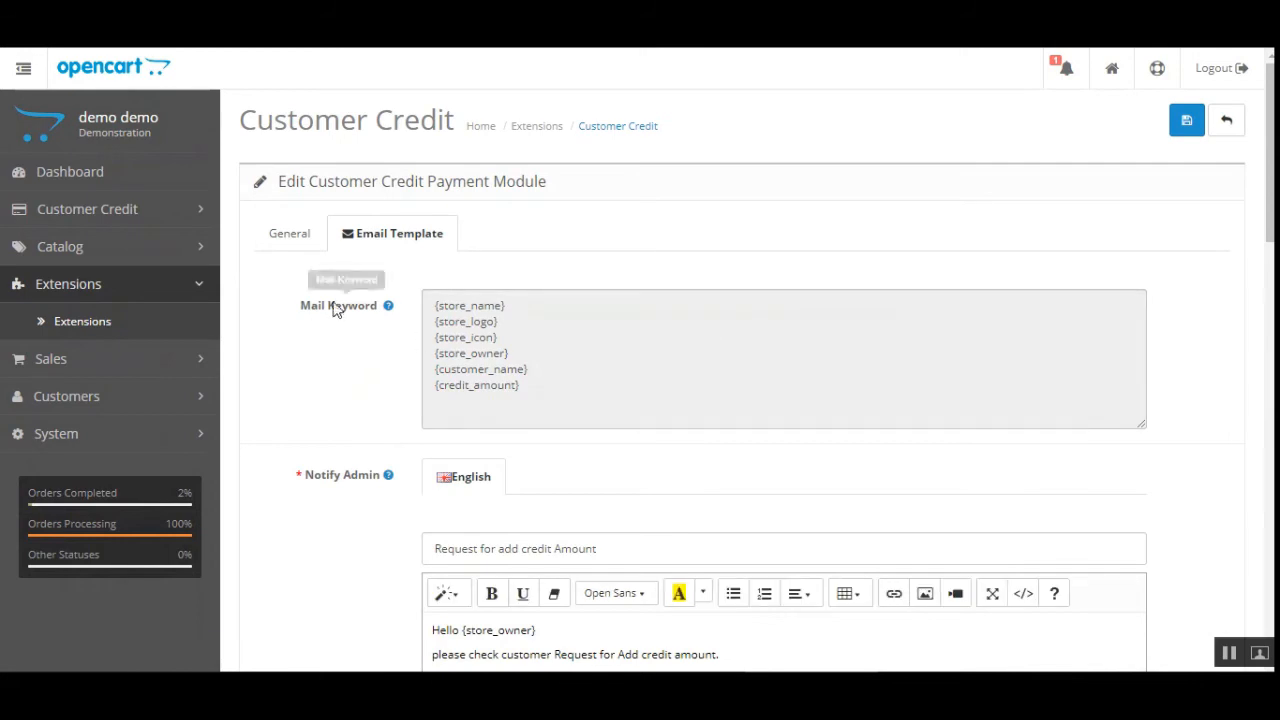
pyautogui.moveTo(460, 305); pyautogui.dragTo(576, 444)
# Examine the Notify Admin email template, including its help text and message body.
pyautogui.moveTo(1270, 200); pyautogui.dragTo(1270, 288)
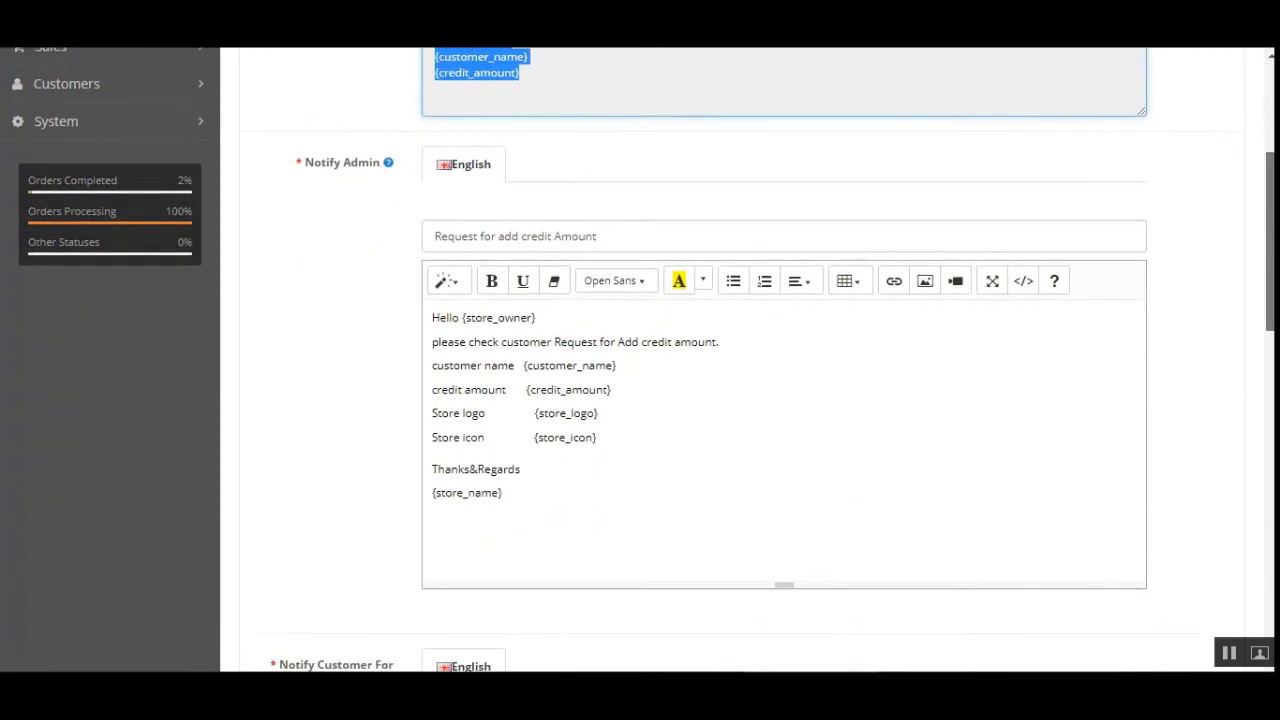
pyautogui.moveTo(319, 138)
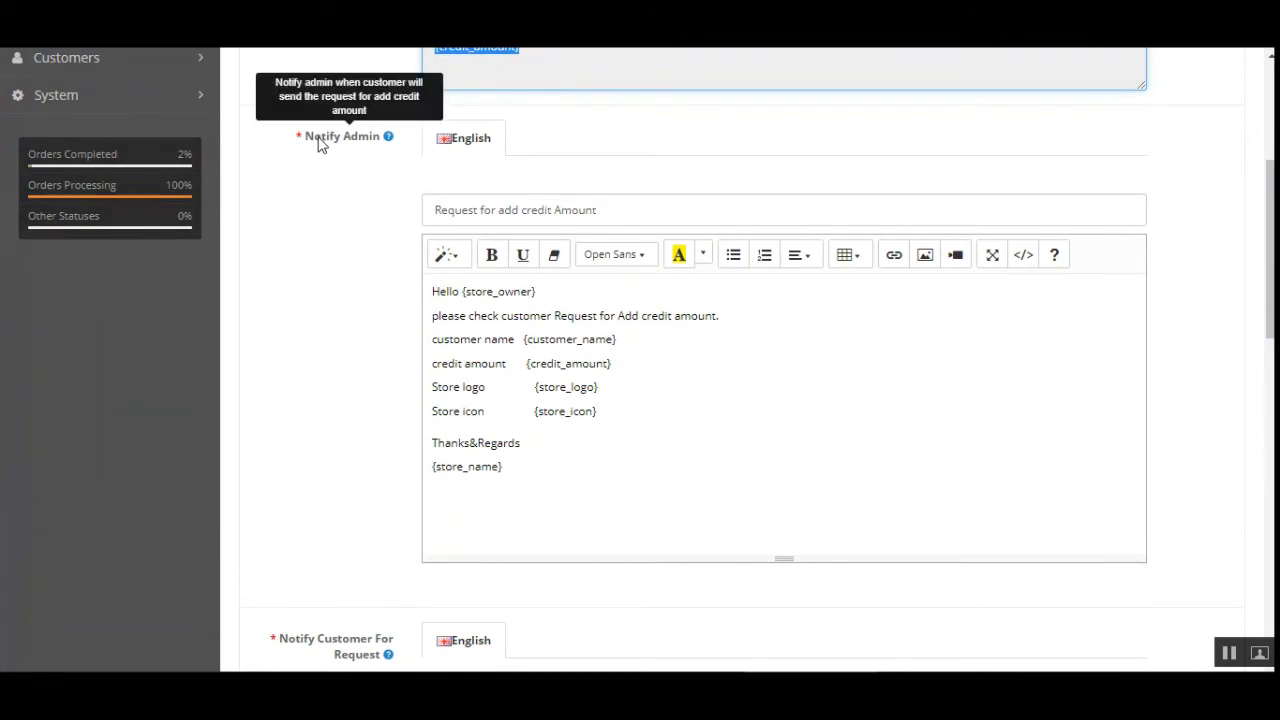
pyautogui.moveTo(321, 138); pyautogui.dragTo(362, 141)
pyautogui.click(343, 175)
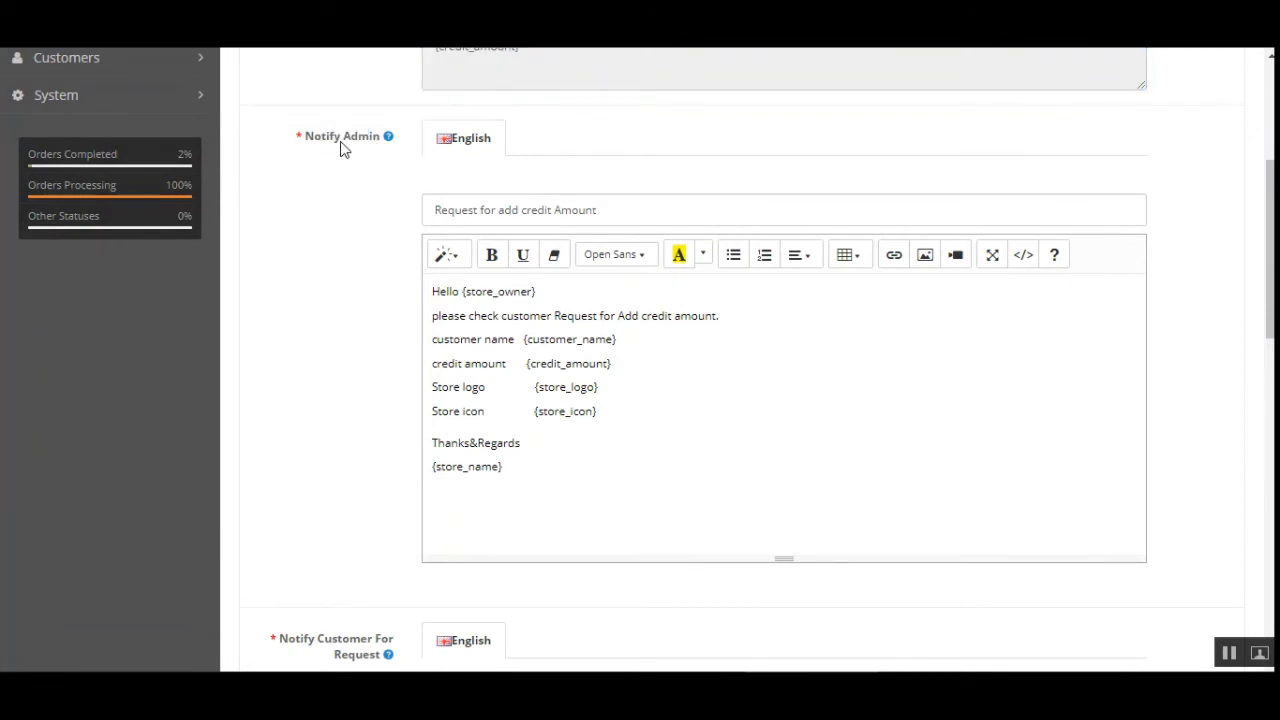
pyautogui.moveTo(366, 143)
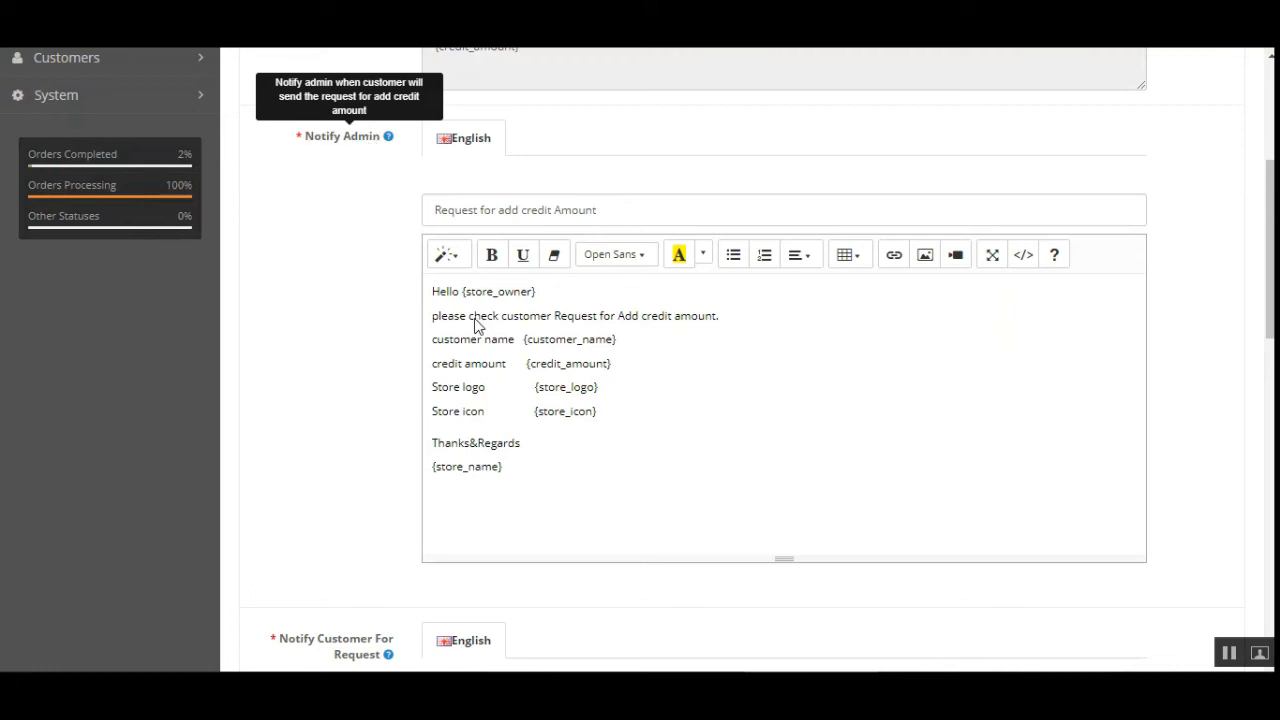
pyautogui.moveTo(505, 470); pyautogui.dragTo(420, 302)
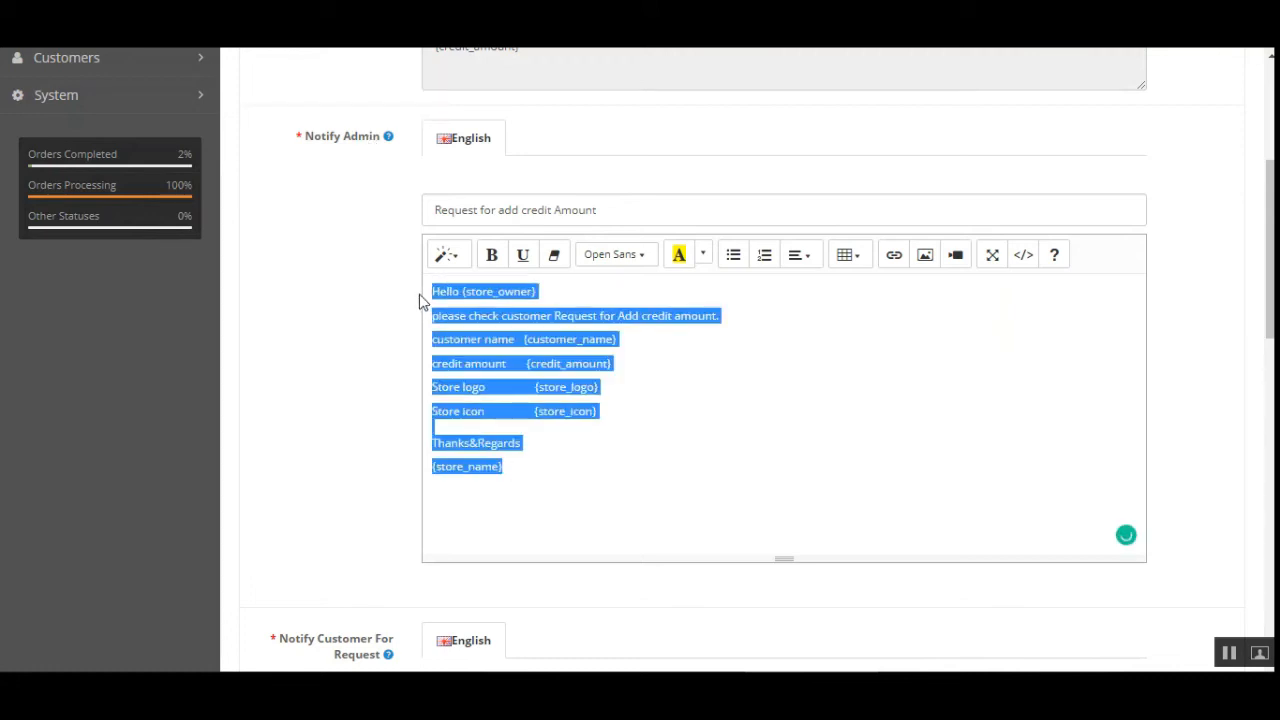
pyautogui.click(735, 428)
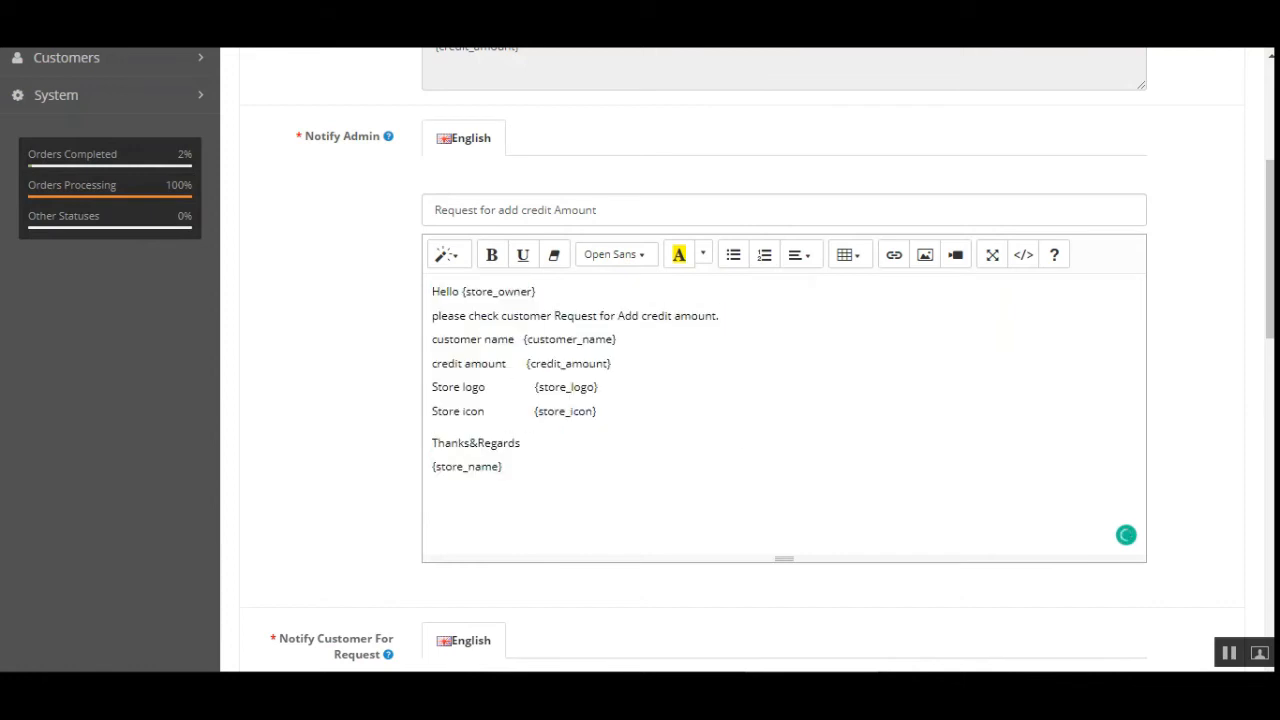
# Examine the Notify Customer For Request email template, including its help text and message body.
pyautogui.scroll(-5, 1191, 429)
pyautogui.moveTo(307, 130)
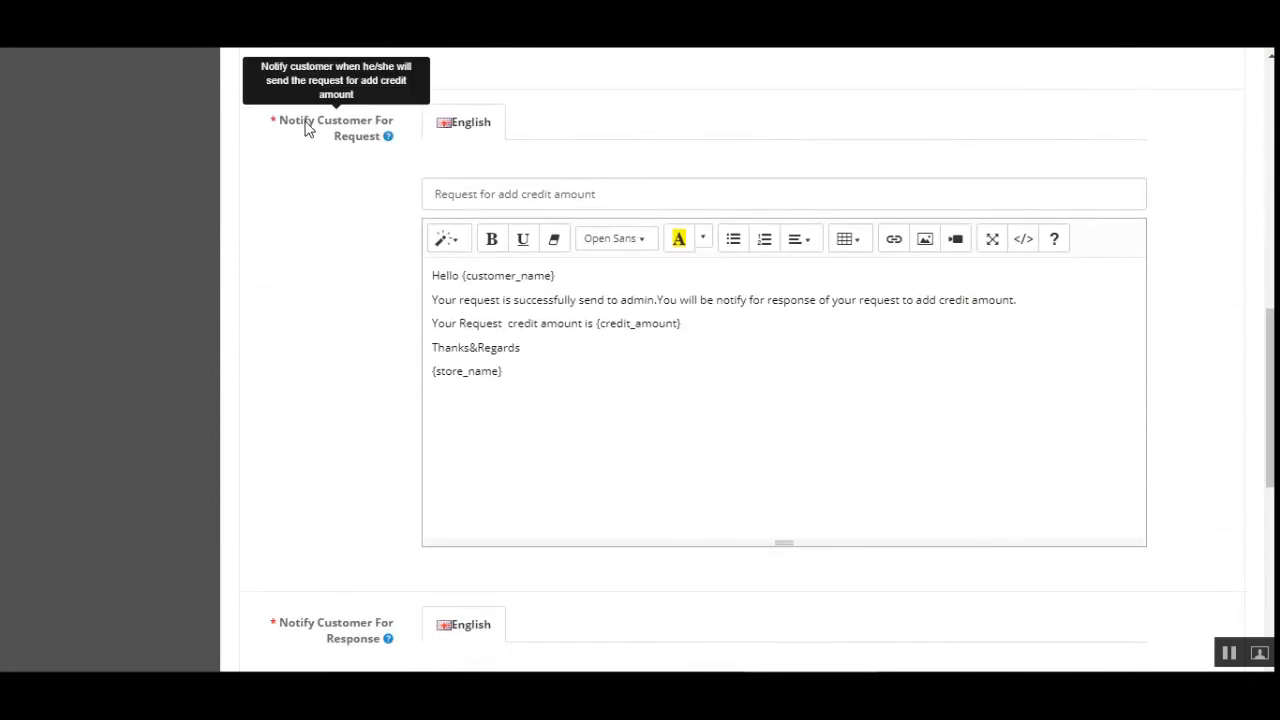
pyautogui.moveTo(297, 122); pyautogui.dragTo(355, 139)
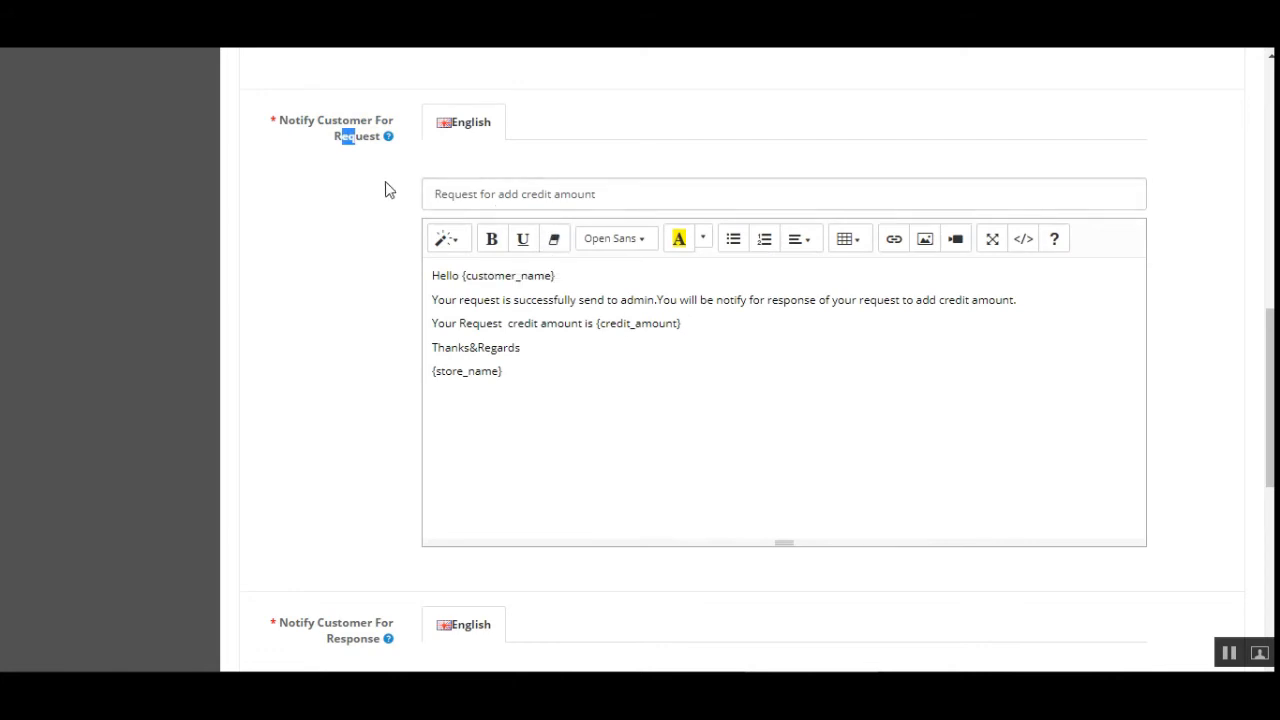
pyautogui.moveTo(384, 140)
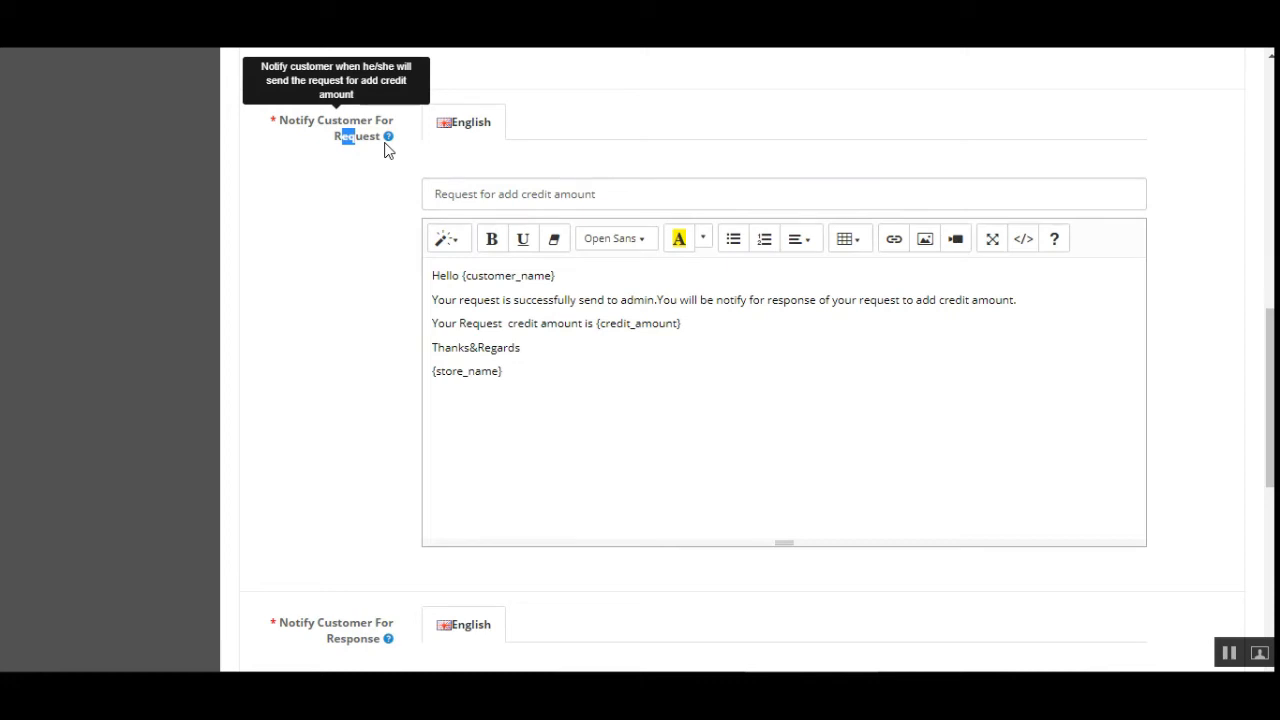
pyautogui.click(489, 299)
pyautogui.moveTo(441, 280); pyautogui.dragTo(506, 383)
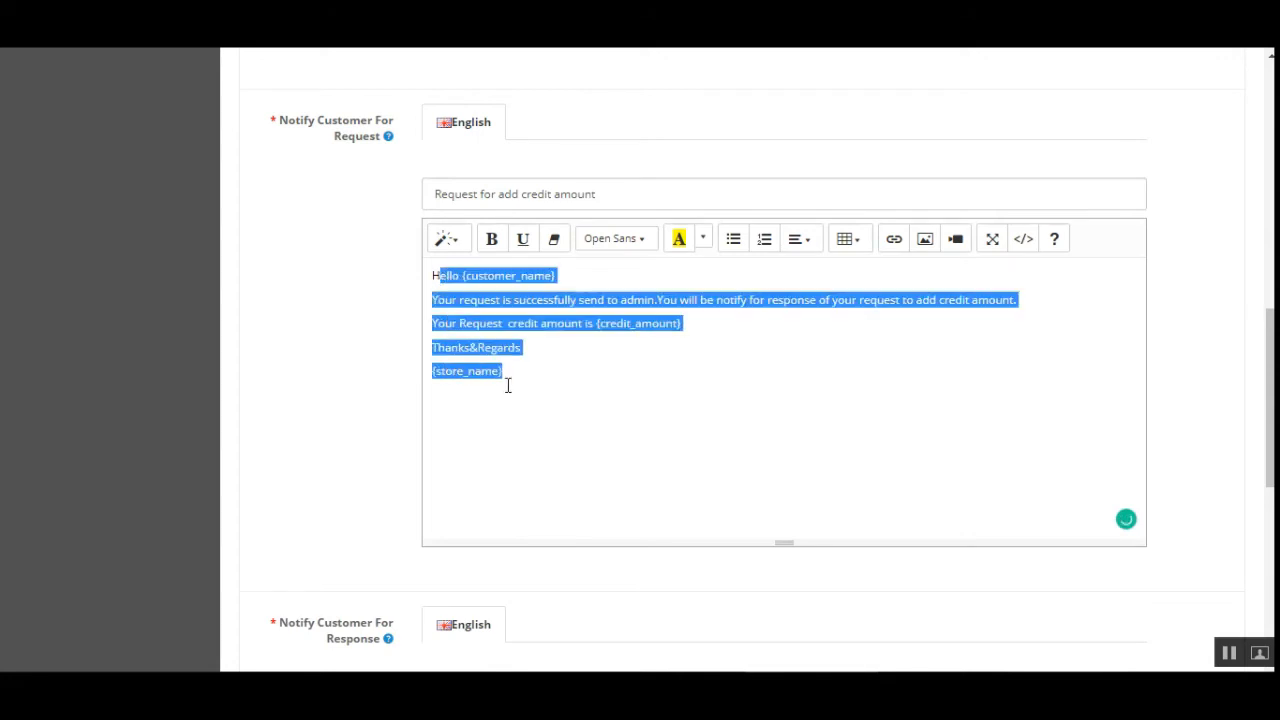
pyautogui.click(581, 380)
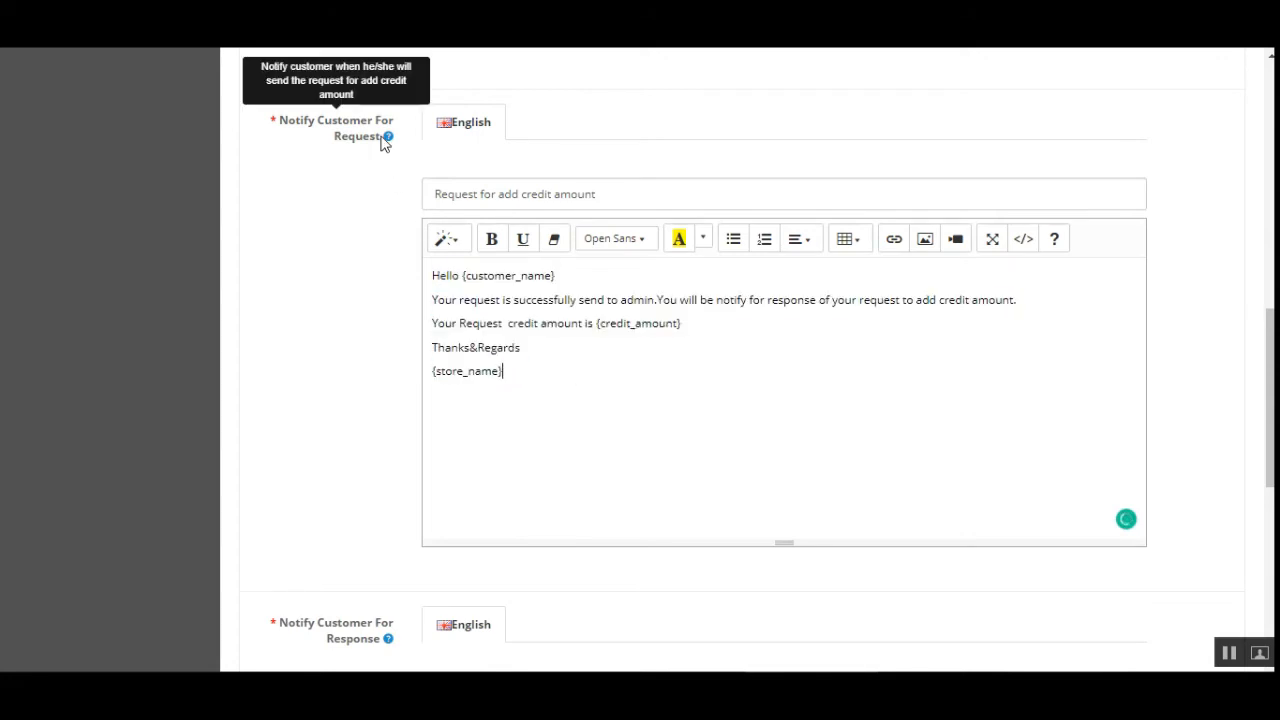
# Examine the Notify Customer For Response email template, including its help text and message body.
pyautogui.scroll(-5, 660, 300)
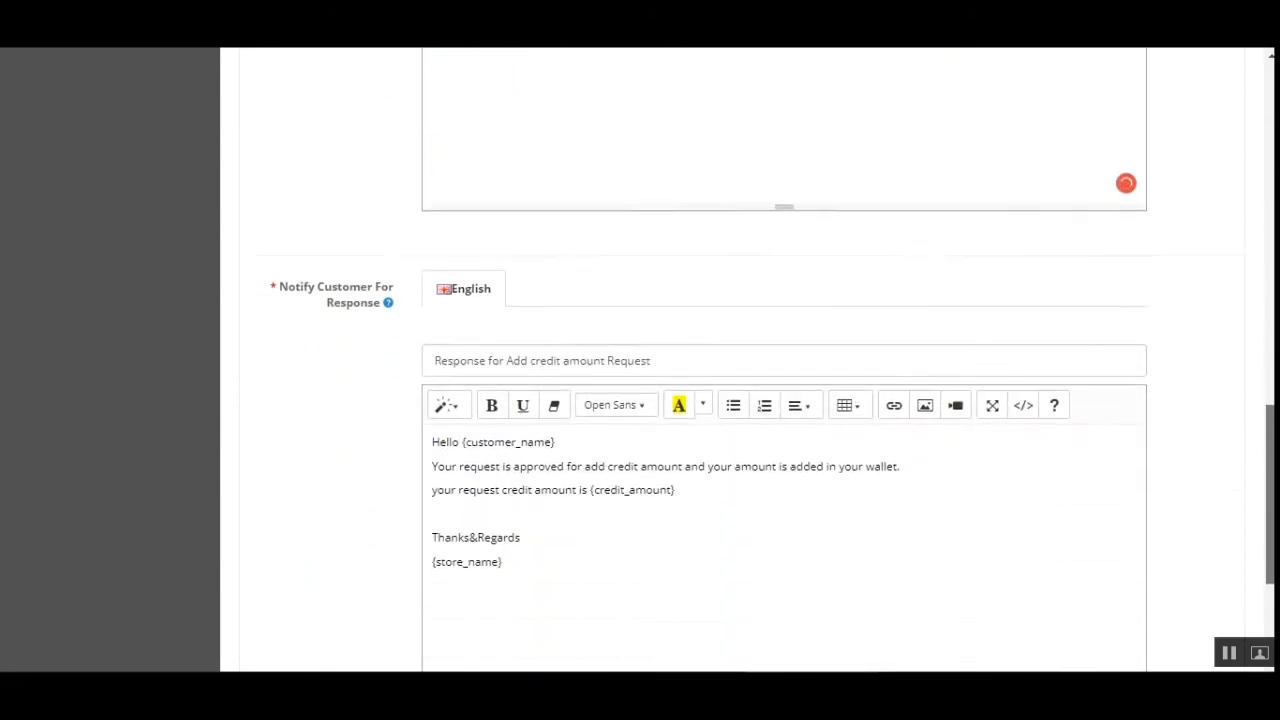
pyautogui.moveTo(296, 86); pyautogui.dragTo(348, 112)
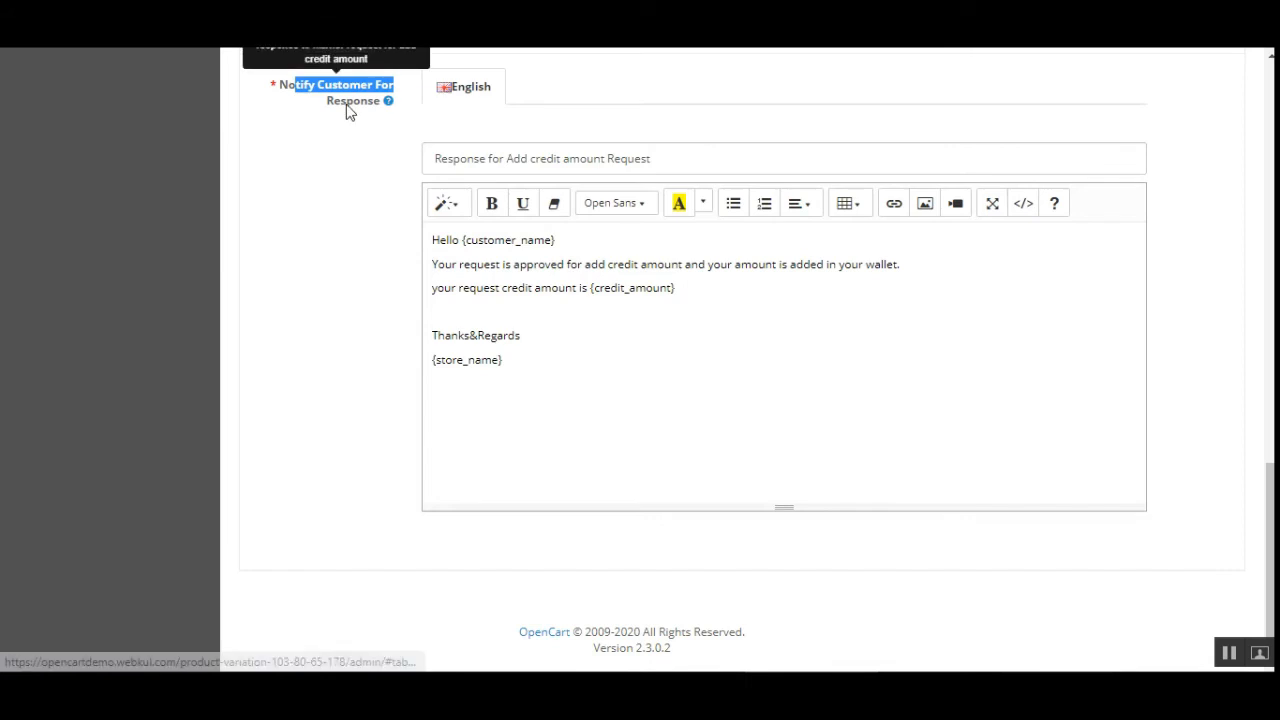
pyautogui.scroll(1, 340, 120)
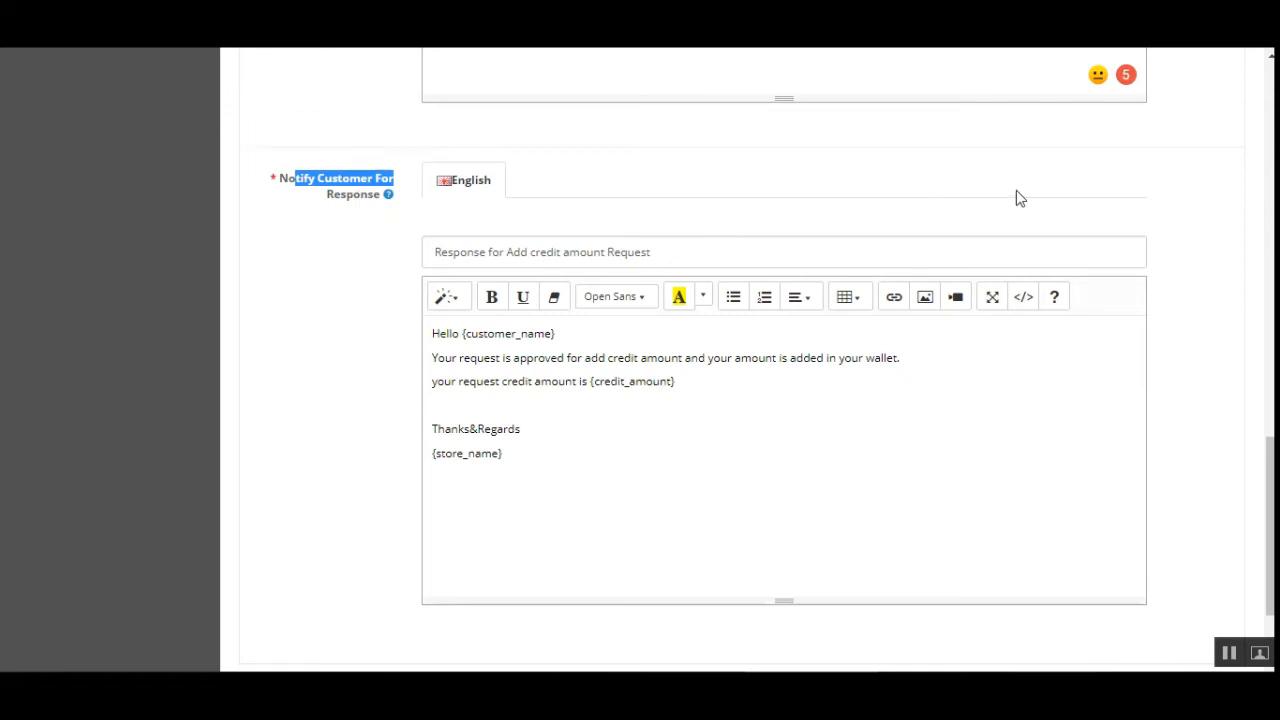
pyautogui.moveTo(516, 333); pyautogui.dragTo(522, 454)
pyautogui.click(610, 440)
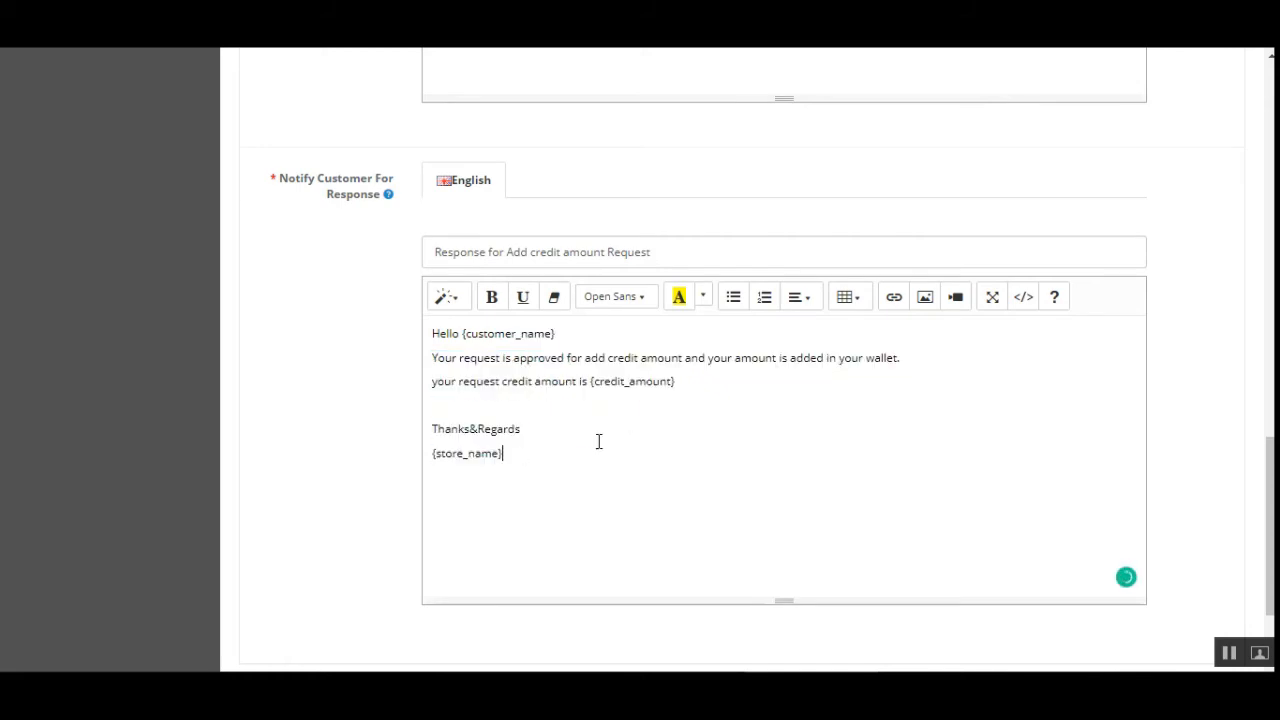
# Look over all three notification email templates and the mail keywords once more.
pyautogui.scroll(10, 513, 453)
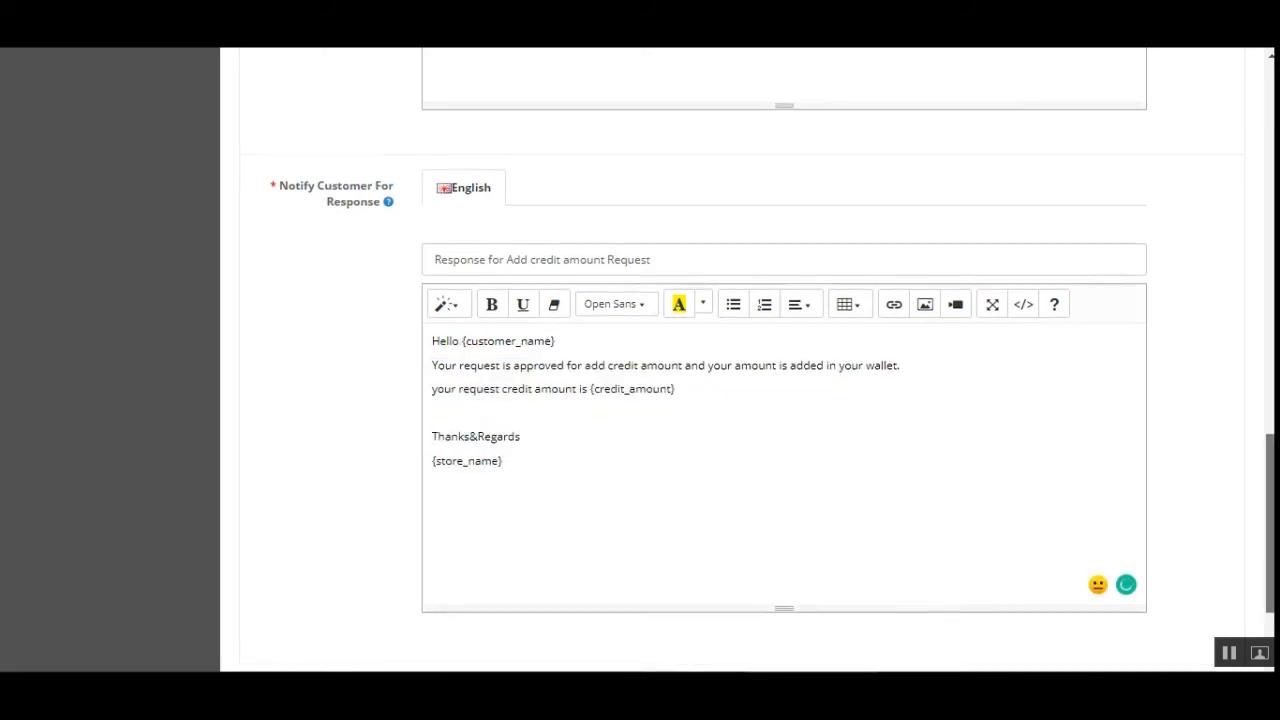
pyautogui.scroll(-10, 518, 374)
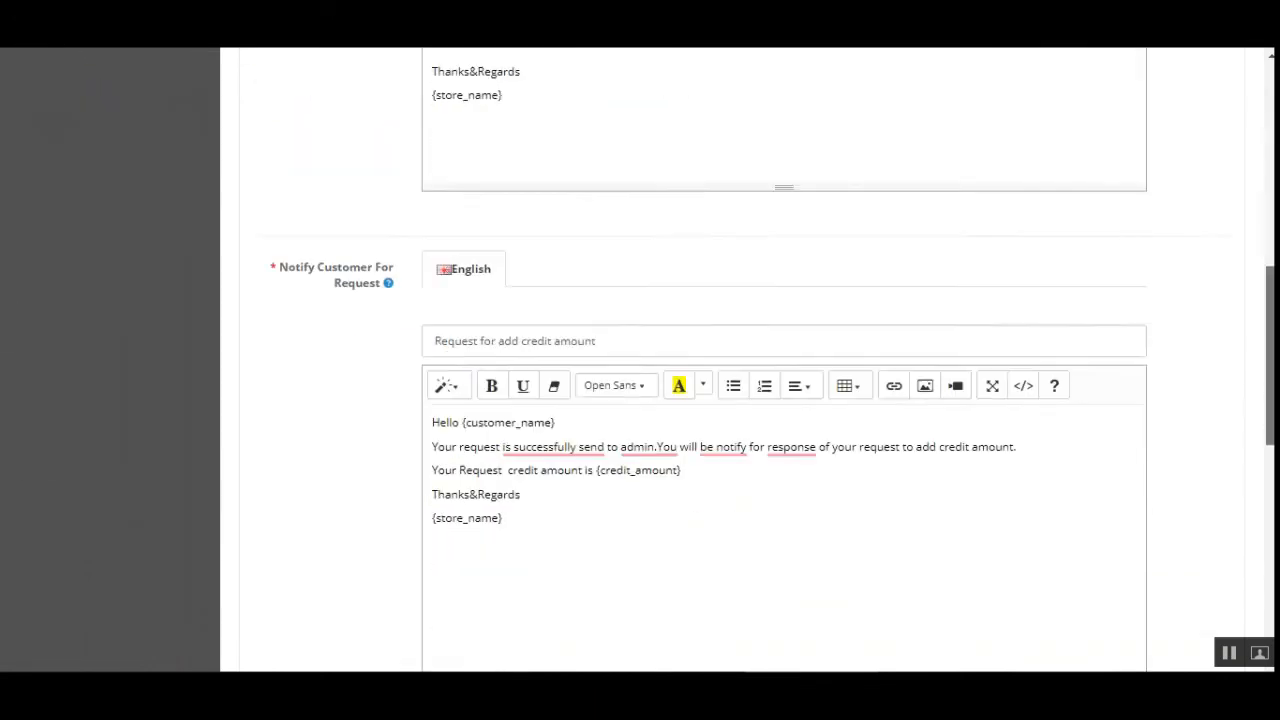
pyautogui.scroll(-5, 477, 417)
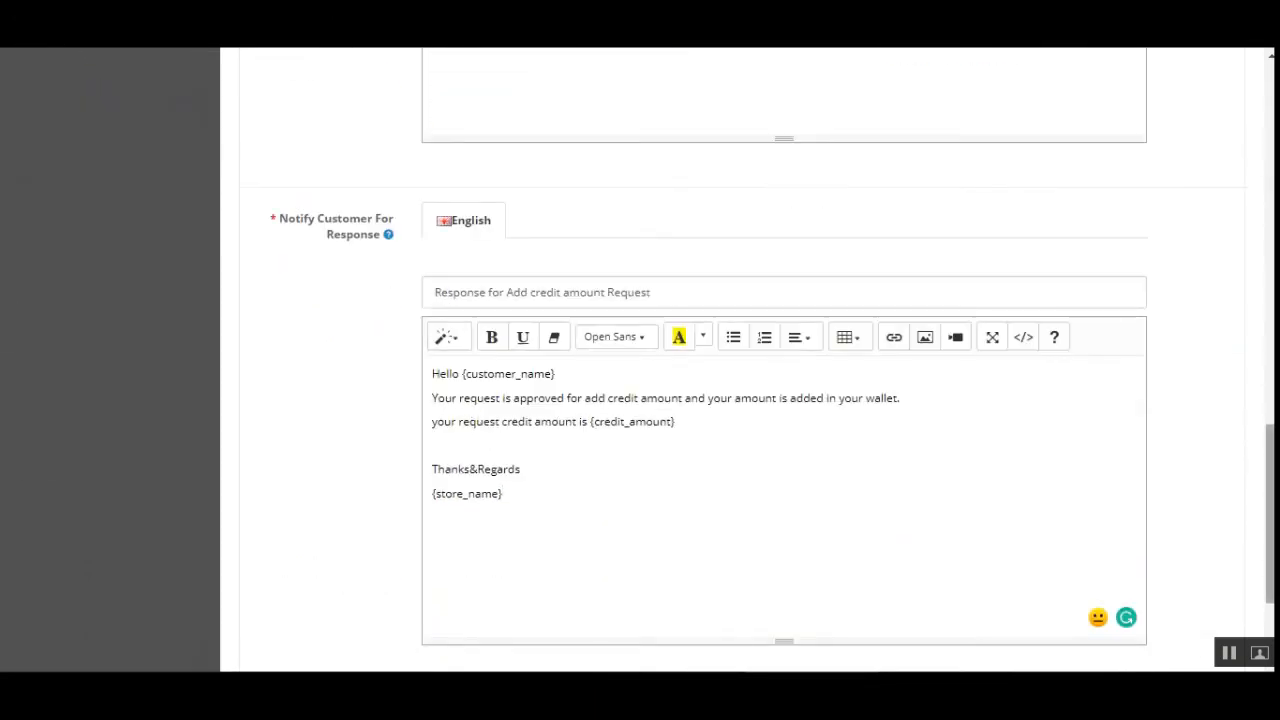
pyautogui.scroll(-2, 1251, 546)
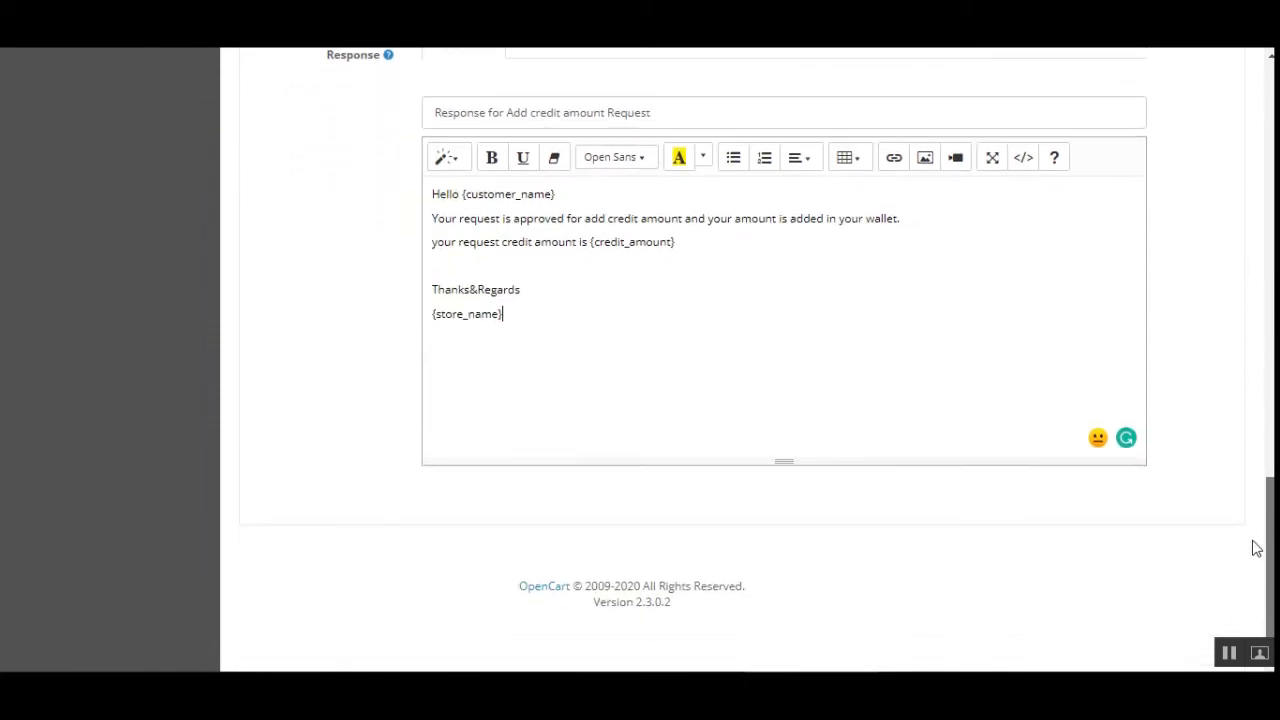
pyautogui.scroll(6, 1251, 546)
pyautogui.scroll(10, 730, 360)
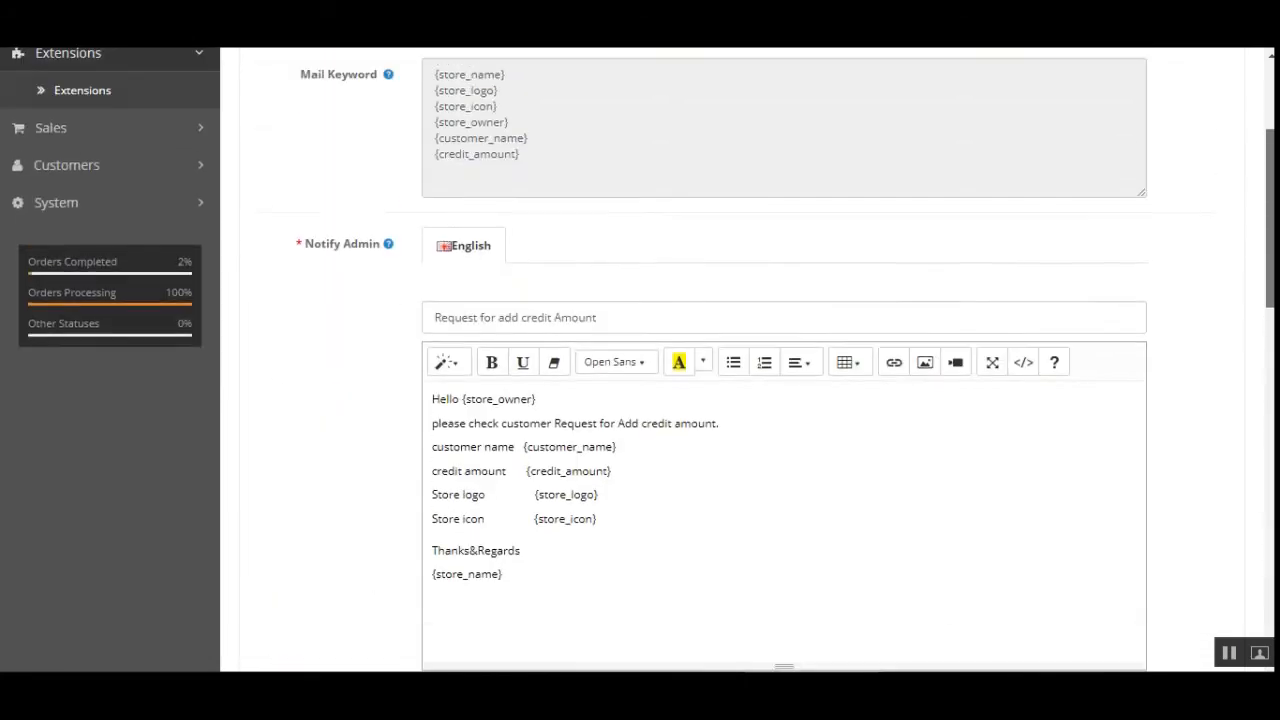
pyautogui.scroll(-8, 730, 400)
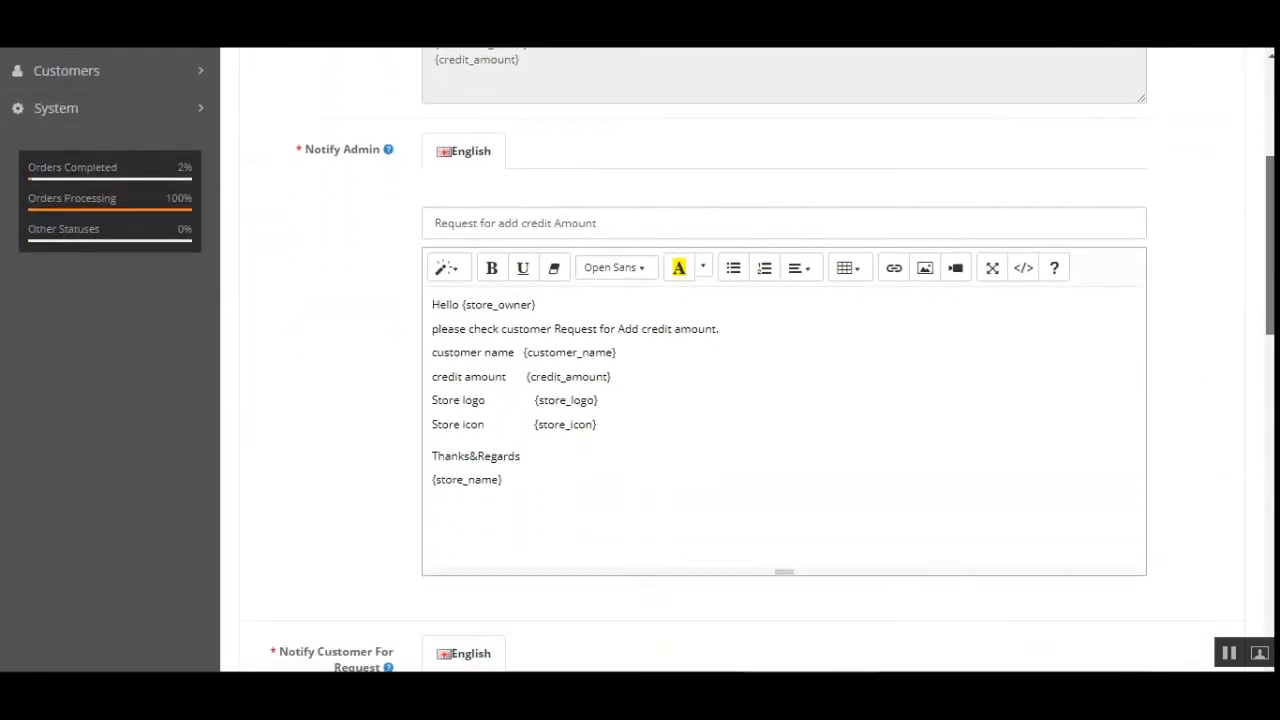
pyautogui.scroll(-5, 1266, 467)
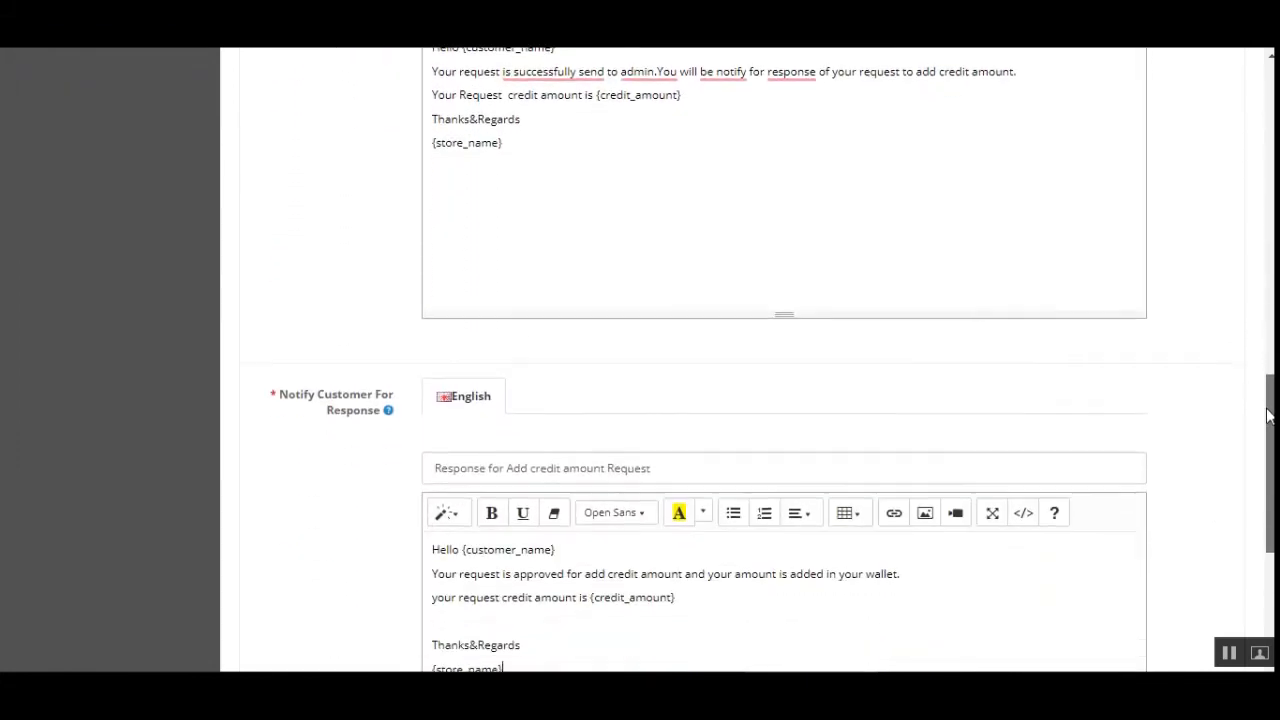
pyautogui.moveTo(1266, 467); pyautogui.dragTo(1268, 58)
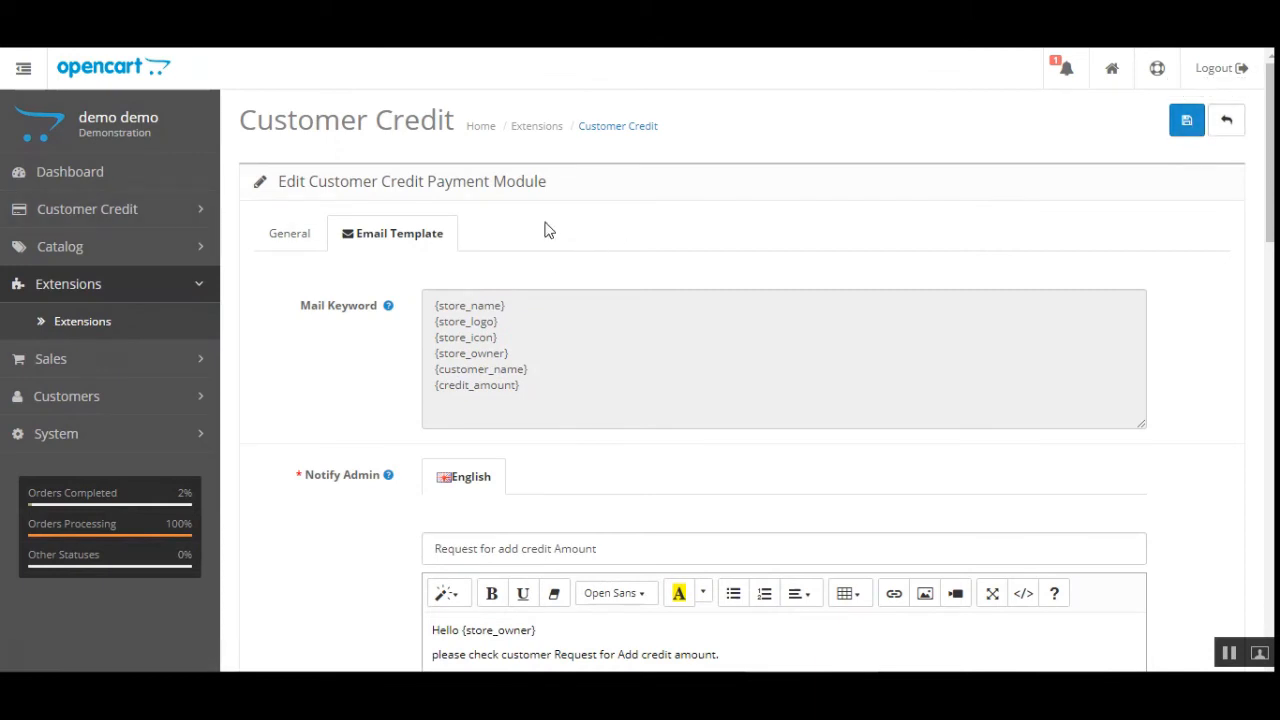
# Return to the General settings and open Customer Group Credit, Credit Details, Add Credit Limit and Customer Credit Request in separate browser tabs.
pyautogui.click(292, 232)
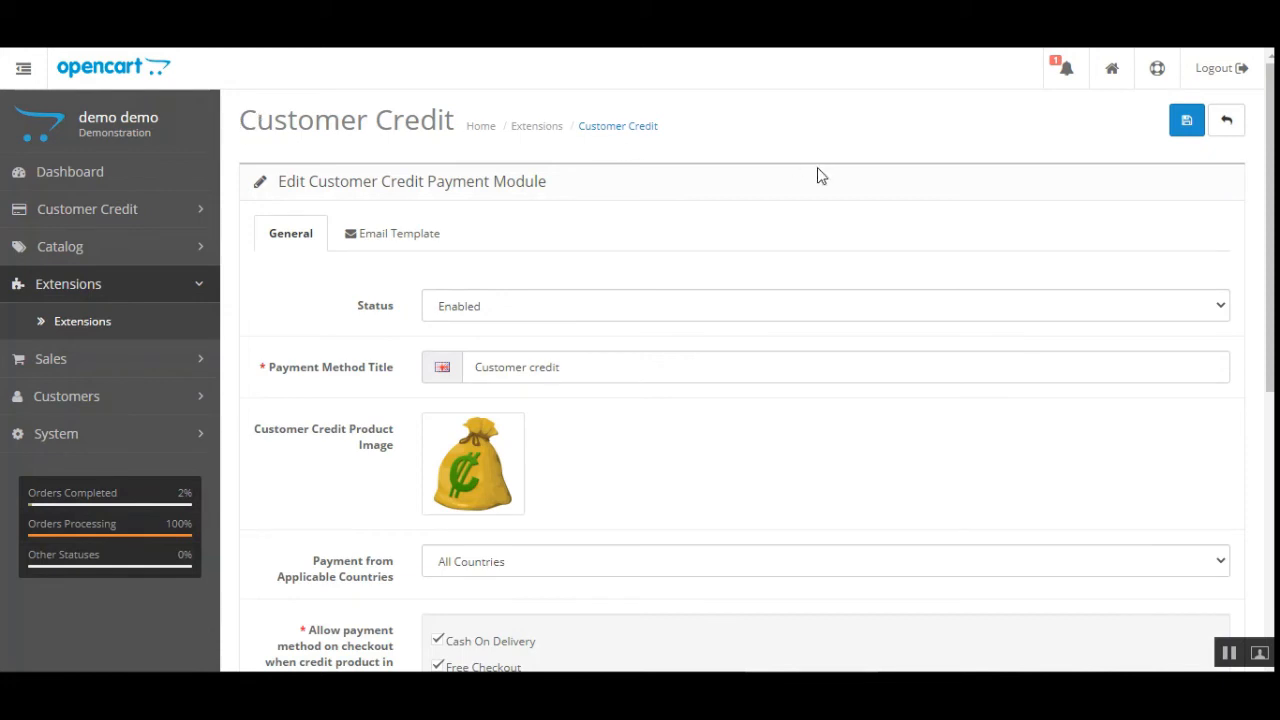
pyautogui.click(136, 212)
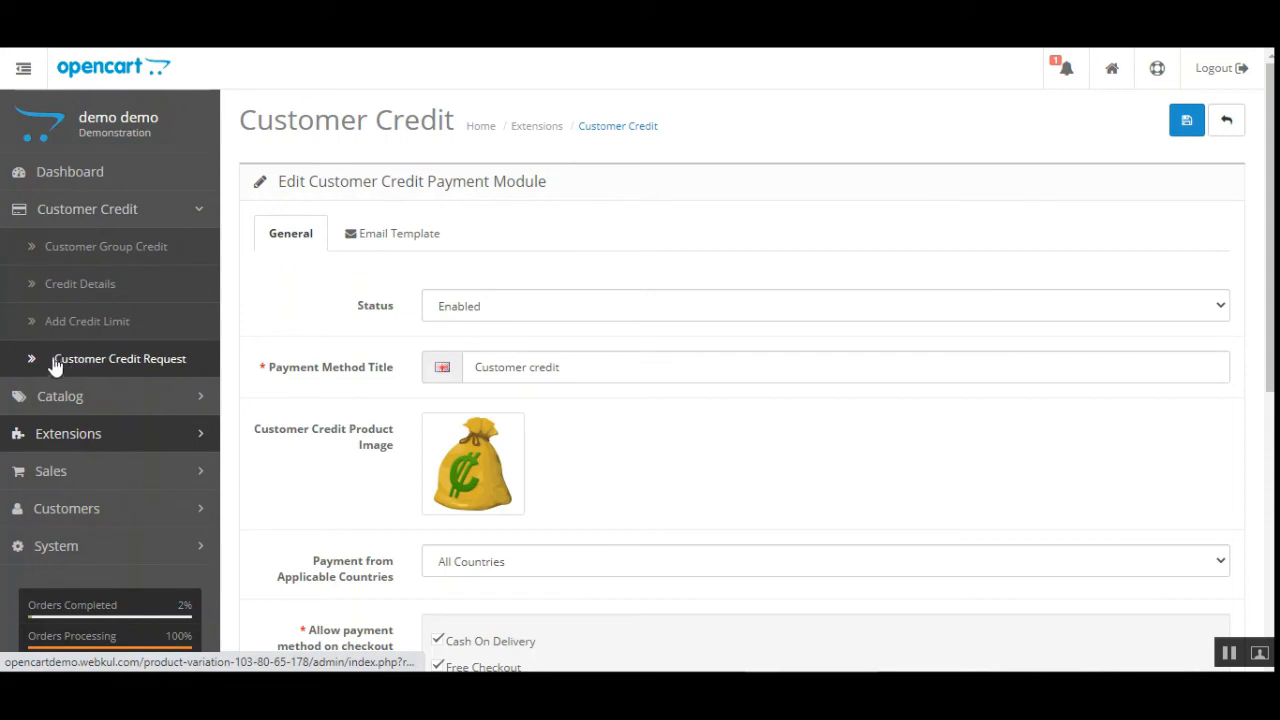
pyautogui.rightClick(110, 256)
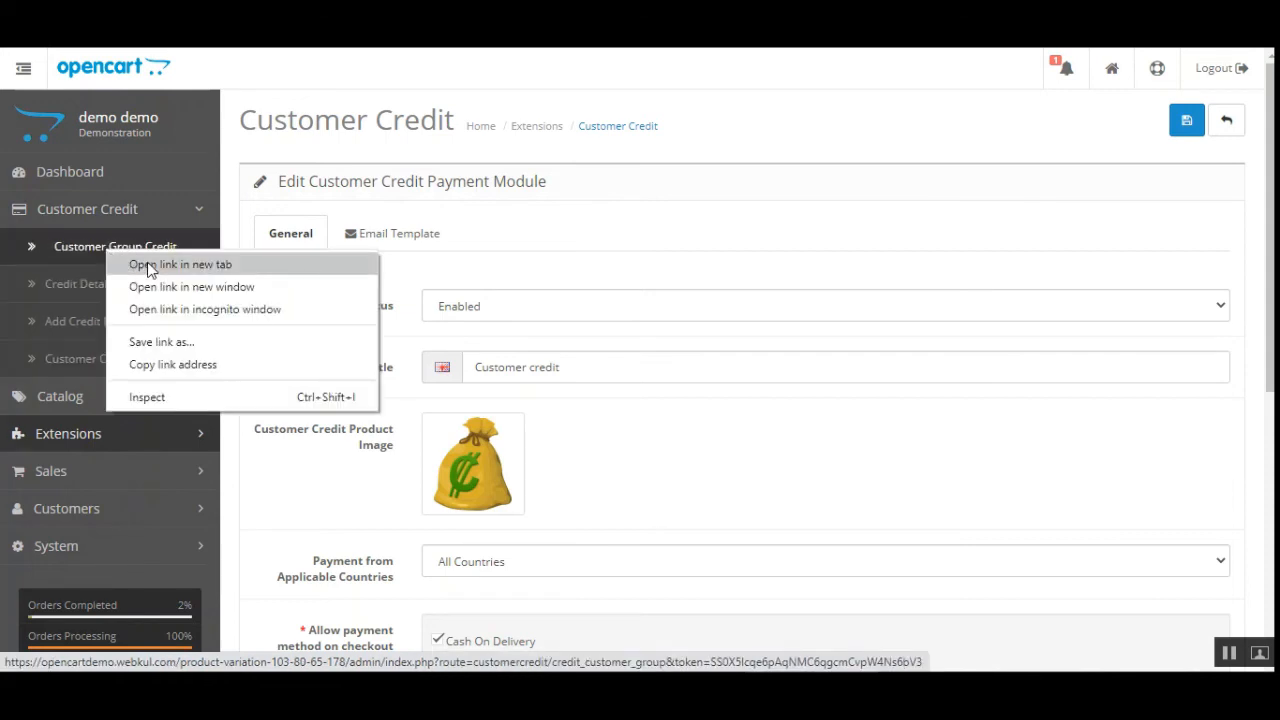
pyautogui.click(148, 267)
pyautogui.rightClick(100, 285)
pyautogui.click(128, 298)
pyautogui.rightClick(98, 328)
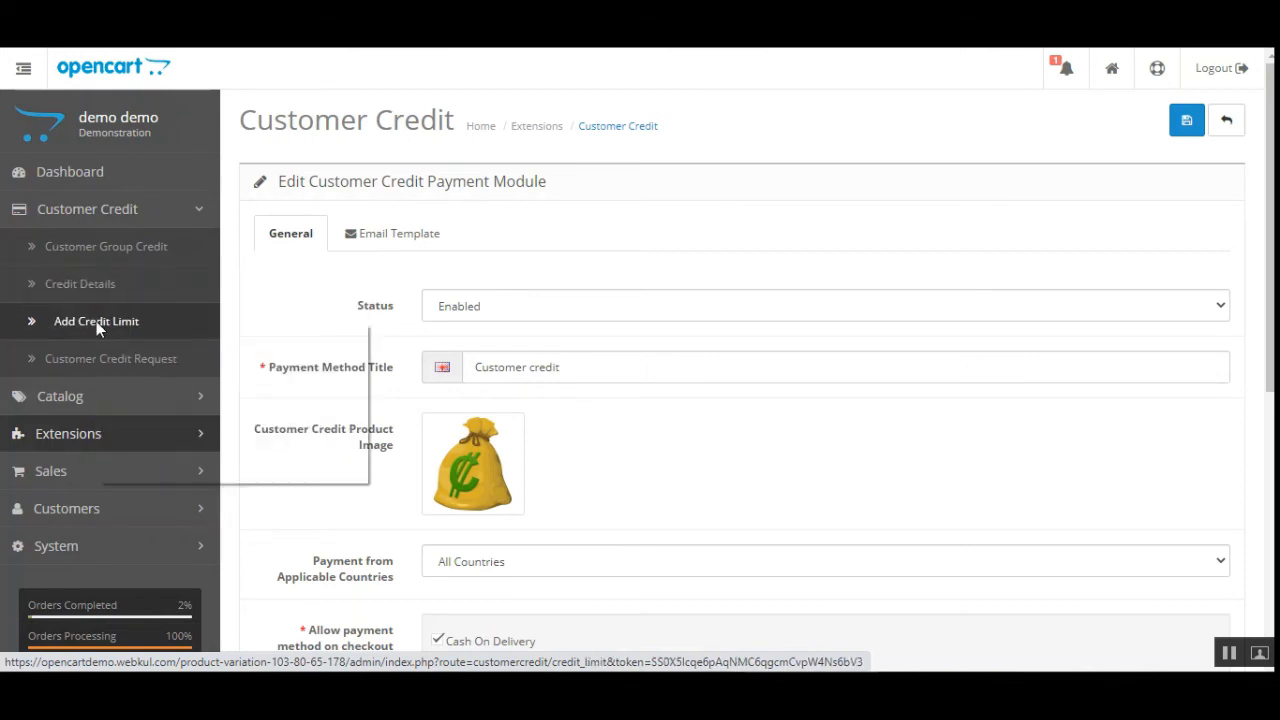
pyautogui.click(166, 336)
pyautogui.rightClick(100, 358)
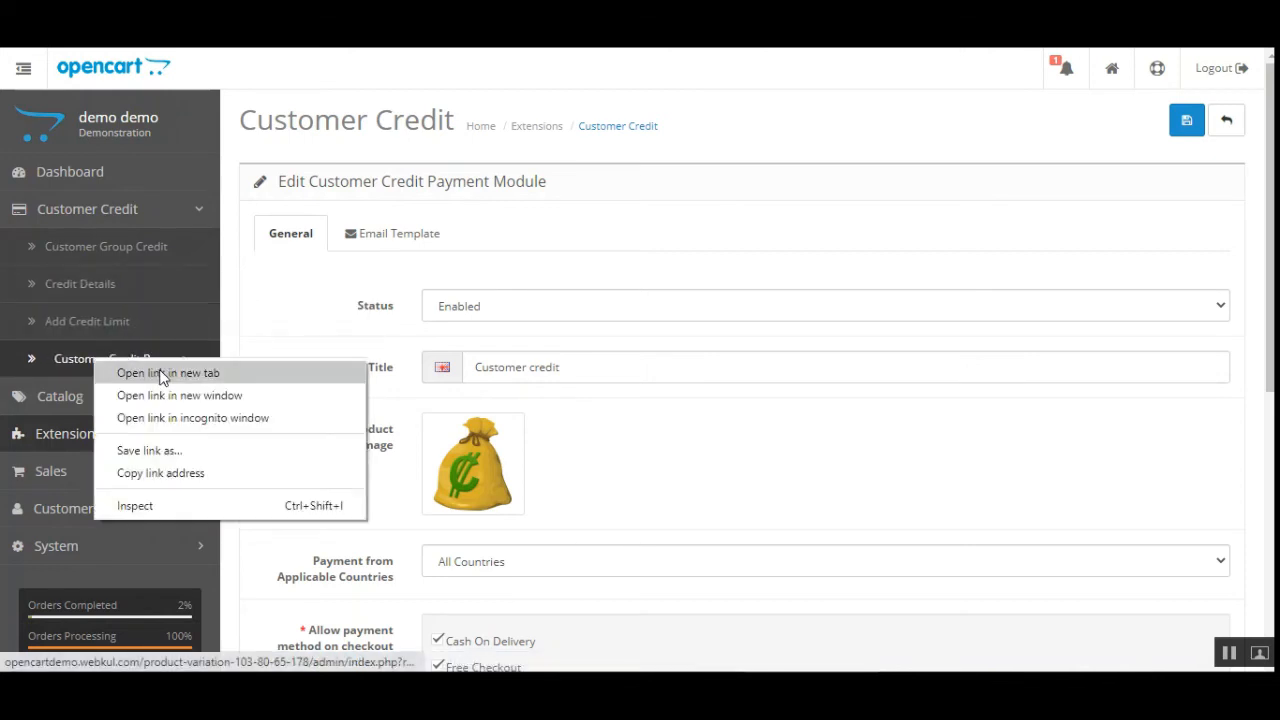
pyautogui.click(160, 374)
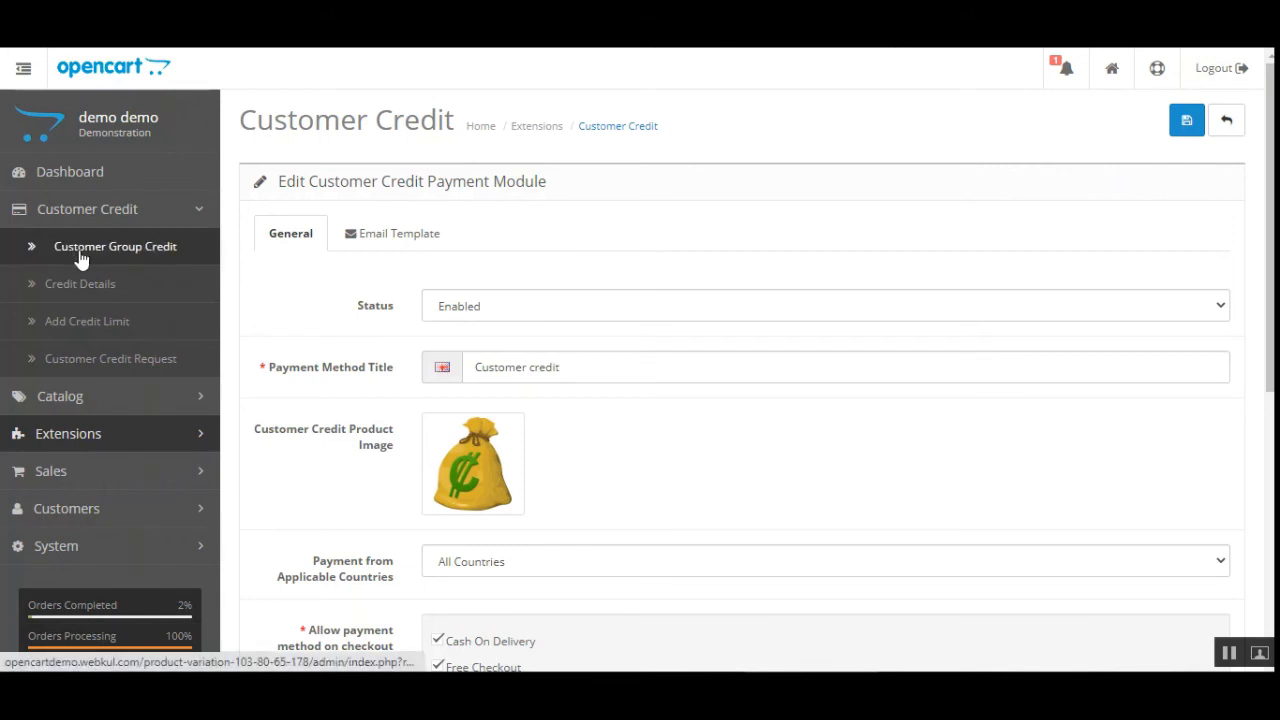
# Go to the Customer Group Credit page and review the list of group credits.
pyautogui.click(141, 261)
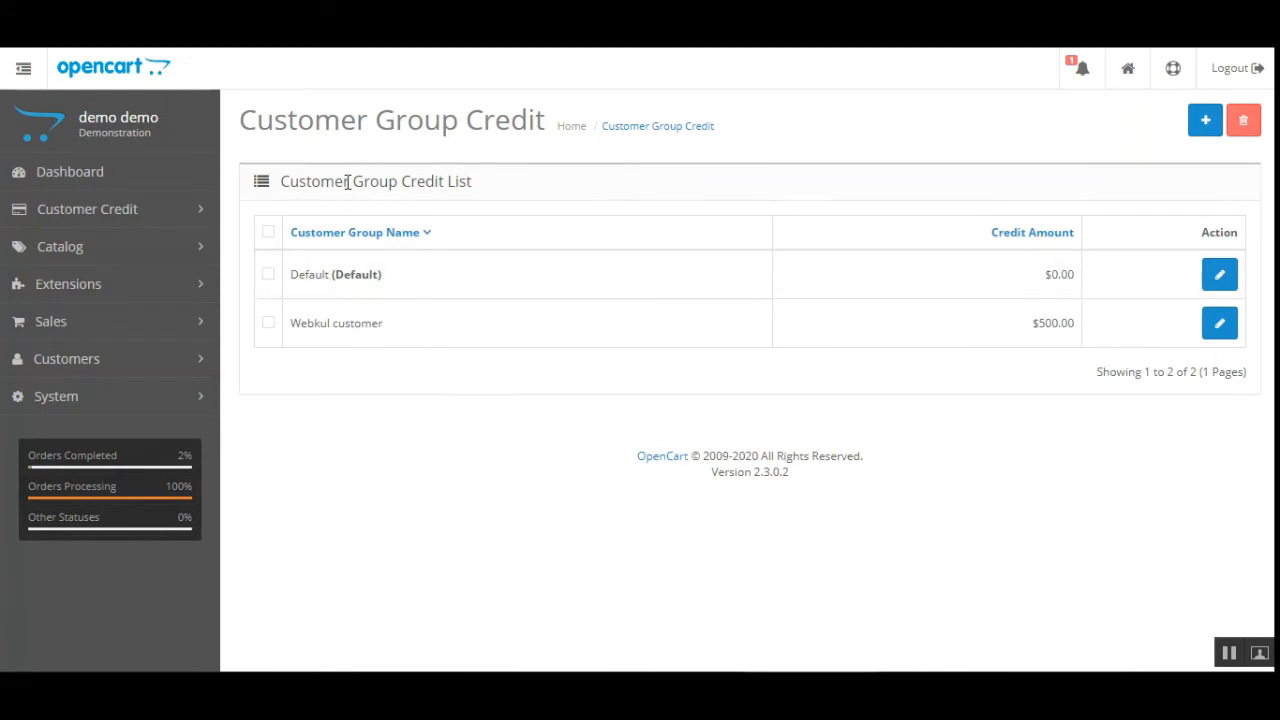
pyautogui.moveTo(346, 181); pyautogui.dragTo(471, 181)
pyautogui.click(491, 184)
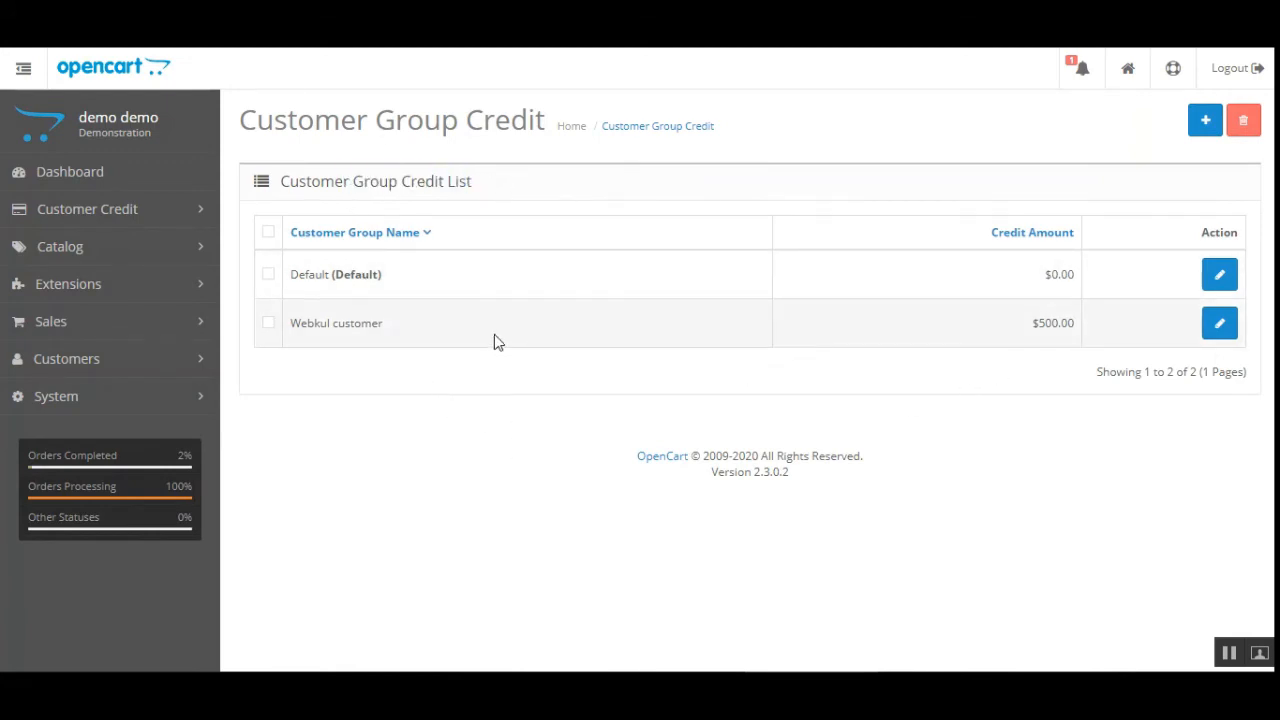
# Start a new customer group credit for the Webkul customer group and read the help text for the assigned credit.
pyautogui.click(1205, 122)
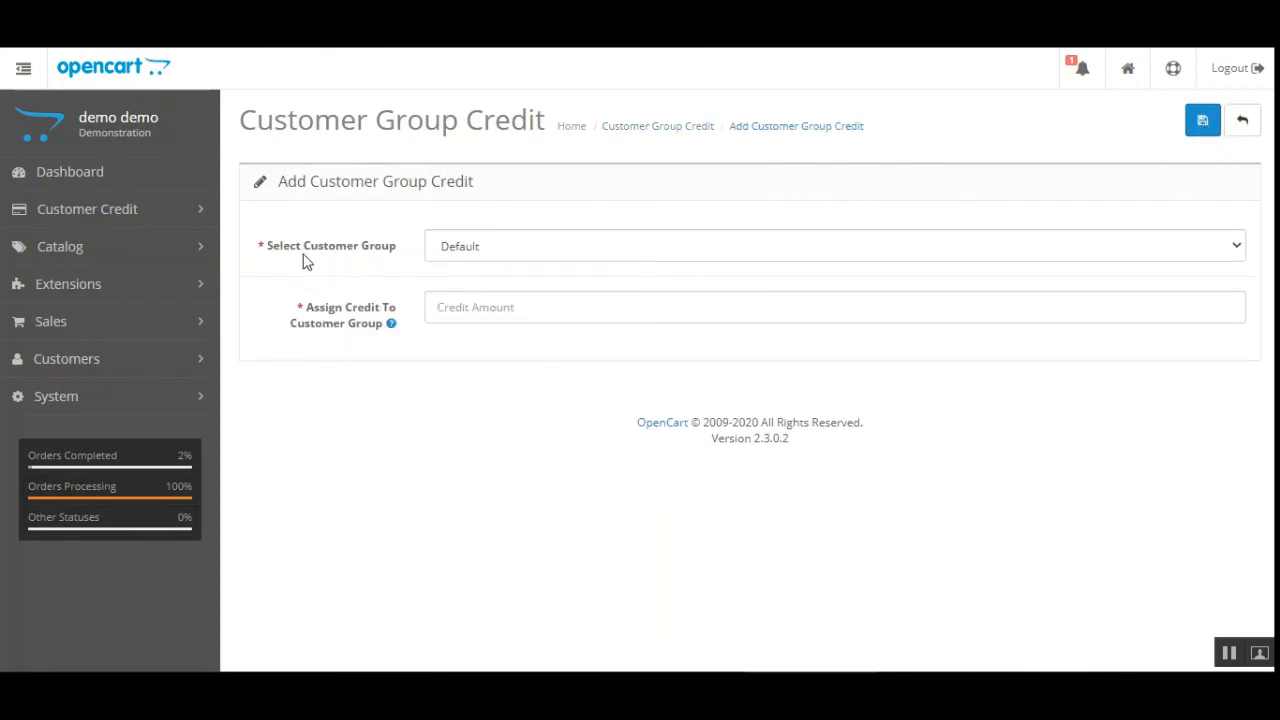
pyautogui.moveTo(289, 251); pyautogui.dragTo(377, 274)
pyautogui.click(556, 256)
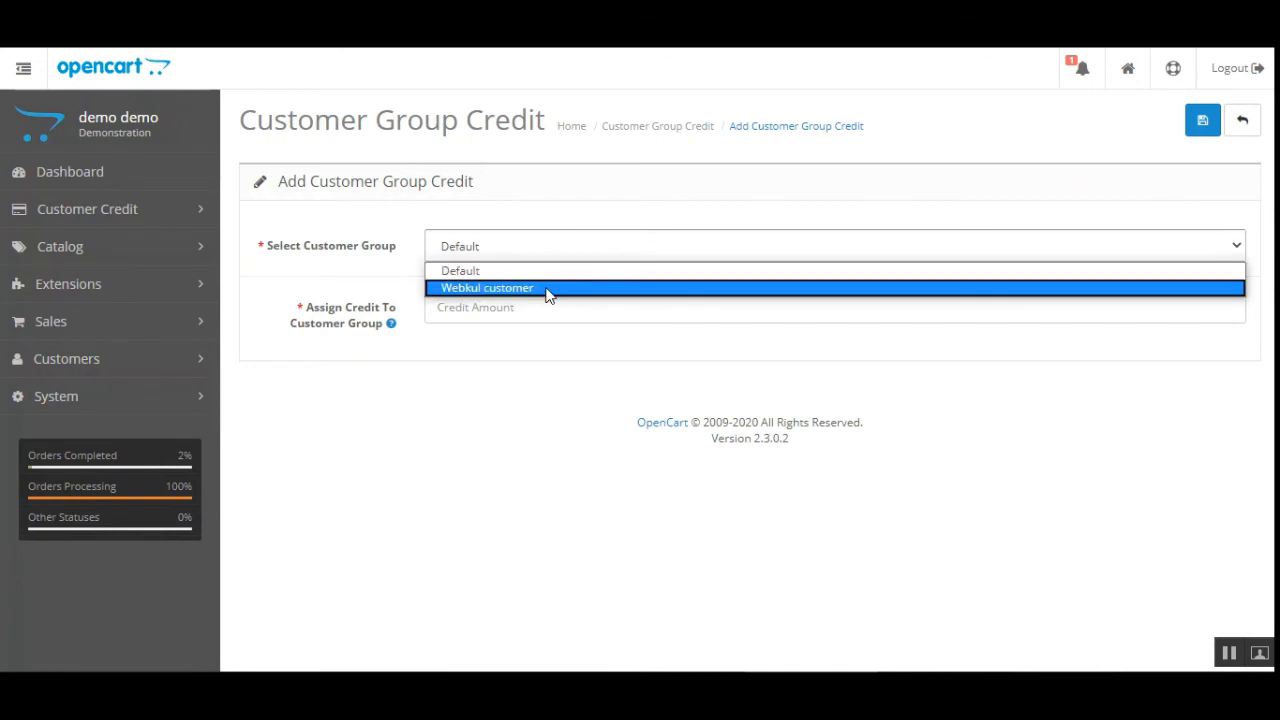
pyautogui.click(495, 289)
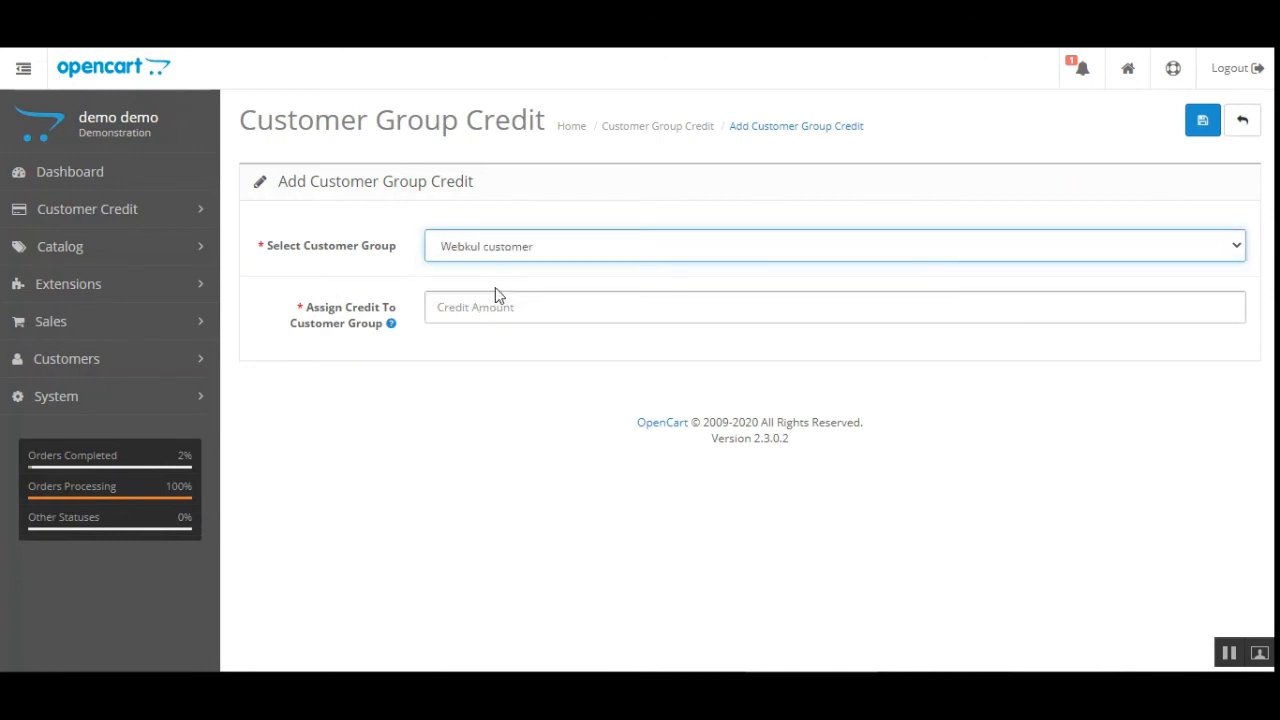
pyautogui.moveTo(314, 313)
pyautogui.moveTo(314, 313); pyautogui.dragTo(398, 312)
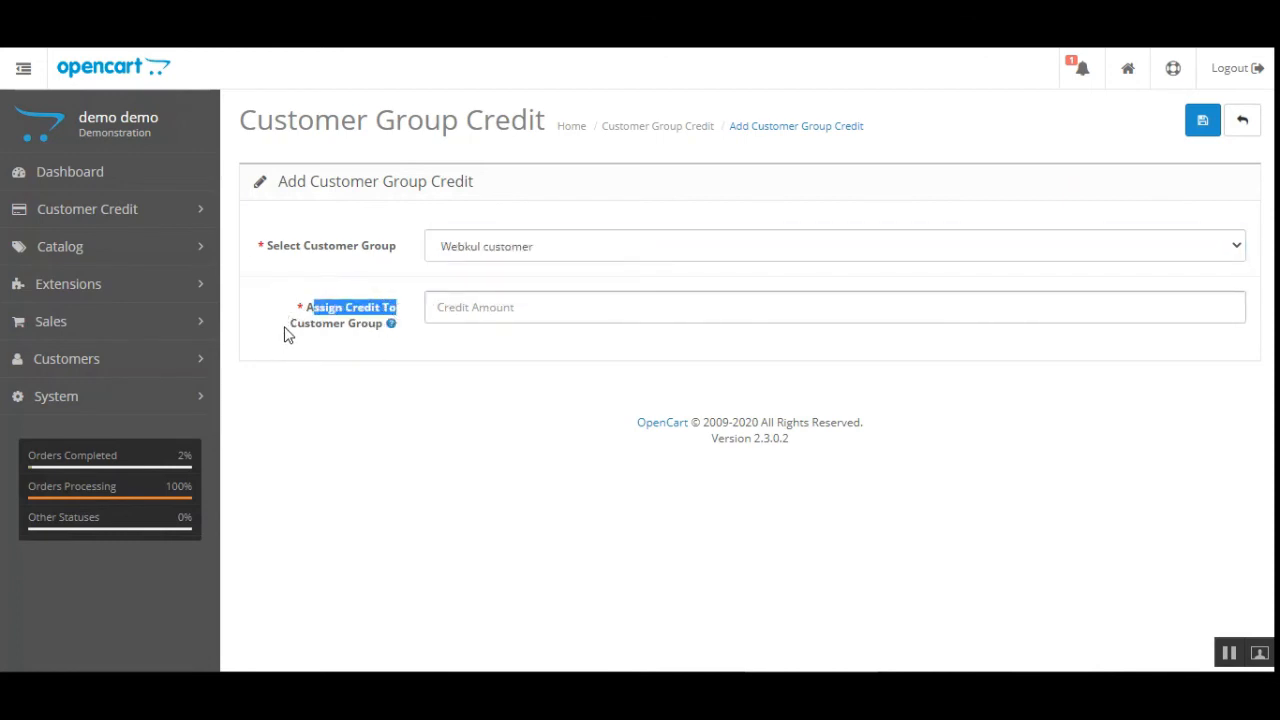
pyautogui.moveTo(290, 332); pyautogui.dragTo(380, 337)
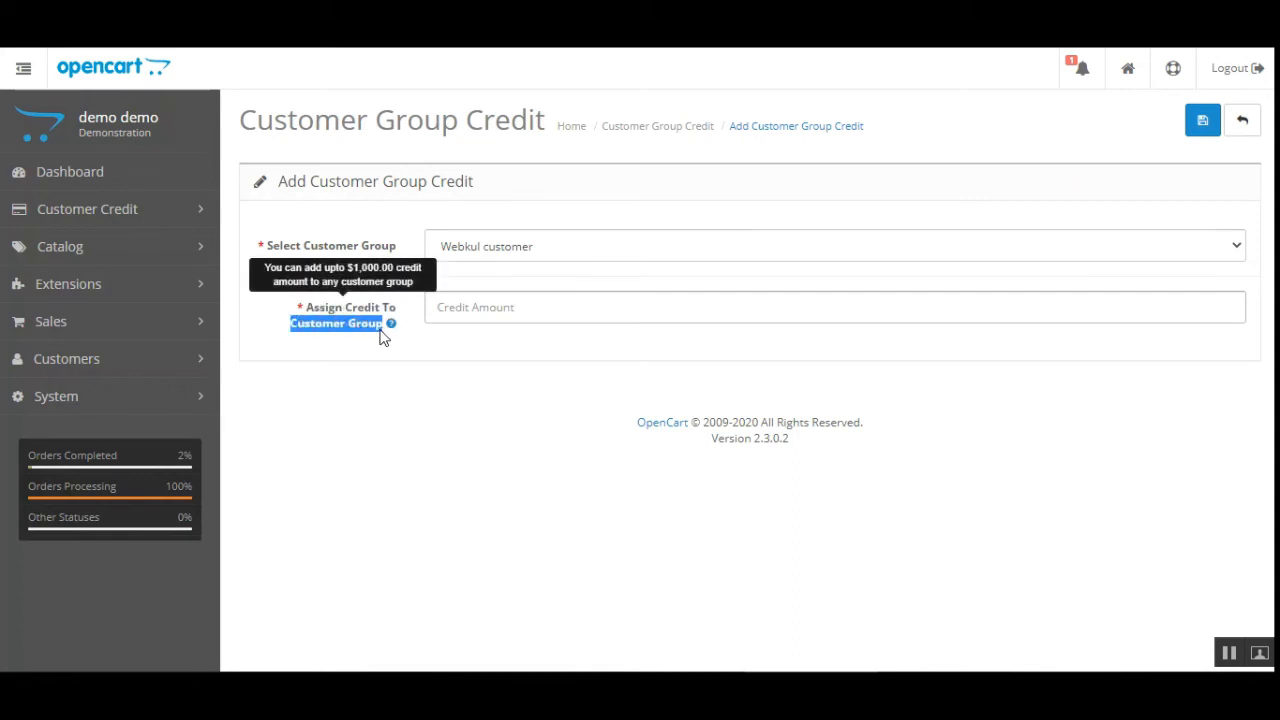
pyautogui.click(390, 331)
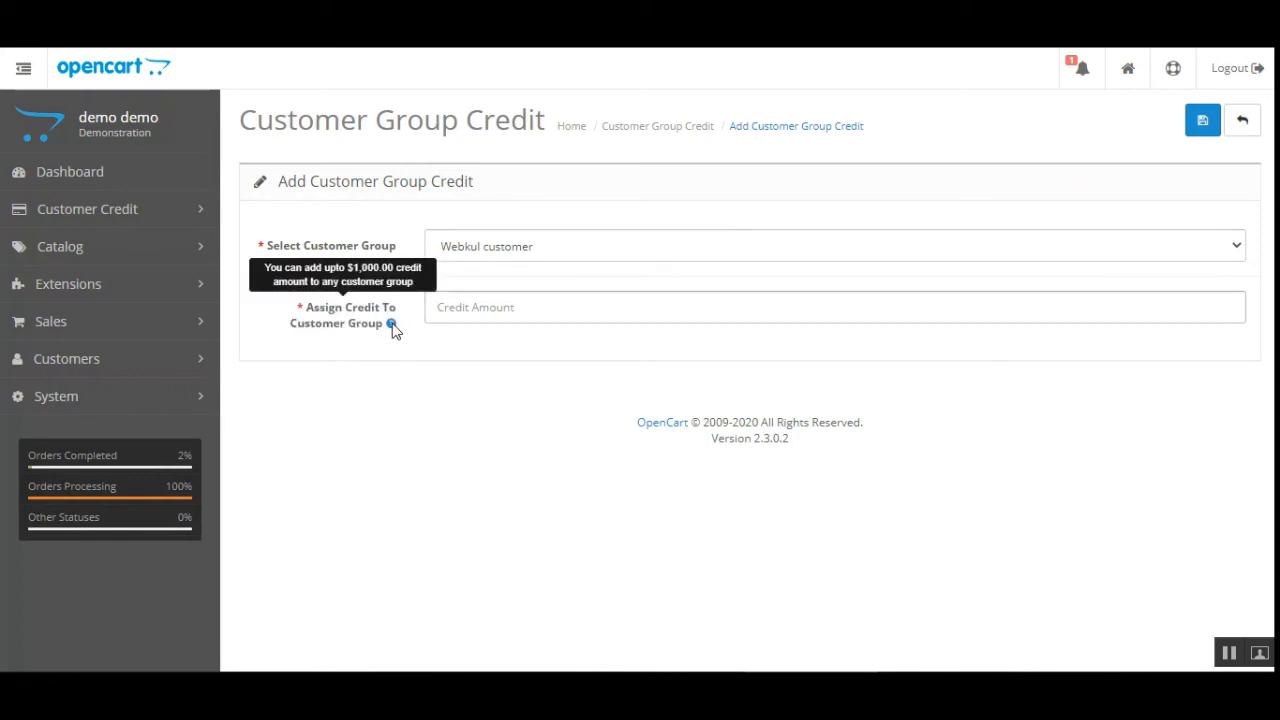
# Try to save a credit amount of 800 for the Webkul customer group, and leave the form.
pyautogui.click(588, 306)
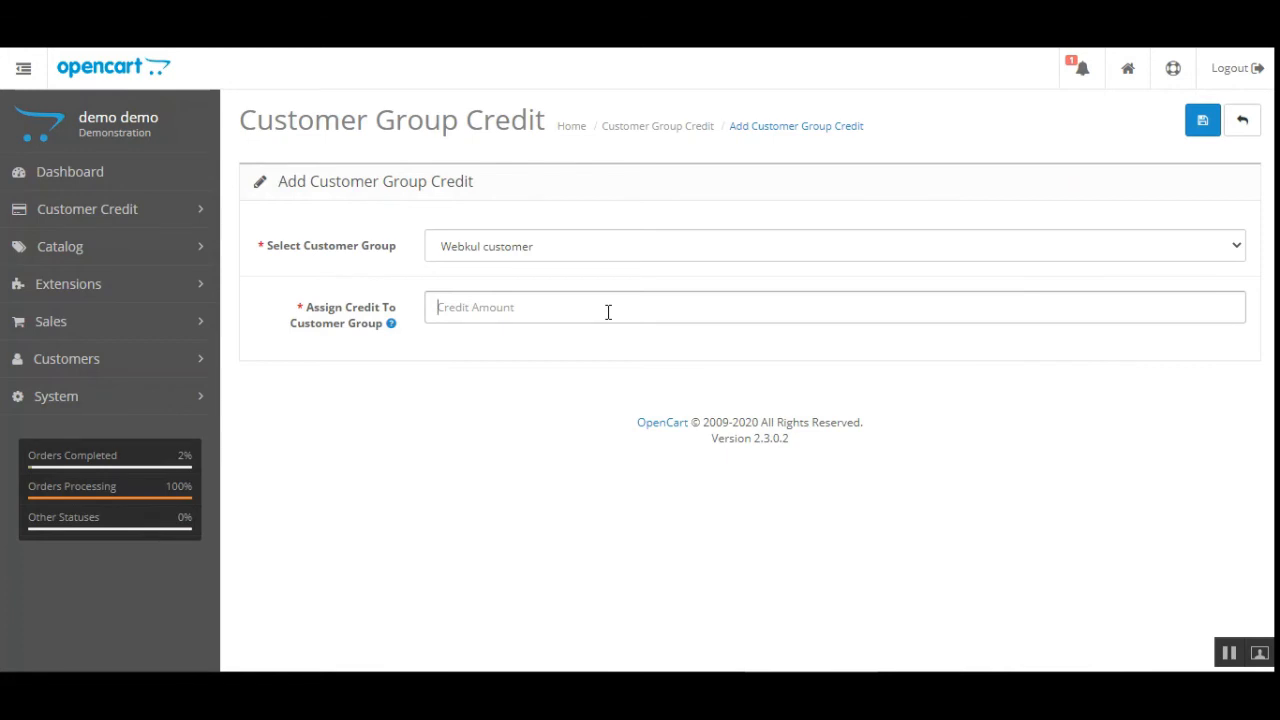
pyautogui.write('800')
pyautogui.click(608, 312)
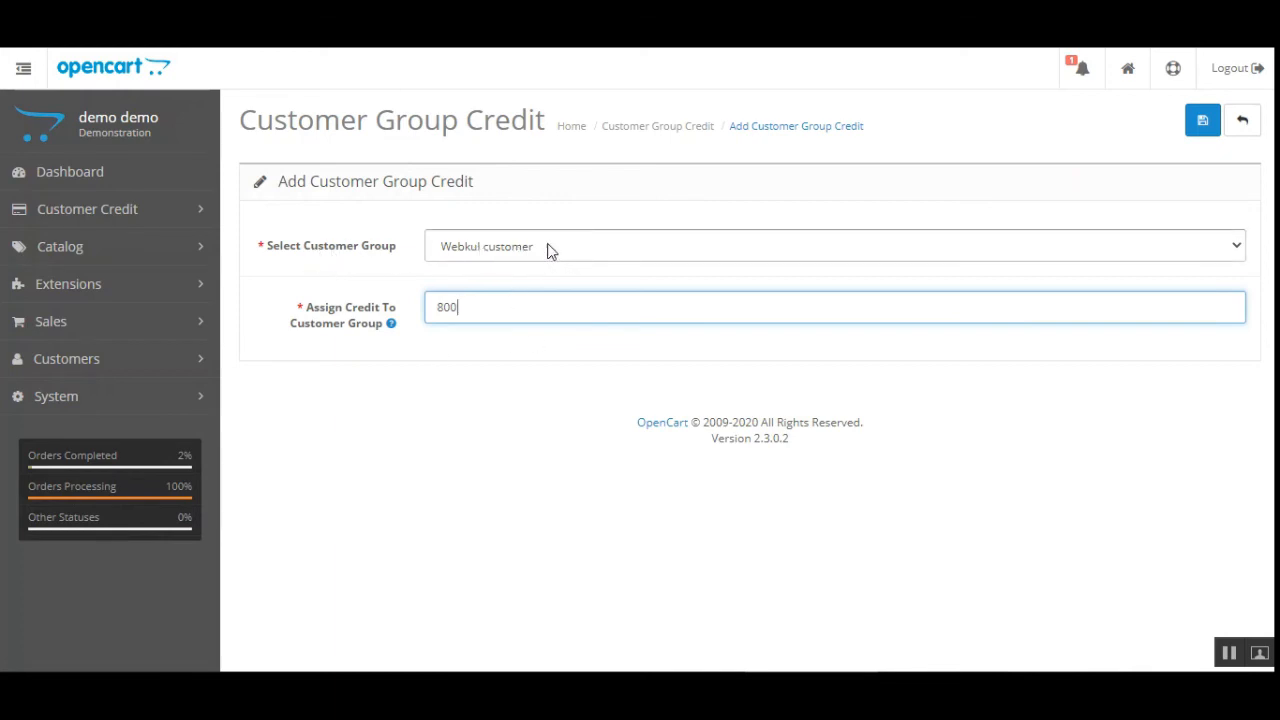
pyautogui.moveTo(343, 335)
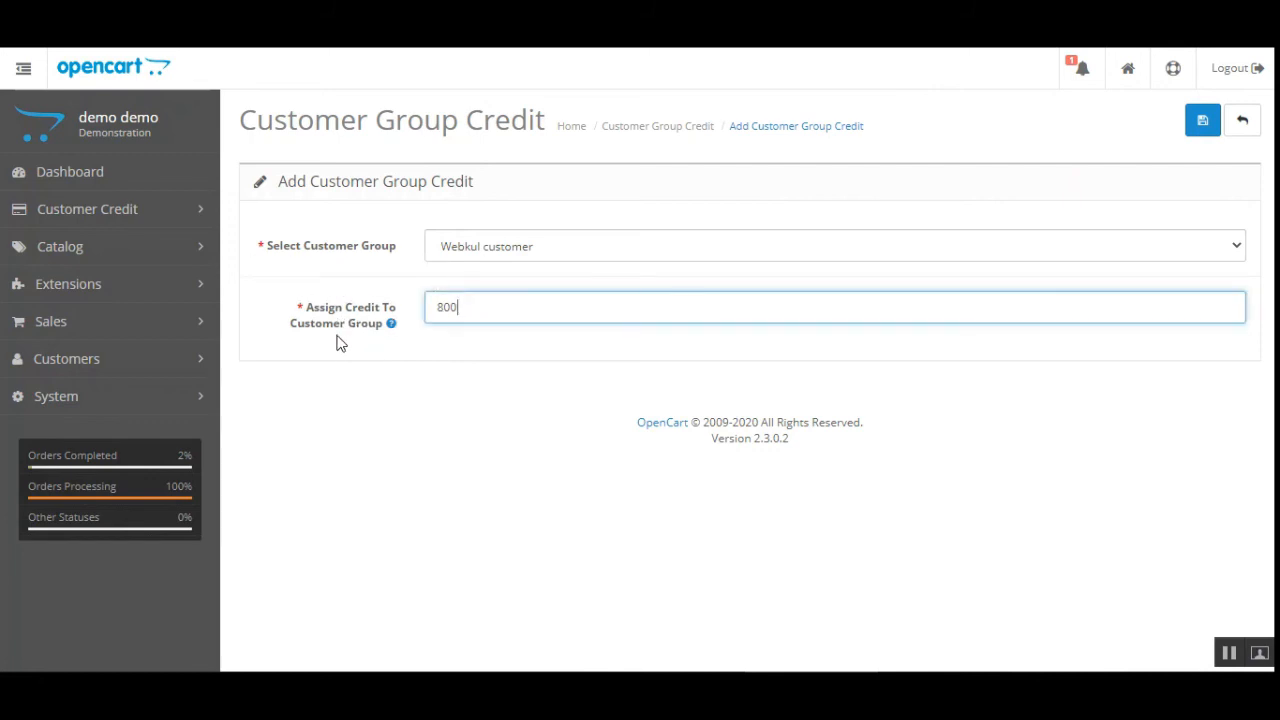
pyautogui.click(432, 368)
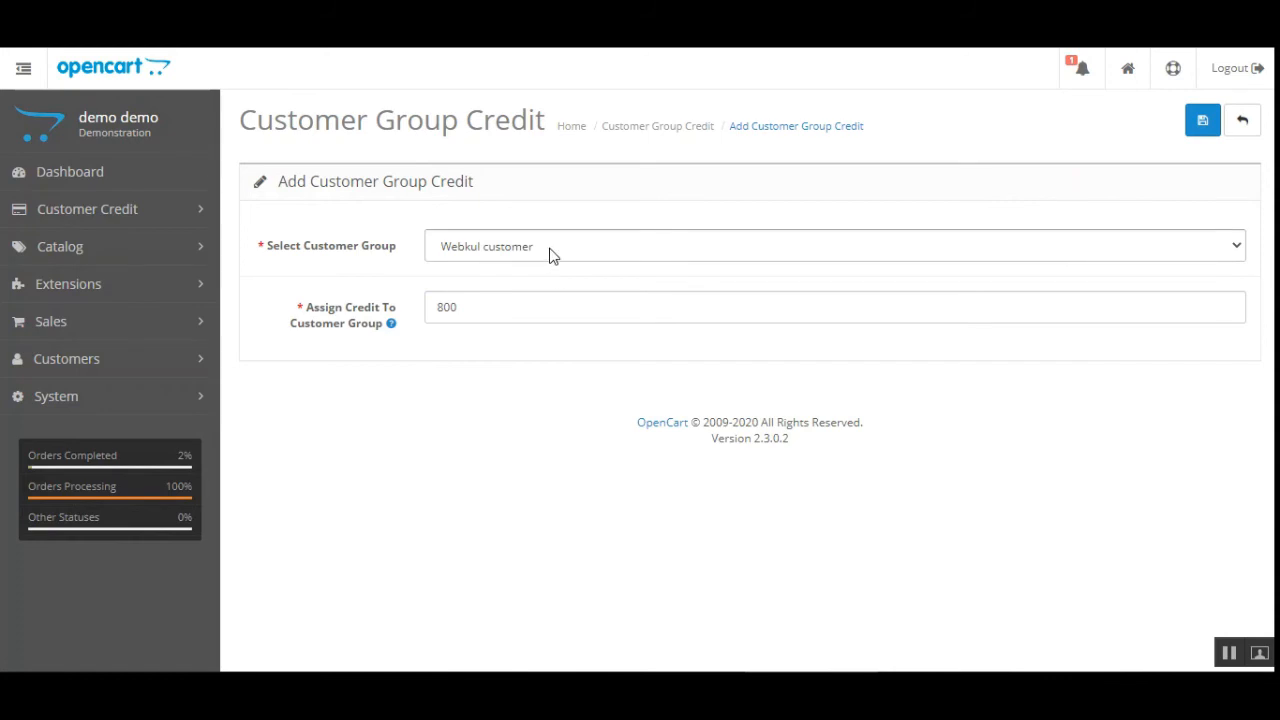
pyautogui.click(1202, 126)
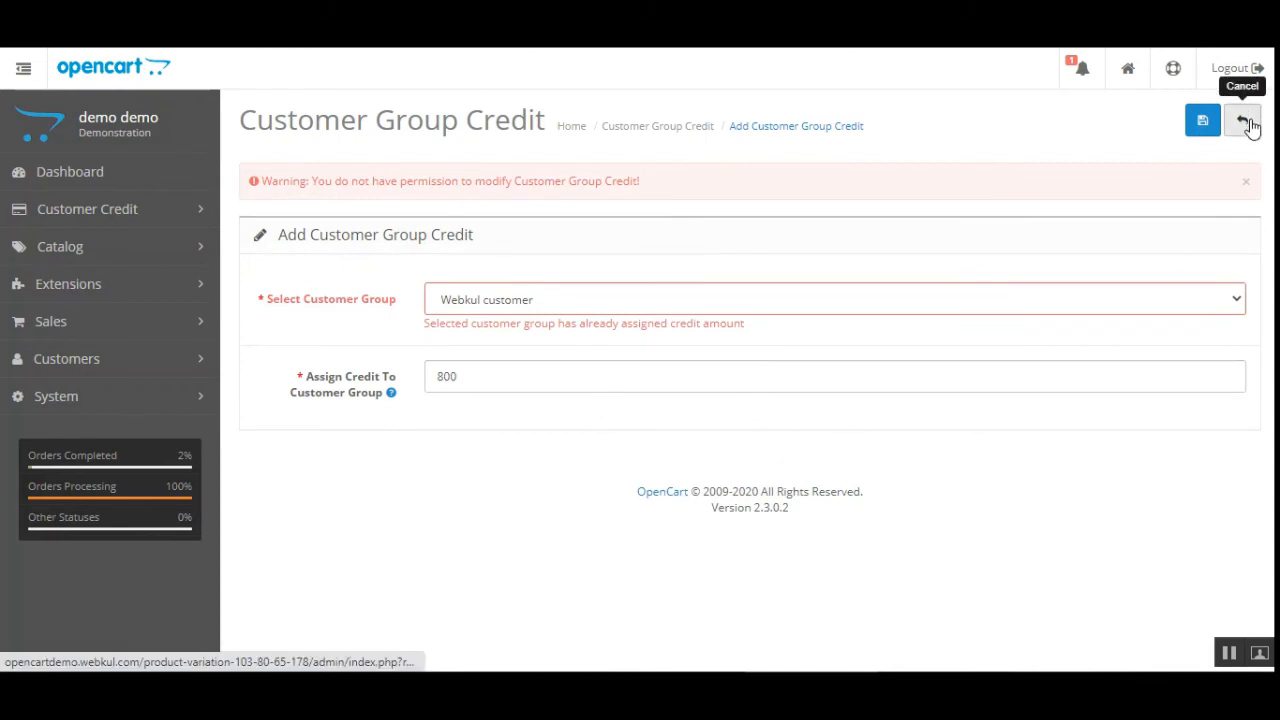
pyautogui.click(180, 214)
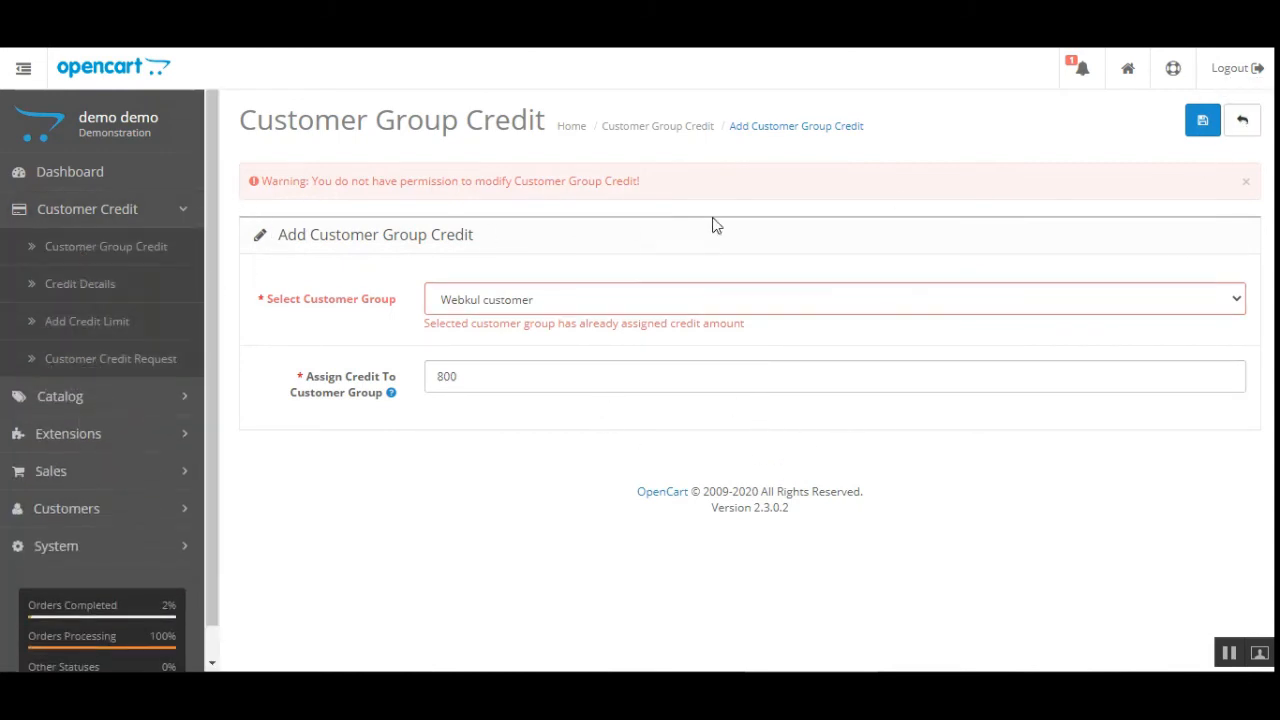
pyautogui.click(1243, 121)
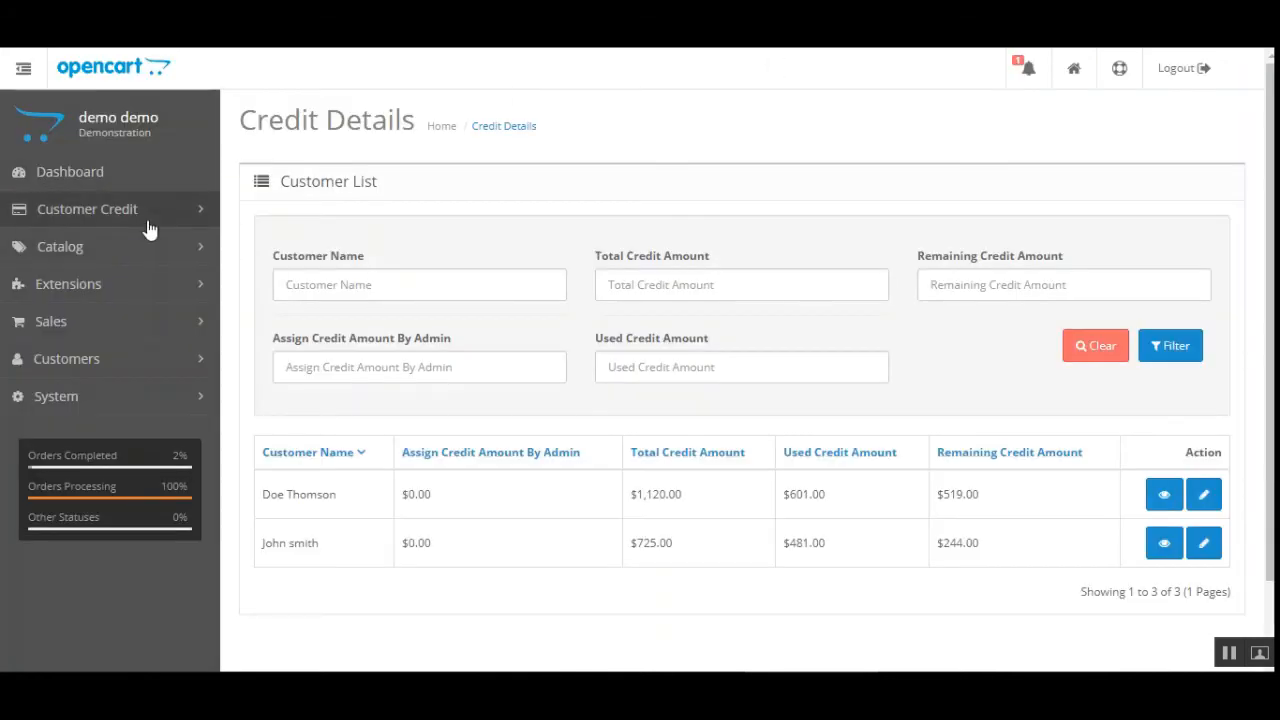
# On the Credit Details page, compare the first customer's remaining credit with the credit balance shown in the storefront account.
pyautogui.click(145, 222)
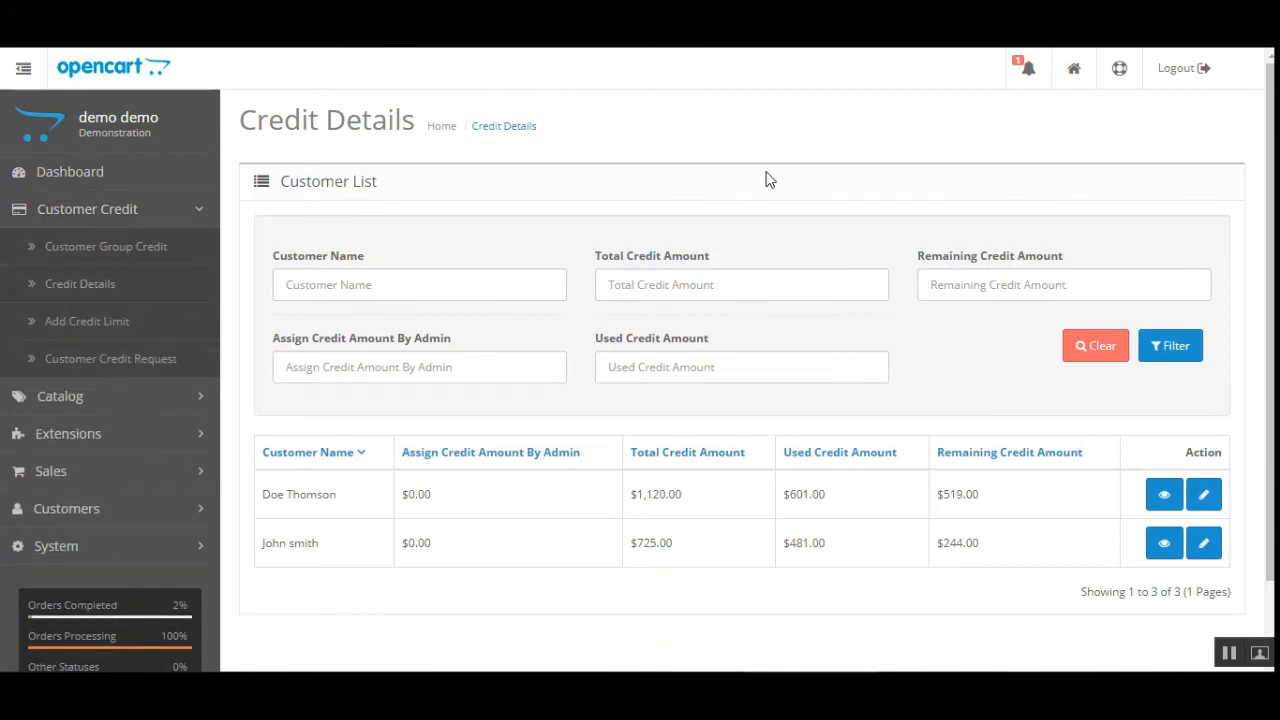
pyautogui.scroll(-2, 300, 540)
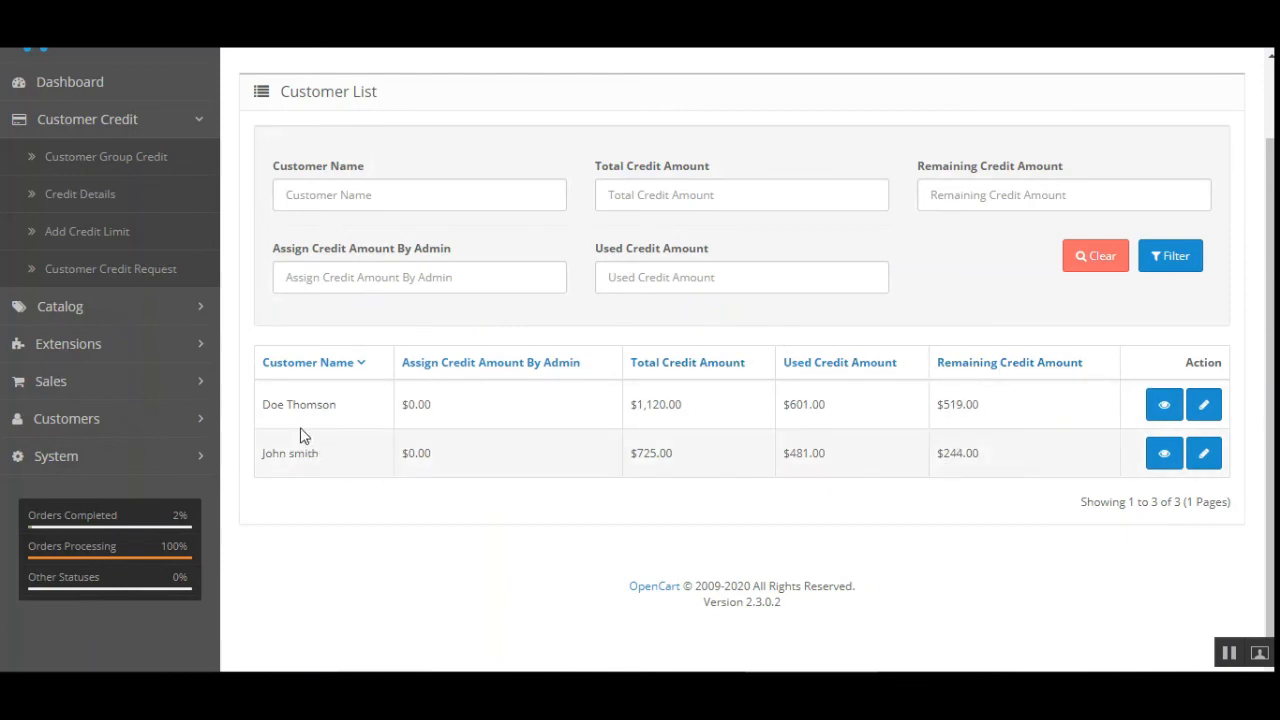
pyautogui.moveTo(265, 404); pyautogui.dragTo(338, 407)
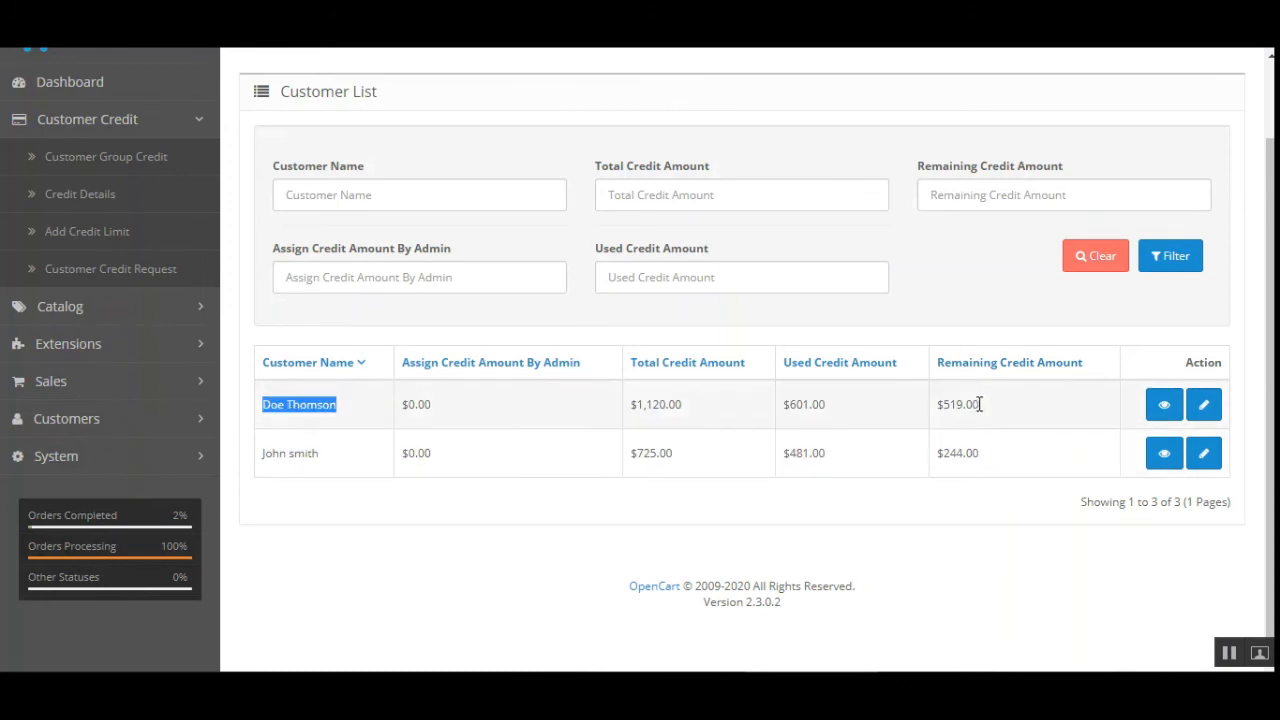
pyautogui.moveTo(982, 404); pyautogui.dragTo(930, 410)
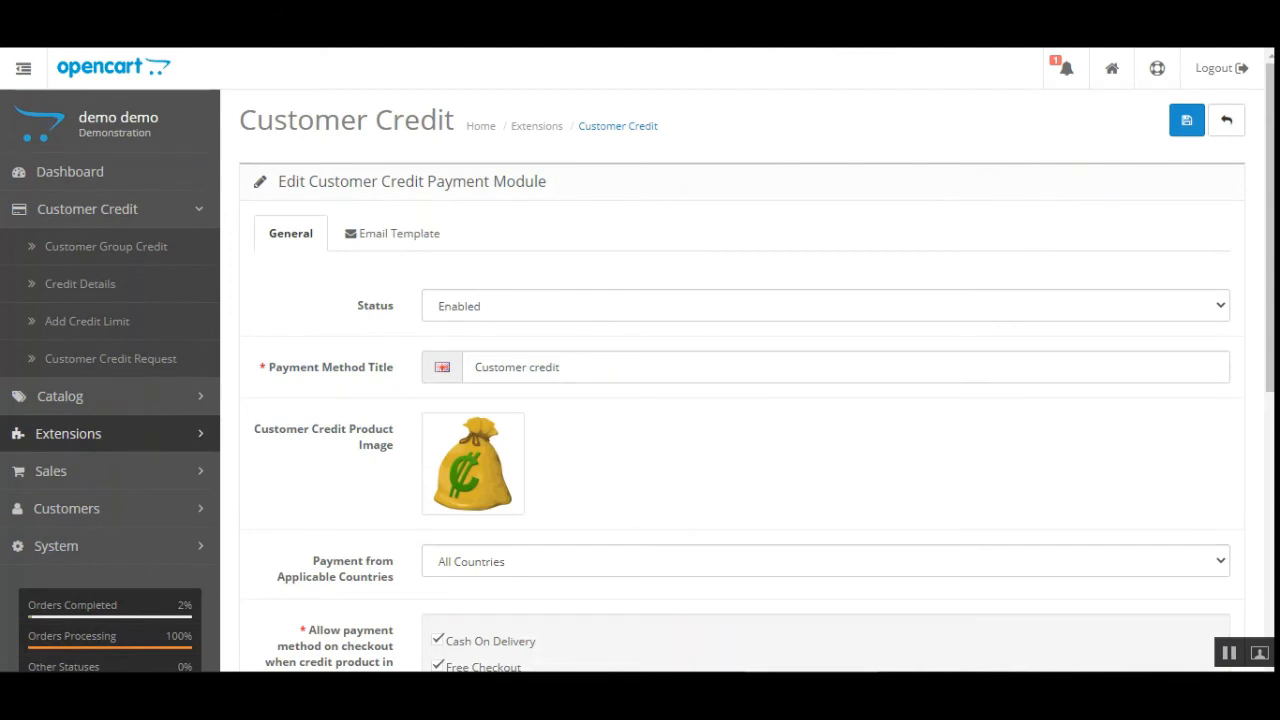
pyautogui.hotkey('ctrl', 'Tab')
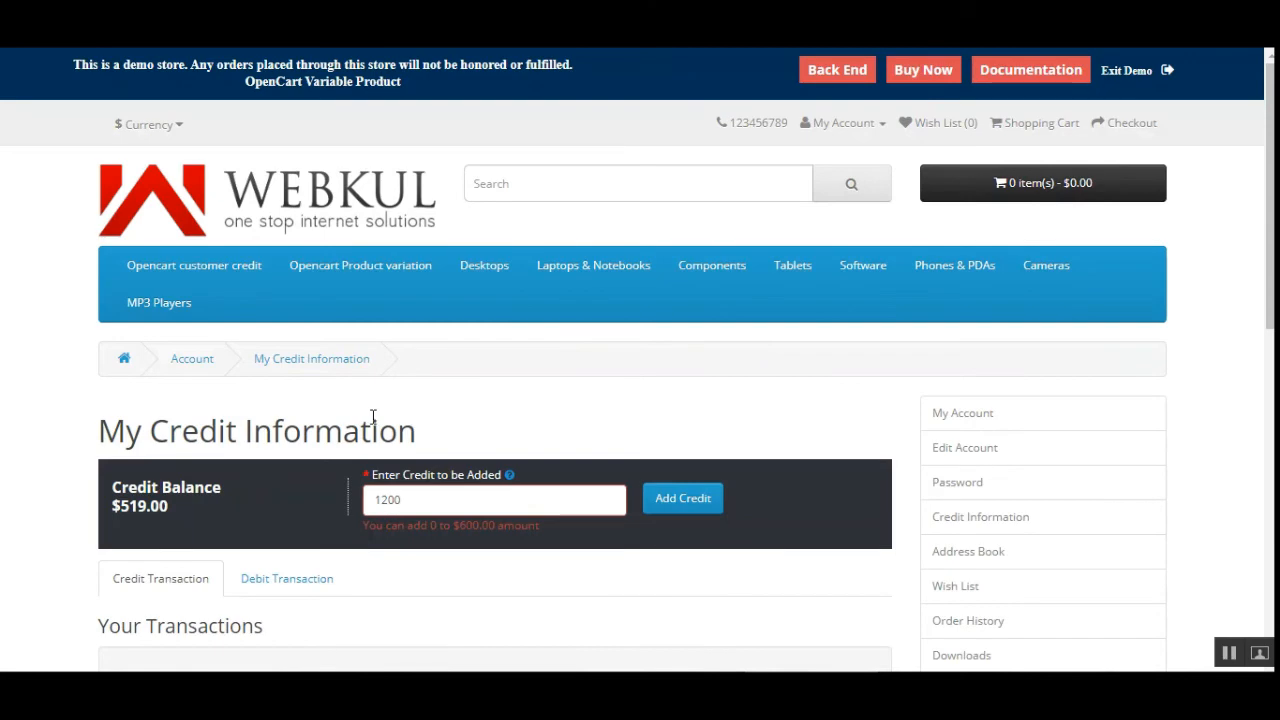
pyautogui.scroll(-3, 372, 430)
pyautogui.scroll(2, 371, 446)
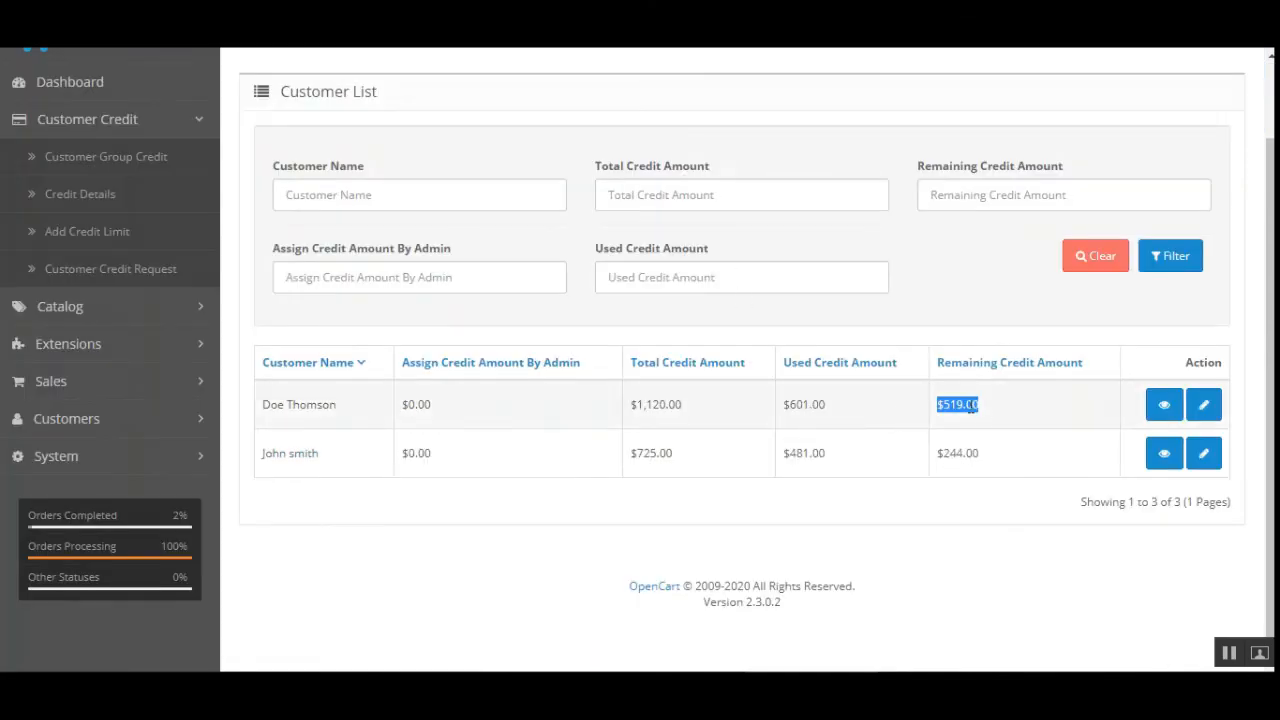
# Examine the Credit Details filters for total, remaining, used and admin-assigned credit amounts.
pyautogui.scroll(1, 748, 333)
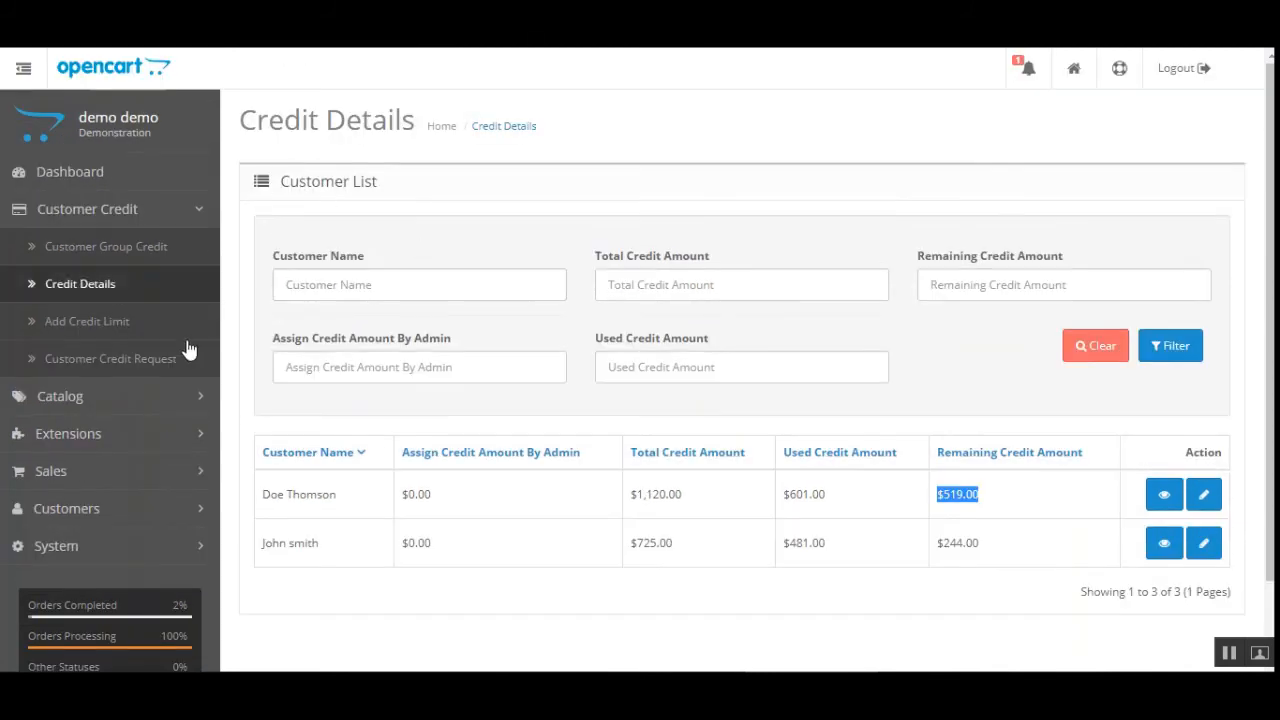
pyautogui.scroll(-1, 434, 229)
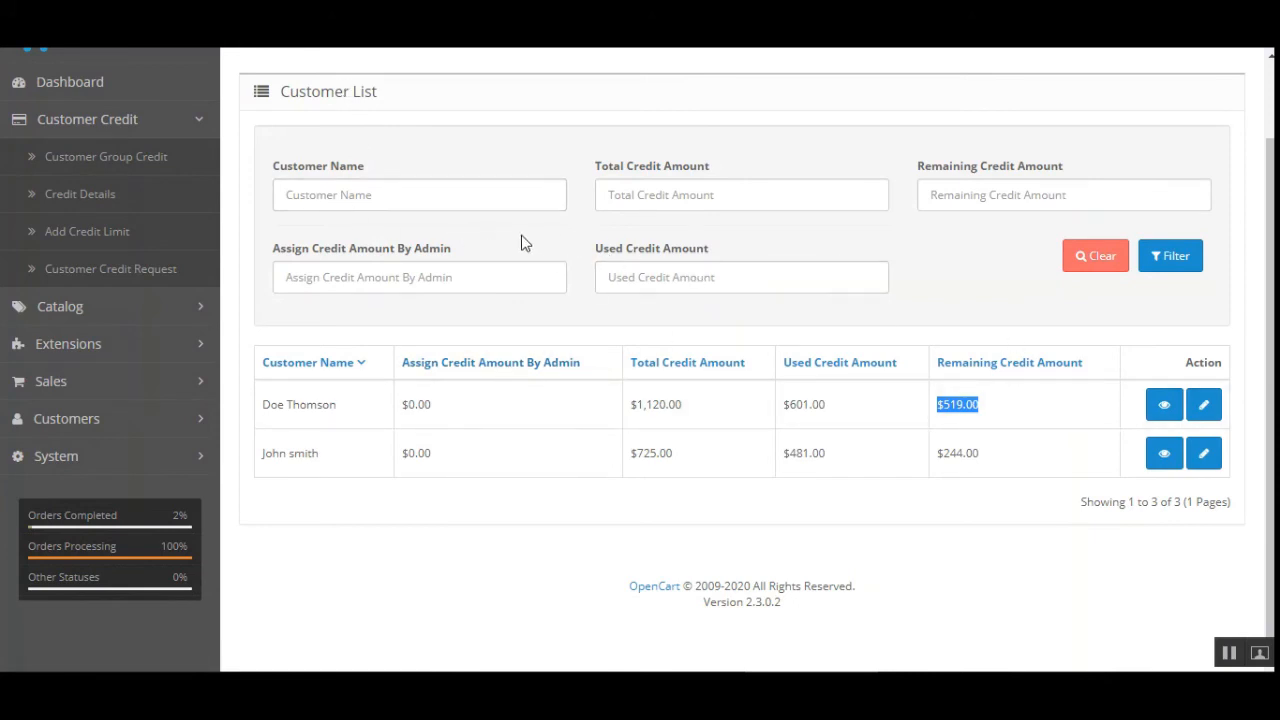
pyautogui.moveTo(614, 167); pyautogui.dragTo(743, 180)
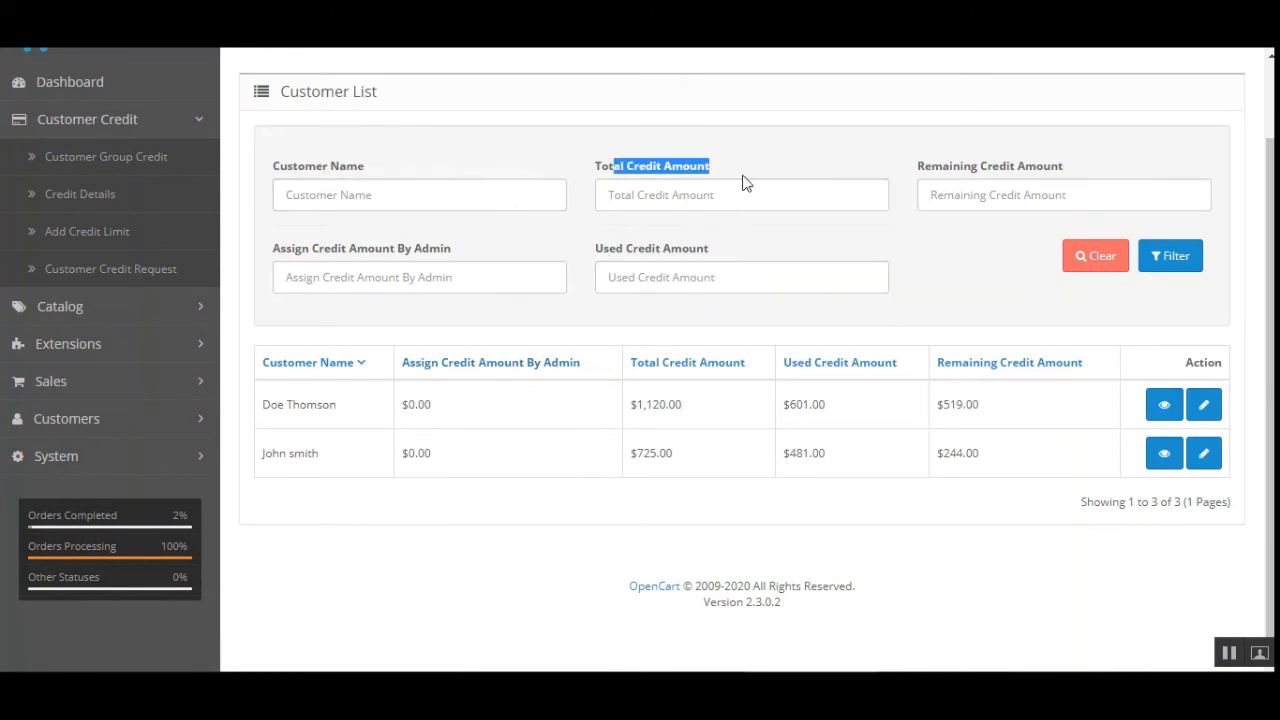
pyautogui.moveTo(917, 168); pyautogui.dragTo(1069, 171)
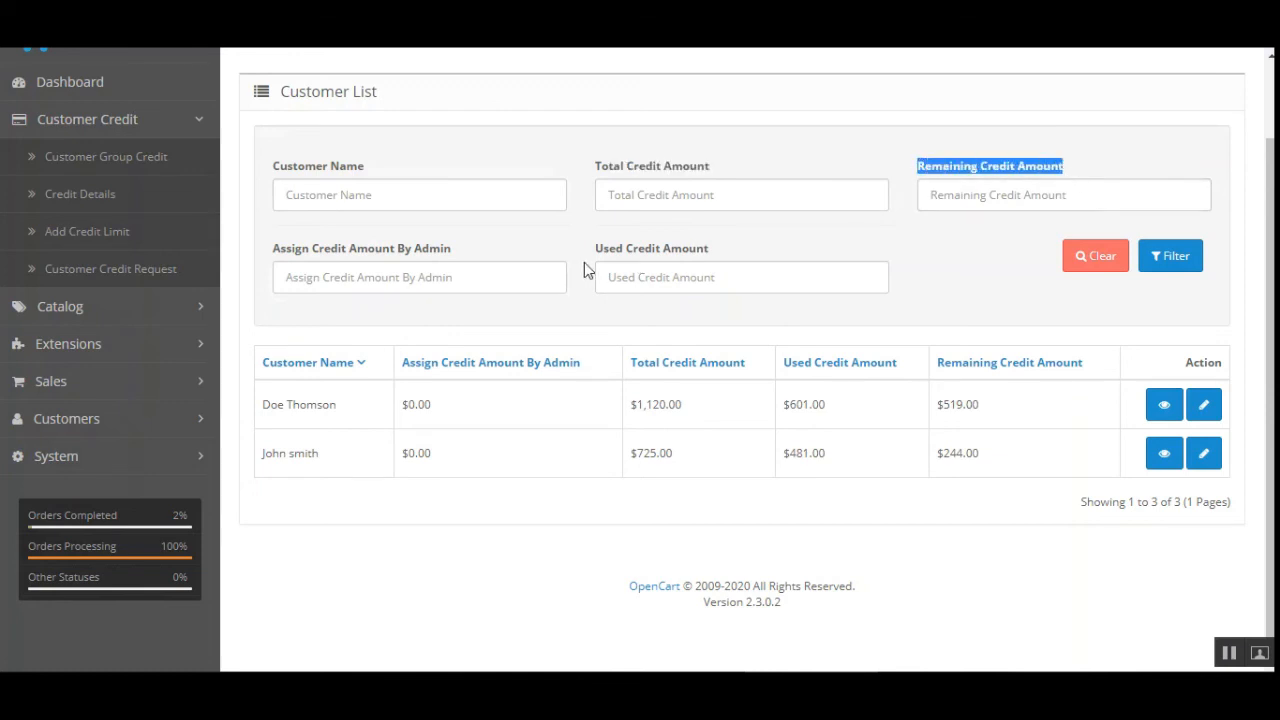
pyautogui.moveTo(628, 249); pyautogui.dragTo(720, 258)
pyautogui.moveTo(284, 250); pyautogui.dragTo(457, 251)
pyautogui.click(531, 246)
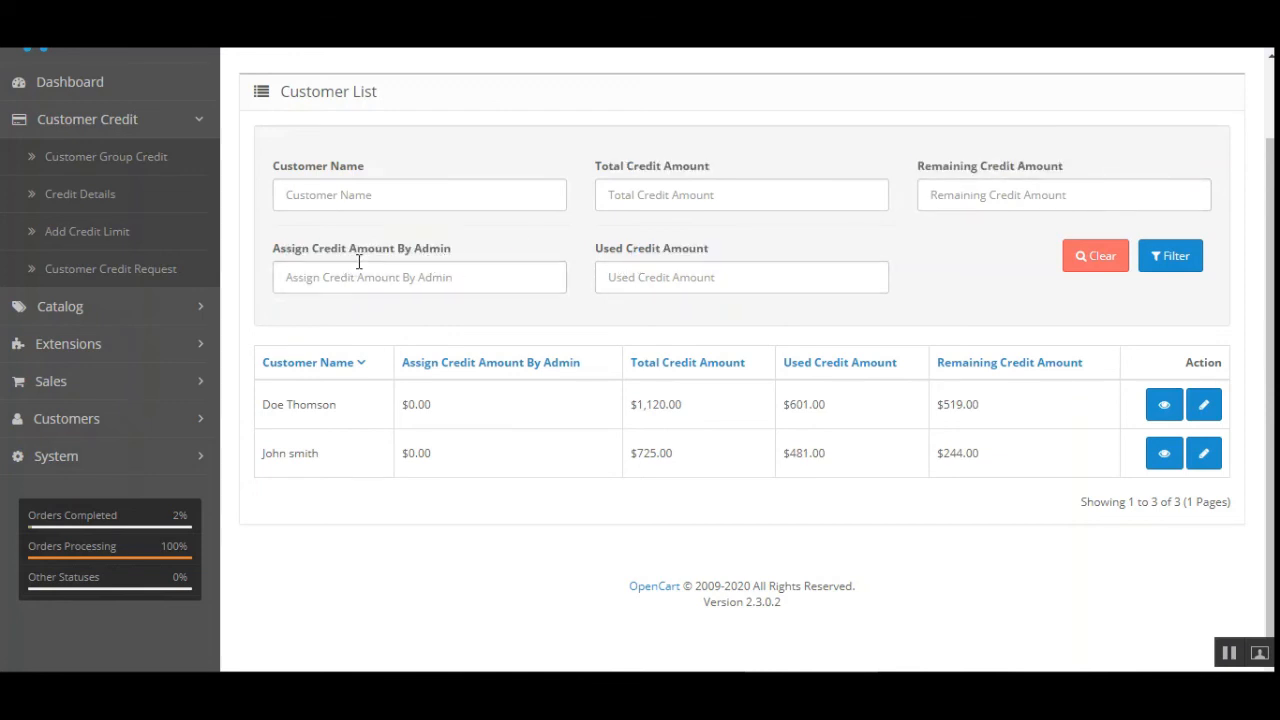
pyautogui.moveTo(293, 254); pyautogui.dragTo(449, 251)
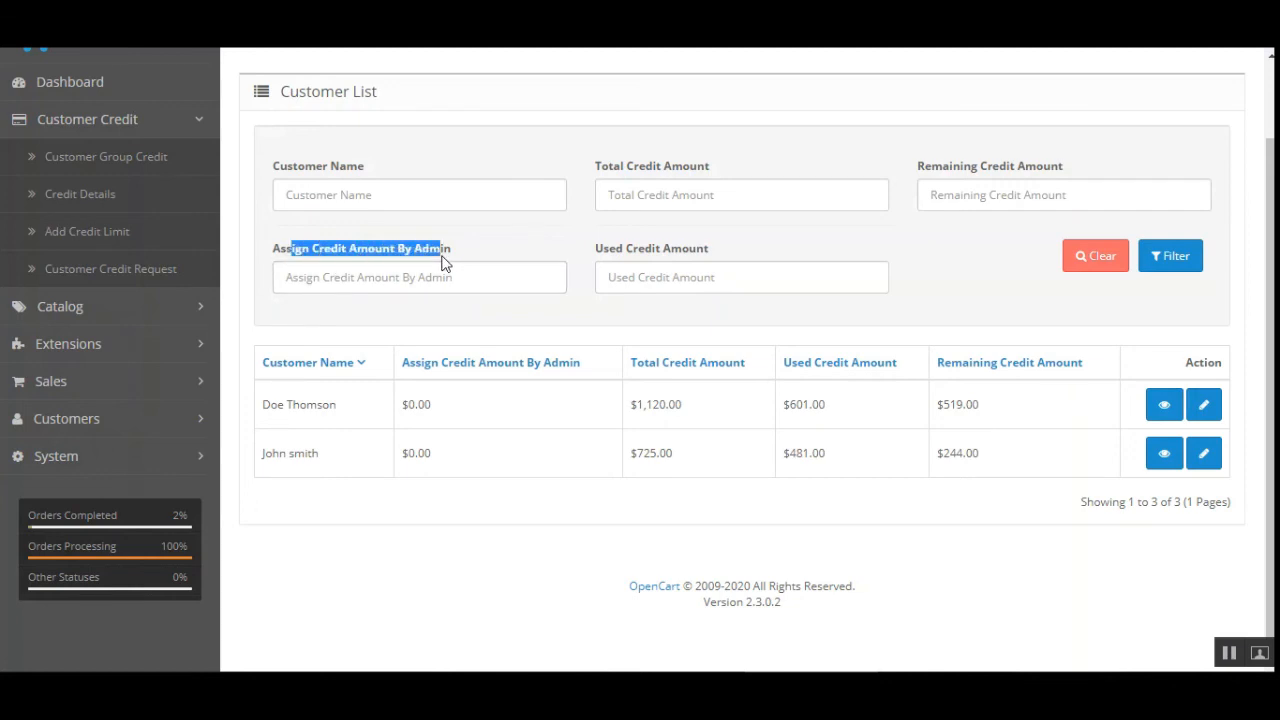
pyautogui.click(489, 262)
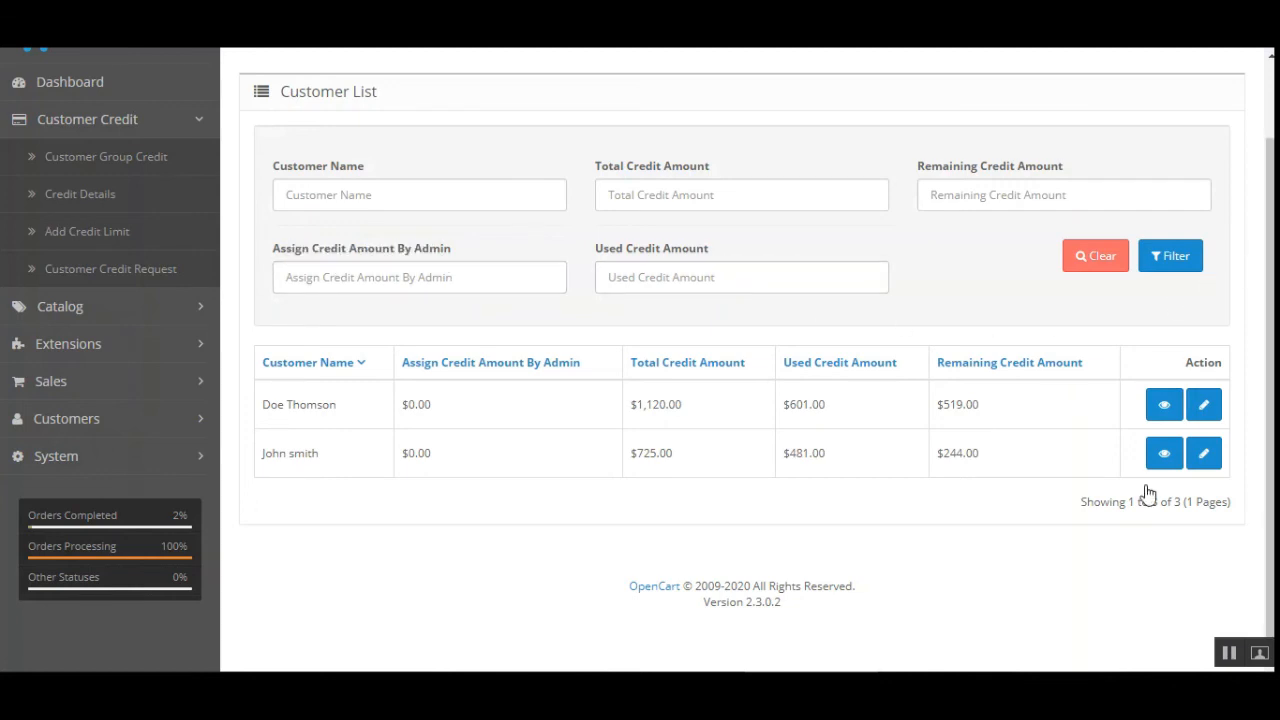
# Open the first customer's transaction details and review the listed amounts, dates and payment methods.
pyautogui.click(1166, 408)
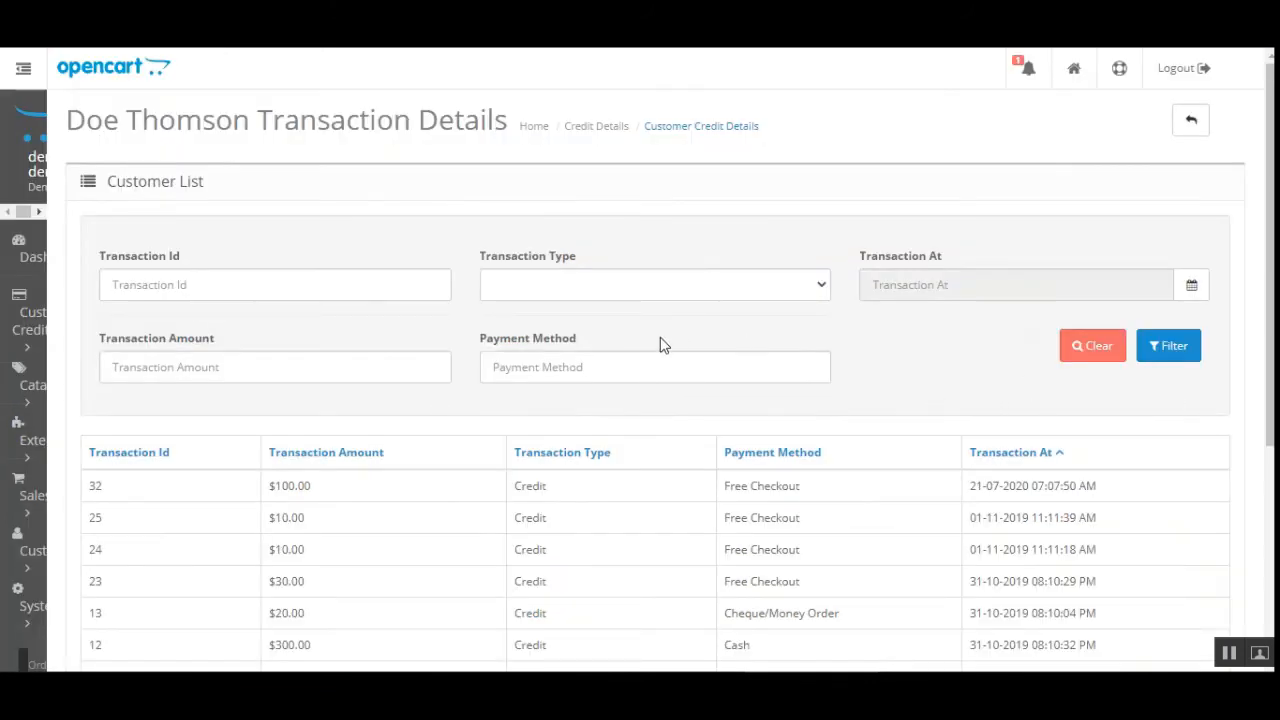
pyautogui.moveTo(1270, 370)
pyautogui.mouseDown()
pyautogui.moveTo(1270, 412)
pyautogui.moveTo(1270, 384)
pyautogui.mouseUp()
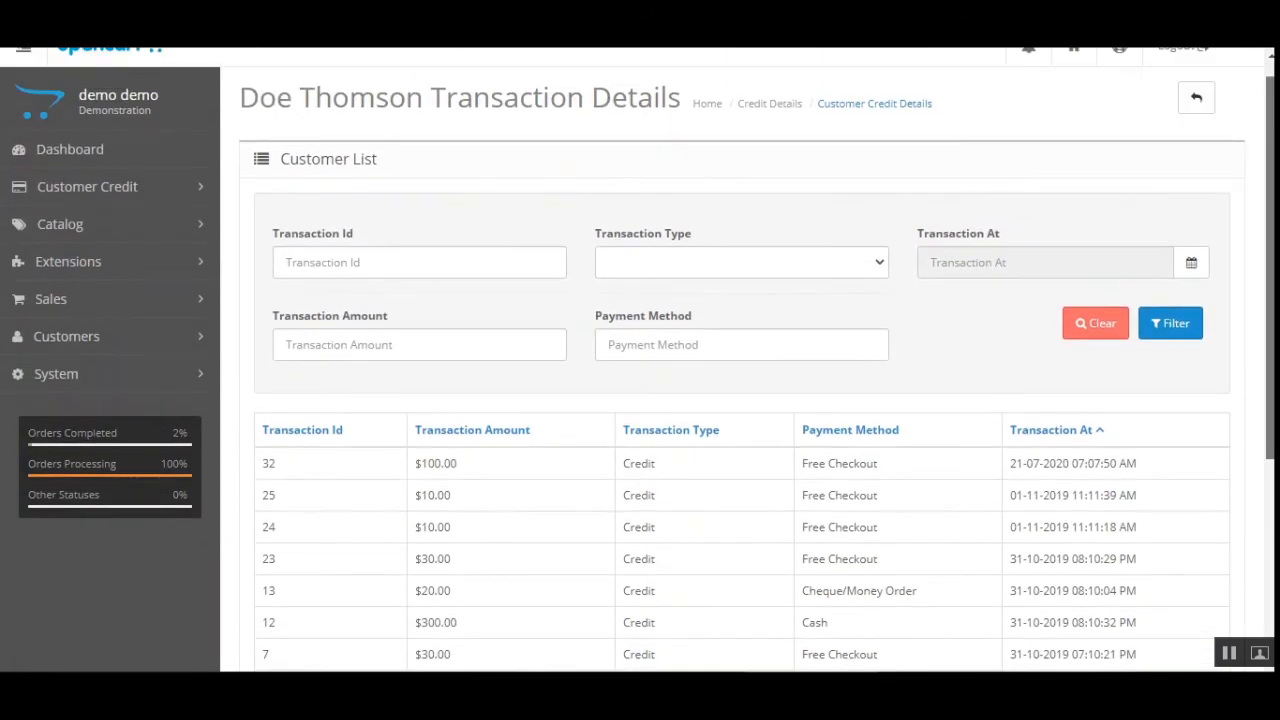
pyautogui.scroll(-1, 446, 531)
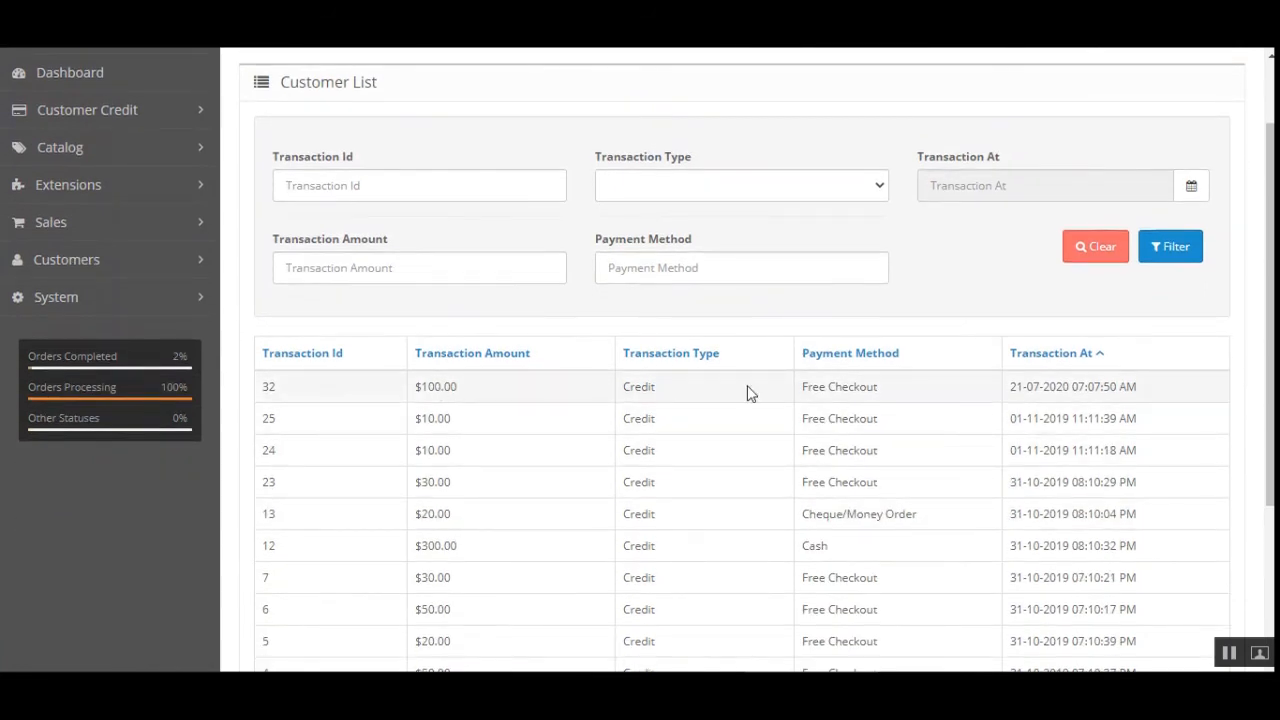
pyautogui.moveTo(834, 402); pyautogui.dragTo(877, 479)
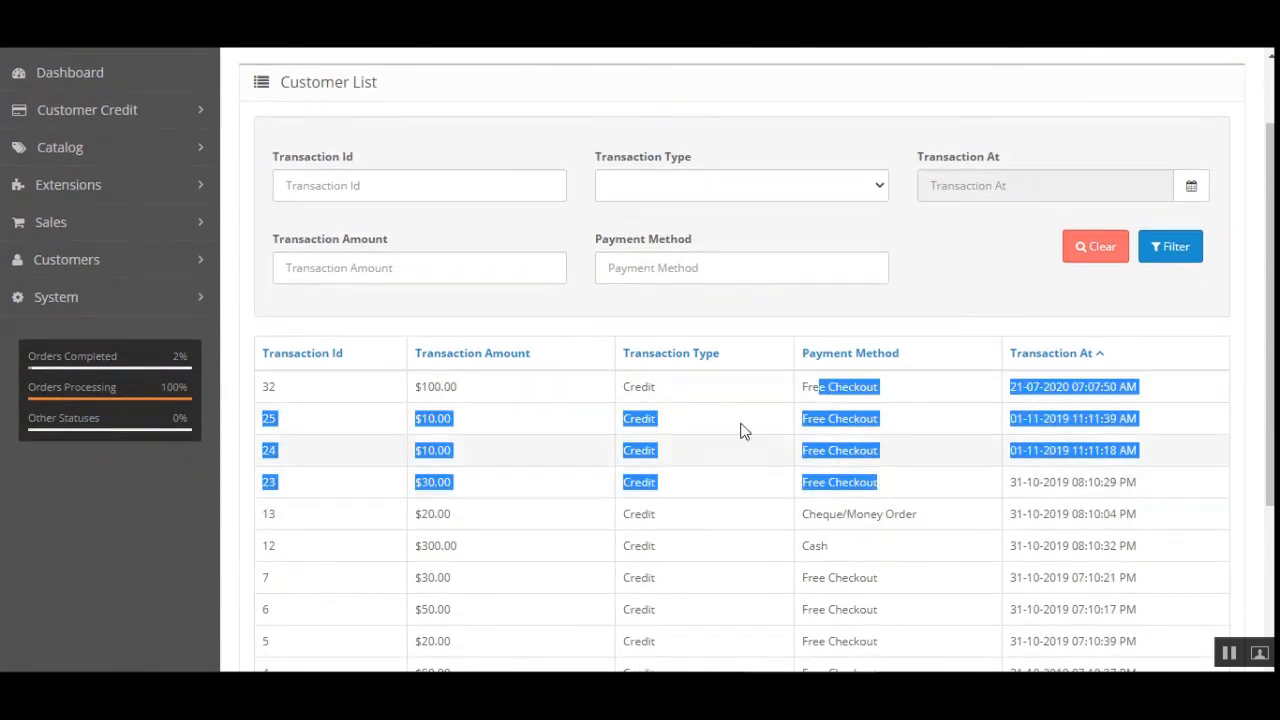
pyautogui.click(648, 416)
pyautogui.doubleClick(435, 387)
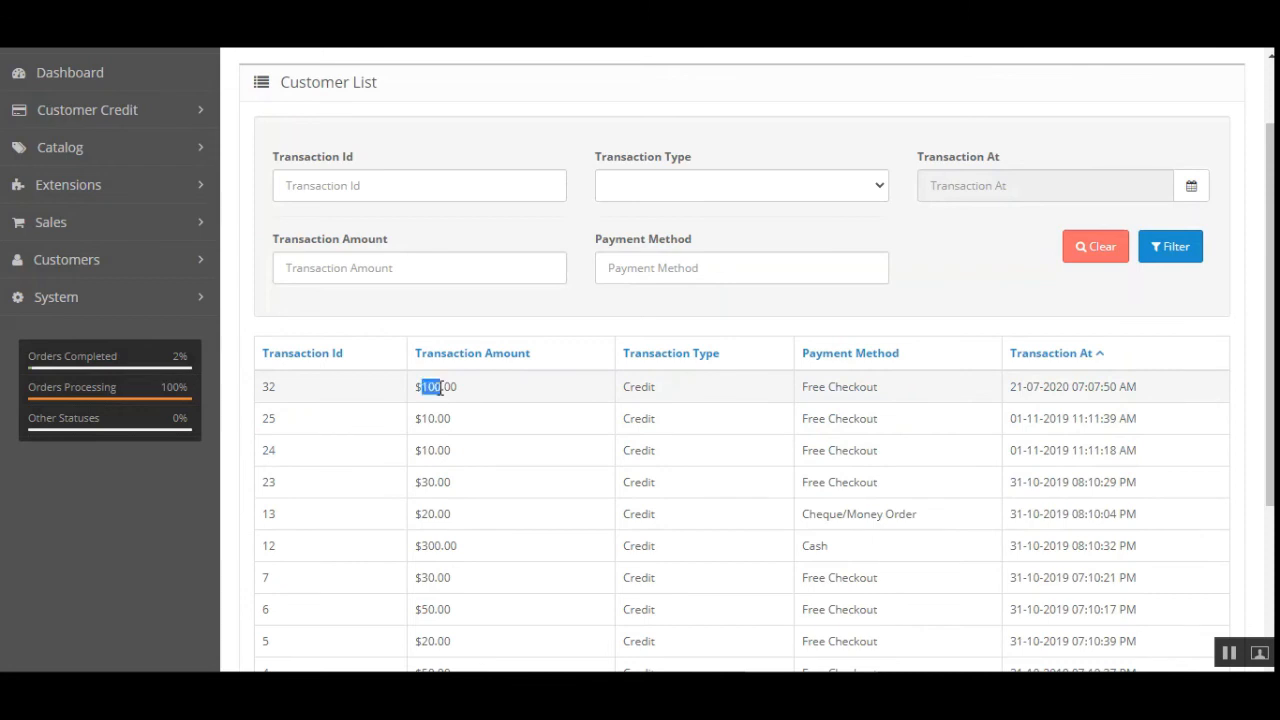
pyautogui.doubleClick(427, 419)
pyautogui.doubleClick(430, 450)
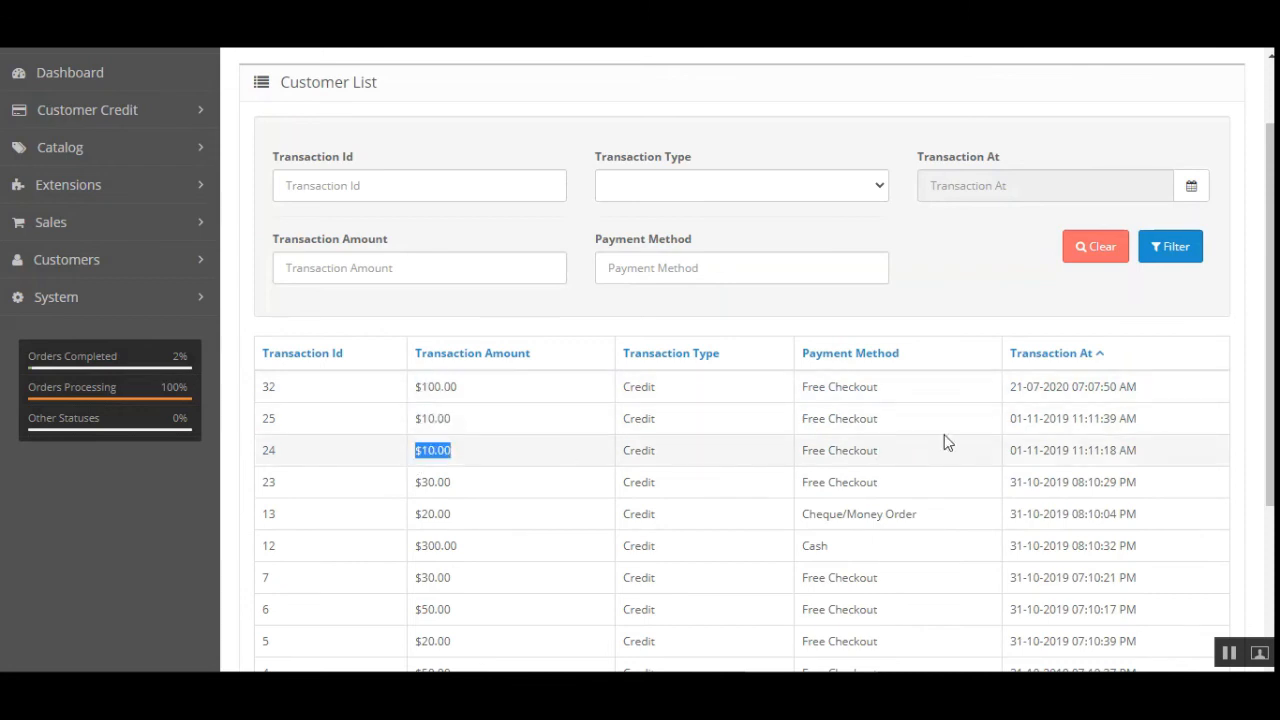
pyautogui.moveTo(1090, 386); pyautogui.dragTo(1034, 388)
pyautogui.click(1120, 390)
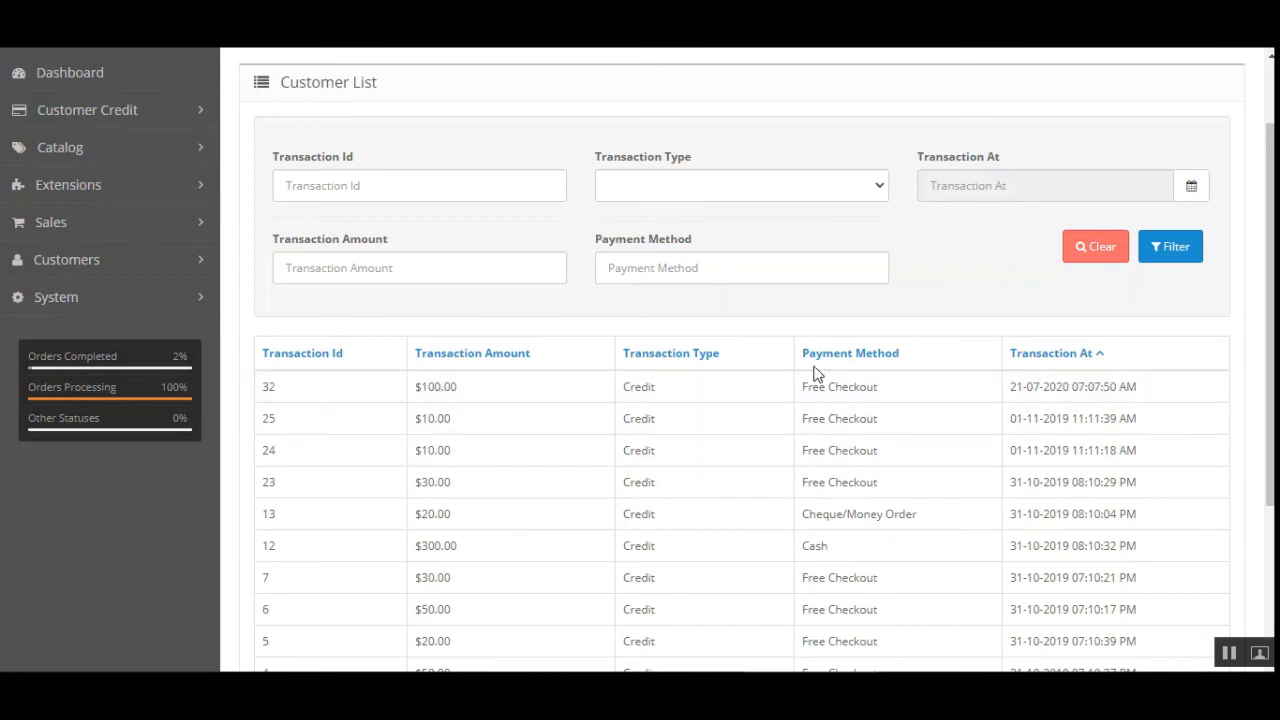
pyautogui.moveTo(802, 361); pyautogui.dragTo(912, 358)
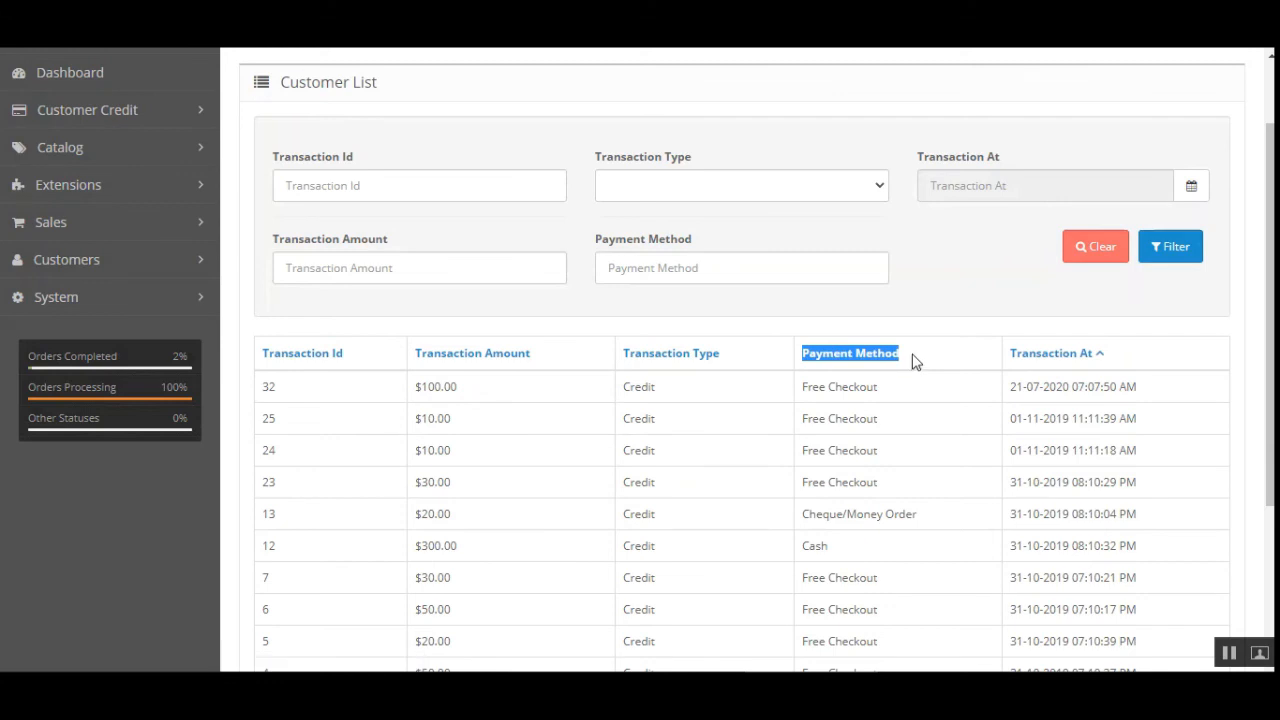
pyautogui.scroll(2, 766, 394)
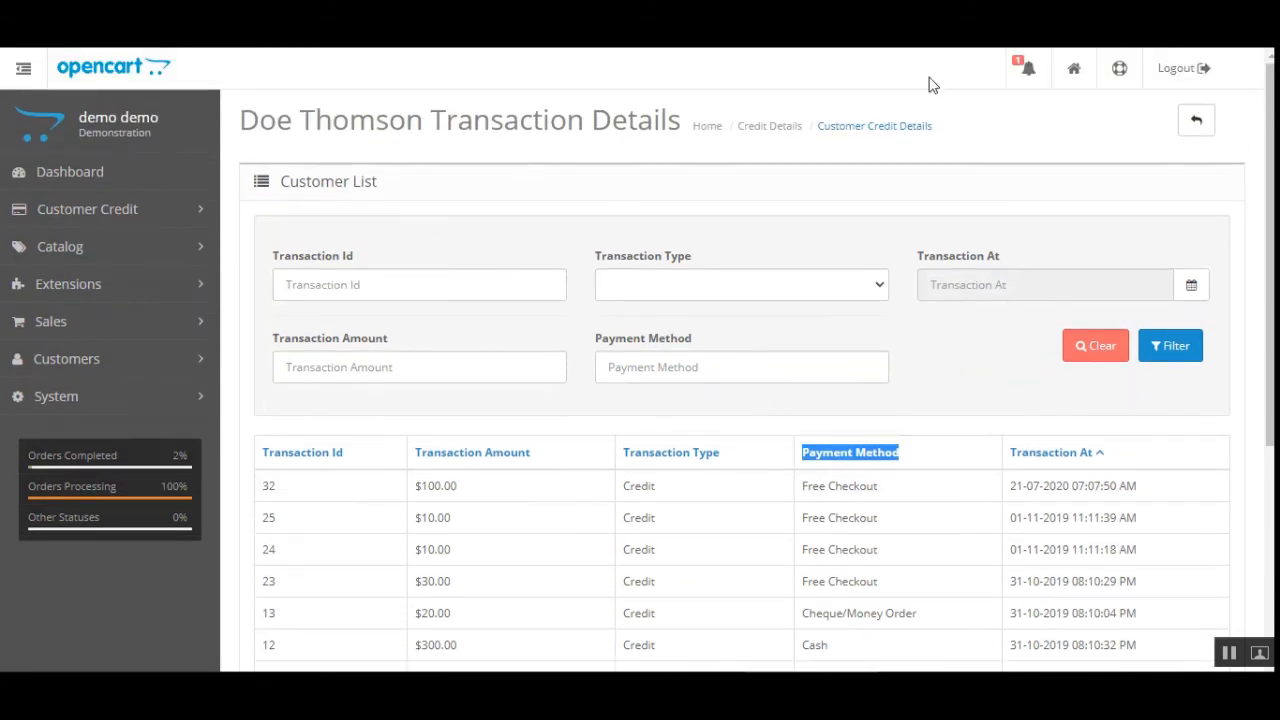
# Leave the transaction details for the Credit Details page and open the first customer's pay credit form.
pyautogui.click(1199, 125)
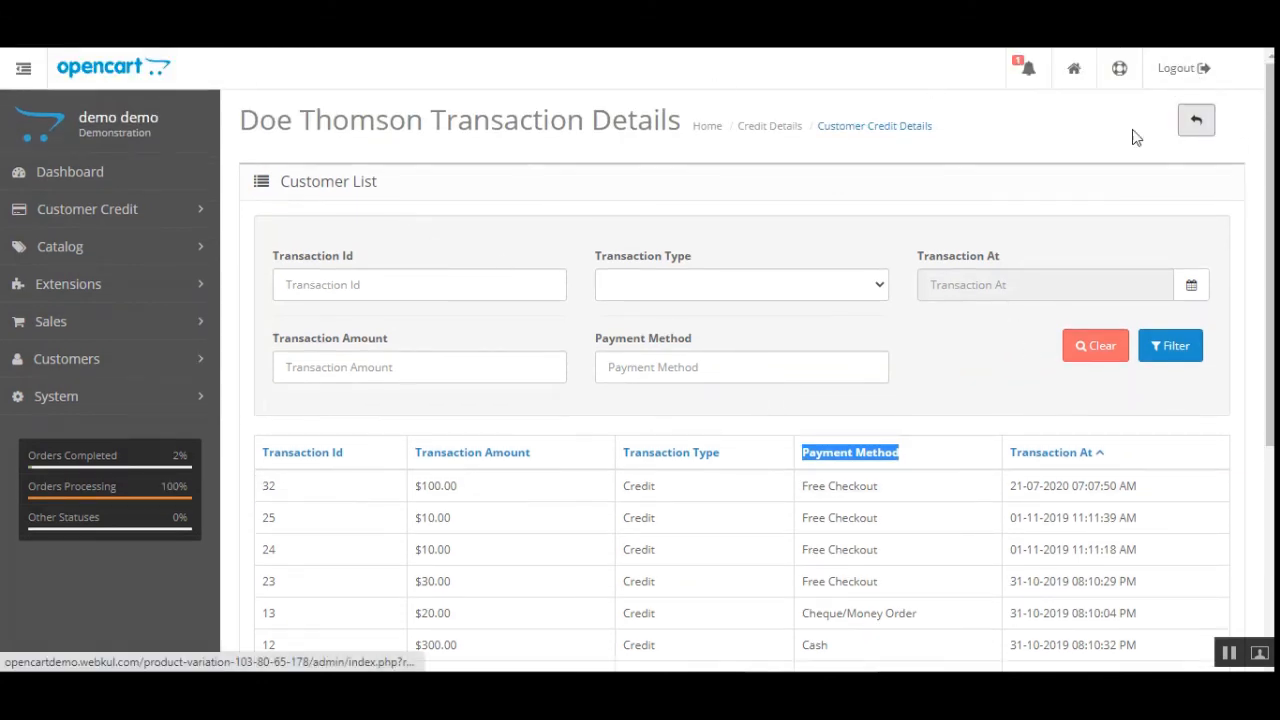
pyautogui.click(148, 220)
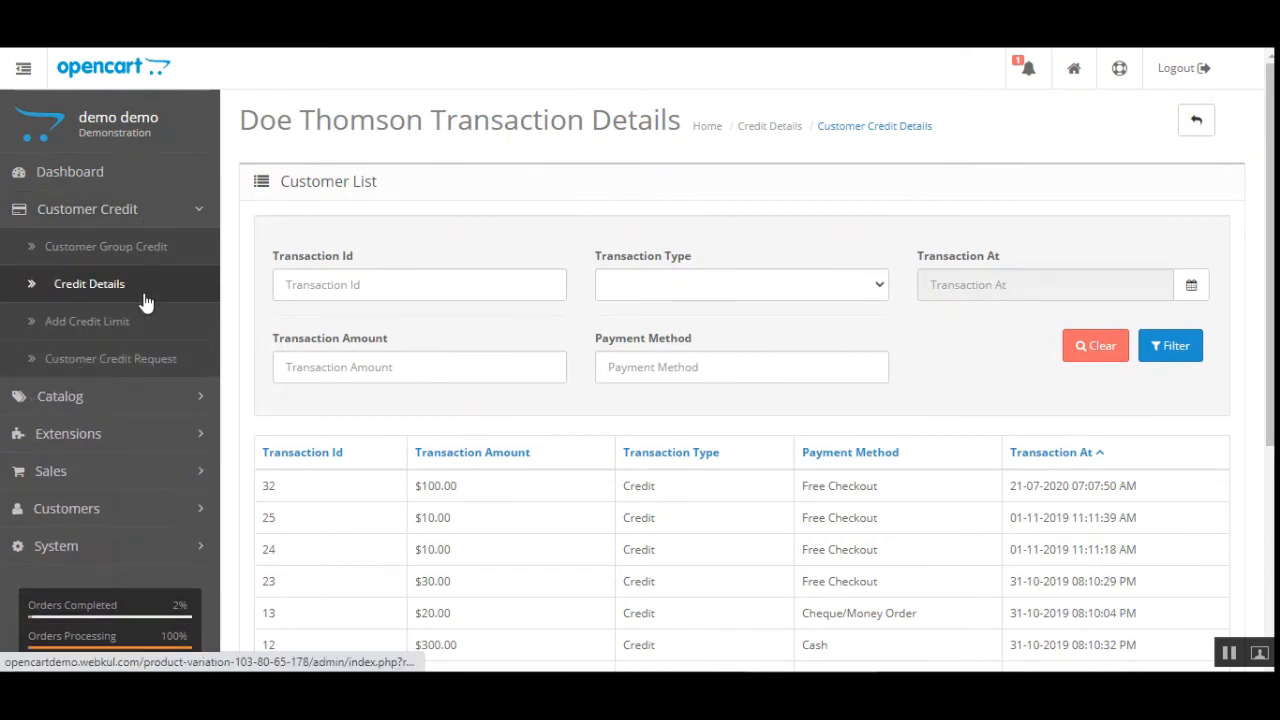
pyautogui.click(126, 298)
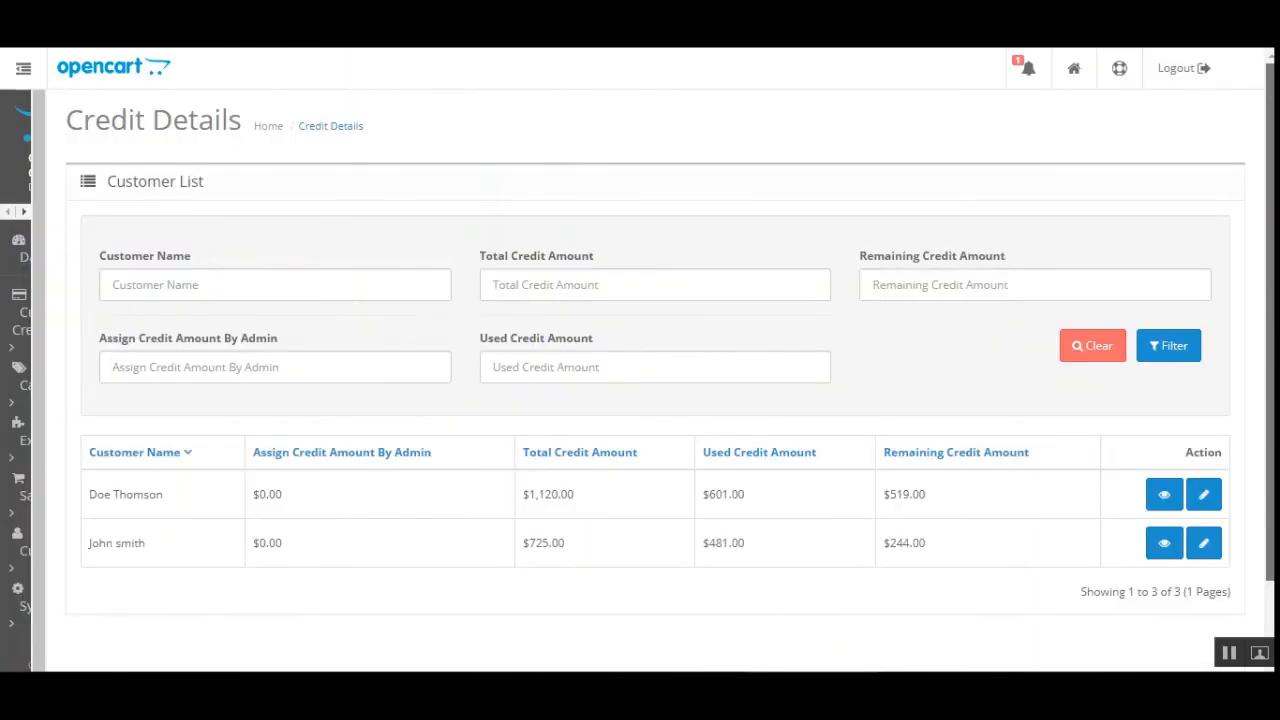
pyautogui.moveTo(1270, 364); pyautogui.dragTo(1270, 437)
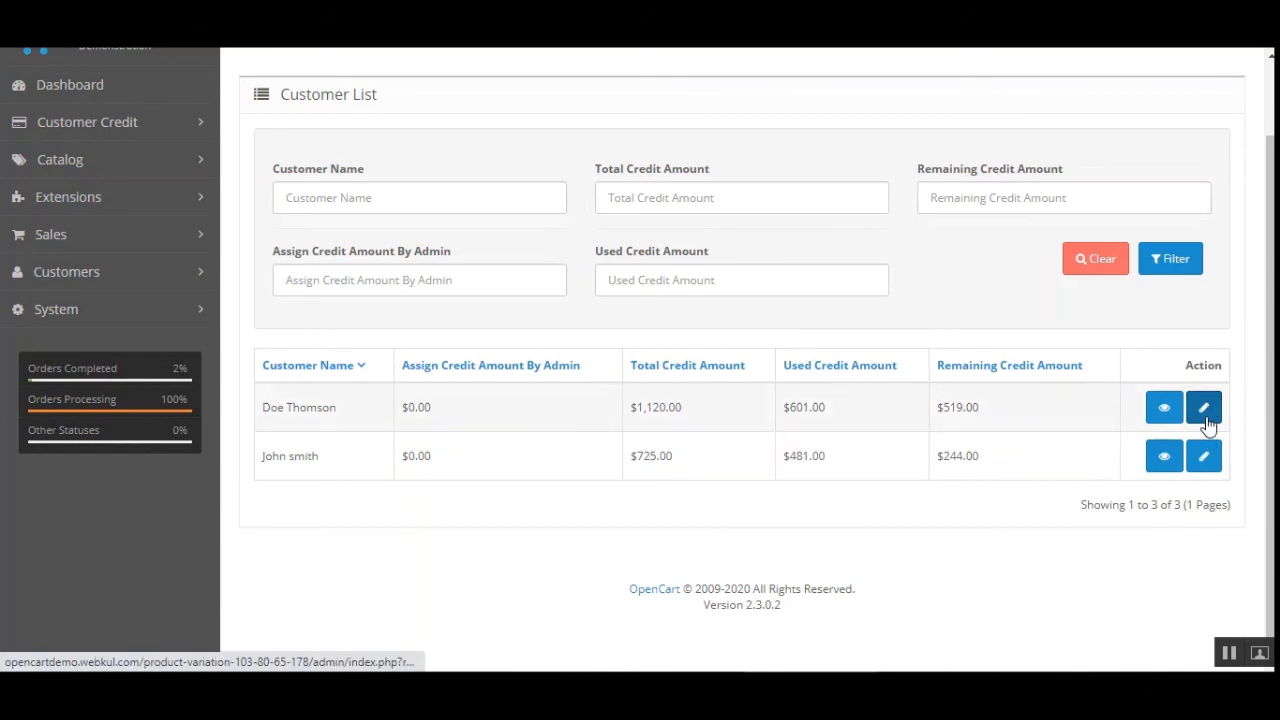
pyautogui.click(1205, 408)
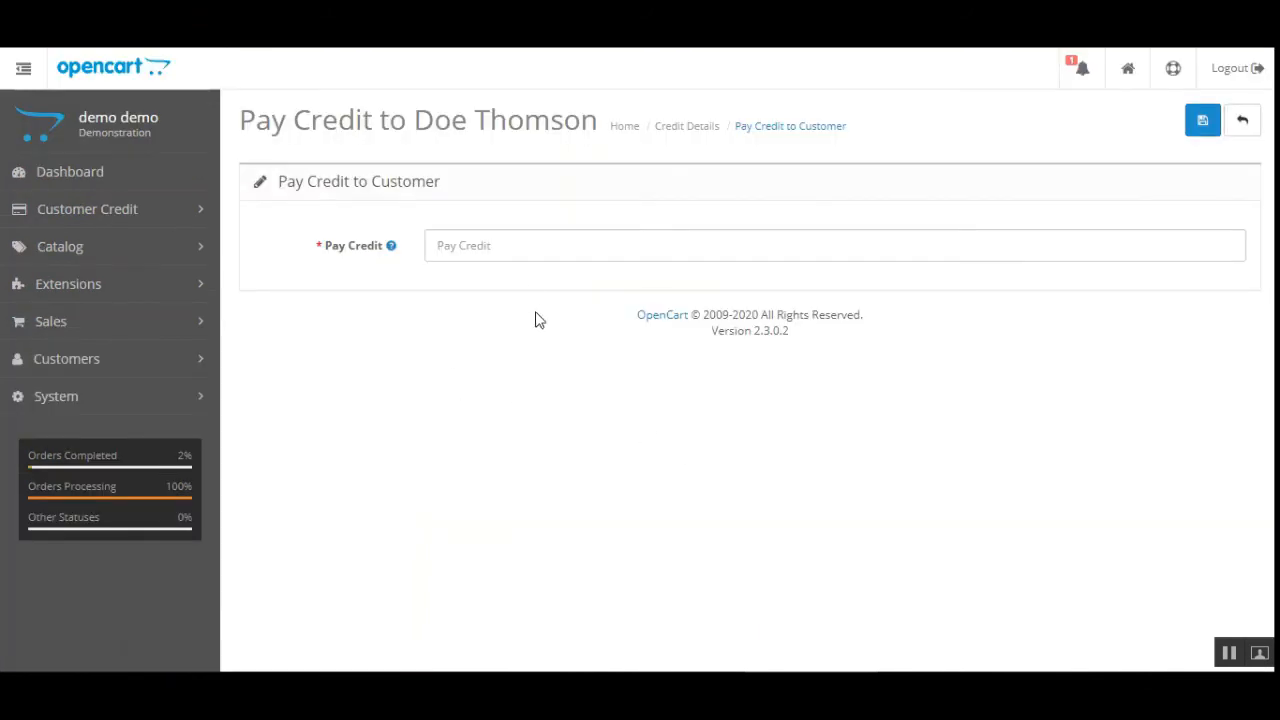
# Try to pay a credit of 200 to the first customer, and check the credit balance in the storefront account.
pyautogui.click(520, 249)
pyautogui.moveTo(392, 253)
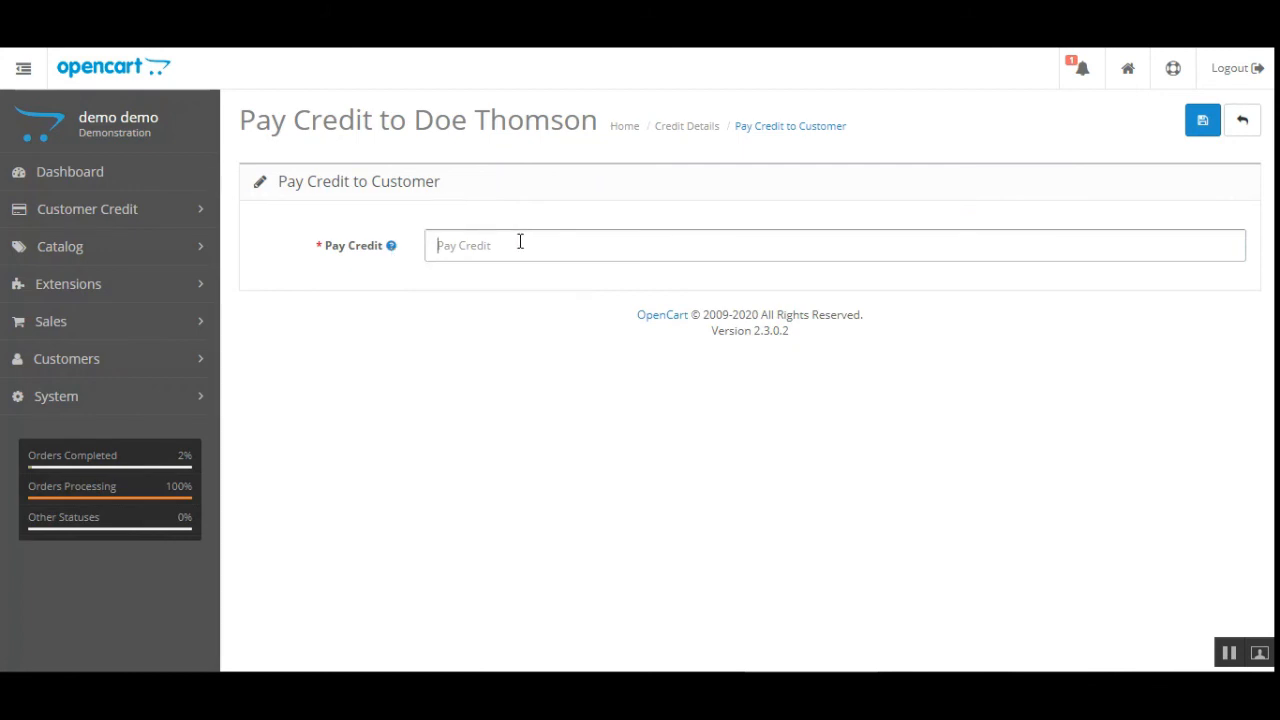
pyautogui.click(477, 256)
pyautogui.moveTo(414, 121); pyautogui.dragTo(597, 172)
pyautogui.click(522, 158)
pyautogui.click(170, 212)
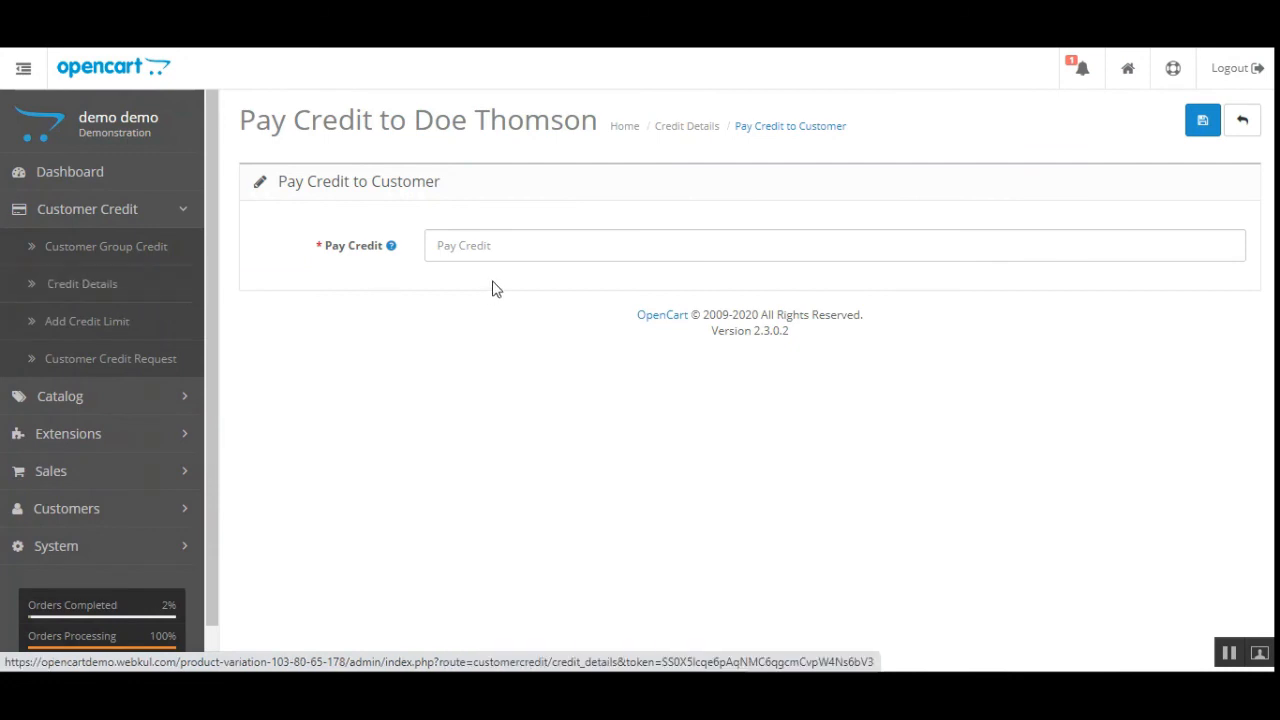
pyautogui.click(480, 246)
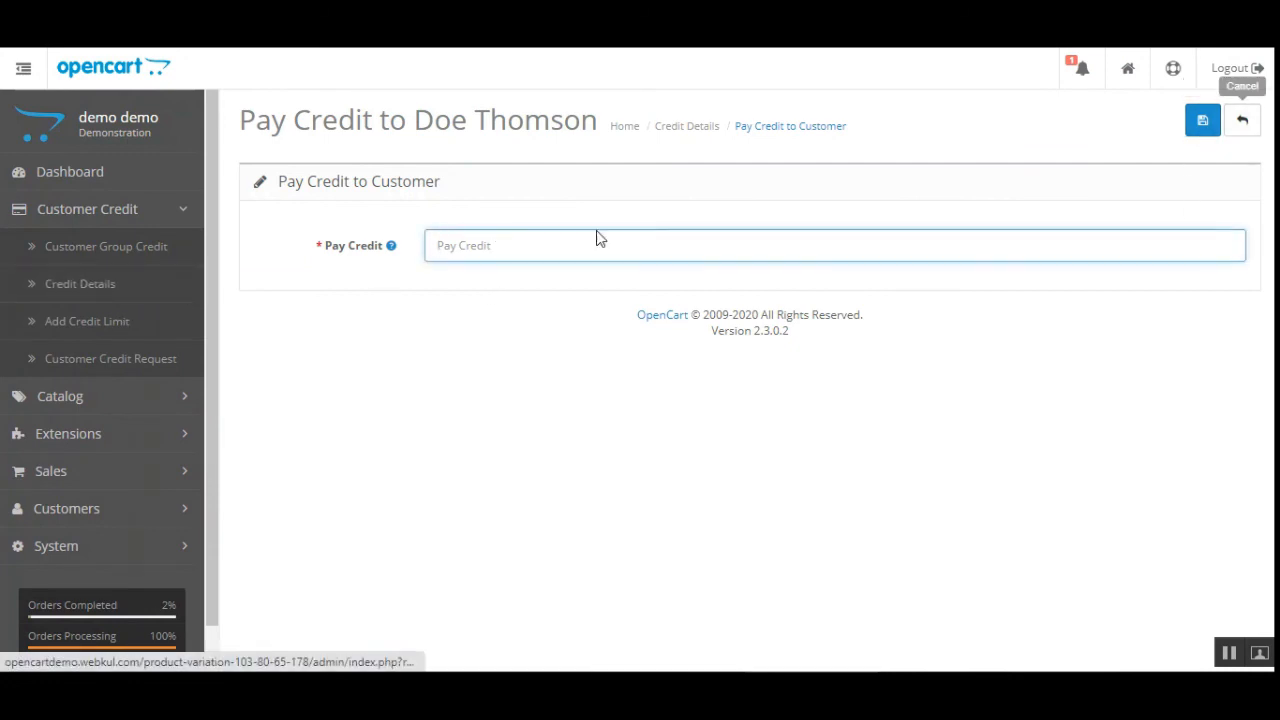
pyautogui.write('200')
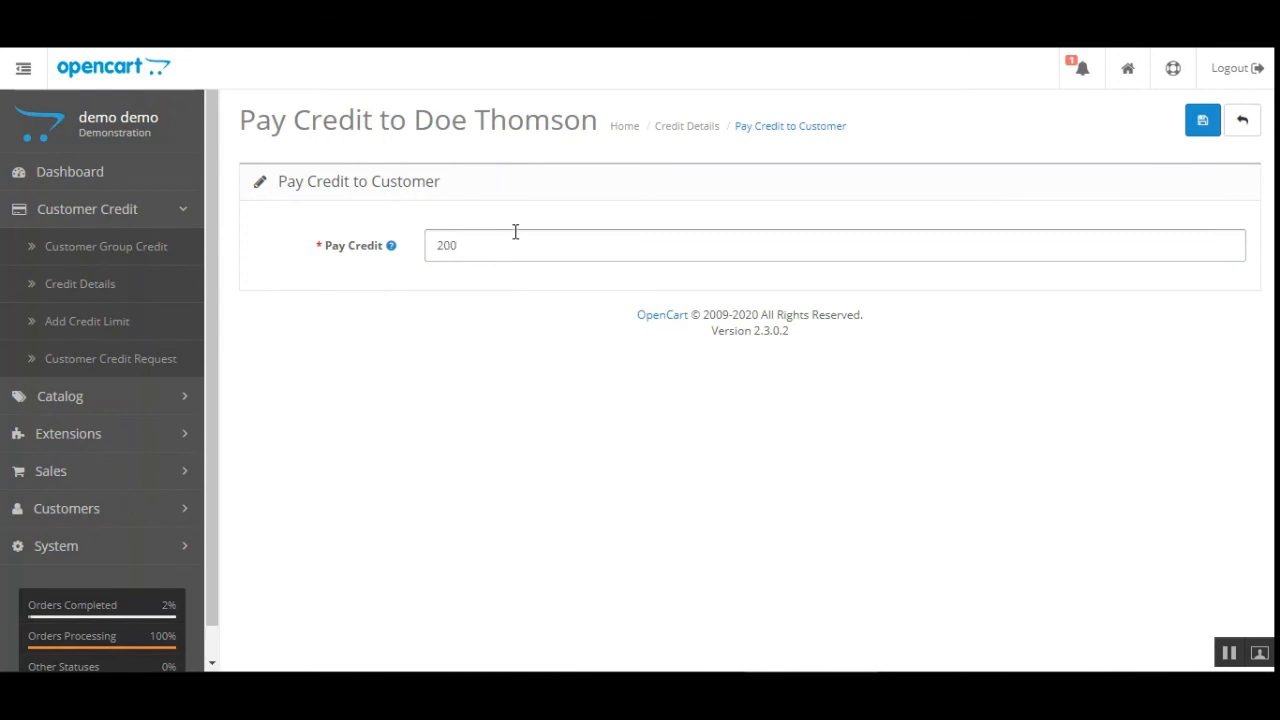
pyautogui.click(1199, 126)
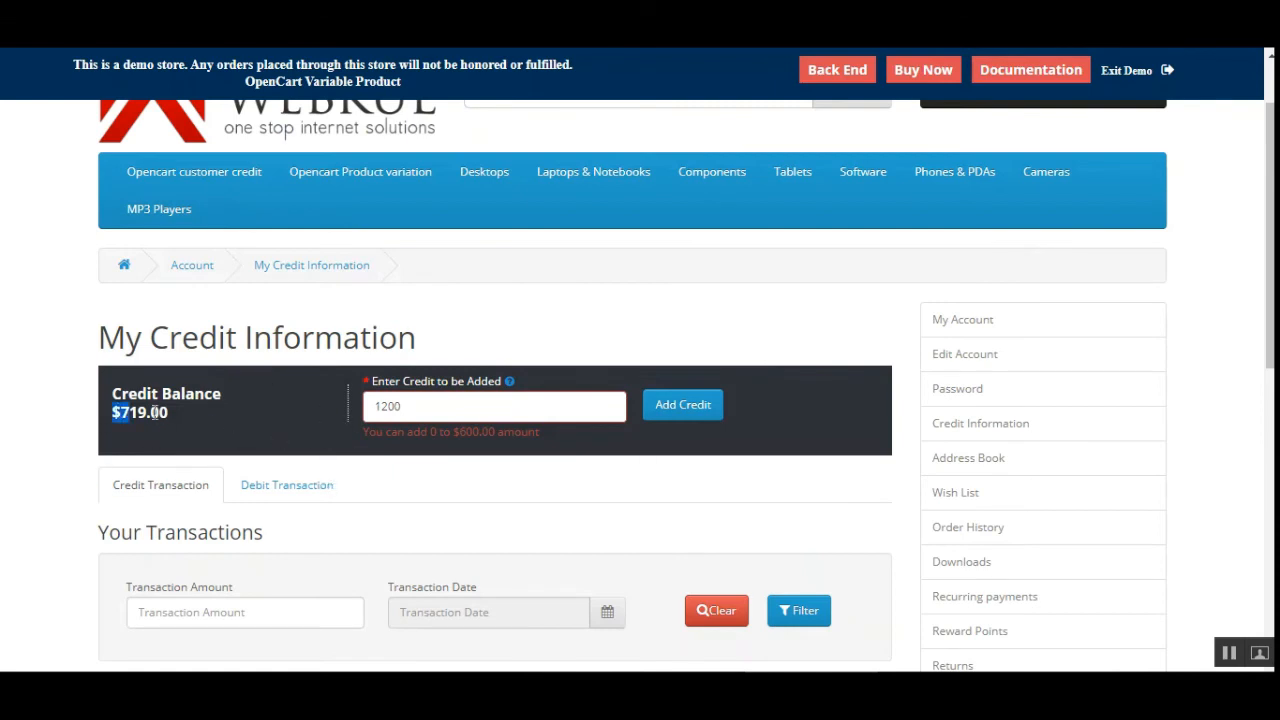
pyautogui.moveTo(154, 412); pyautogui.dragTo(176, 430)
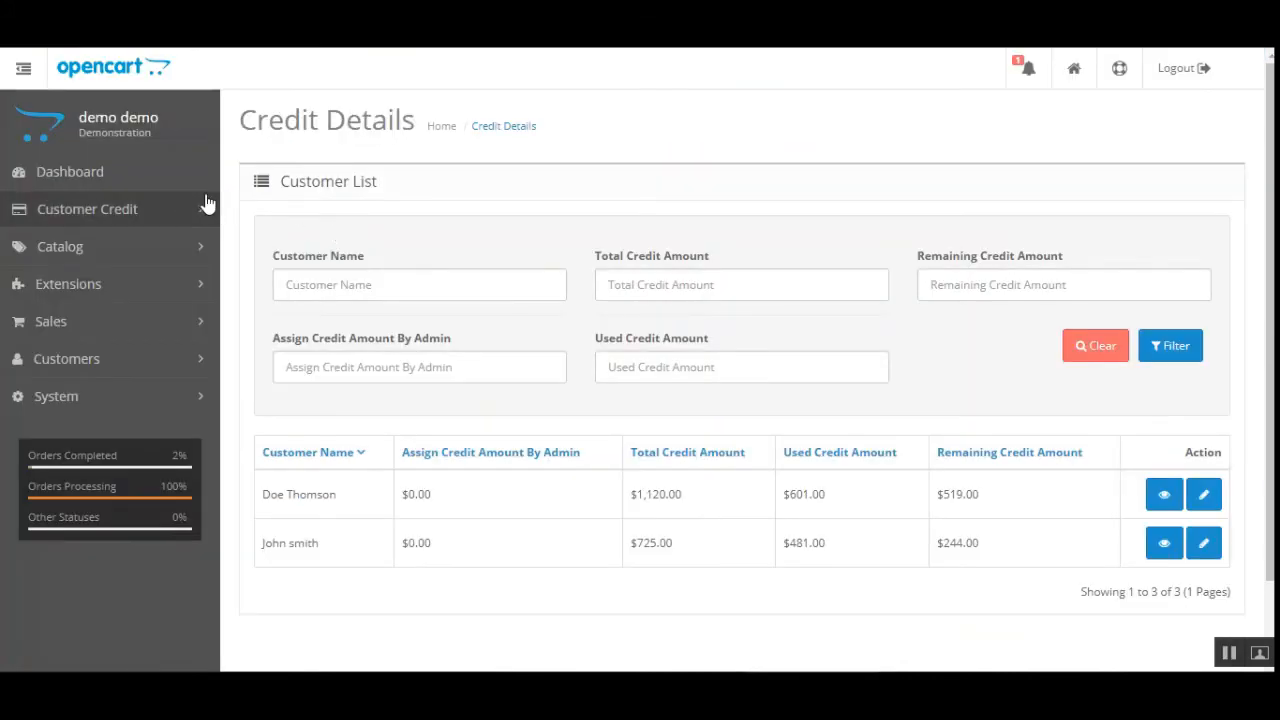
# Open the Add Credit Limit page and review its customer list.
pyautogui.click(188, 212)
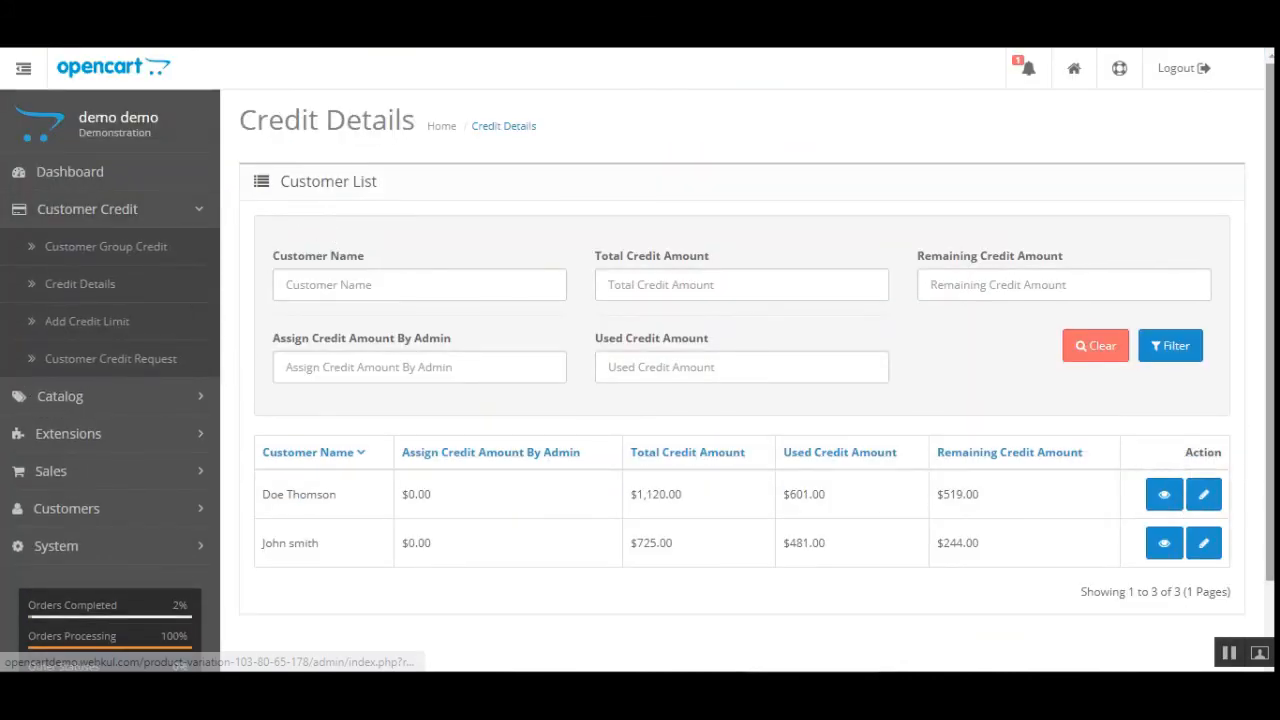
pyautogui.scroll(-1, 640, 360)
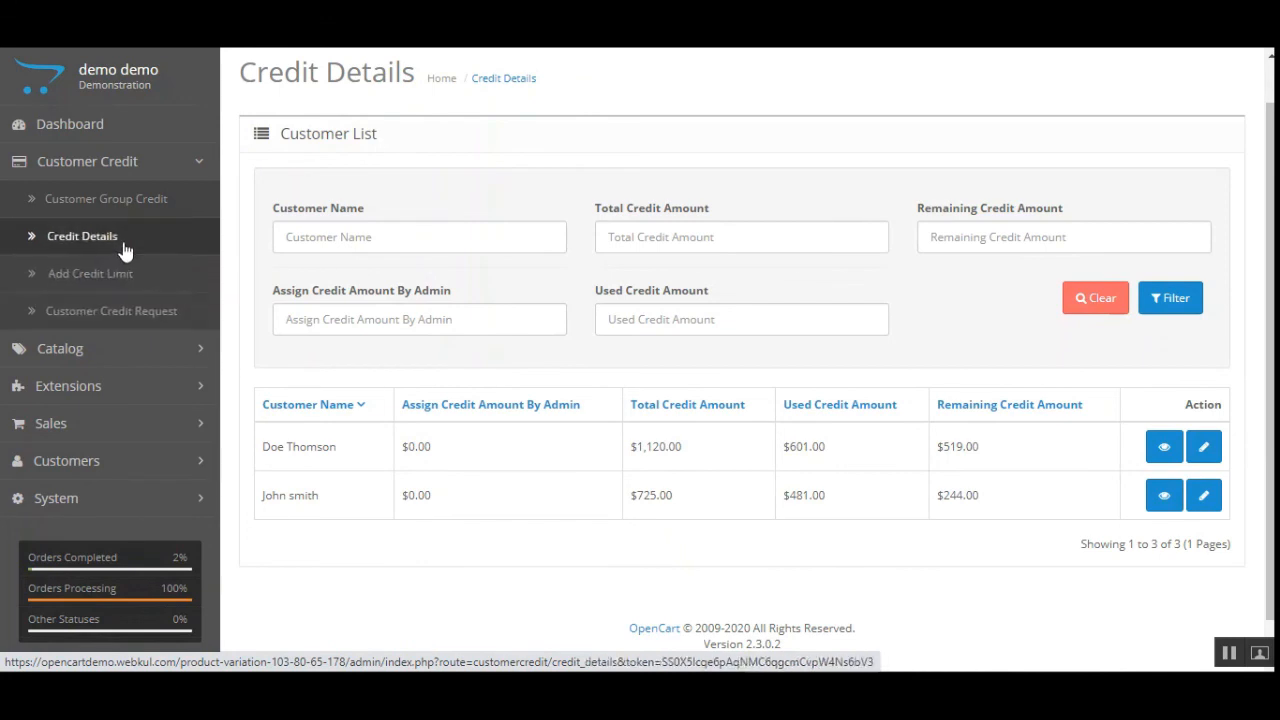
pyautogui.click(146, 287)
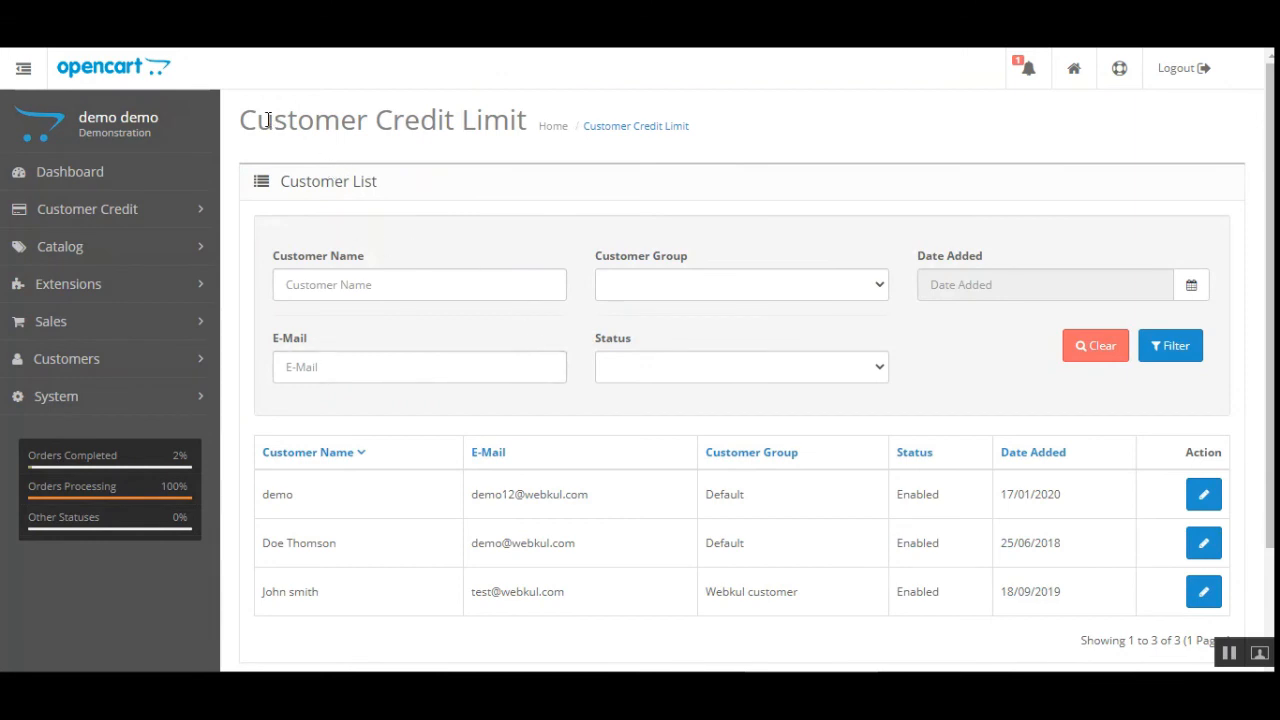
pyautogui.moveTo(259, 120); pyautogui.dragTo(509, 125)
pyautogui.click(508, 144)
pyautogui.moveTo(1270, 305); pyautogui.dragTo(1271, 404)
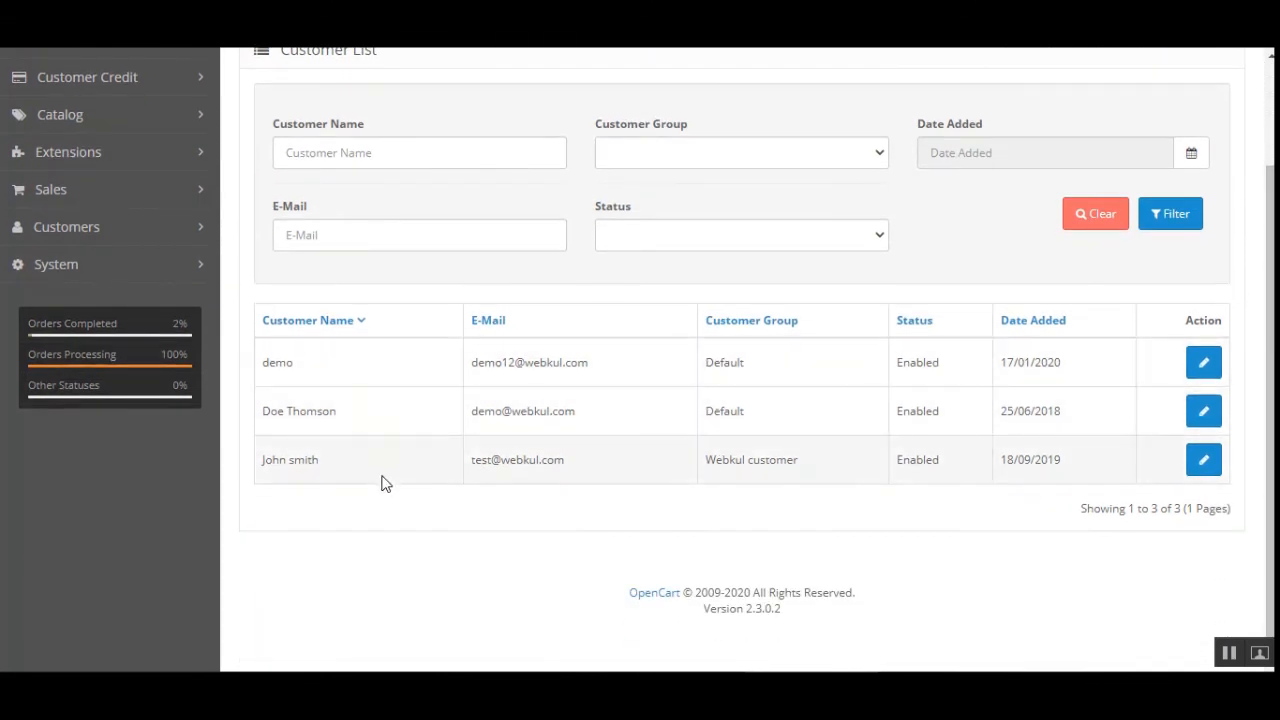
# Open the first listed customer's credit limit for editing and examine the Credit Limit, Used Credit and Remaining Credit fields.
pyautogui.click(1204, 364)
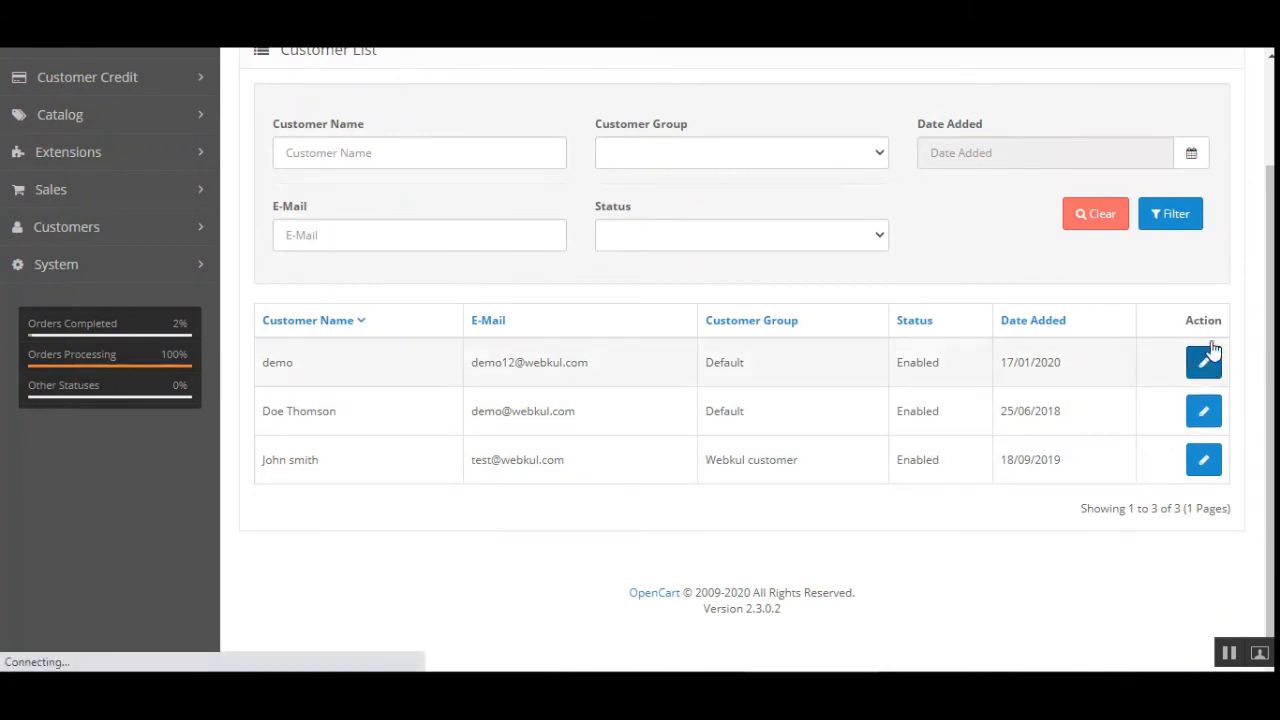
pyautogui.scroll(2, 1220, 440)
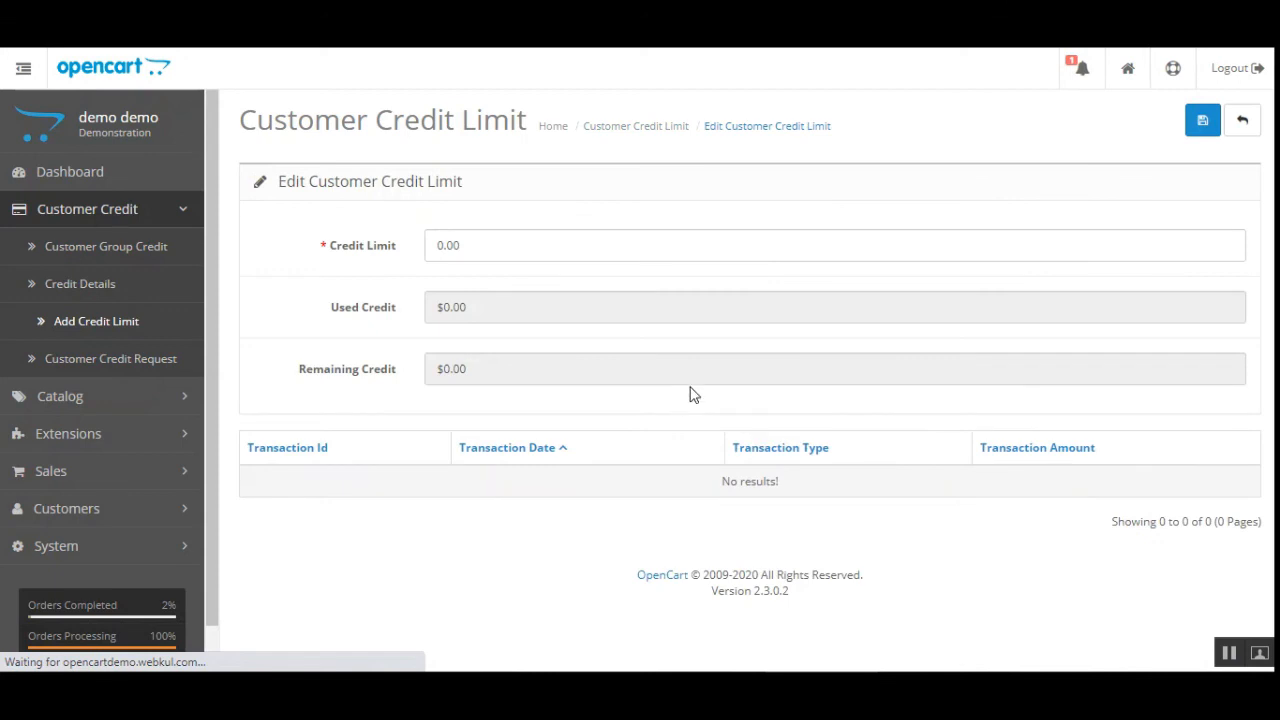
pyautogui.tripleClick(363, 253)
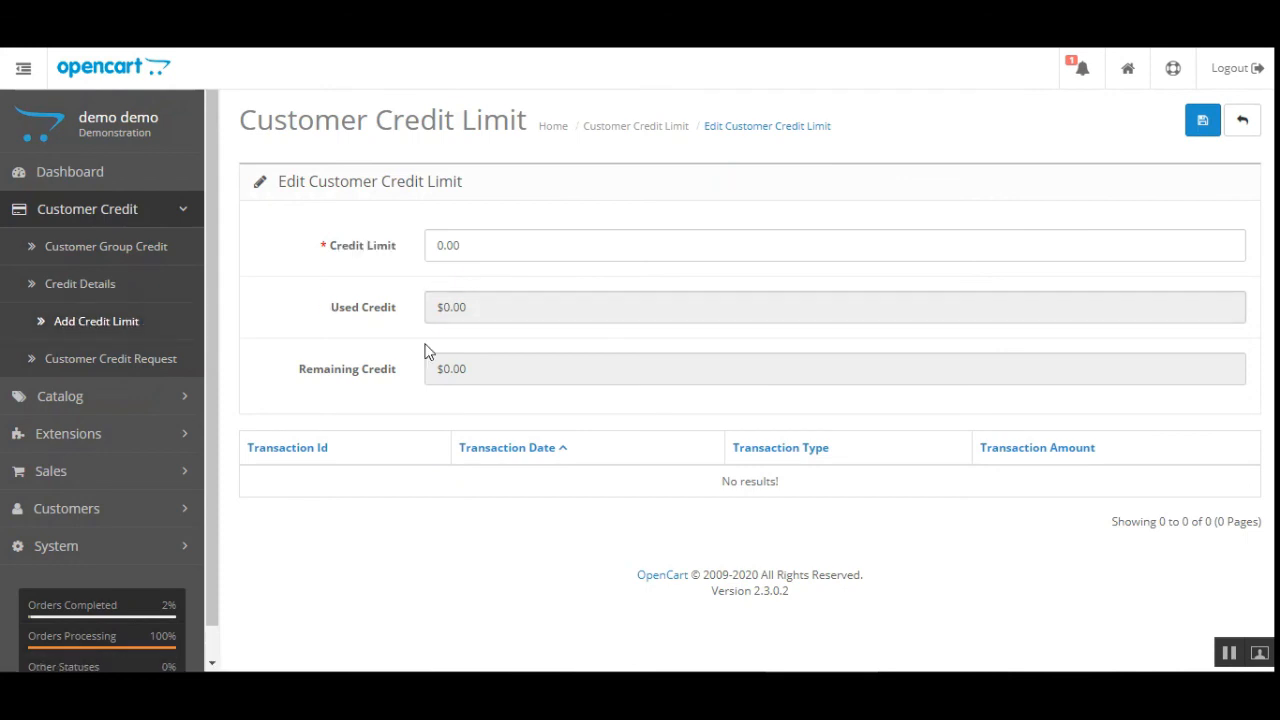
pyautogui.moveTo(344, 310); pyautogui.dragTo(388, 310)
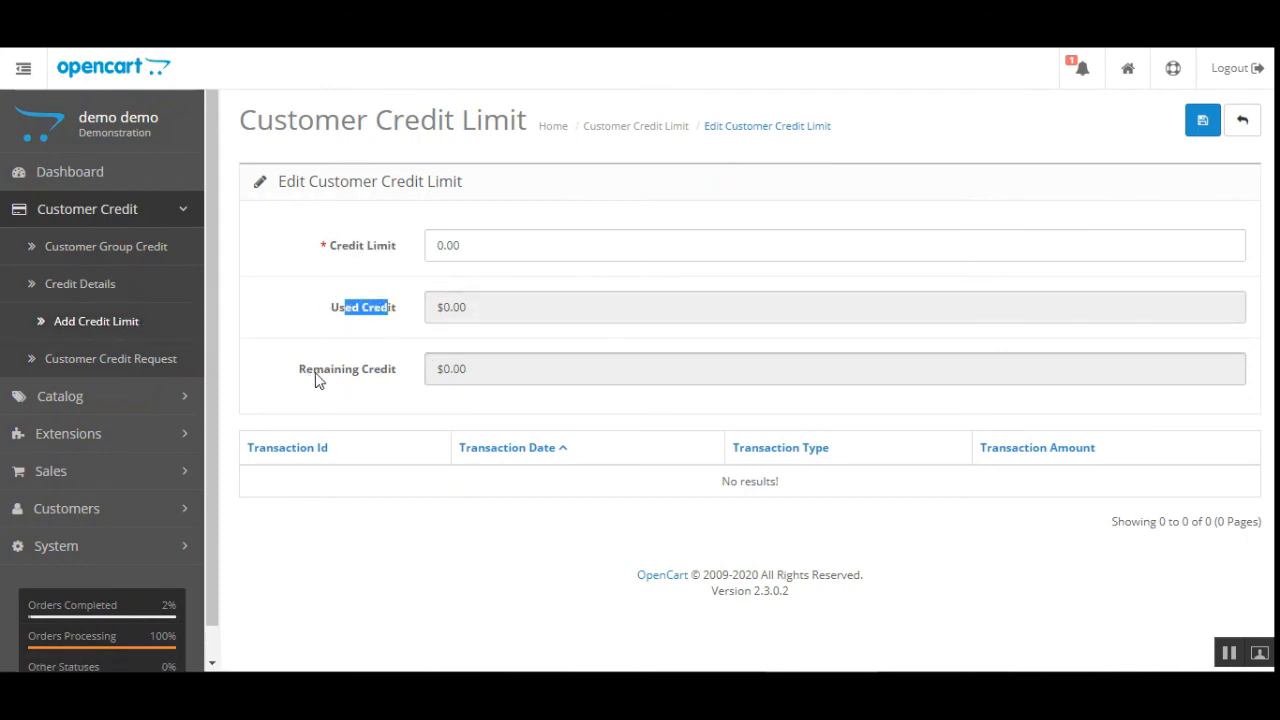
pyautogui.moveTo(305, 375); pyautogui.dragTo(394, 377)
pyautogui.click(398, 405)
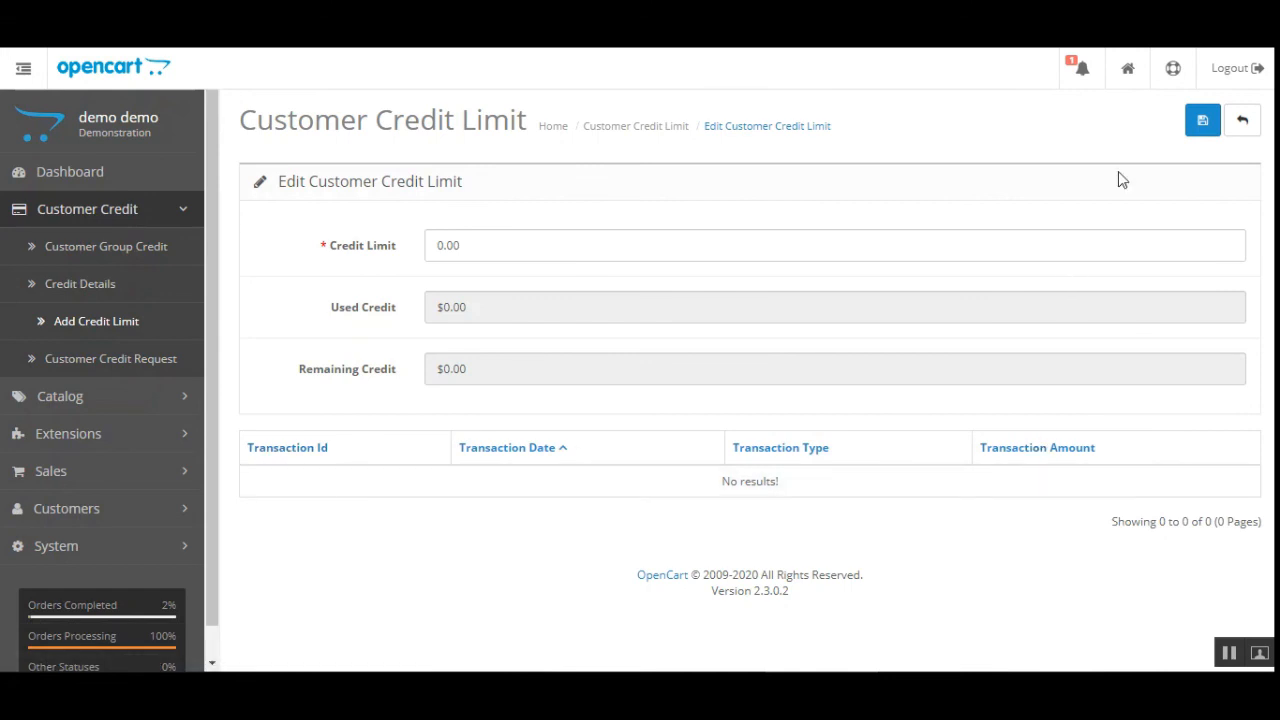
# Return to the Customer Credit Limit list without saving and dismiss the browser's password check prompt.
pyautogui.click(1242, 120)
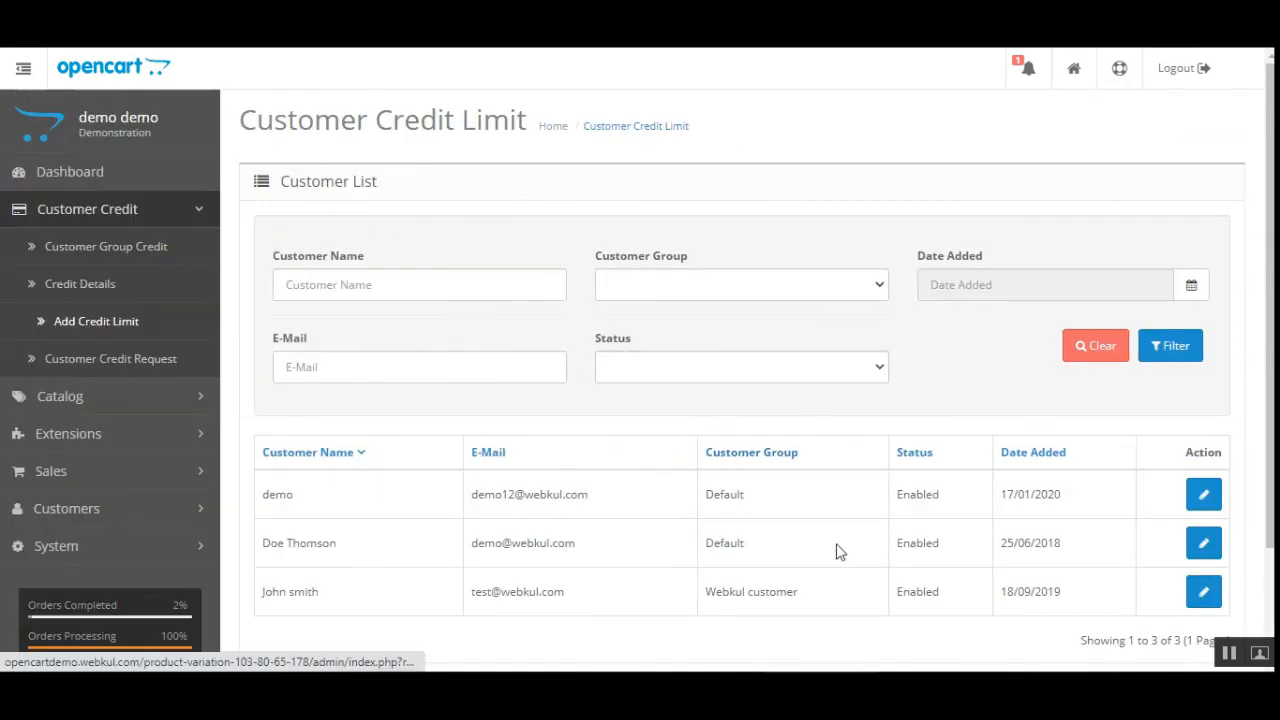
pyautogui.moveTo(1269, 243)
pyautogui.mouseDown()
pyautogui.moveTo(1269, 334)
pyautogui.moveTo(1269, 254)
pyautogui.mouseUp()
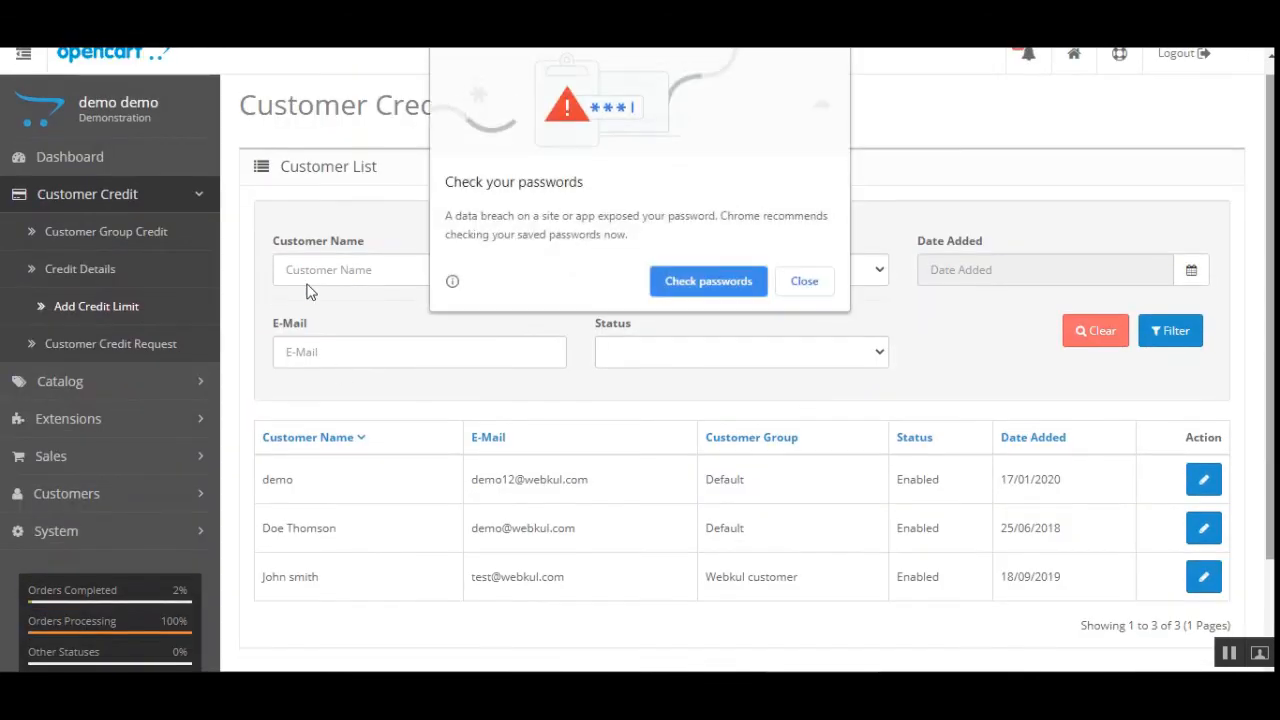
pyautogui.click(806, 280)
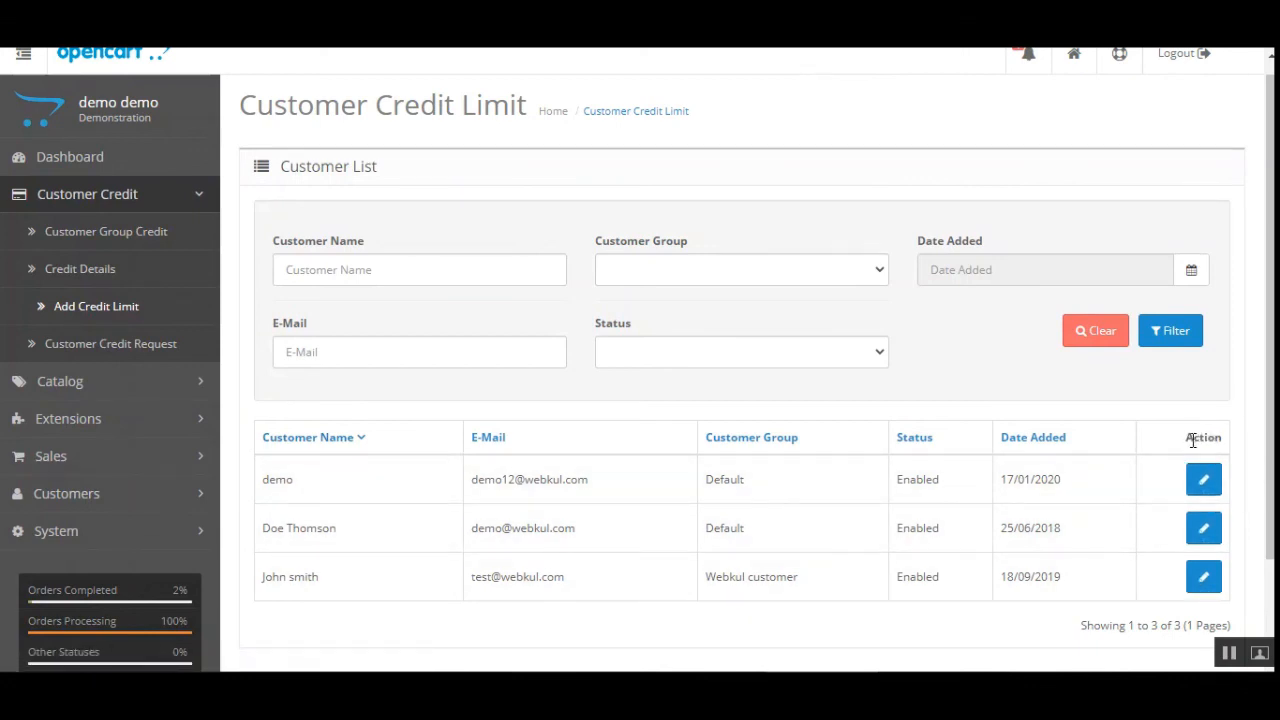
pyautogui.moveTo(1192, 440); pyautogui.dragTo(1222, 438)
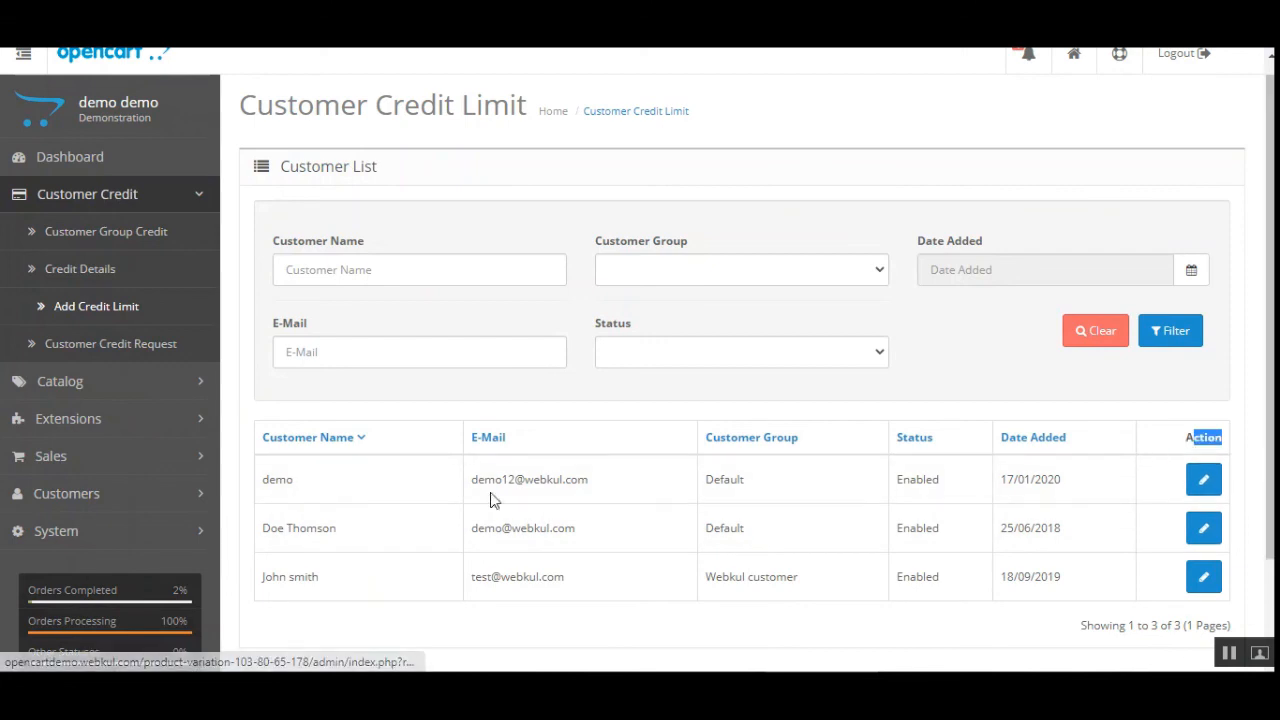
# Open the Customer Credit Request list and examine the first request's customer, credit amount and approval action.
pyautogui.click(108, 350)
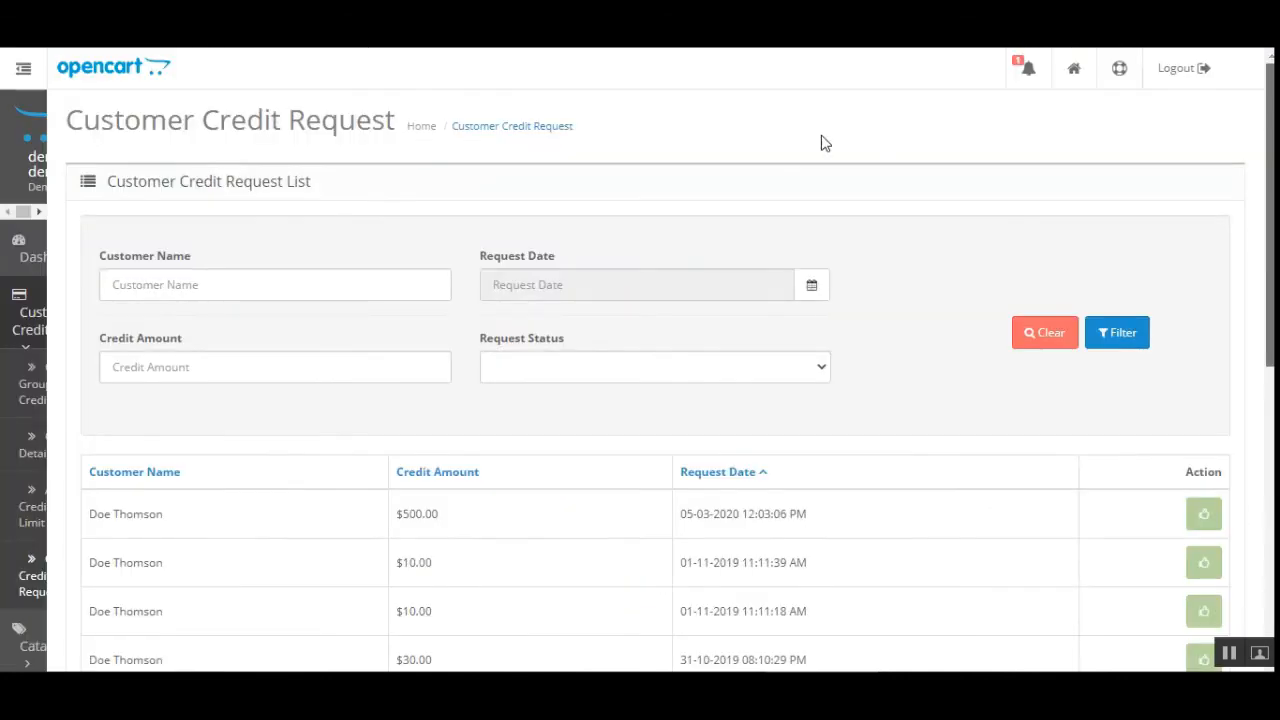
pyautogui.moveTo(1268, 169); pyautogui.dragTo(1252, 192)
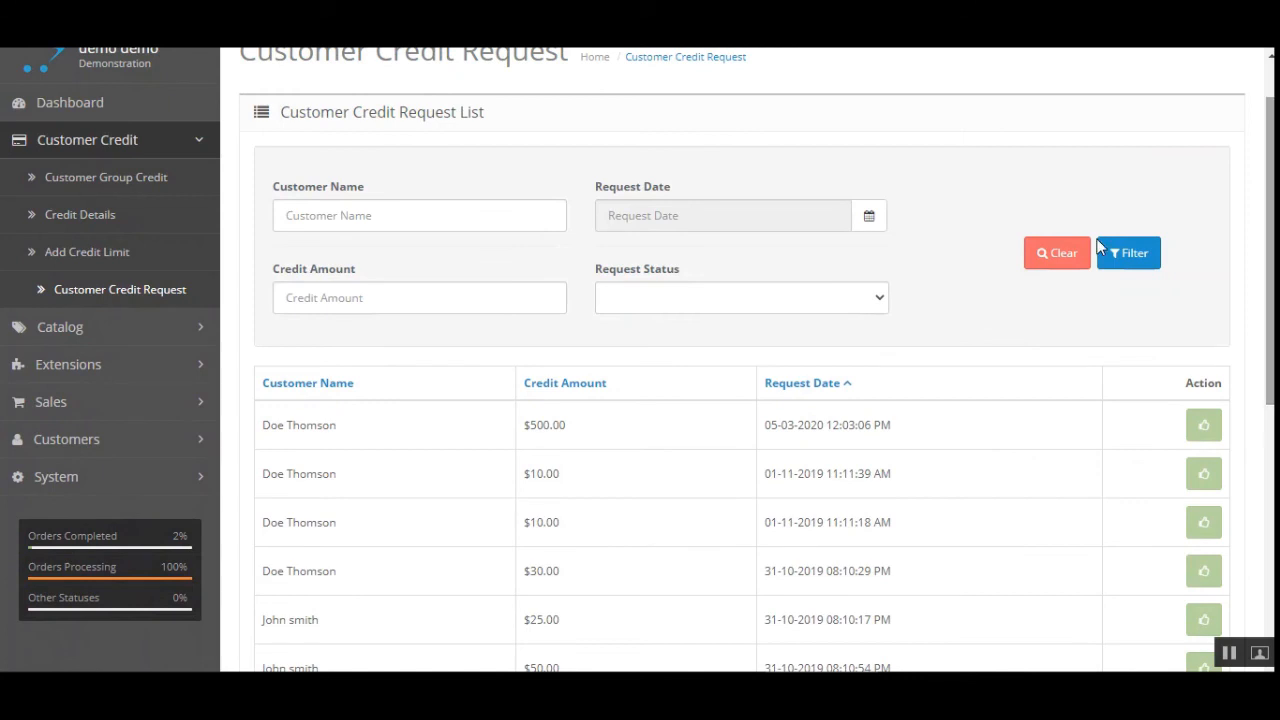
pyautogui.moveTo(264, 424); pyautogui.dragTo(337, 424)
pyautogui.click(336, 444)
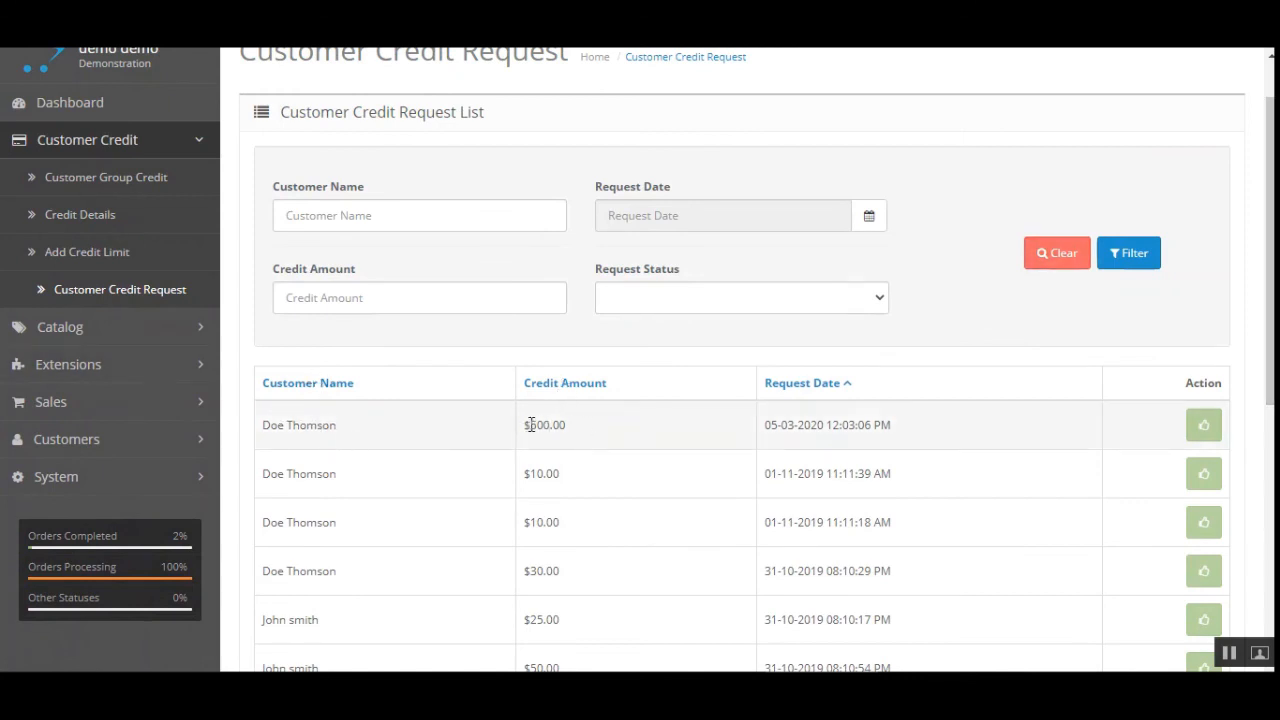
pyautogui.moveTo(525, 424); pyautogui.dragTo(577, 431)
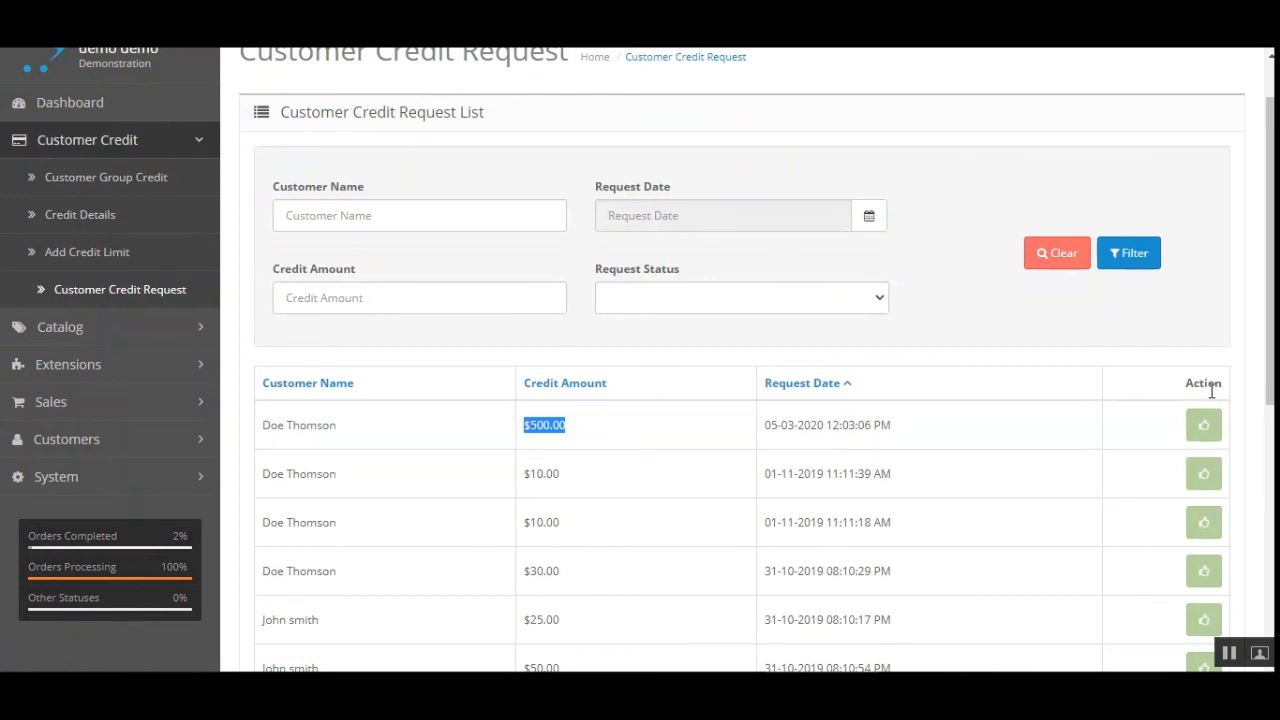
pyautogui.moveTo(1193, 383); pyautogui.dragTo(1215, 384)
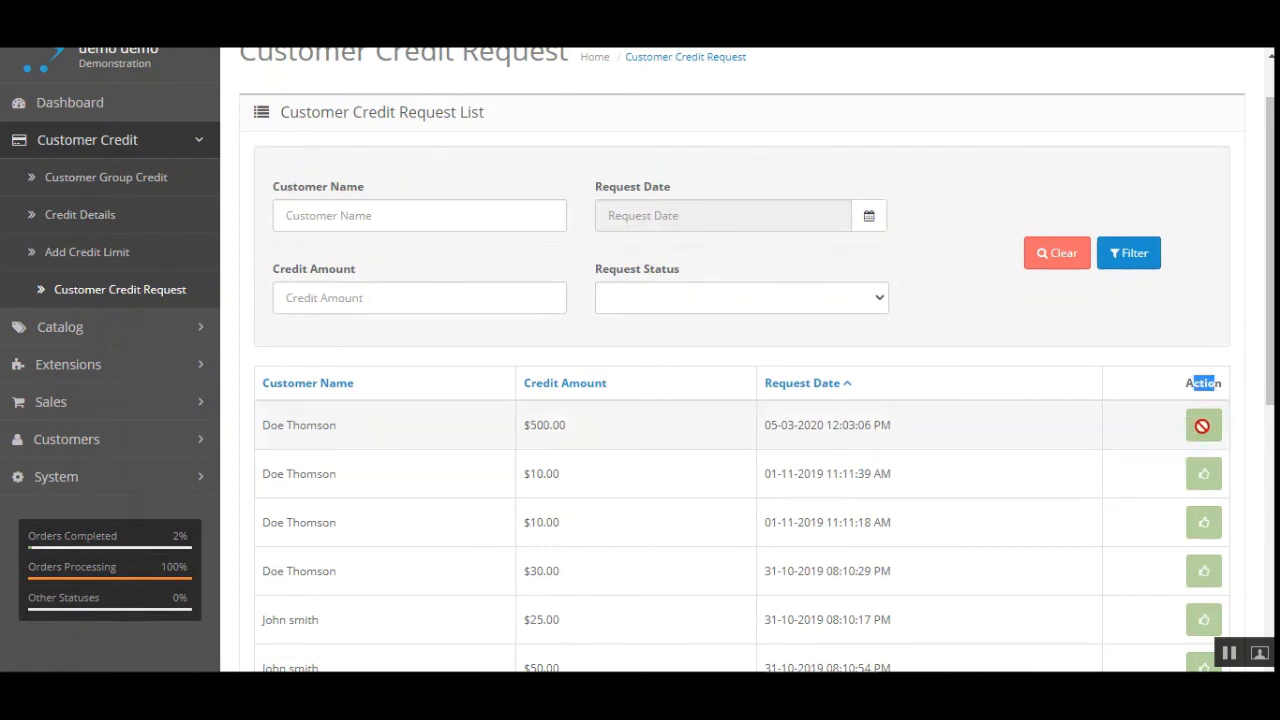
pyautogui.click(1051, 330)
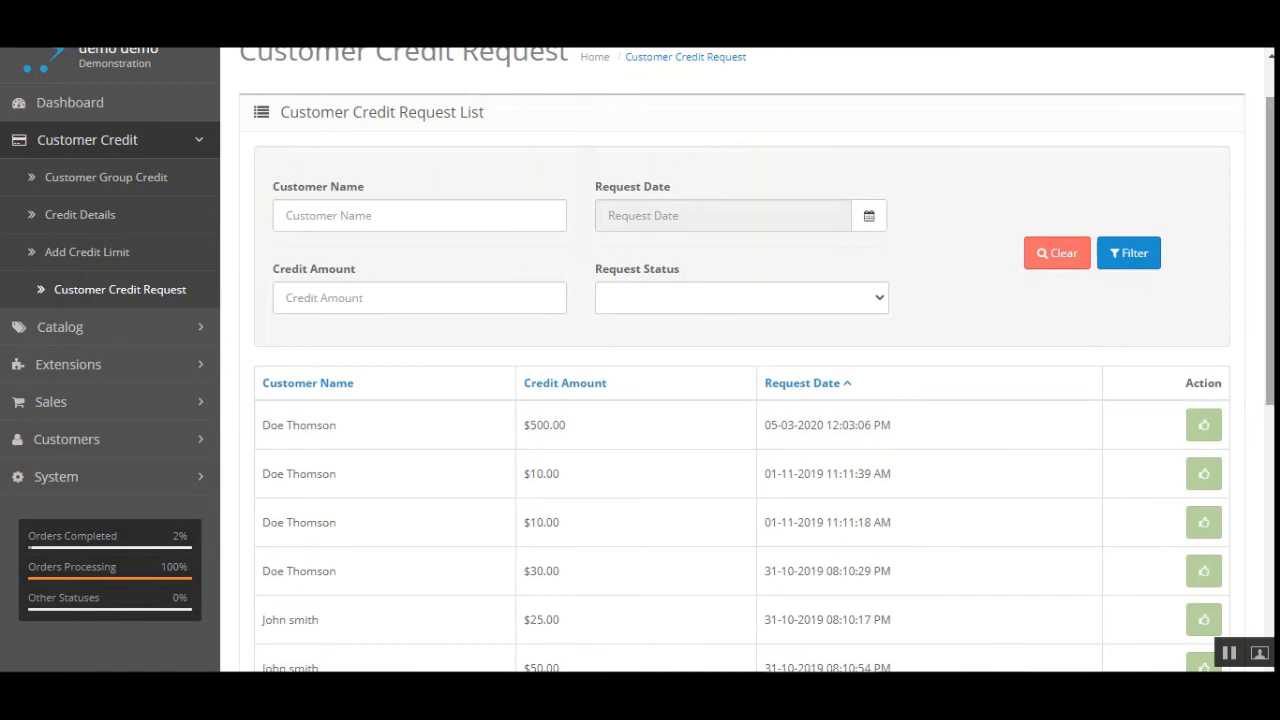
# Look through the customer credit requests, comparing their credit amounts, request dates and available actions.
pyautogui.scroll(1, 666, 249)
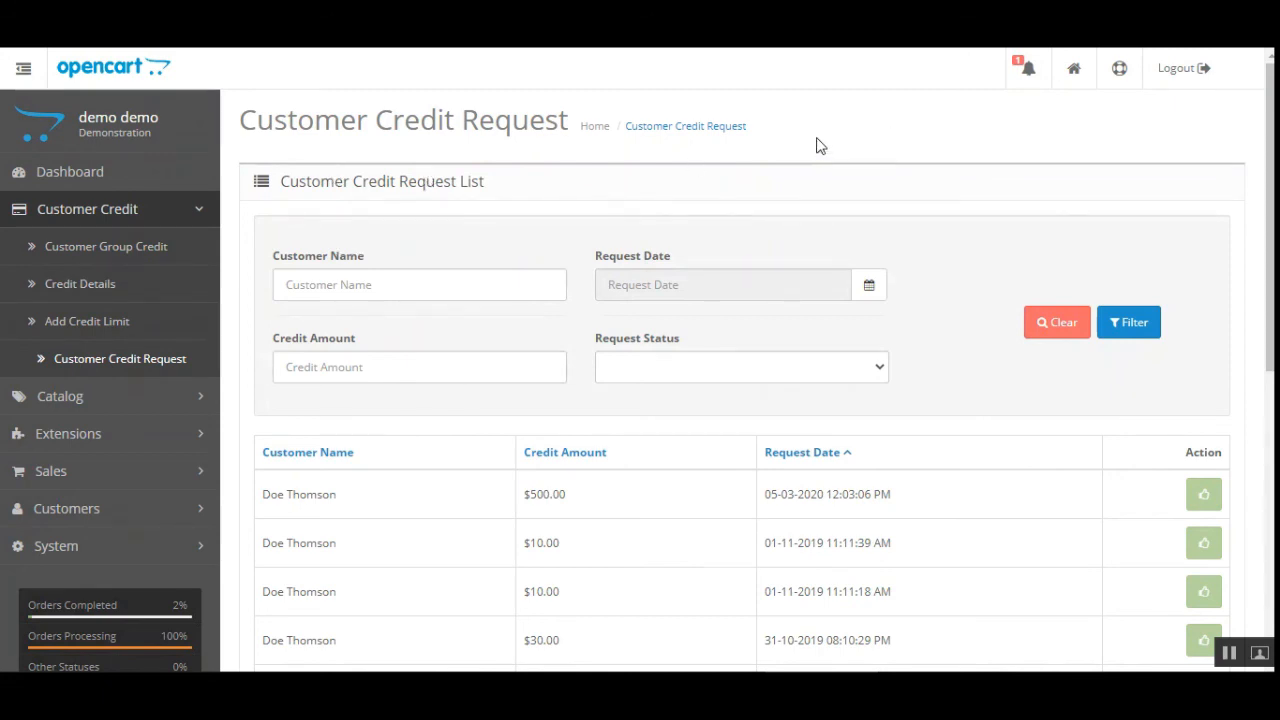
pyautogui.scroll(-2, 680, 329)
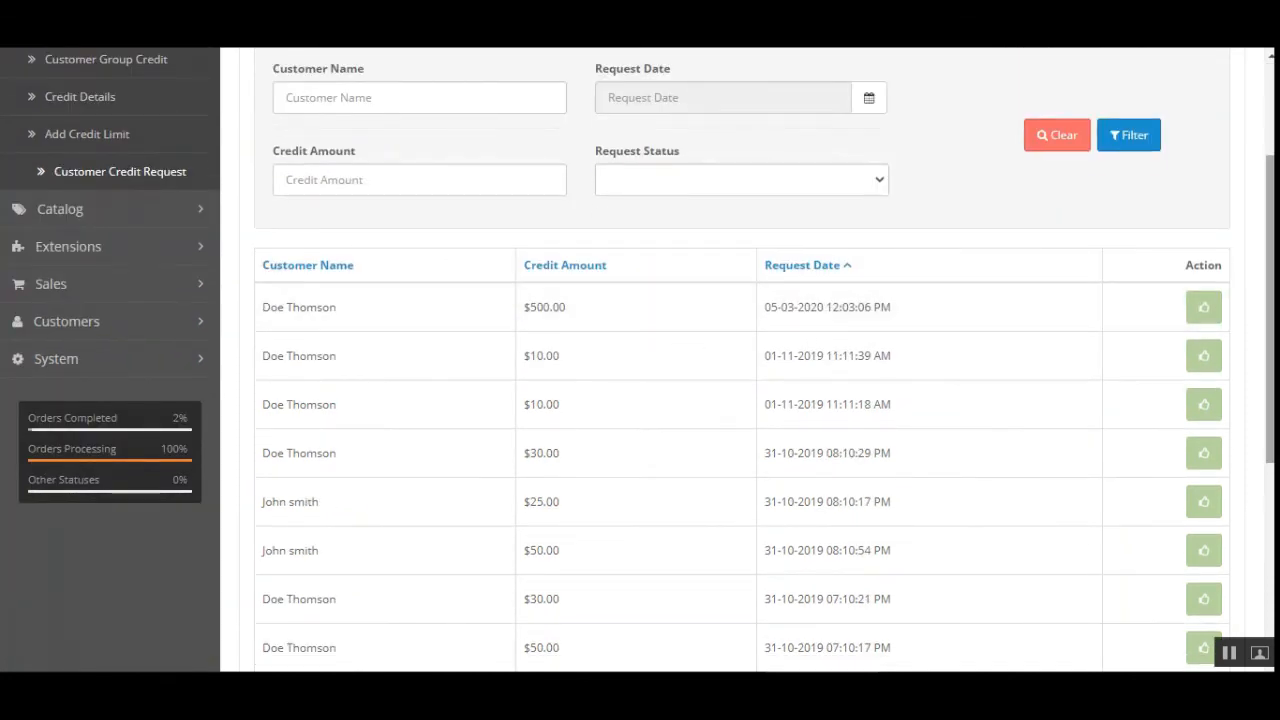
pyautogui.scroll(2, 680, 329)
pyautogui.scroll(-2, 963, 146)
pyautogui.scroll(2, 963, 146)
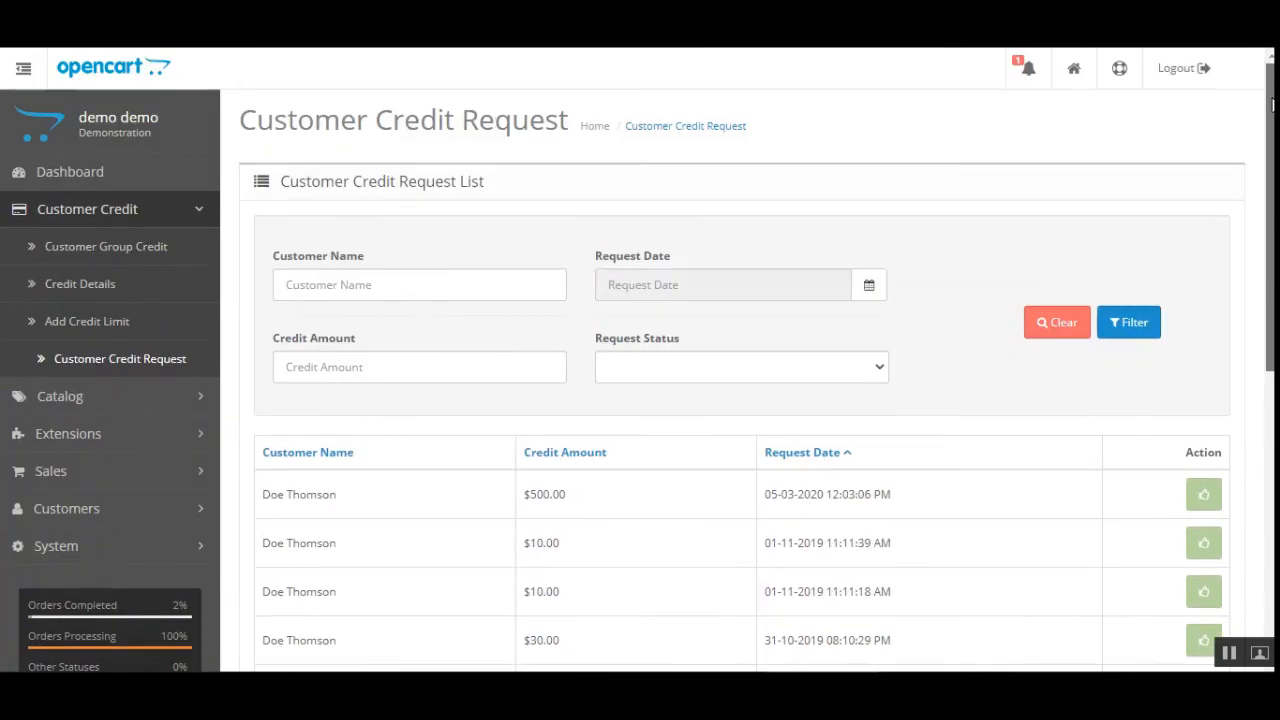
pyautogui.scroll(-2, 553, 511)
pyautogui.scroll(2, 549, 503)
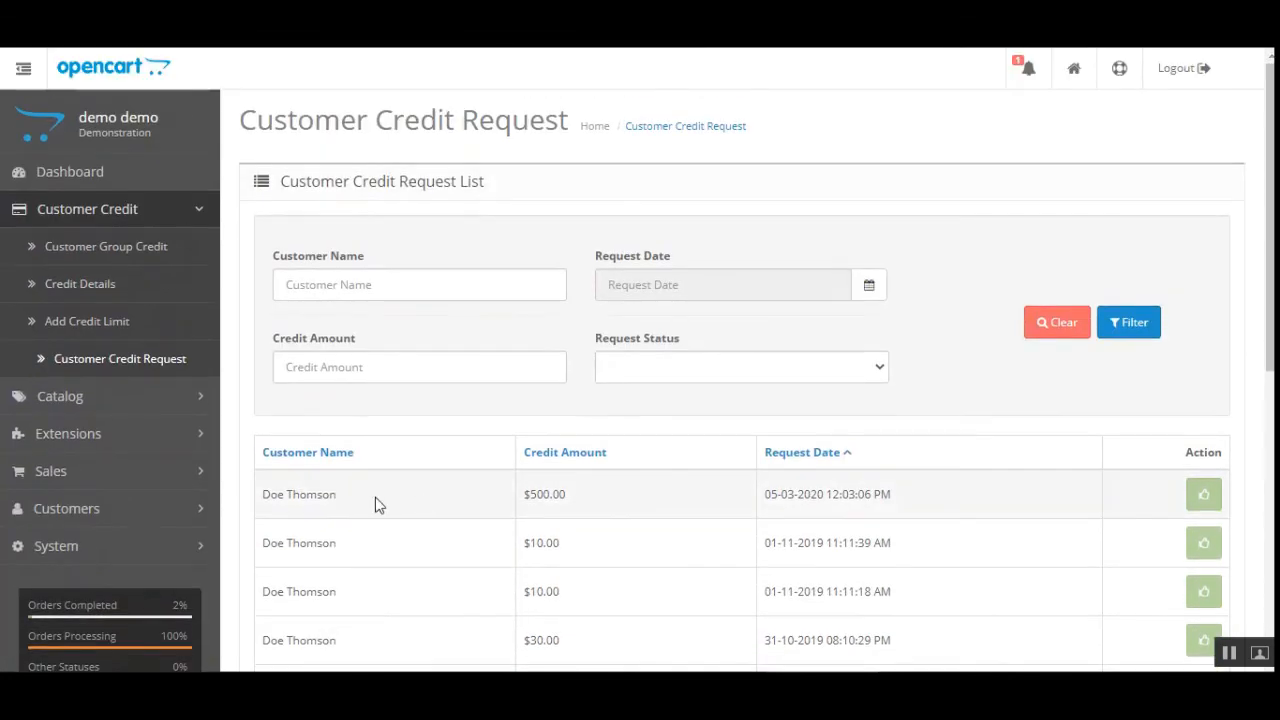
pyautogui.scroll(-2, 1011, 498)
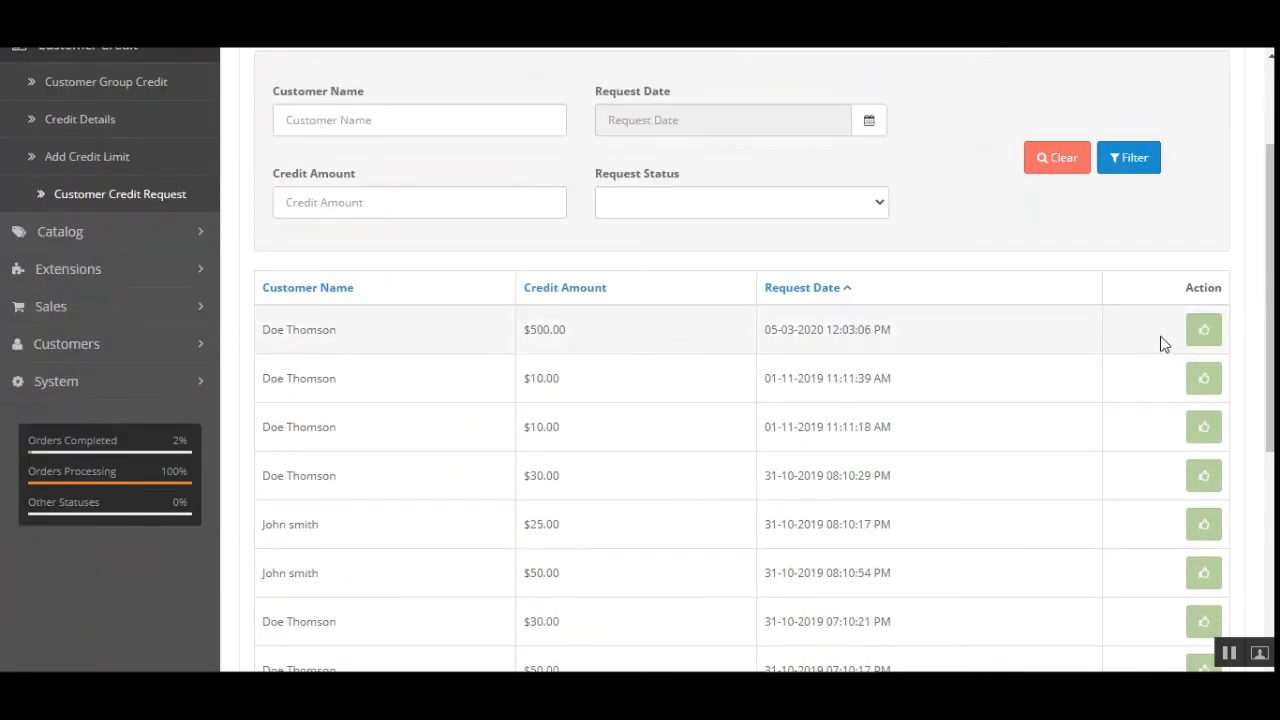
# Compare the newest credit transaction on the storefront's My Credit Information page with the first entry in the admin Customer Credit Request list.
pyautogui.scroll(2, 848, 220)
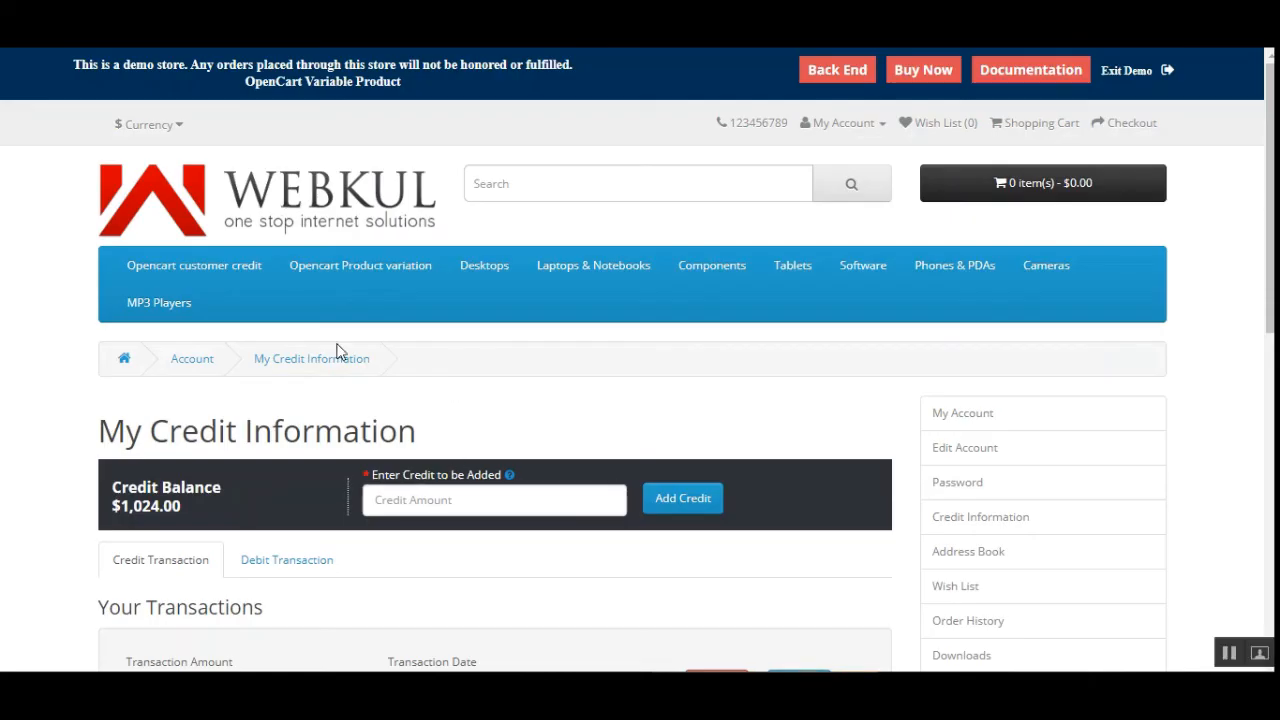
pyautogui.scroll(-3, 475, 537)
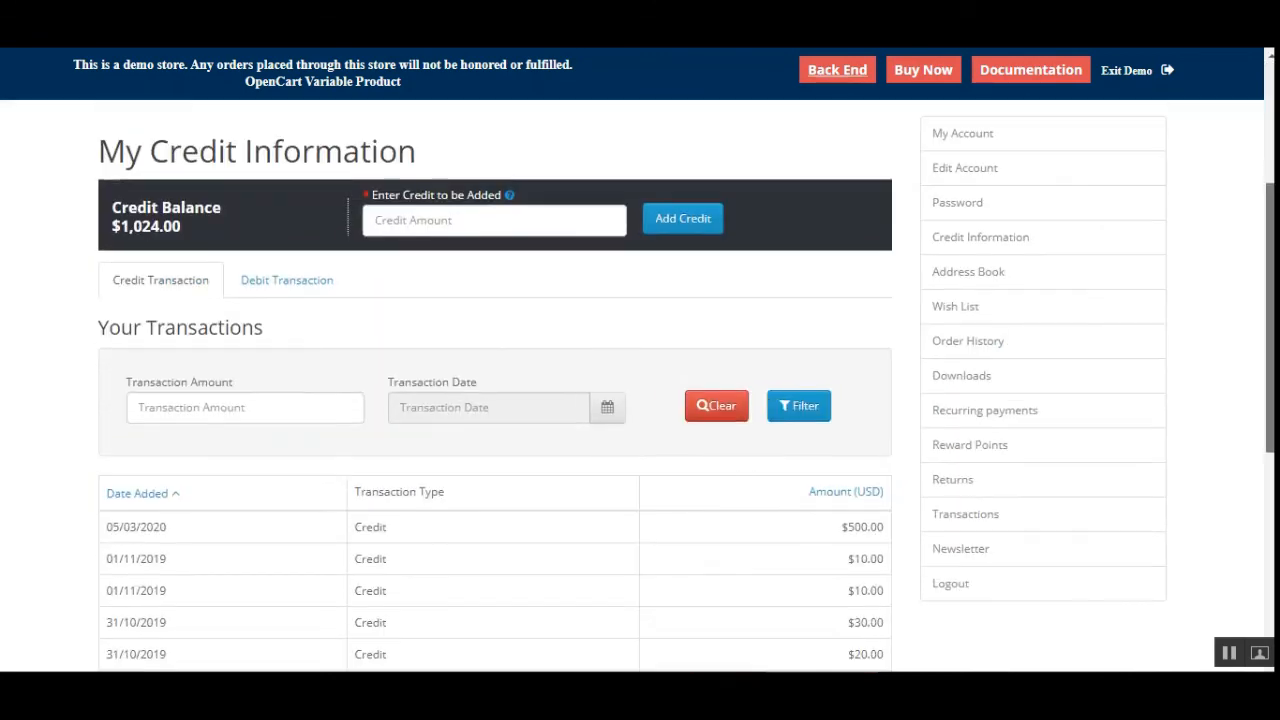
pyautogui.moveTo(119, 527); pyautogui.dragTo(890, 533)
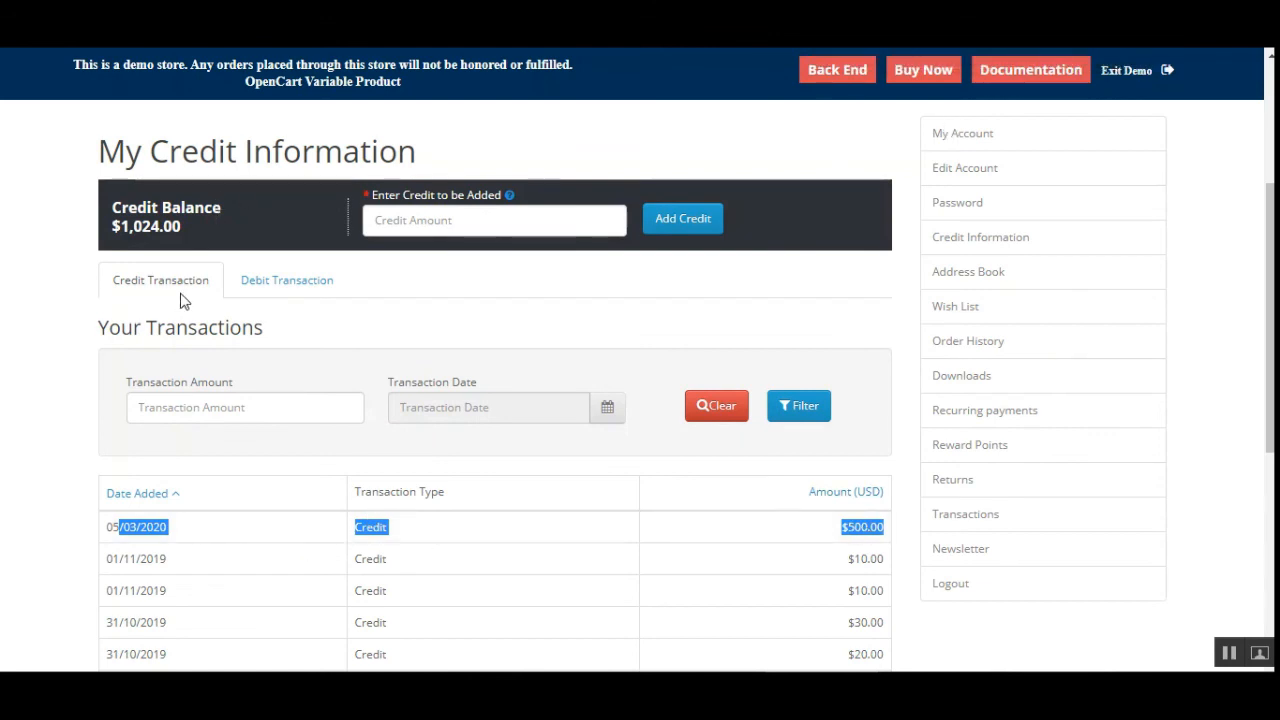
pyautogui.click(335, 48)
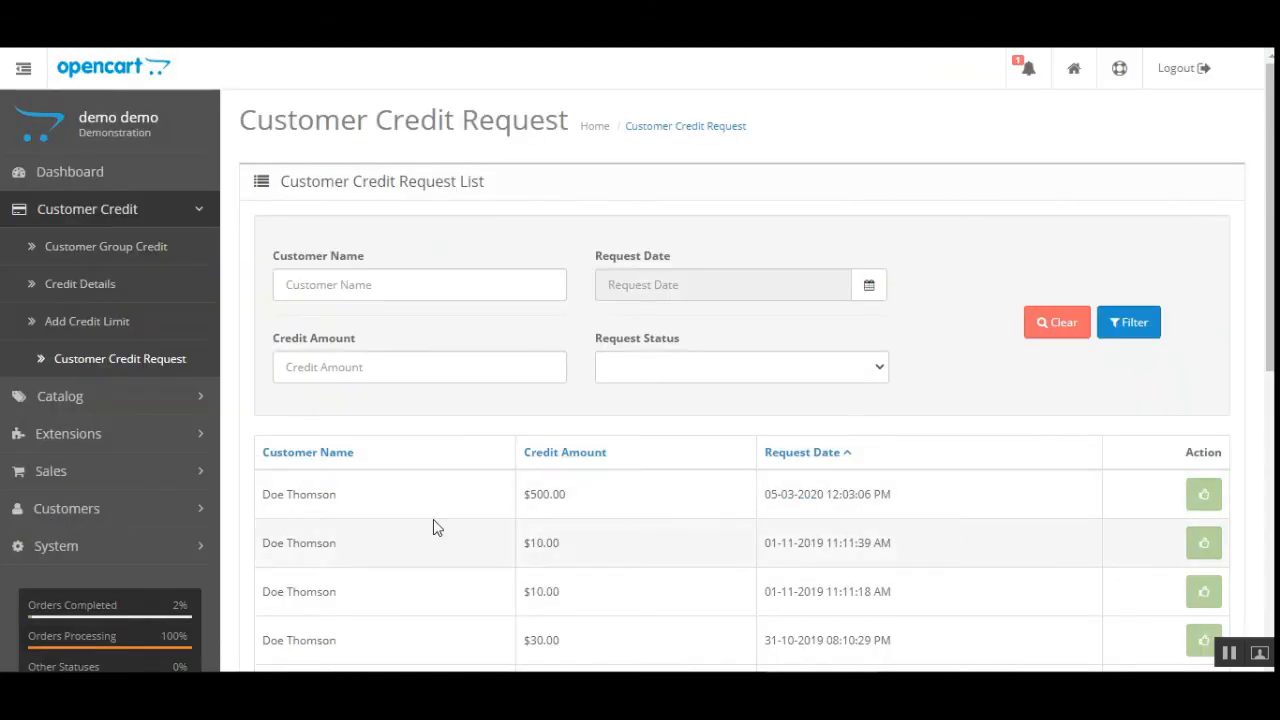
pyautogui.moveTo(286, 494); pyautogui.dragTo(897, 494)
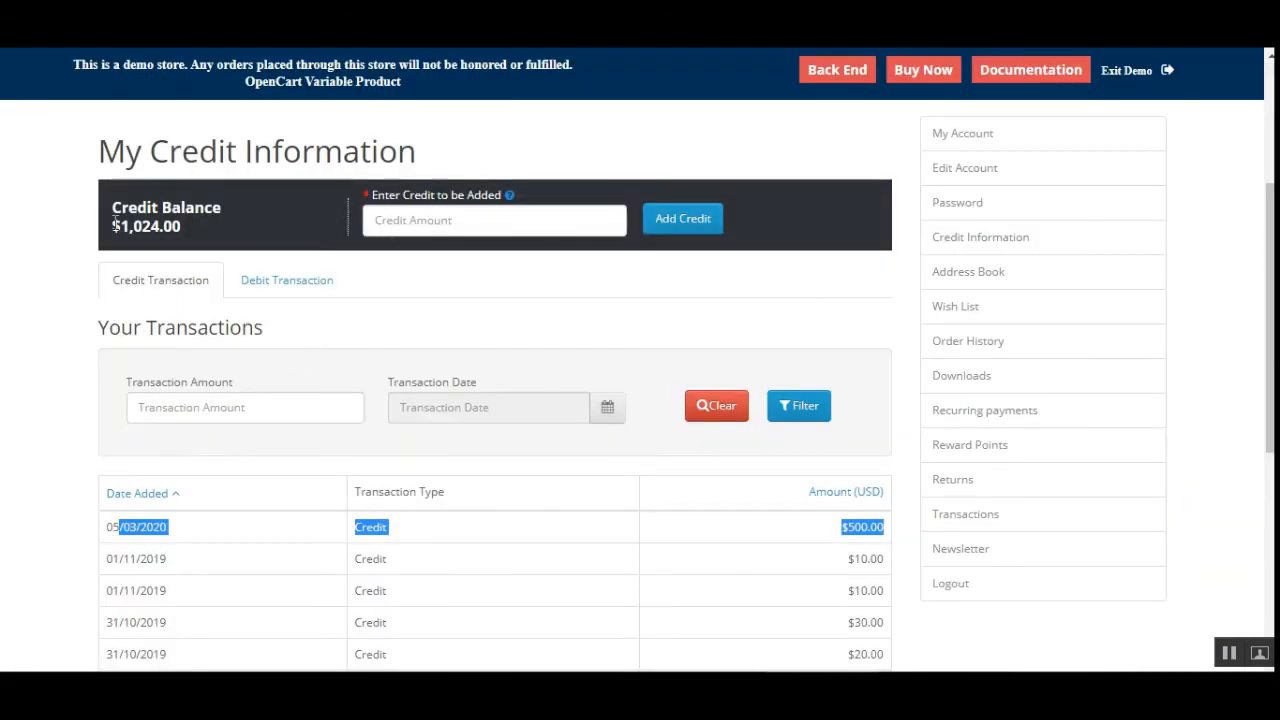
# Return to the storefront's My Credit Information page and check the customer's Credit Balance.
pyautogui.moveTo(110, 226); pyautogui.dragTo(183, 230)
pyautogui.click(893, 310)
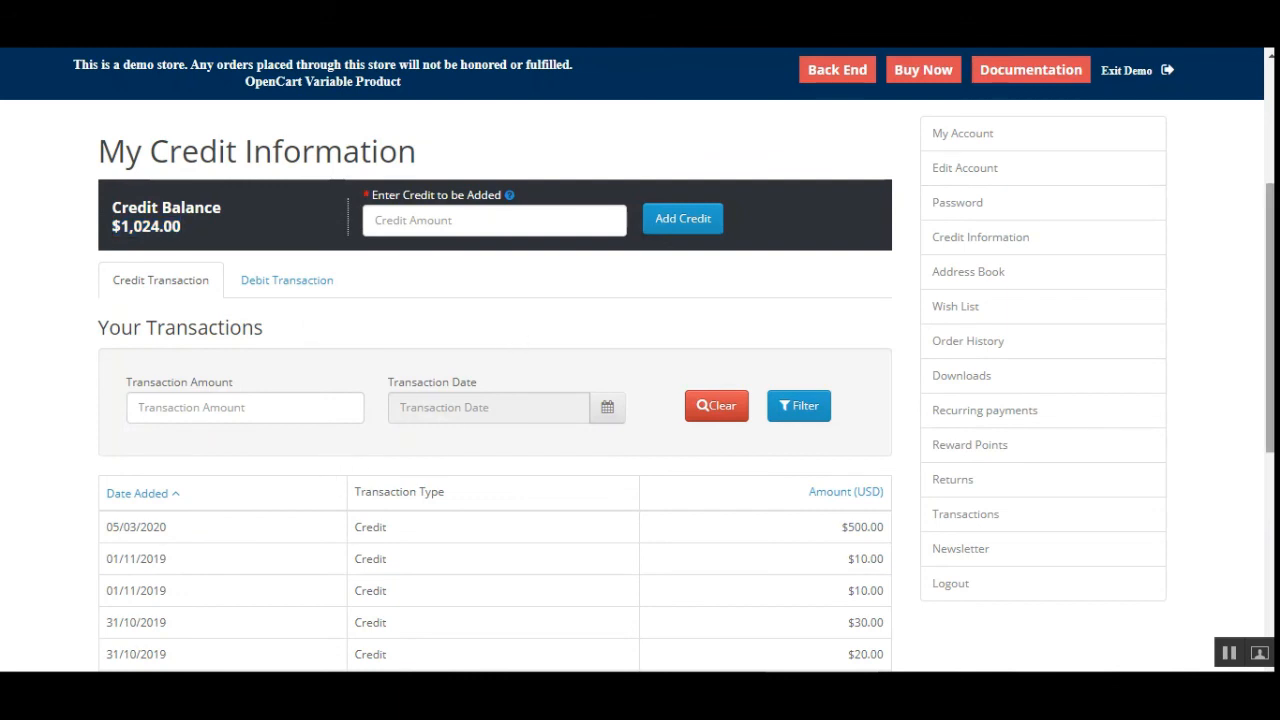
pyautogui.moveTo(1271, 254); pyautogui.dragTo(1271, 206)
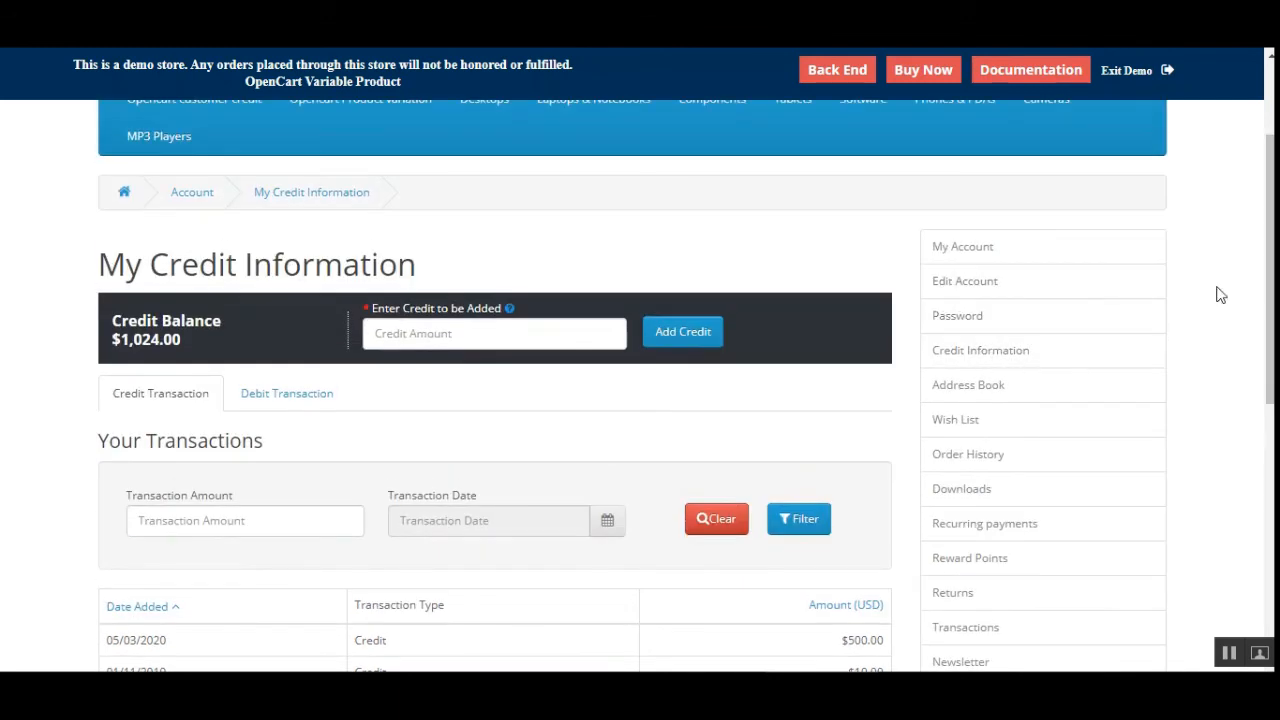
pyautogui.scroll(2, 1268, 260)
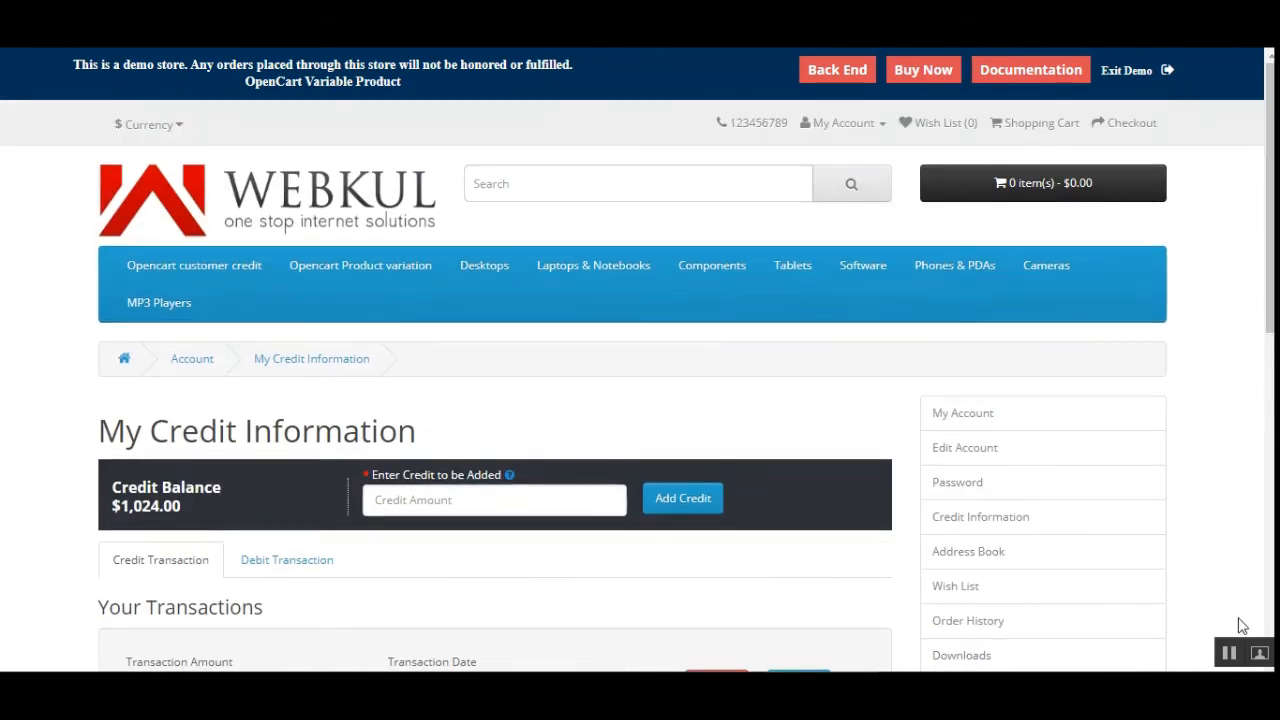